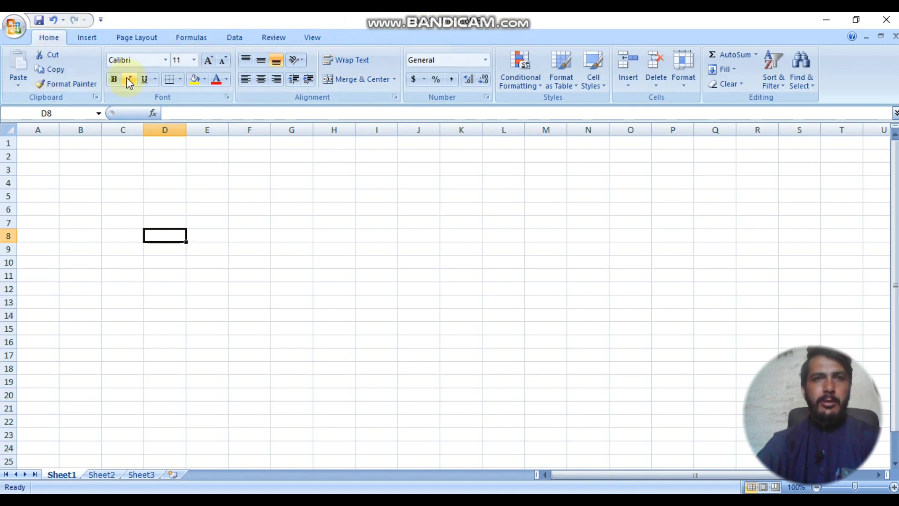
# Step: Look over the blank workbook's Office menu and a few cells, ending back at A1
pyautogui.click(19, 35)
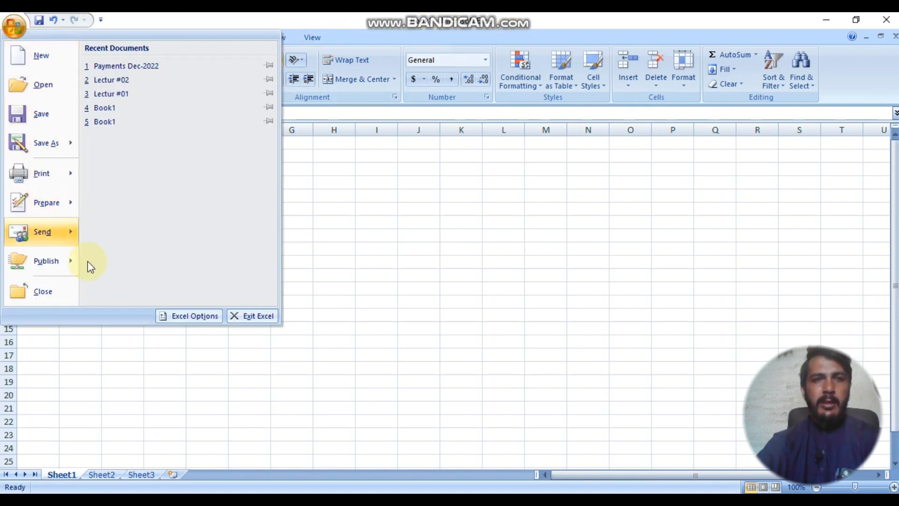
pyautogui.click(371, 222)
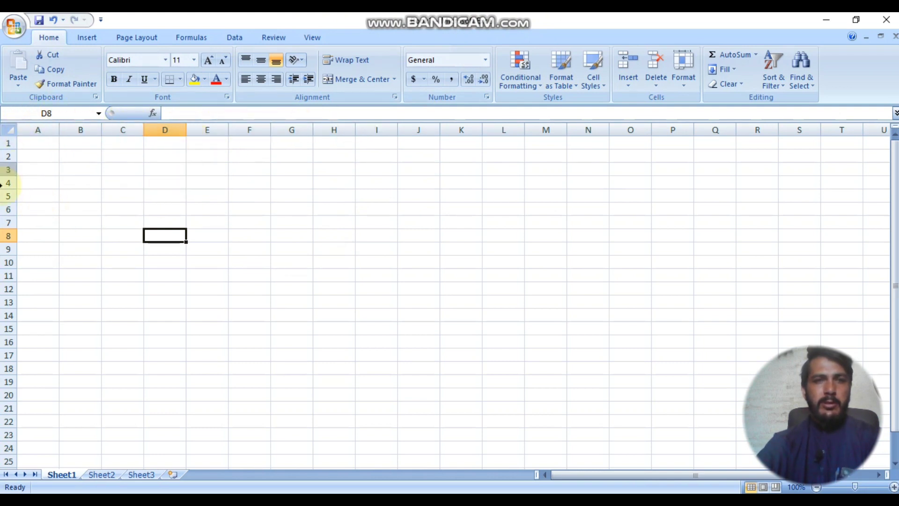
pyautogui.click(334, 248)
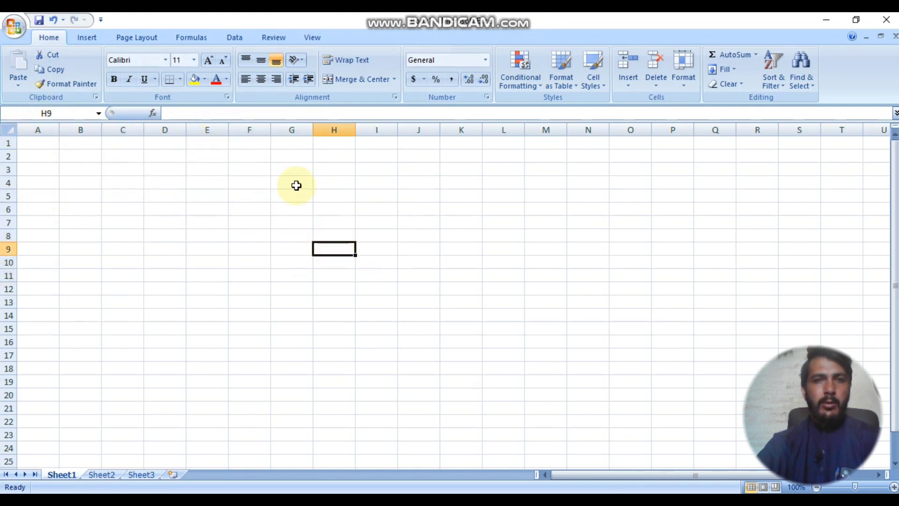
pyautogui.moveTo(363, 156); pyautogui.dragTo(335, 156)
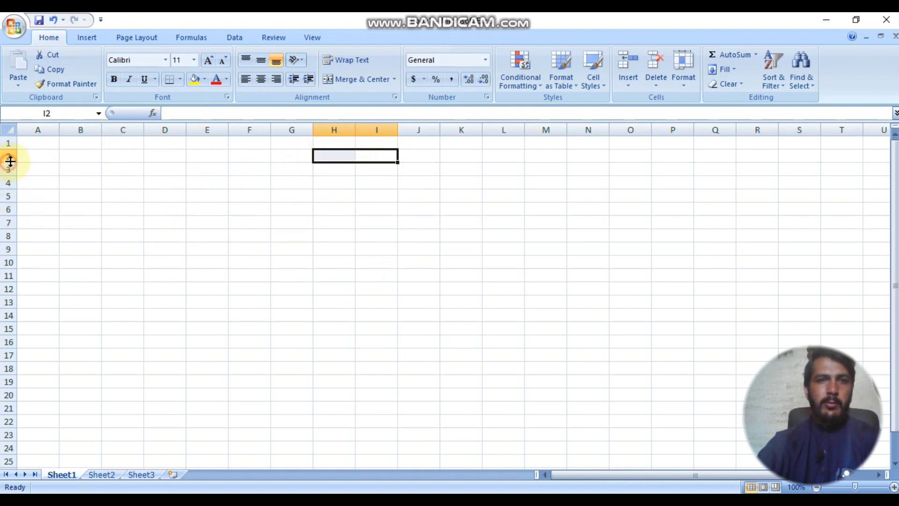
pyautogui.click(304, 208)
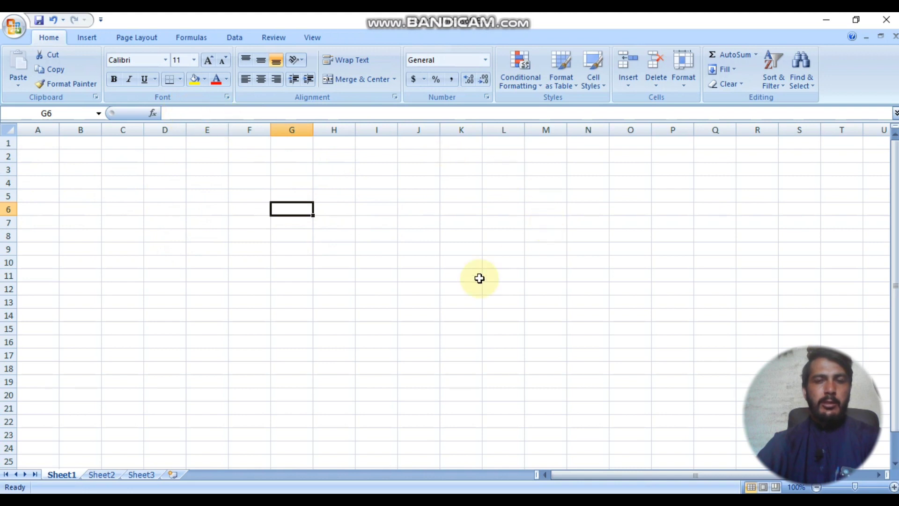
pyautogui.click(247, 278)
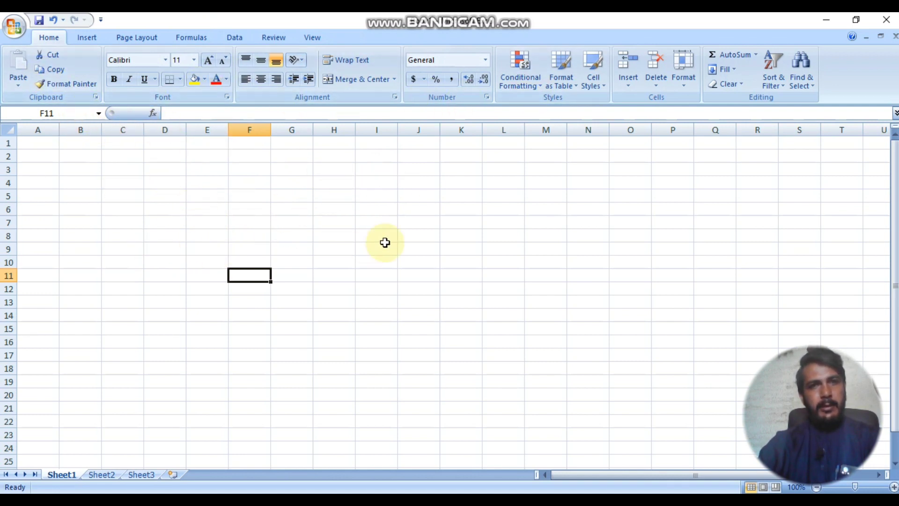
pyautogui.click(447, 169)
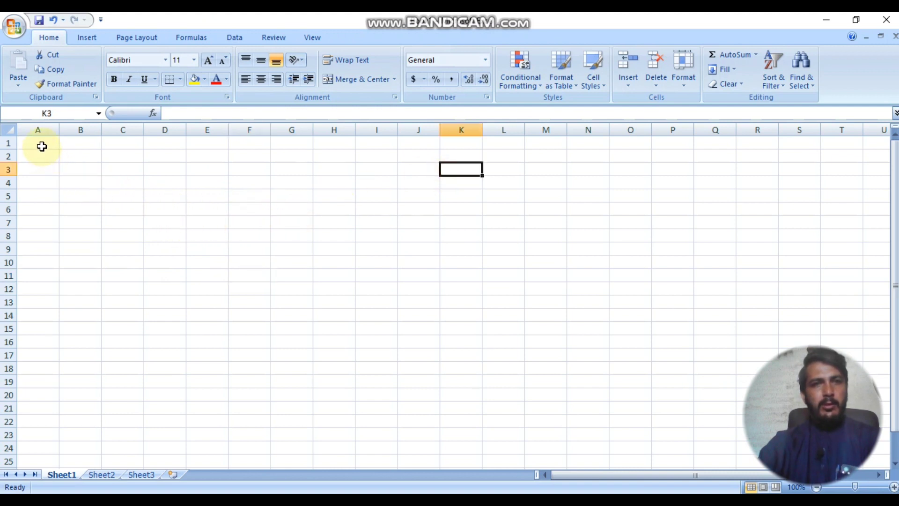
pyautogui.click(41, 147)
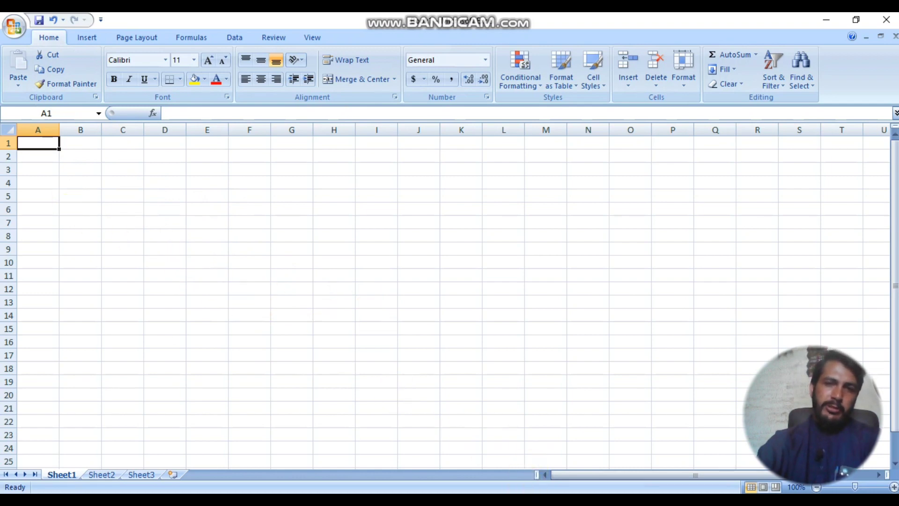
# Step: Copy the payment record's headers and first three guard rows (A3:F6), then return to Book1
pyautogui.click(487, 469)
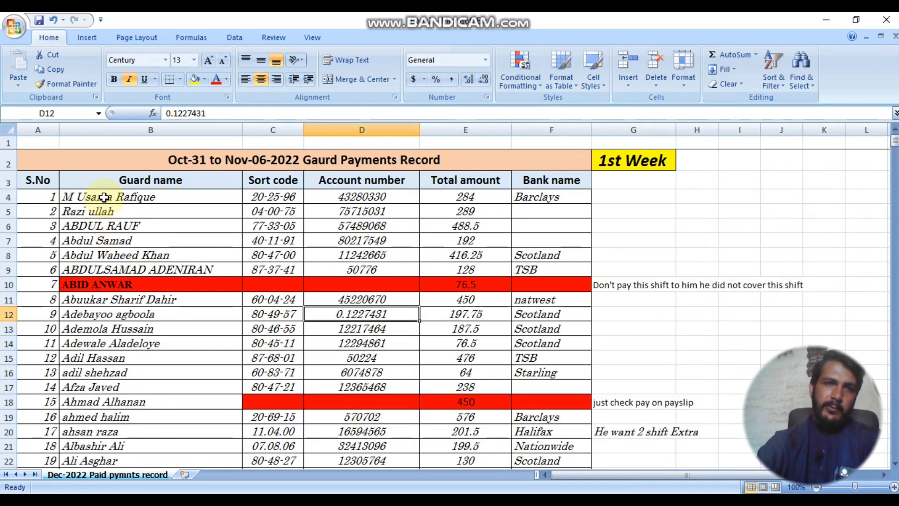
pyautogui.moveTo(104, 197); pyautogui.dragTo(330, 250)
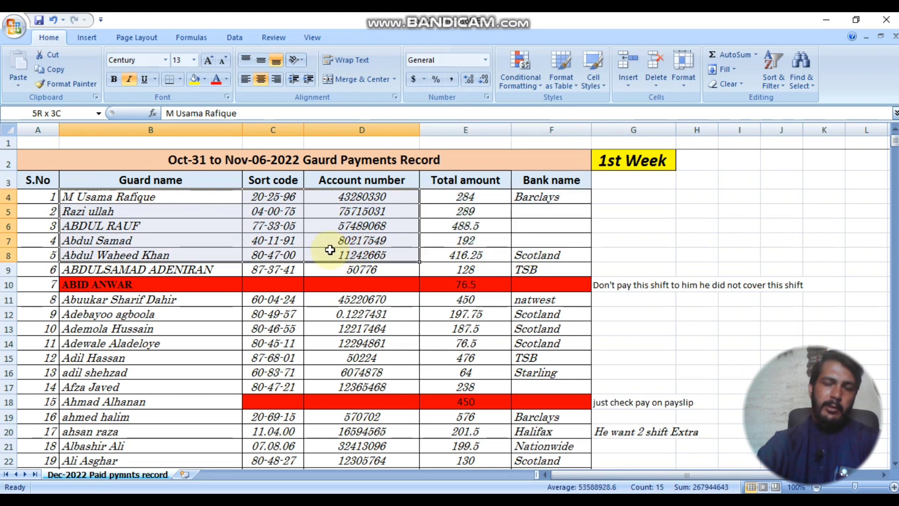
pyautogui.moveTo(336, 250); pyautogui.dragTo(377, 251)
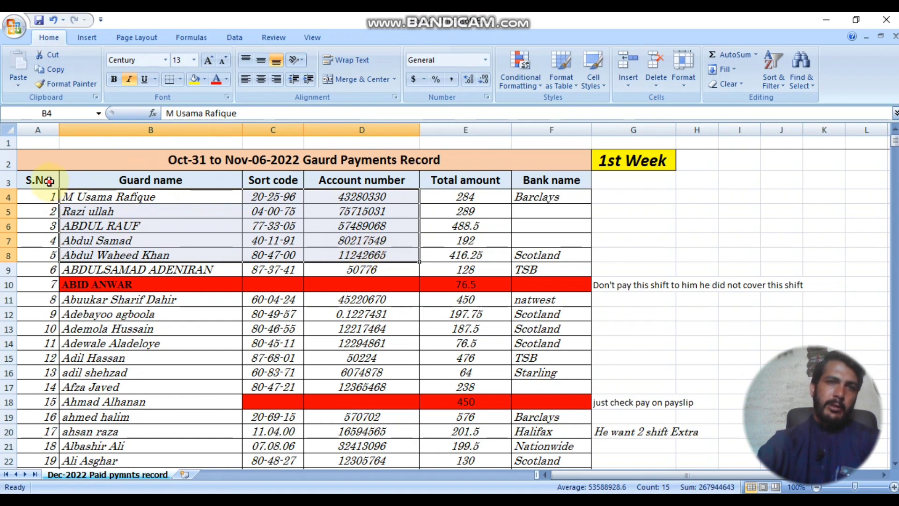
pyautogui.moveTo(49, 181); pyautogui.dragTo(533, 225)
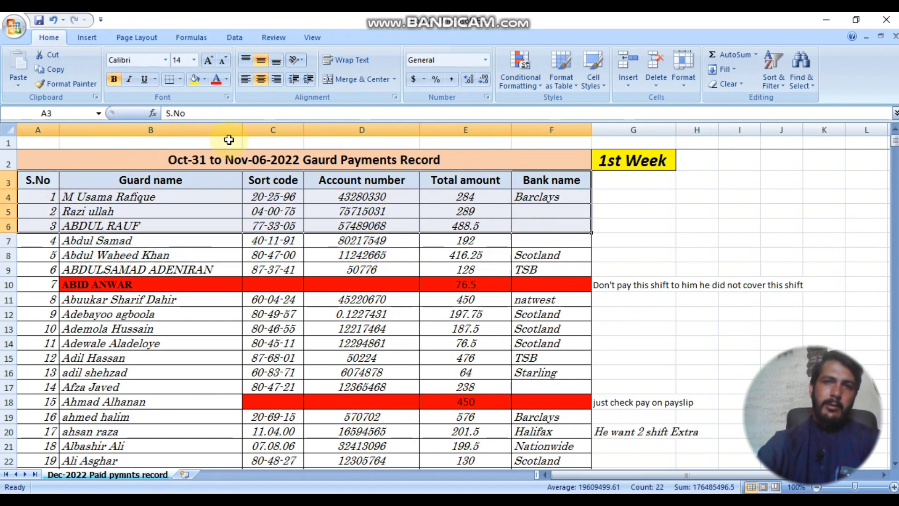
pyautogui.click(50, 69)
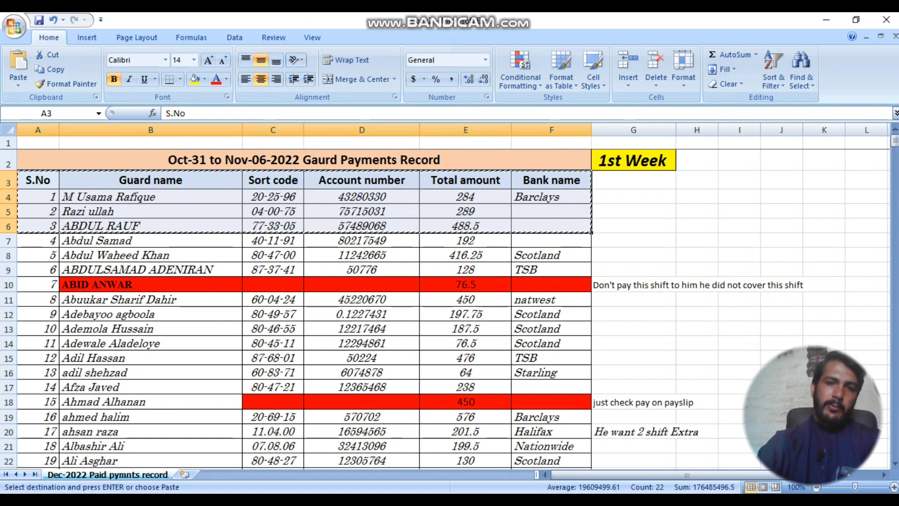
pyautogui.click(395, 464)
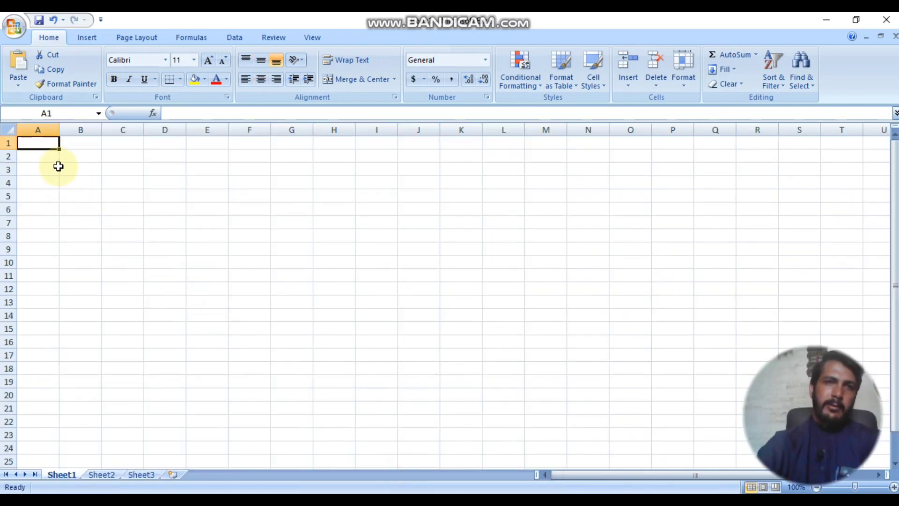
# Step: Paste the copied guard table into Sheet1 starting at cell A1
pyautogui.click(19, 63)
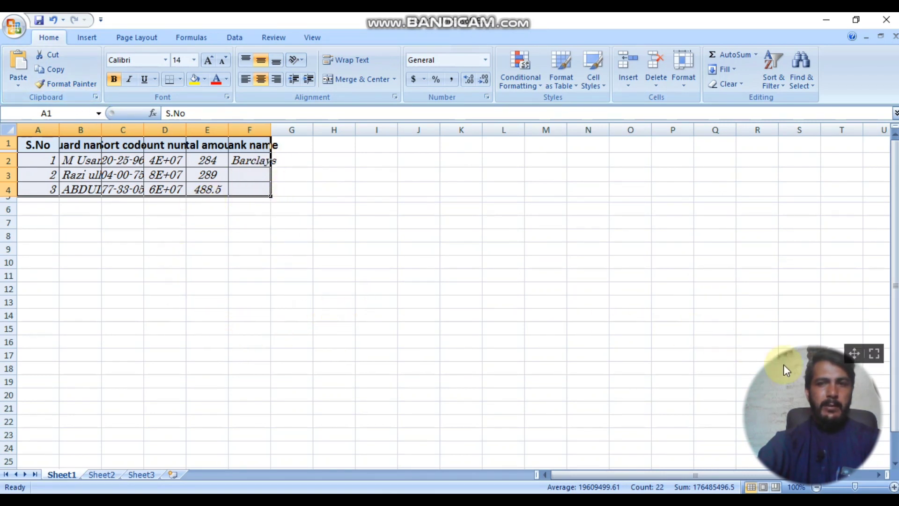
pyautogui.moveTo(847, 360); pyautogui.dragTo(860, 331)
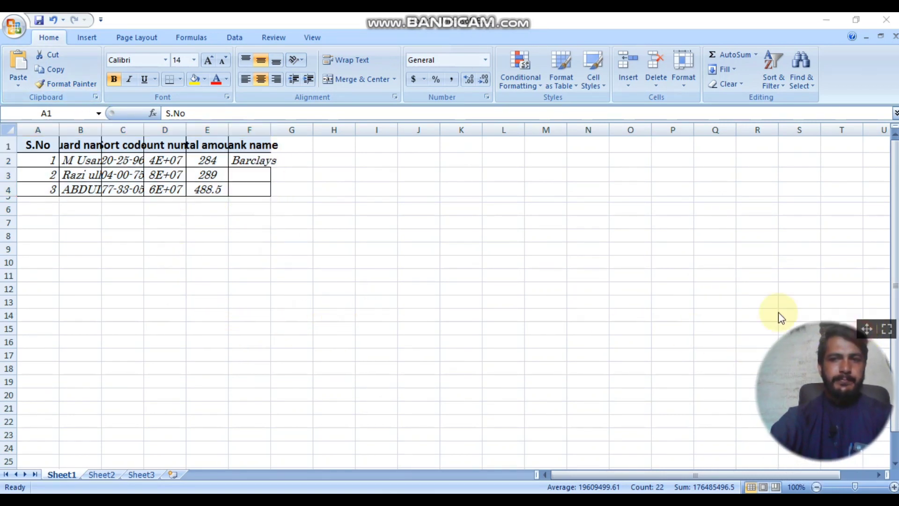
pyautogui.click(80, 170)
pyautogui.click(46, 138)
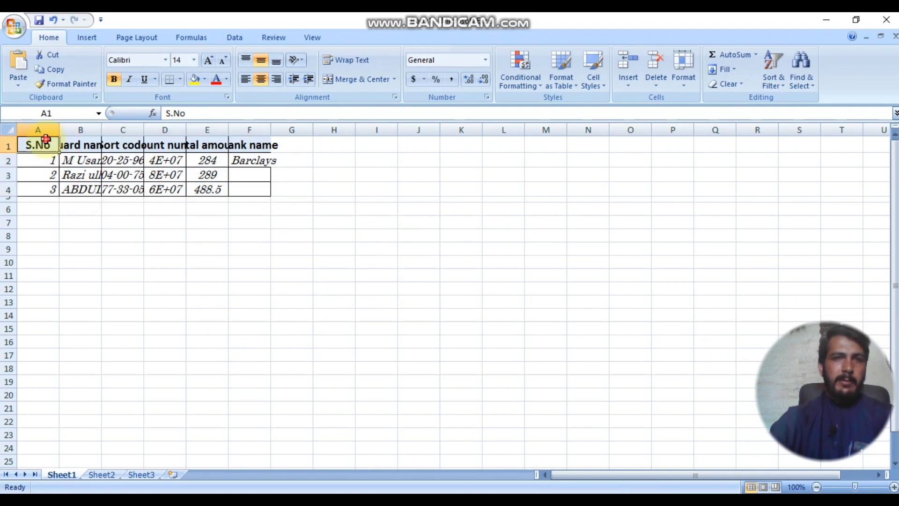
# Step: Widen columns A, B, E and F so Guard name, Total amount and Bank name fit
pyautogui.moveTo(57, 130); pyautogui.dragTo(267, 130)
pyautogui.click(139, 130)
pyautogui.click(215, 131)
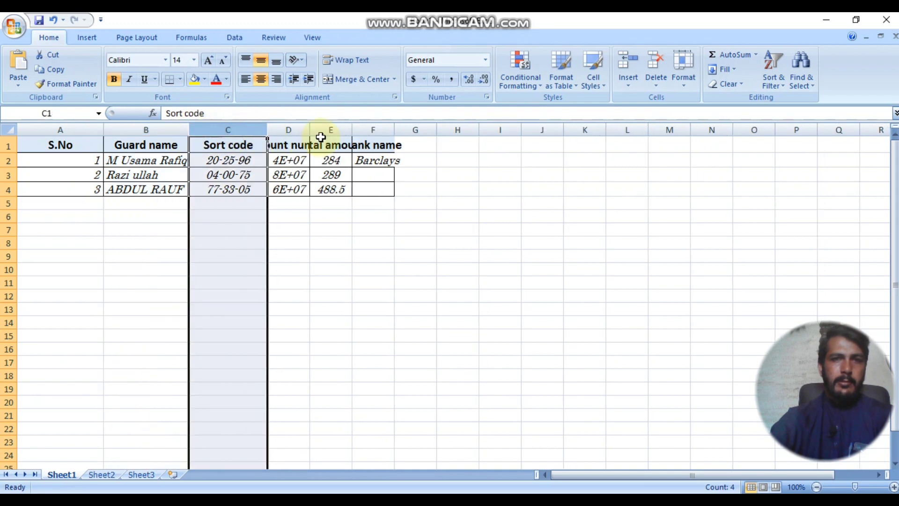
pyautogui.click(297, 147)
pyautogui.moveTo(323, 147); pyautogui.dragTo(500, 131)
pyautogui.click(494, 293)
pyautogui.click(365, 130)
pyautogui.click(428, 131)
pyautogui.click(295, 253)
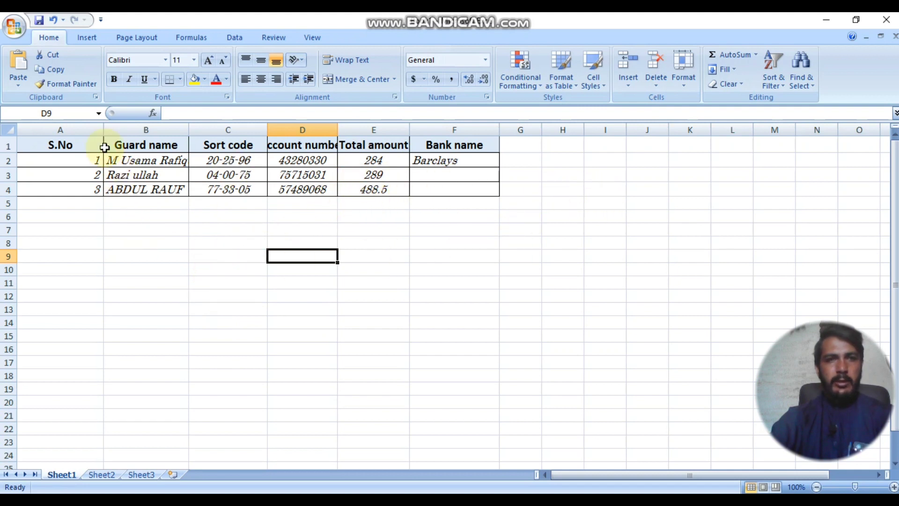
# Step: Copy sort code 77-33-05 from C4 into C10, C13 and C16 on Sheet1
pyautogui.click(67, 207)
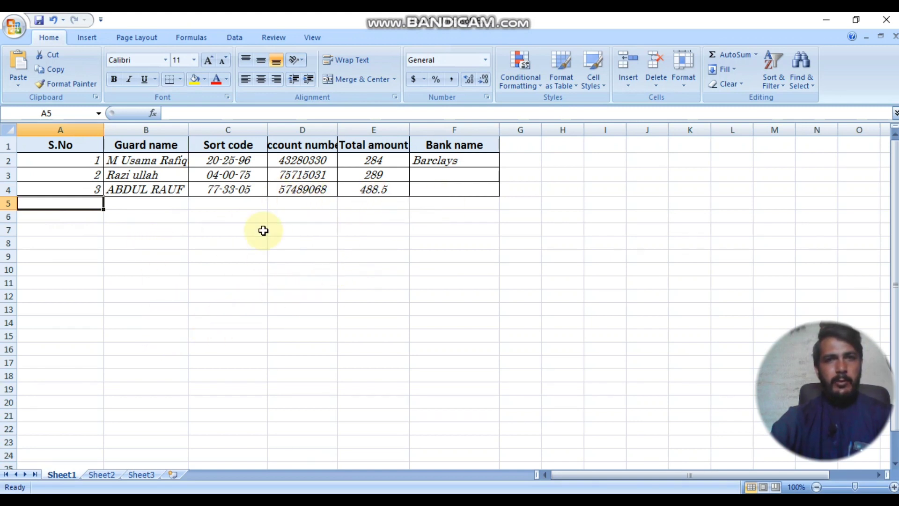
pyautogui.click(149, 188)
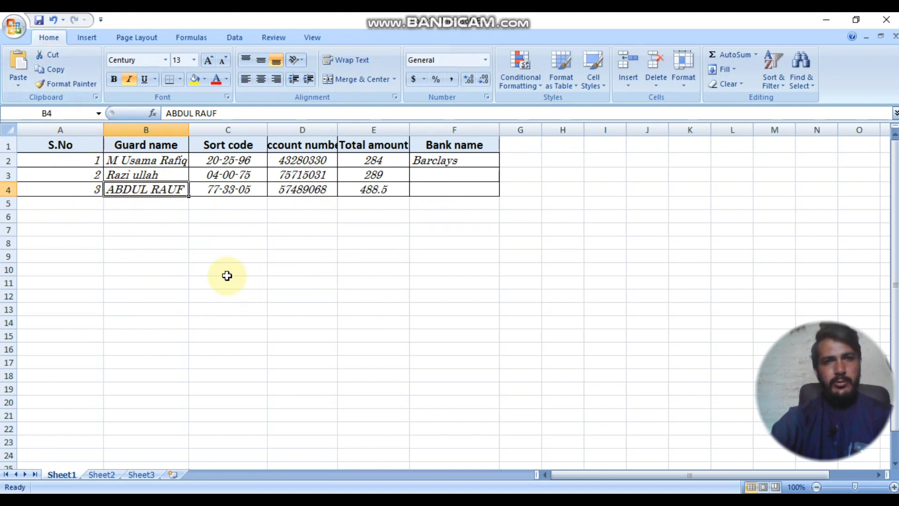
pyautogui.click(230, 187)
pyautogui.hotkey('ctrl', 'c')
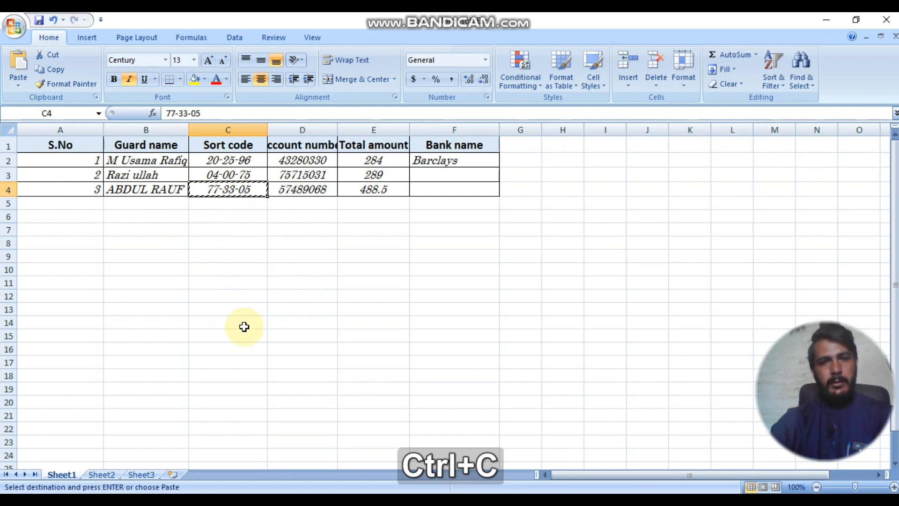
pyautogui.click(205, 270)
pyautogui.hotkey('ctrl', 'v')
pyautogui.click(248, 313)
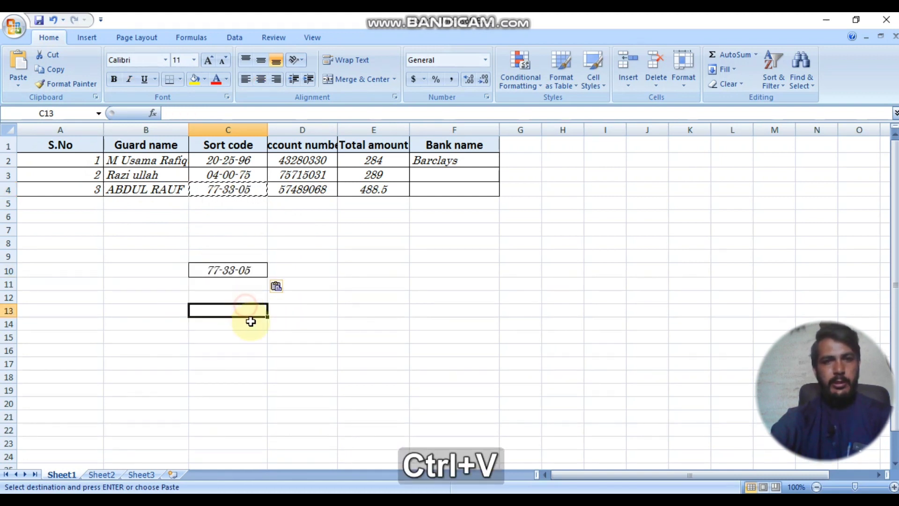
pyautogui.hotkey('ctrl', 'v')
pyautogui.click(243, 355)
pyautogui.hotkey('ctrl', 'v')
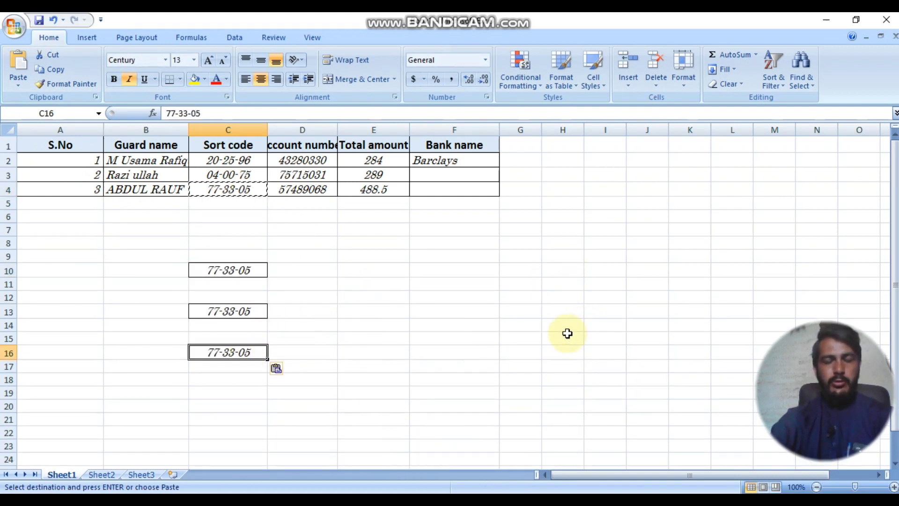
# Step: Paste the sort code into D6 and D11 on Sheet2, then copy the guard name in B3
pyautogui.click(102, 475)
pyautogui.click(156, 212)
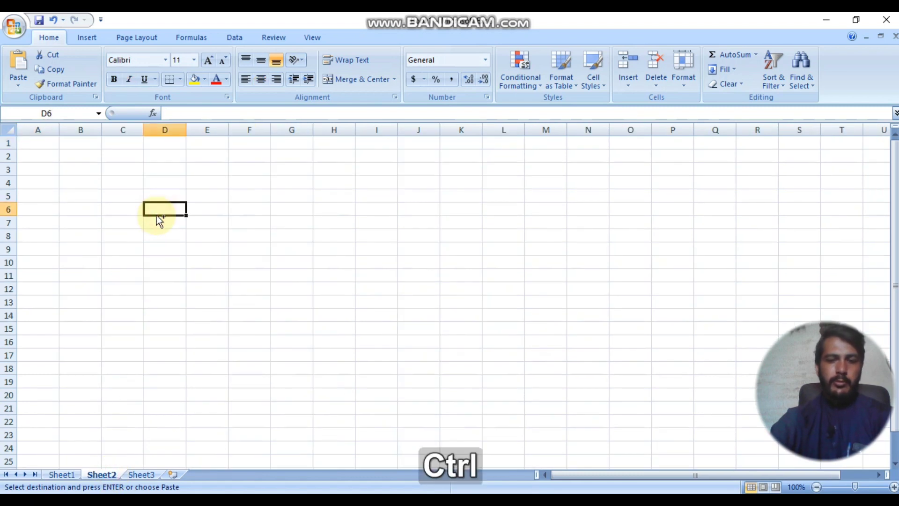
pyautogui.hotkey('ctrl', 'v')
pyautogui.click(184, 277)
pyautogui.hotkey('ctrl', 'v')
pyautogui.click(206, 317)
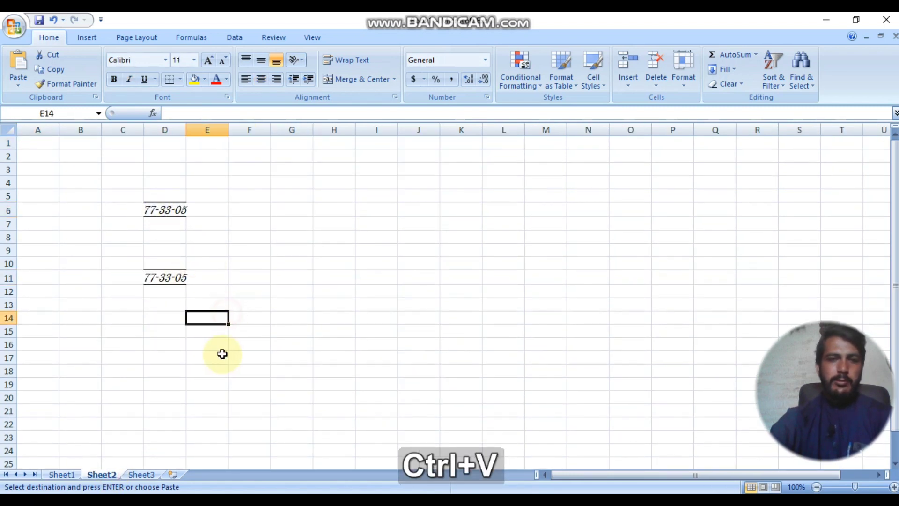
pyautogui.click(74, 476)
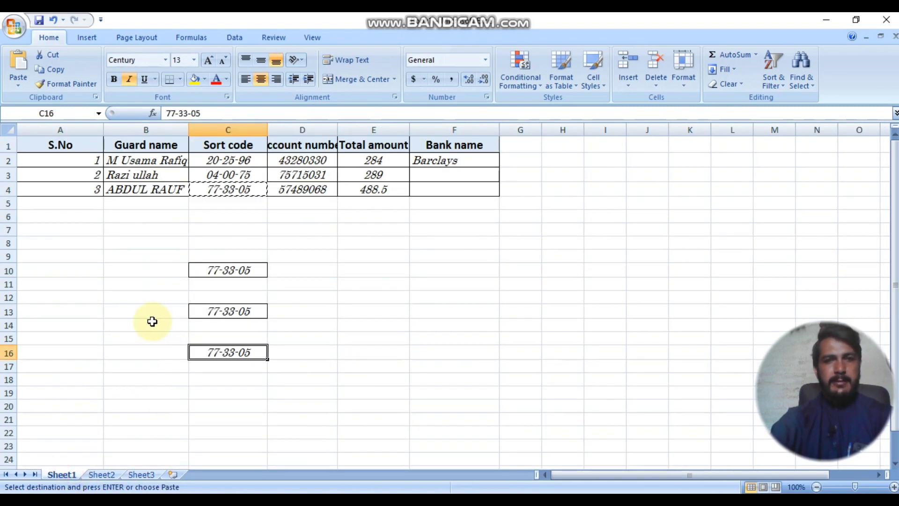
pyautogui.click(143, 178)
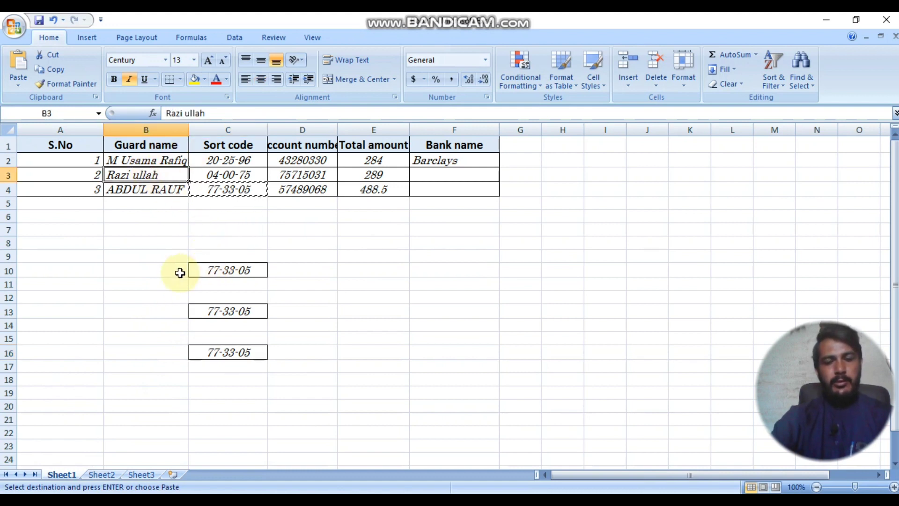
pyautogui.click(50, 69)
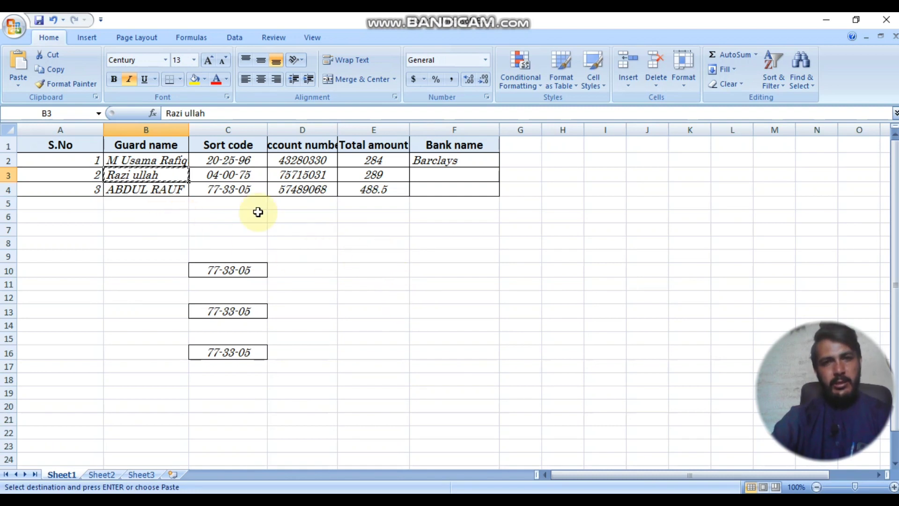
# Step: Paste the second guard's name into E10, then cut it and move it to E15
pyautogui.click(379, 276)
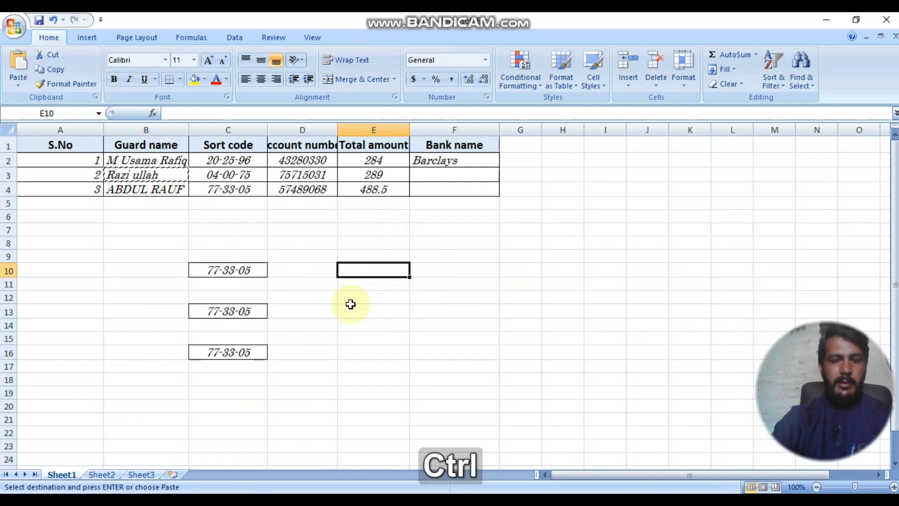
pyautogui.hotkey('ctrl', 'v')
pyautogui.click(378, 328)
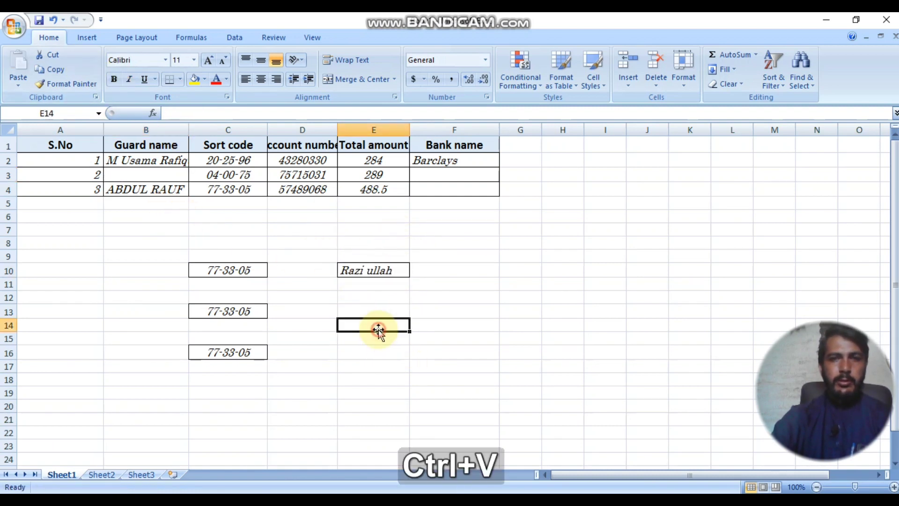
pyautogui.hotkey('ctrl', 'v')
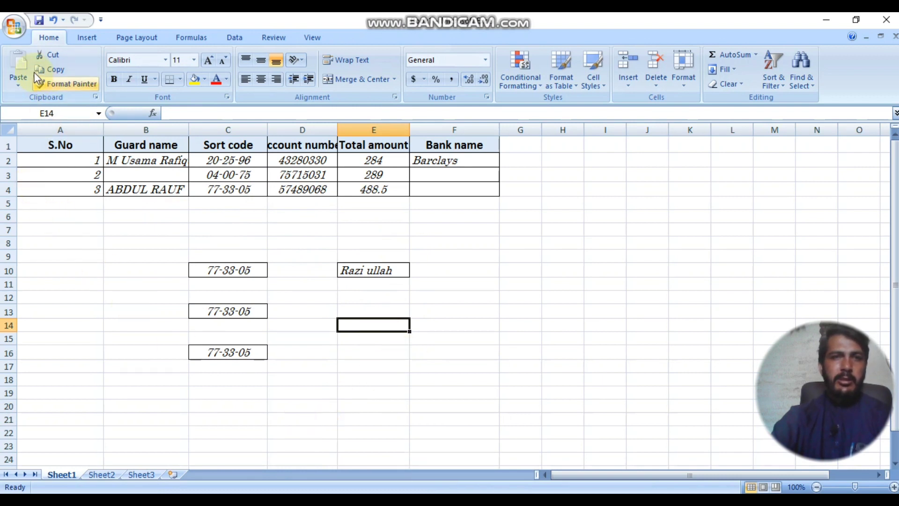
pyautogui.click(361, 274)
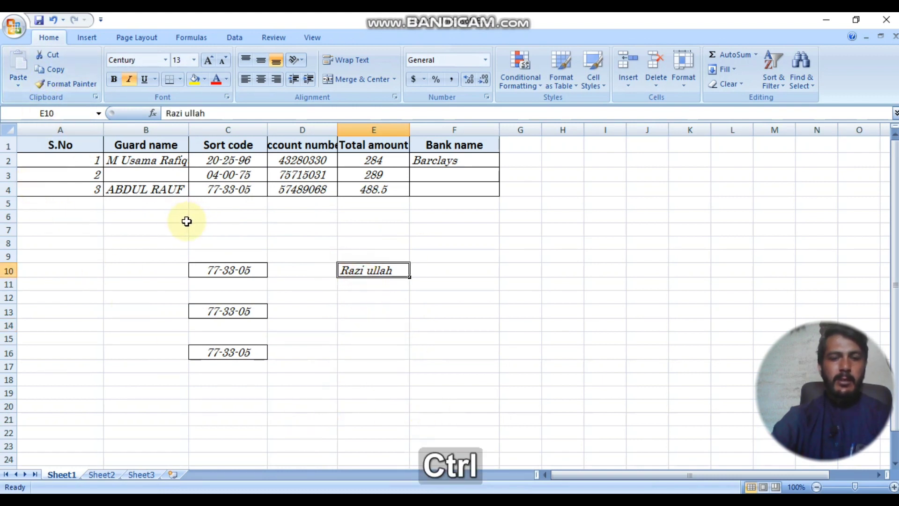
pyautogui.hotkey('ctrl', 'x')
pyautogui.click(384, 340)
pyautogui.hotkey('ctrl', 'v')
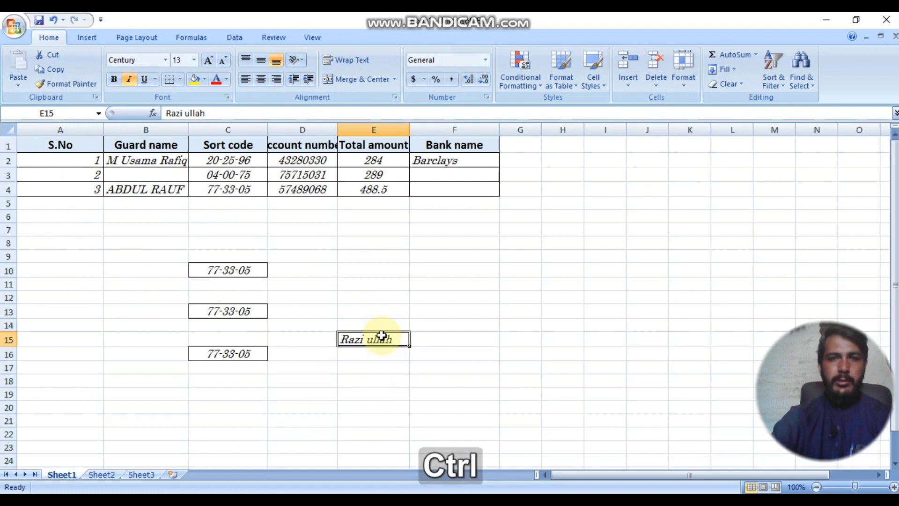
pyautogui.click(511, 341)
pyautogui.click(344, 273)
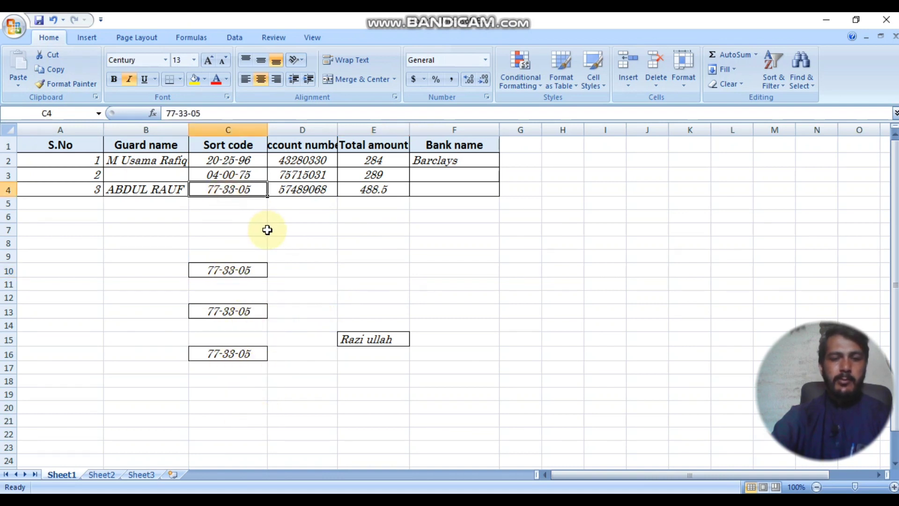
# Step: Copy the third guard's name from B4 into B10, B13 and B16
pyautogui.hotkey('ctrl', 'c')
pyautogui.click(302, 193)
pyautogui.click(170, 188)
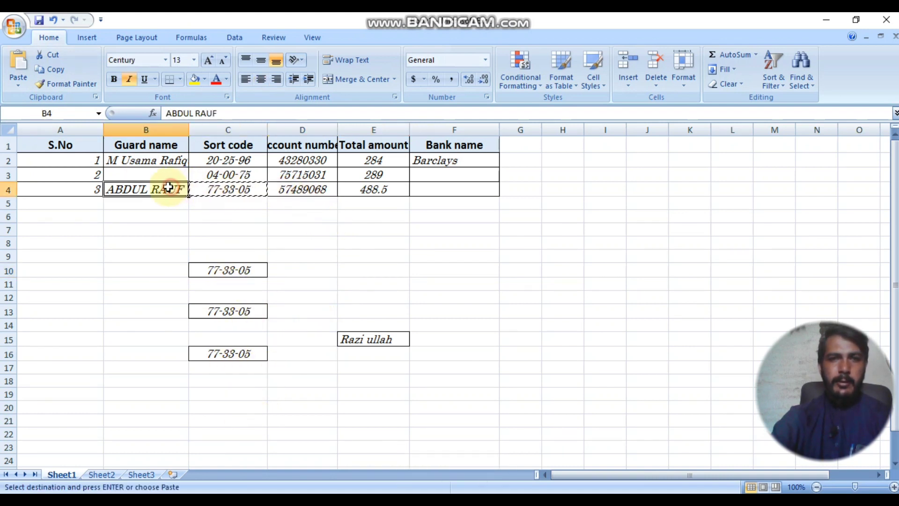
pyautogui.hotkey('ctrl', 'c')
pyautogui.click(156, 270)
pyautogui.hotkey('ctrl', 'v')
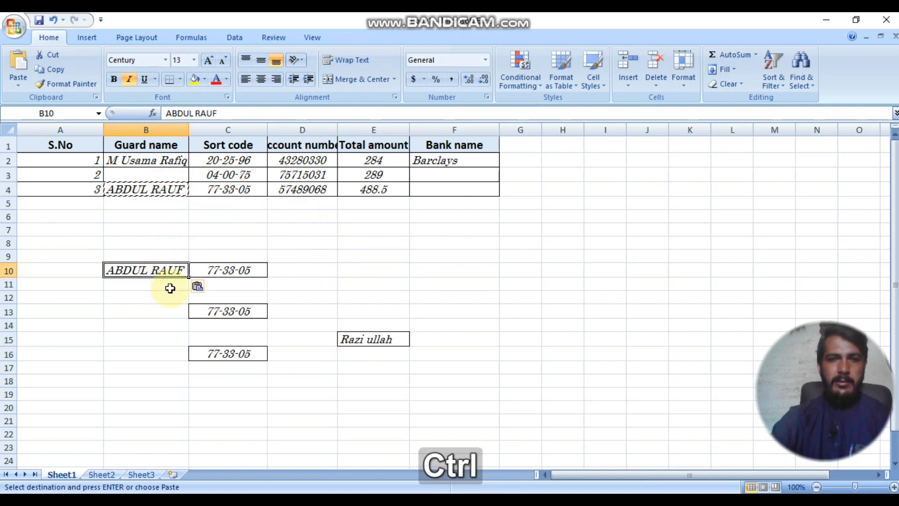
pyautogui.click(169, 311)
pyautogui.hotkey('ctrl', 'v')
pyautogui.click(161, 366)
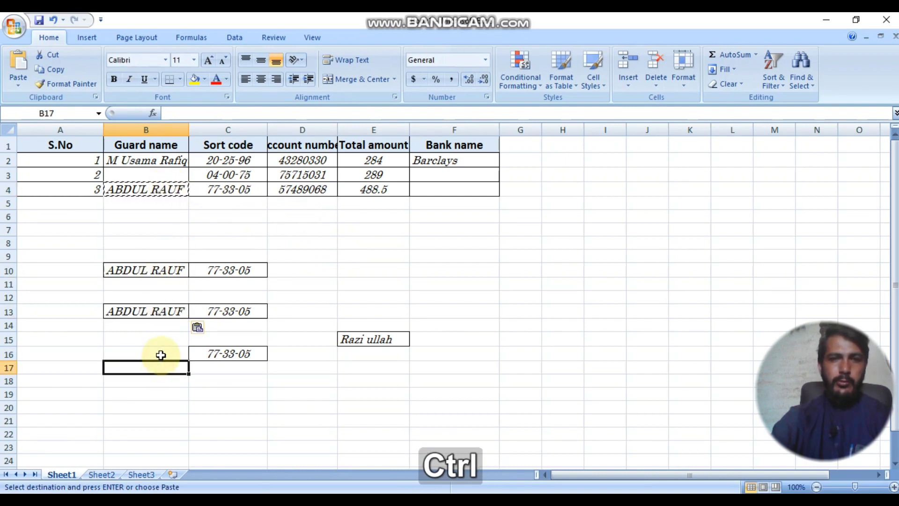
pyautogui.click(160, 352)
pyautogui.hotkey('ctrl', 'v')
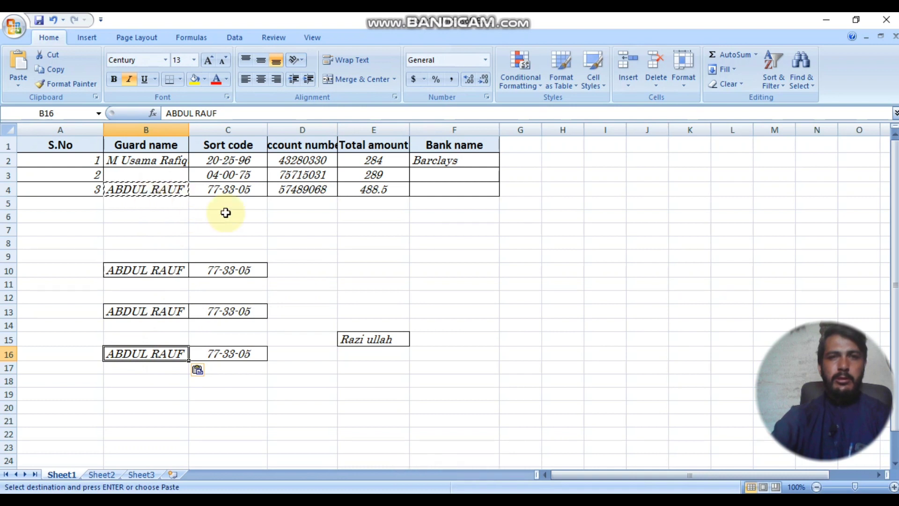
# Step: Cut the first guard's name from B2 and paste it into E11
pyautogui.click(379, 341)
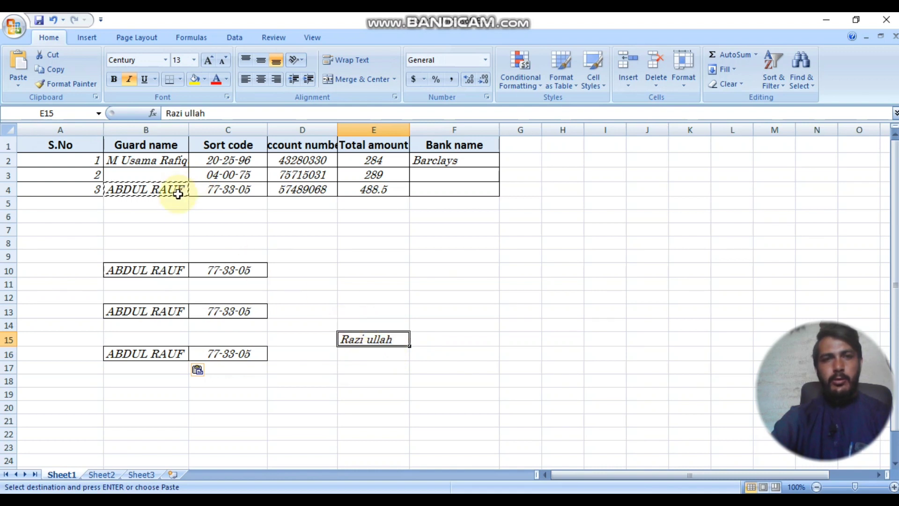
pyautogui.click(155, 162)
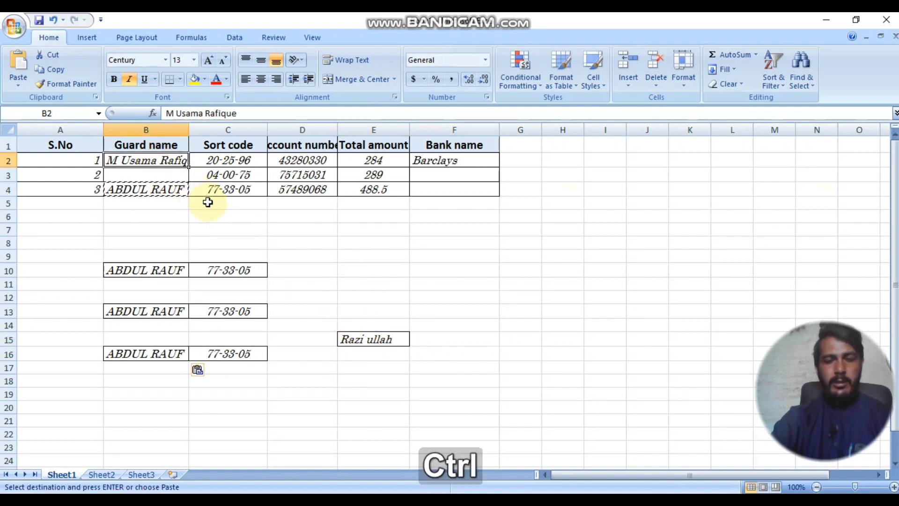
pyautogui.hotkey('ctrl', 'x')
pyautogui.click(380, 287)
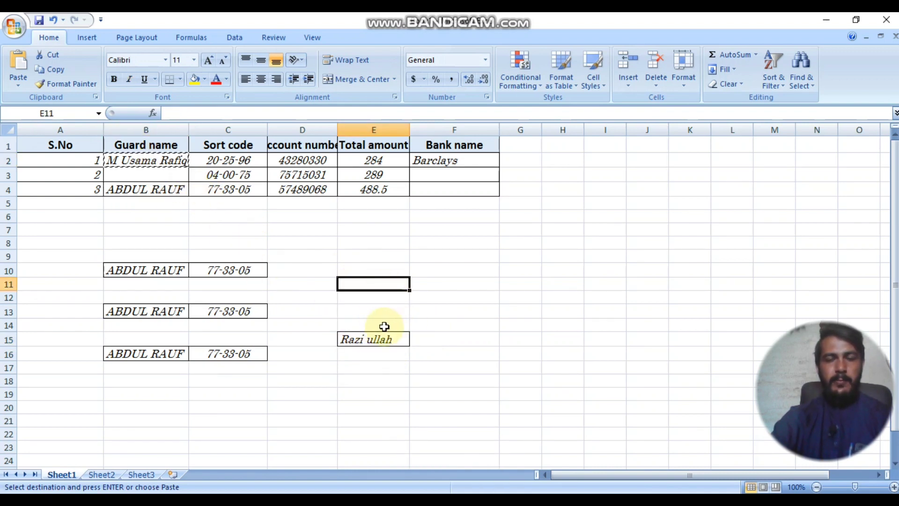
pyautogui.hotkey('ctrl', 'v')
pyautogui.click(473, 311)
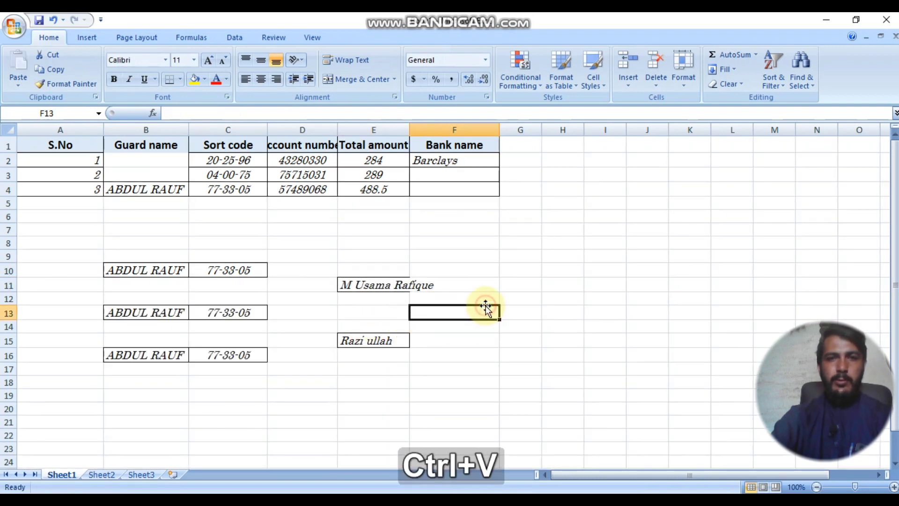
pyautogui.hotkey('ctrl', 'v')
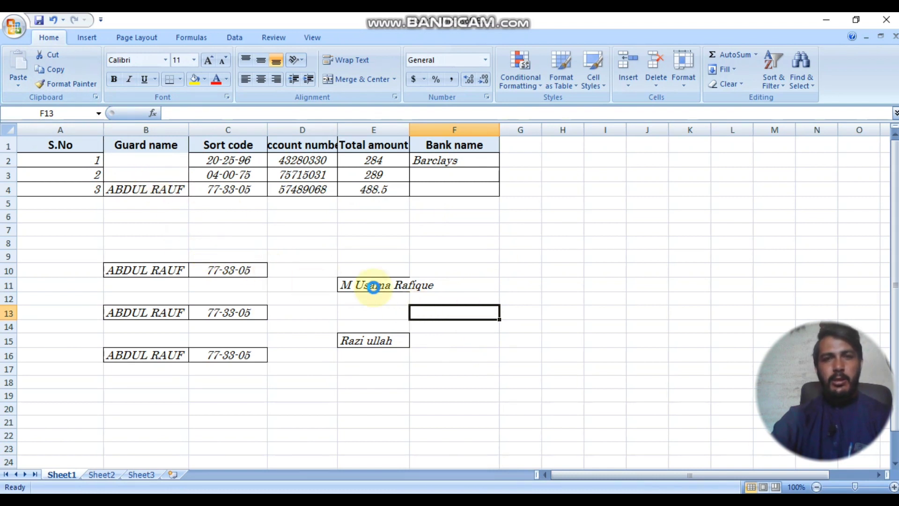
# Step: Undo the name pastes and moves so B2 and B3 hold their original guard names
pyautogui.hotkey('ctrl', 'z')
pyautogui.hotkey('ctrl', 'z')
pyautogui.click(54, 19)
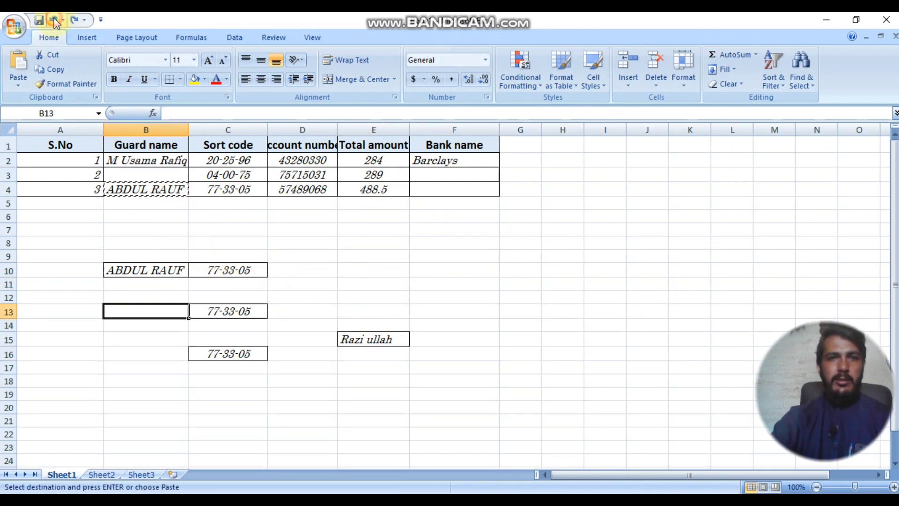
pyautogui.click(54, 19)
pyautogui.click(54, 20)
pyautogui.click(54, 20)
pyautogui.click(441, 352)
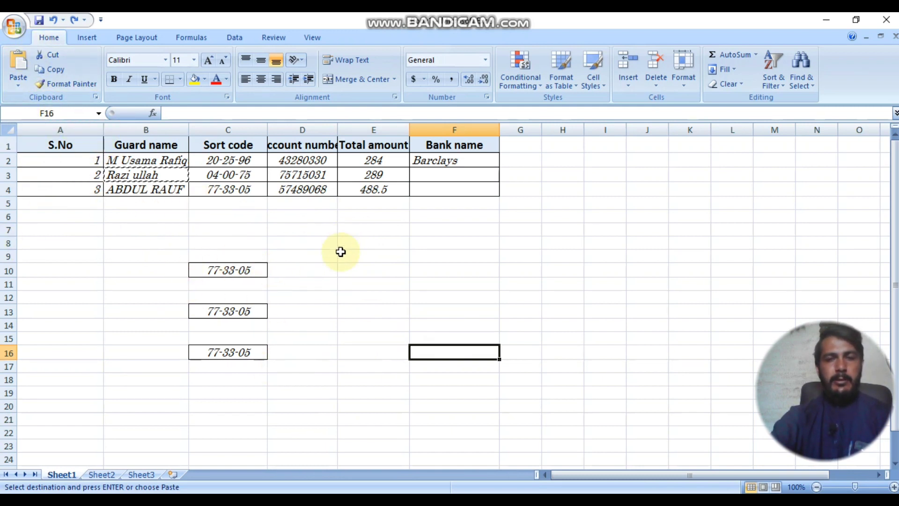
# Step: Copy the payment record's title, headers and first five guard rows (A2:F8), then insert a blank Sheet2
pyautogui.moveTo(512, 462)
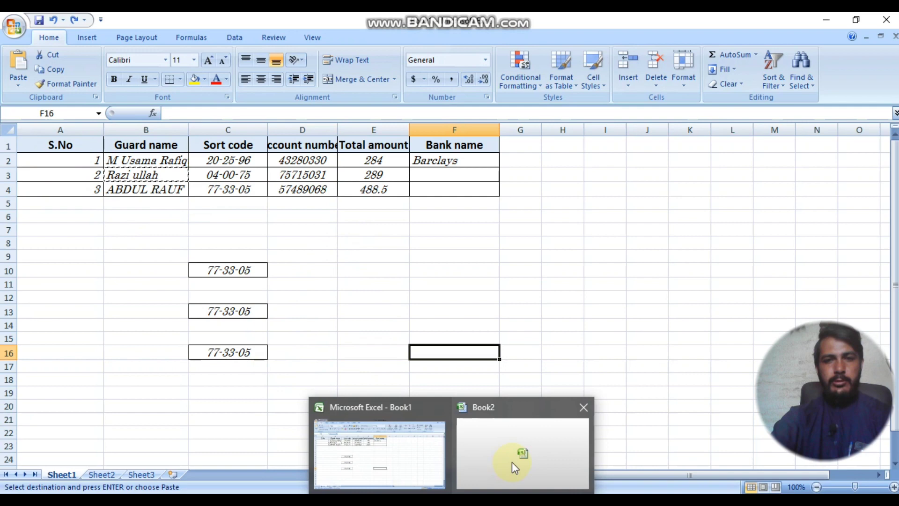
pyautogui.click(475, 459)
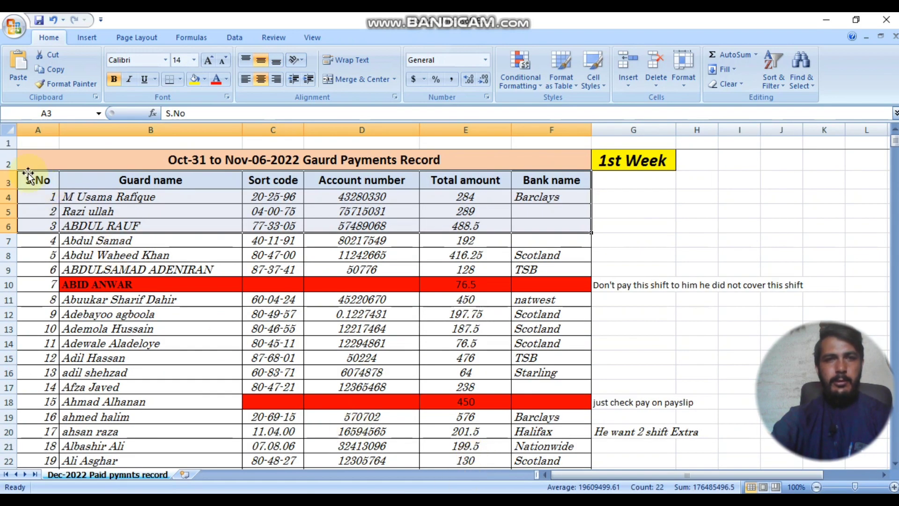
pyautogui.moveTo(9, 163); pyautogui.dragTo(121, 254)
pyautogui.hotkey('ctrl', 'c')
pyautogui.hotkey('ctrl', 'c')
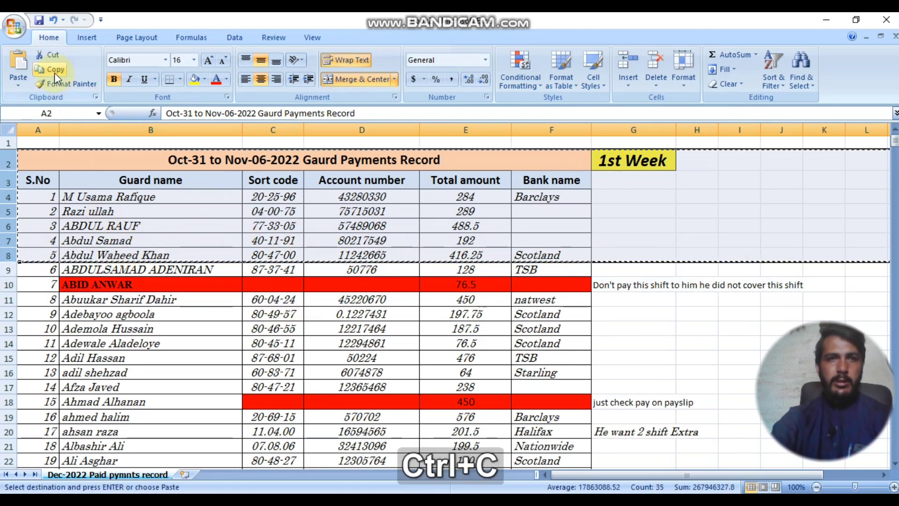
pyautogui.click(451, 499)
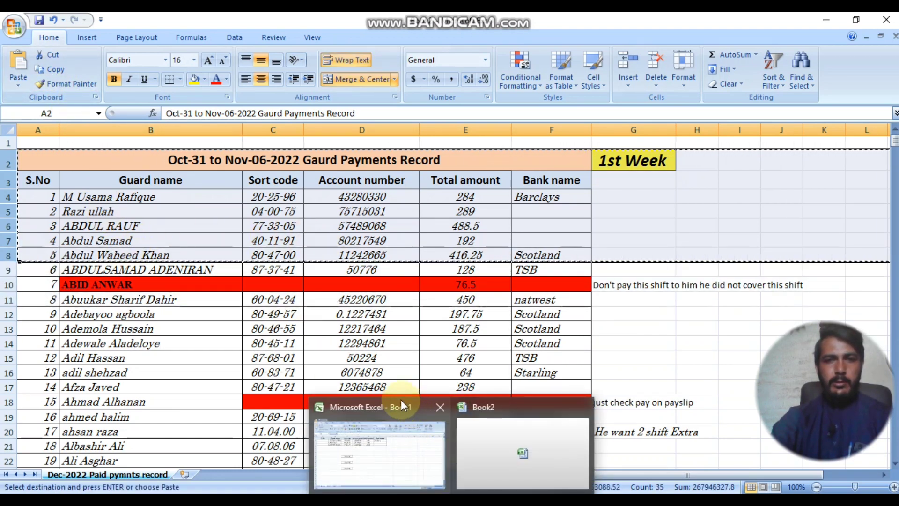
pyautogui.click(184, 474)
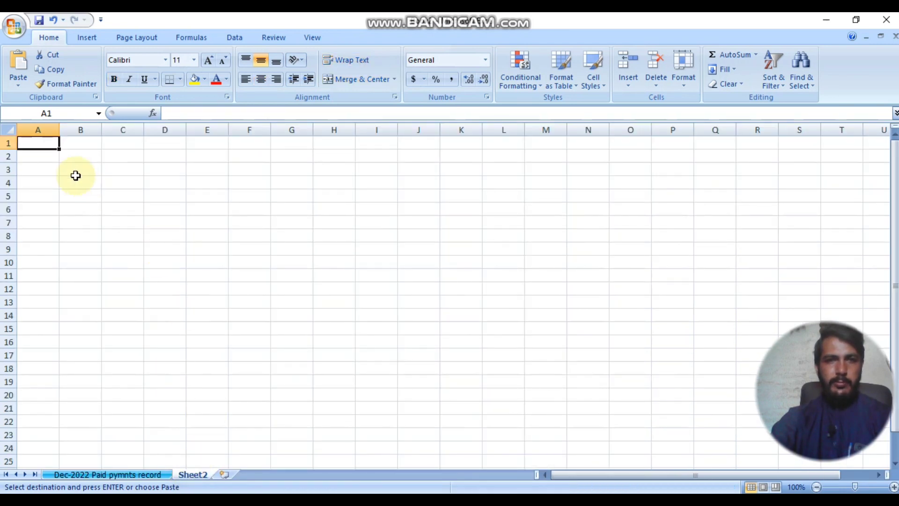
# Step: Paste the copied payments table into Sheet2 through Paste Special with the All option
pyautogui.moveTo(4, 146); pyautogui.dragTo(4, 144)
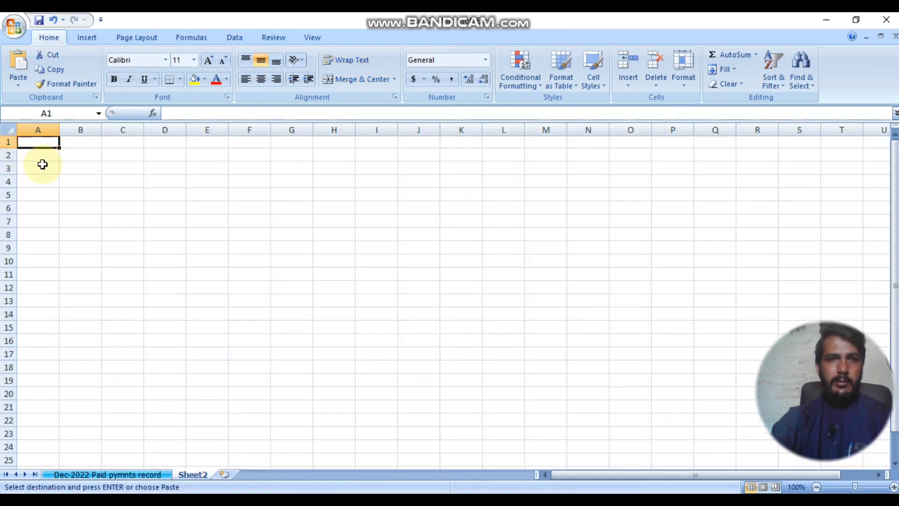
pyautogui.click(16, 85)
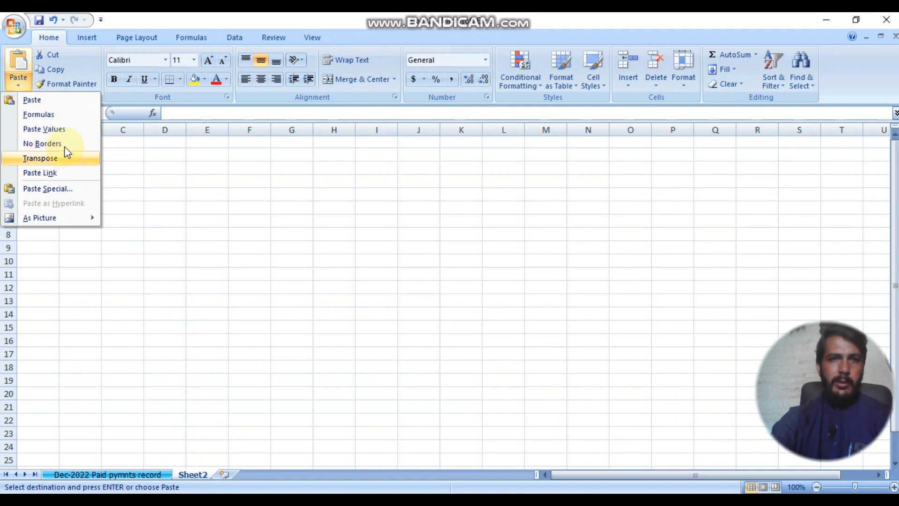
pyautogui.click(80, 188)
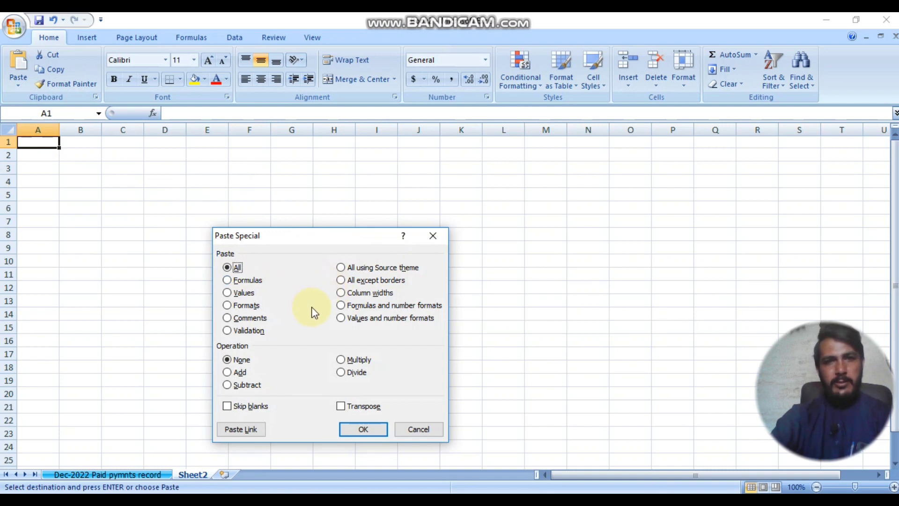
pyautogui.click(236, 281)
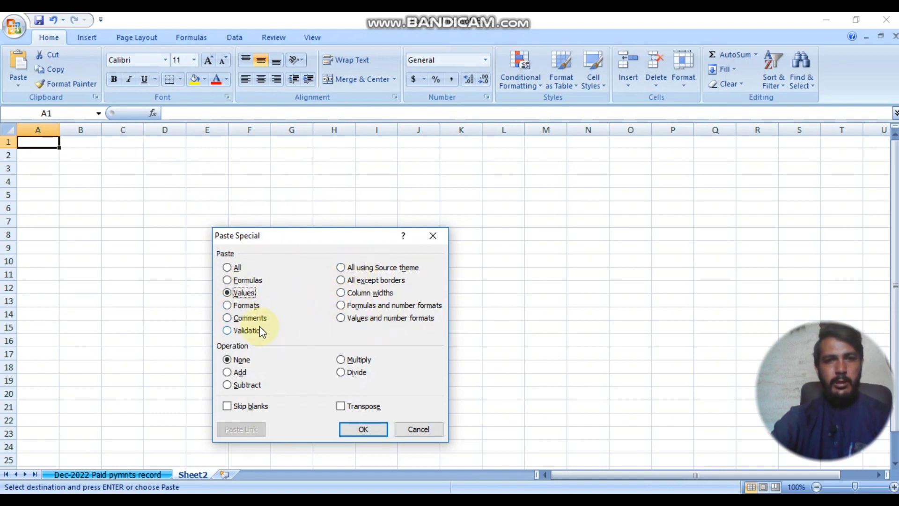
pyautogui.click(243, 307)
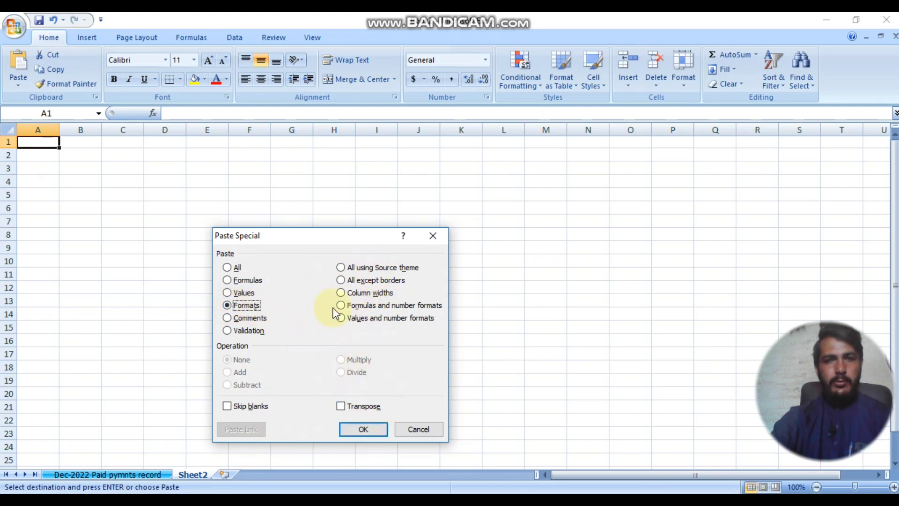
pyautogui.click(347, 294)
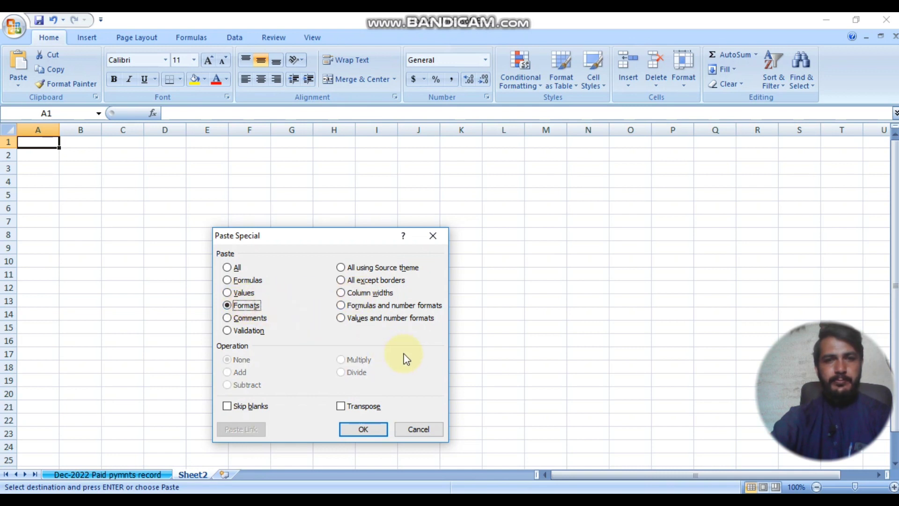
pyautogui.click(230, 269)
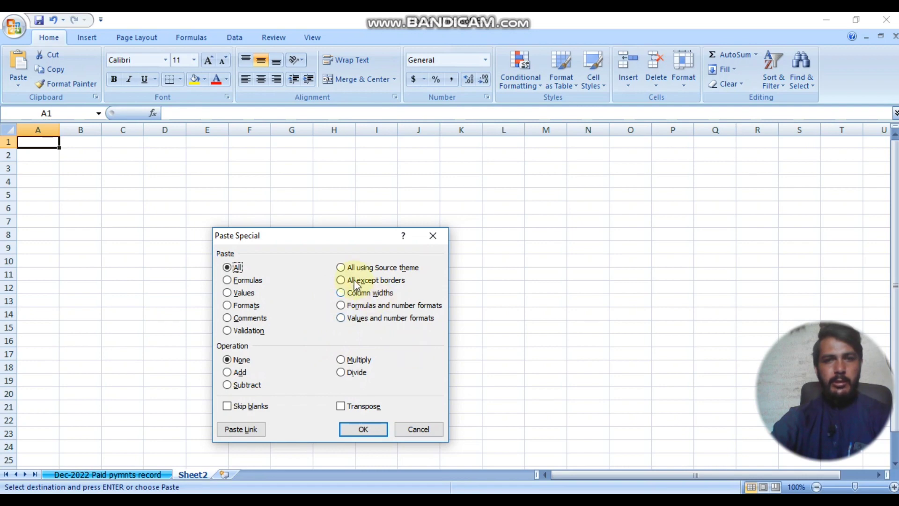
pyautogui.click(342, 267)
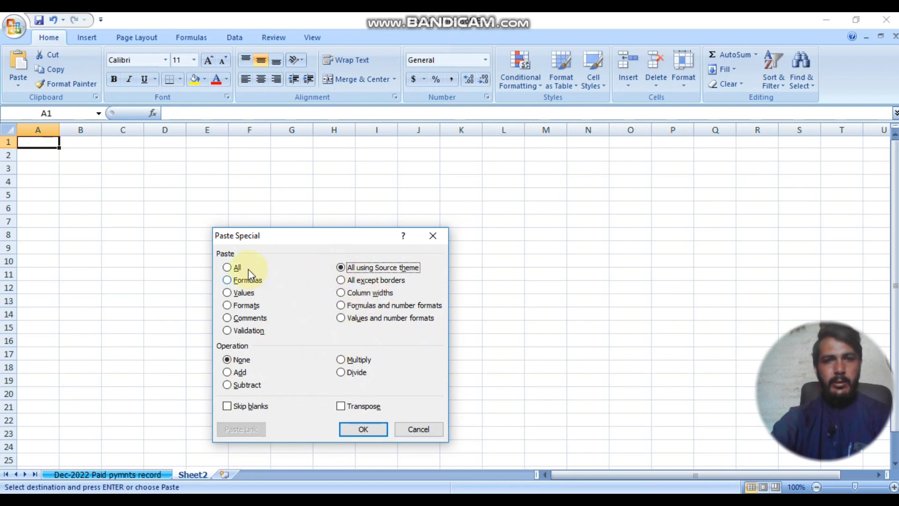
pyautogui.click(231, 269)
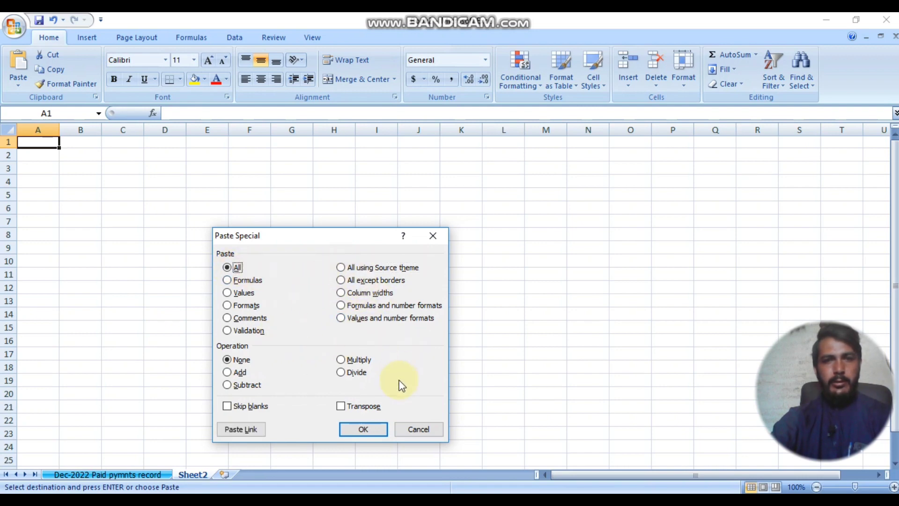
pyautogui.click(366, 432)
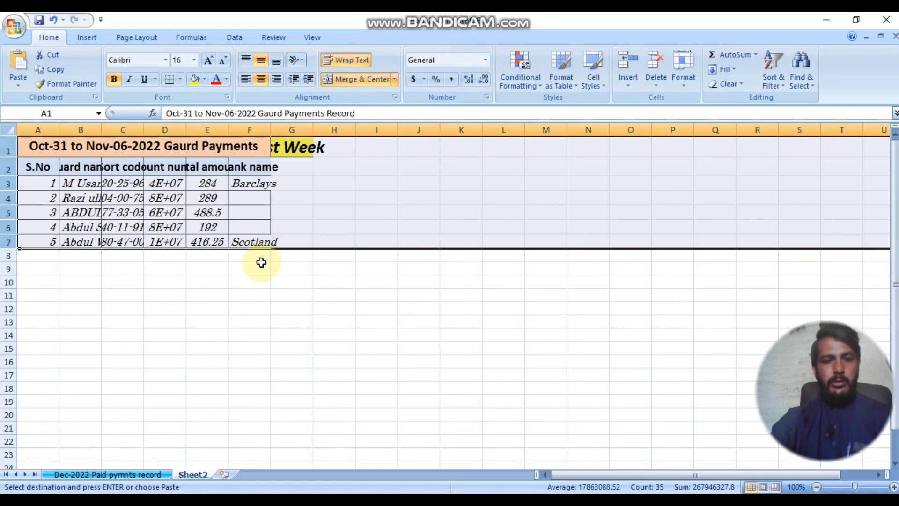
# Step: Undo the paste, then try a Formats-only Paste Special and undo that too
pyautogui.hotkey('ctrl', 'z')
pyautogui.click(18, 85)
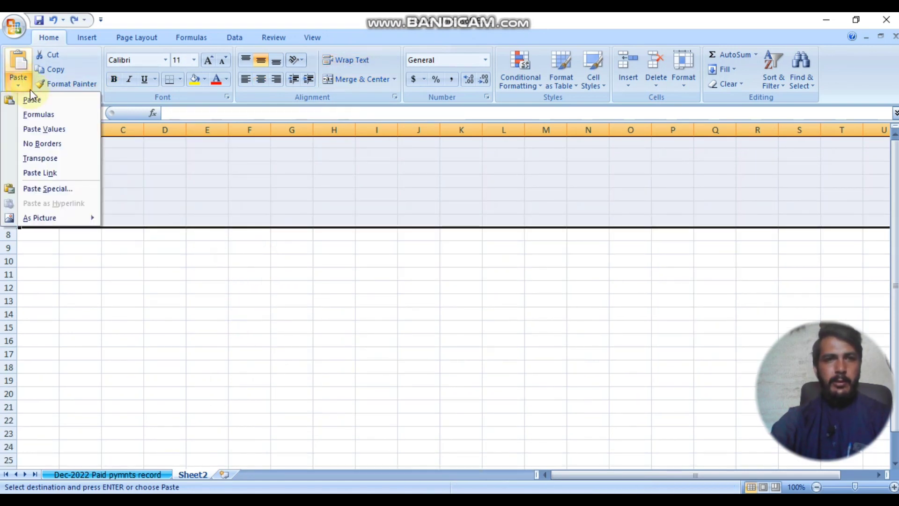
pyautogui.click(52, 187)
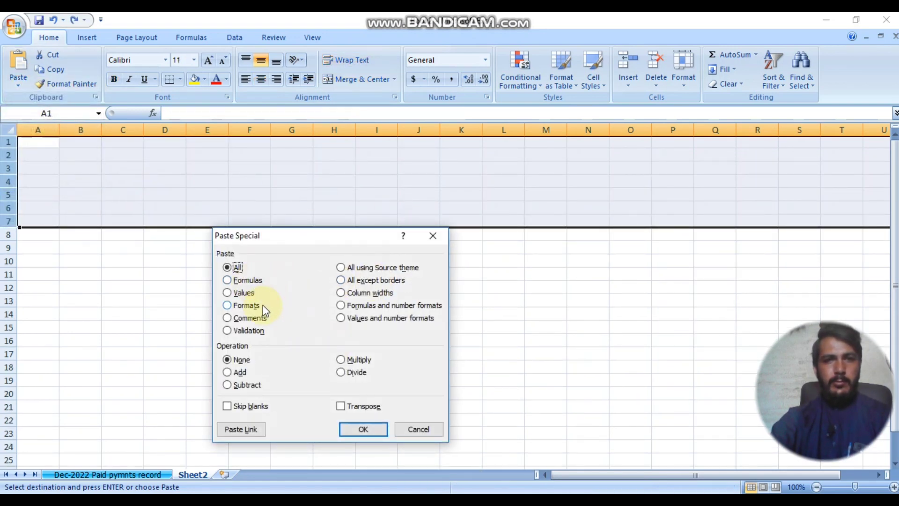
pyautogui.click(245, 281)
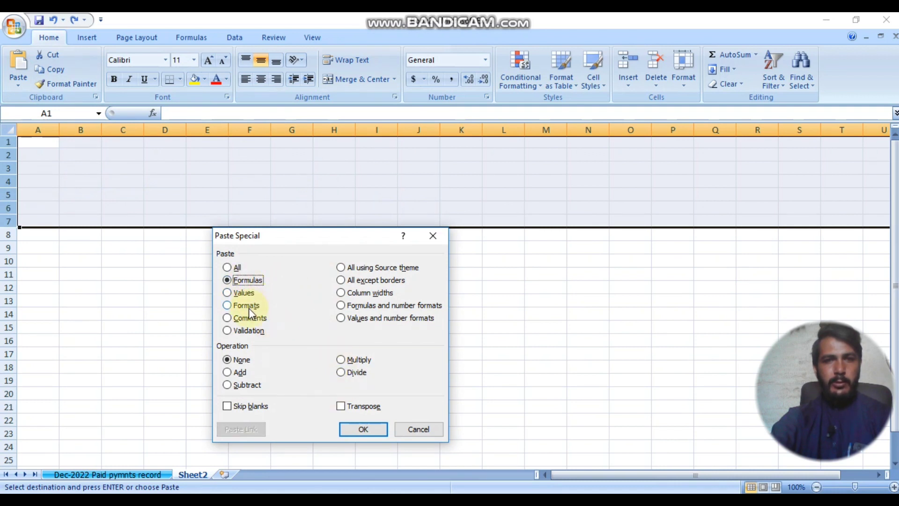
pyautogui.click(245, 305)
pyautogui.click(367, 427)
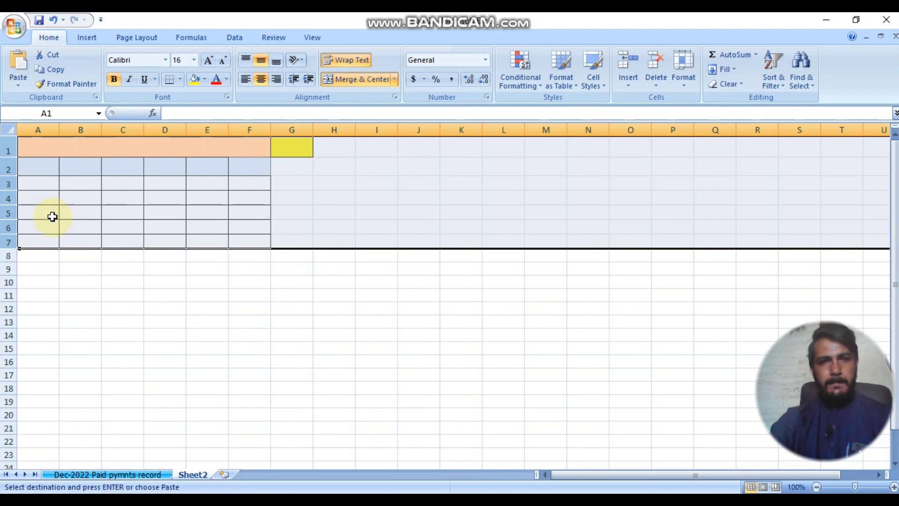
pyautogui.hotkey('ctrl', 'z')
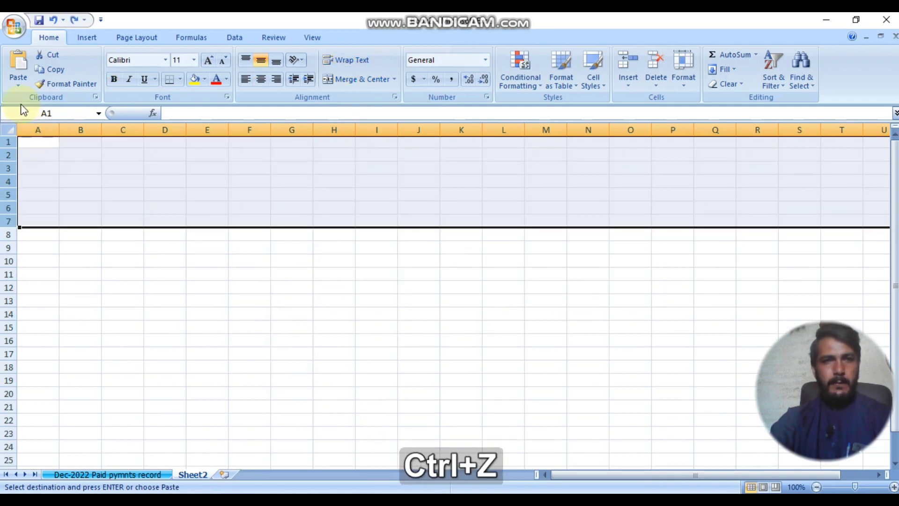
# Step: Paste the payments table contents into Sheet2 without formatting using Paste Special Formulas
pyautogui.click(17, 81)
pyautogui.click(57, 189)
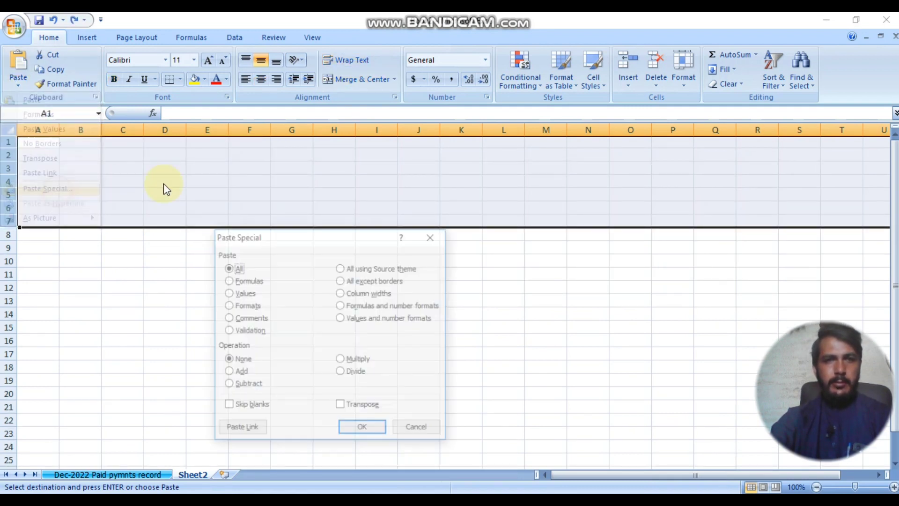
pyautogui.click(371, 431)
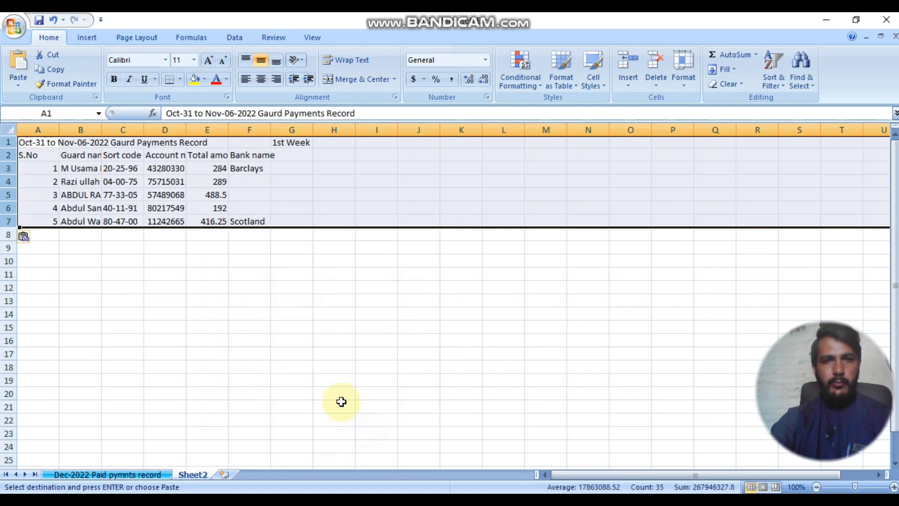
# Step: Paste the table with Paste Special's All using Source theme option to bring its formatting
pyautogui.click(18, 82)
pyautogui.click(54, 190)
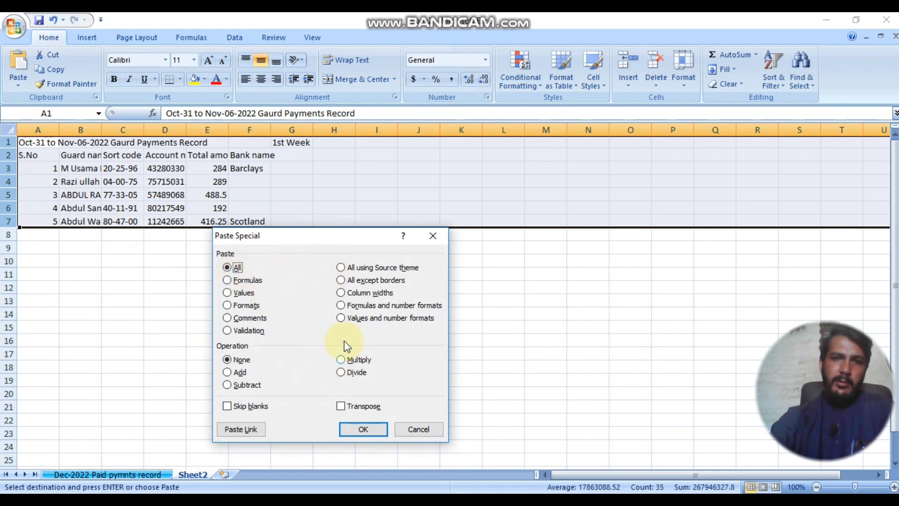
pyautogui.click(347, 319)
pyautogui.click(234, 267)
pyautogui.click(352, 268)
pyautogui.click(363, 429)
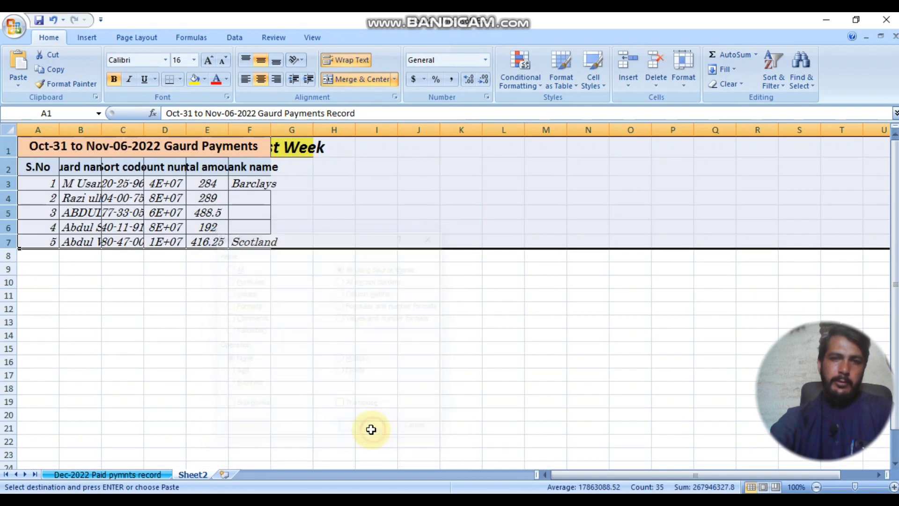
# Step: Attempt a Values-only Paste Special and dismiss the merged-cells warning
pyautogui.click(19, 85)
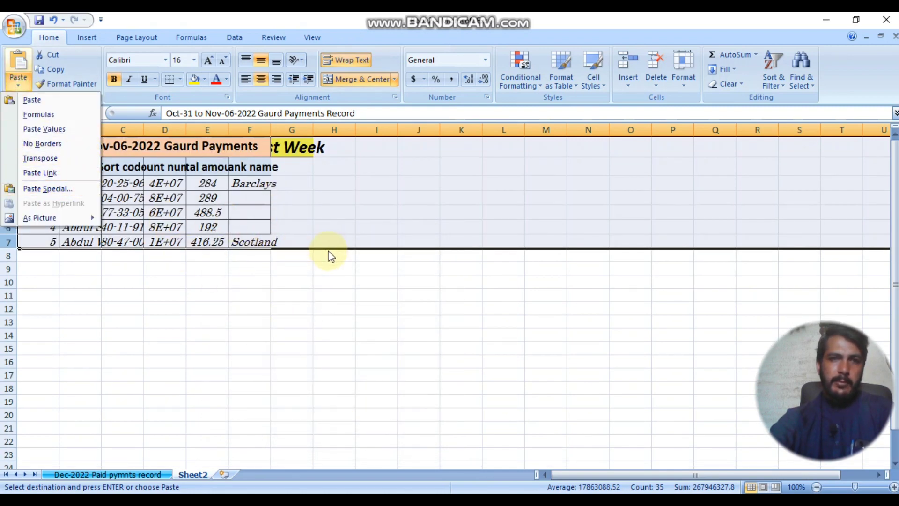
pyautogui.click(47, 189)
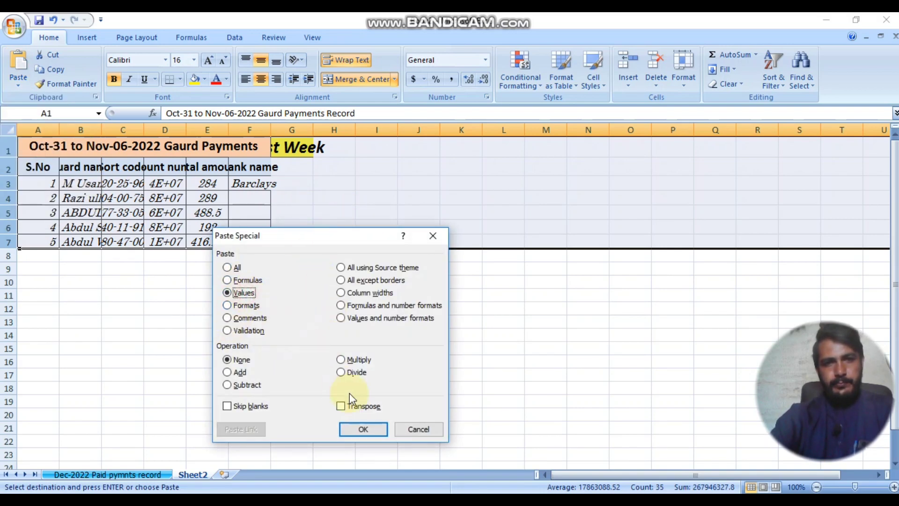
pyautogui.click(363, 430)
pyautogui.click(451, 293)
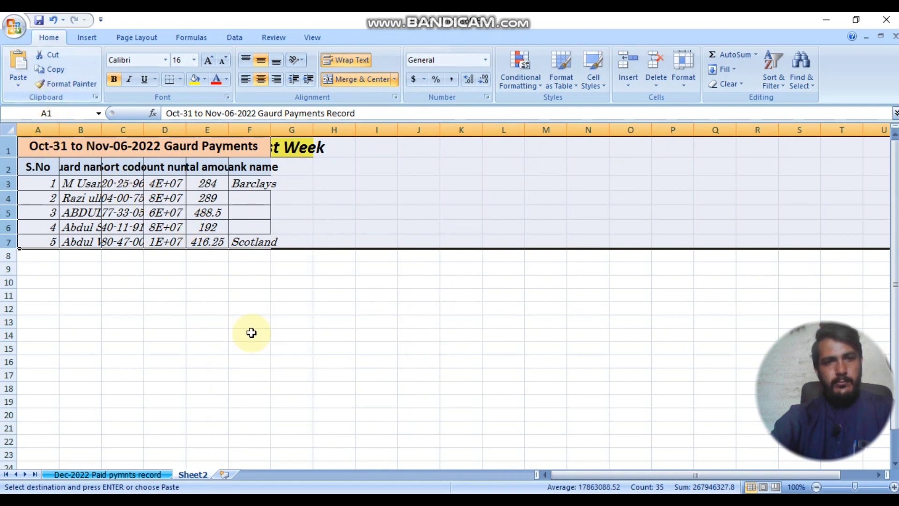
pyautogui.click(286, 334)
# Step: Copy rows 10–15 (guards 7 to 12) from the Dec-2022 Paid pymnts sheet
pyautogui.moveTo(451, 499)
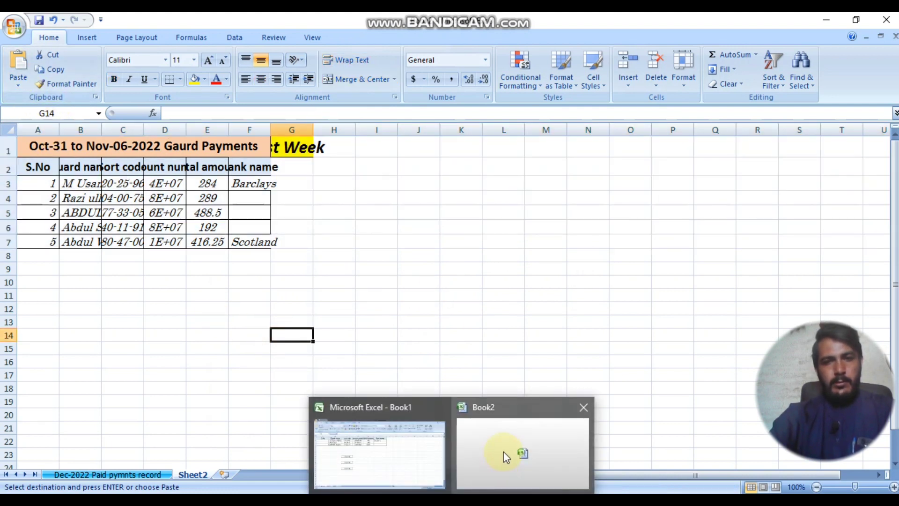
pyautogui.click(504, 457)
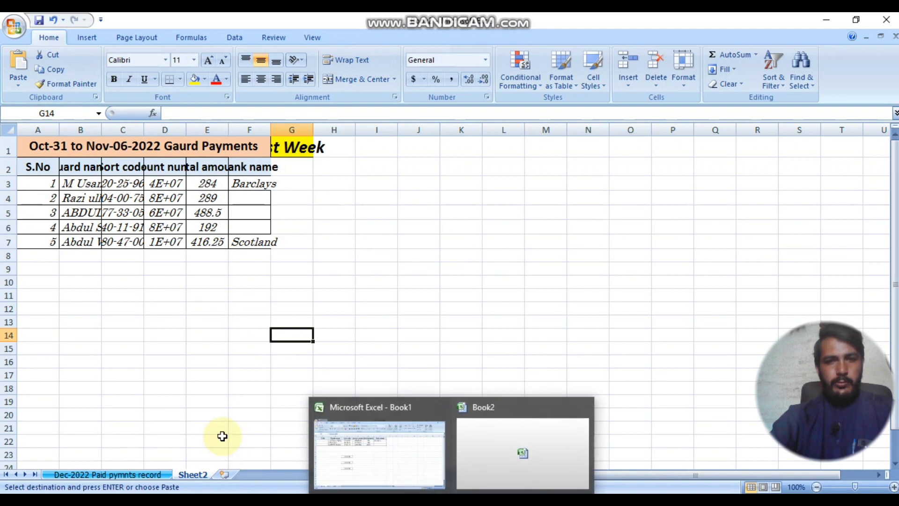
pyautogui.click(136, 474)
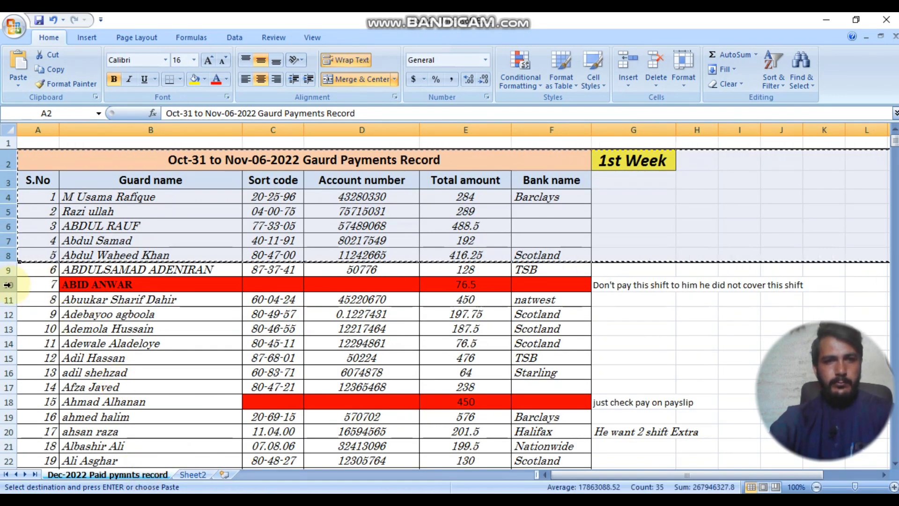
pyautogui.moveTo(9, 284); pyautogui.dragTo(8, 357)
pyautogui.hotkey('ctrl', 'c')
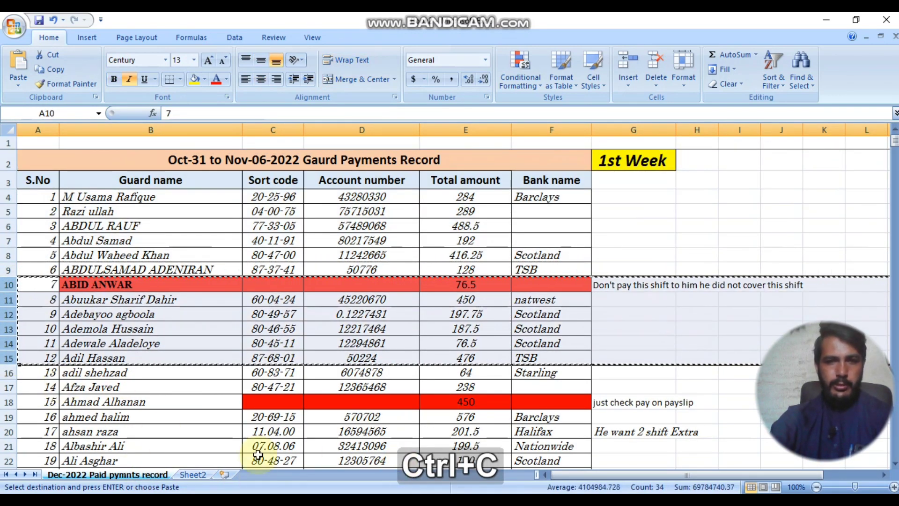
# Step: Paste the copied rows into Sheet2 at row 9 as plain values
pyautogui.click(192, 474)
pyautogui.click(6, 264)
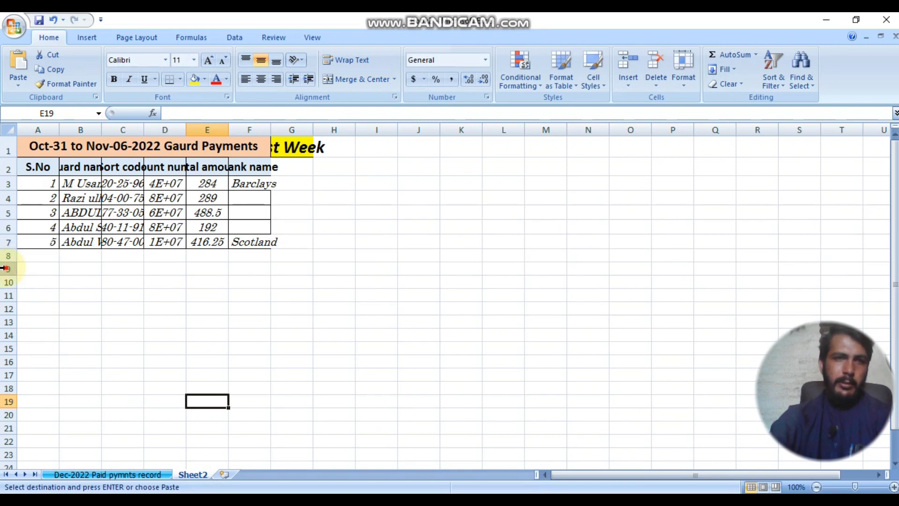
pyautogui.click(7, 269)
pyautogui.click(19, 84)
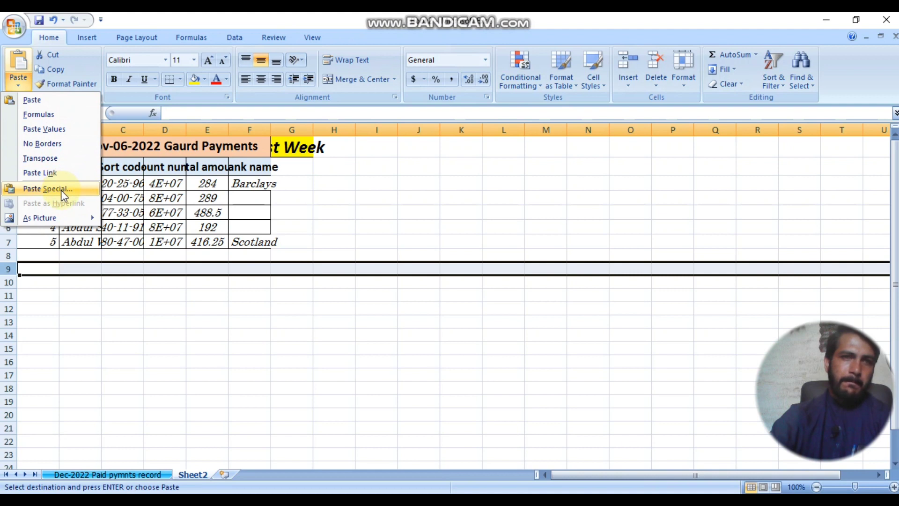
pyautogui.click(65, 134)
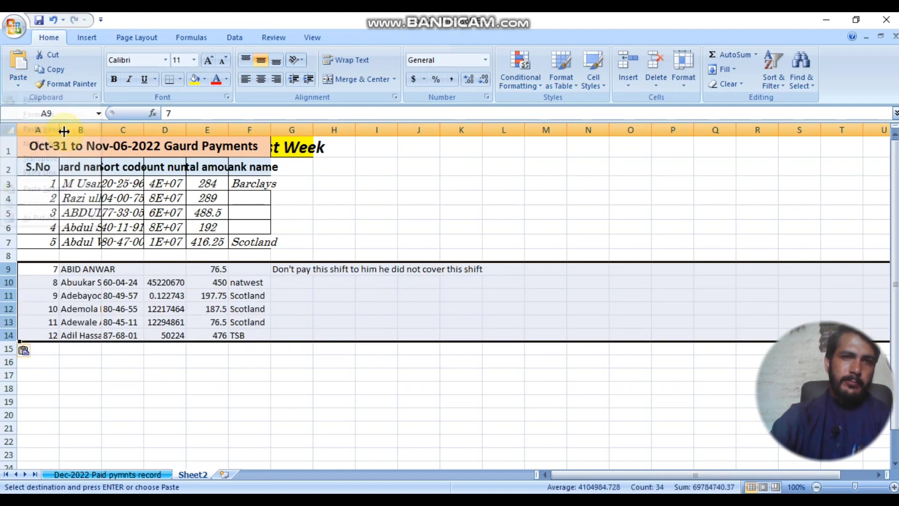
# Step: Try the keep-source-formatting and values-only paste options on Sheet2's rows 9–14
pyautogui.click(36, 352)
pyautogui.click(97, 383)
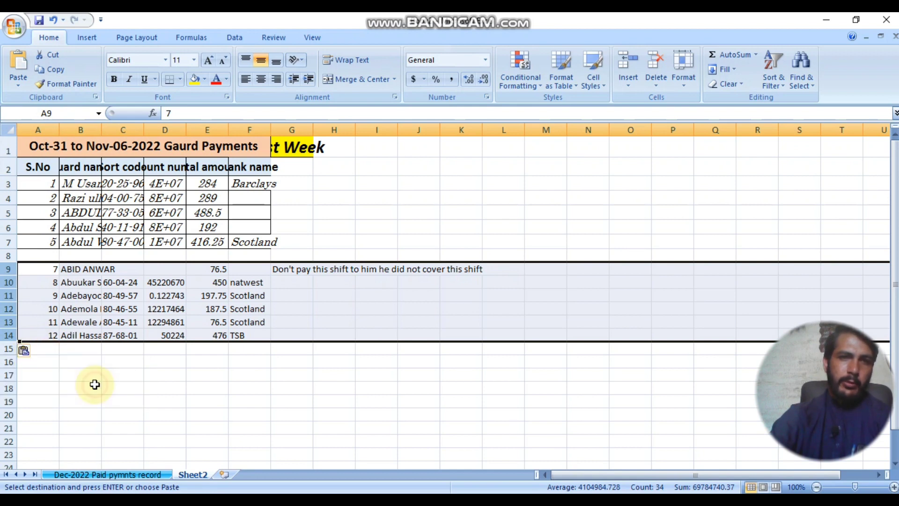
pyautogui.click(27, 352)
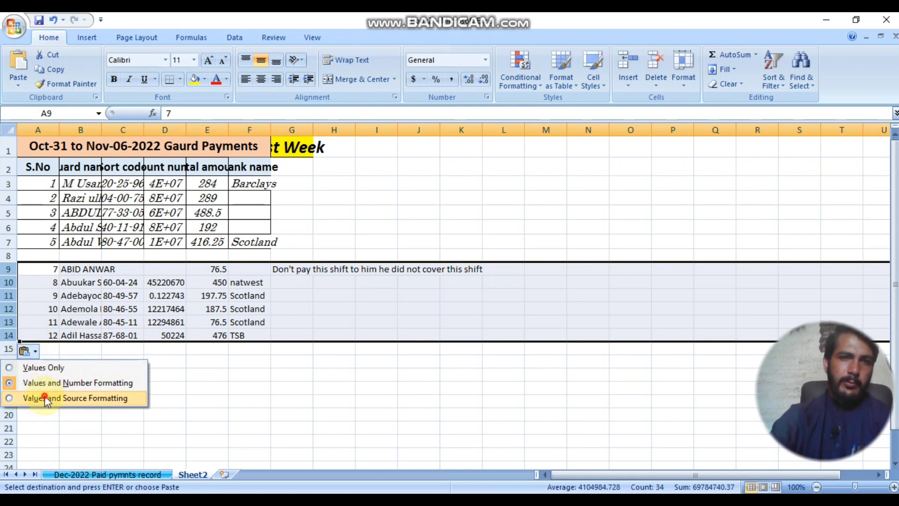
pyautogui.click(44, 397)
pyautogui.click(25, 359)
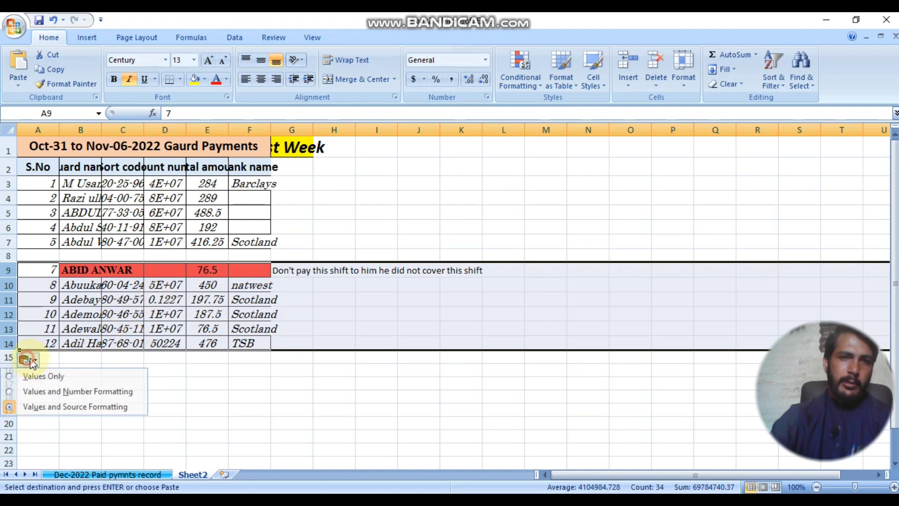
pyautogui.click(52, 375)
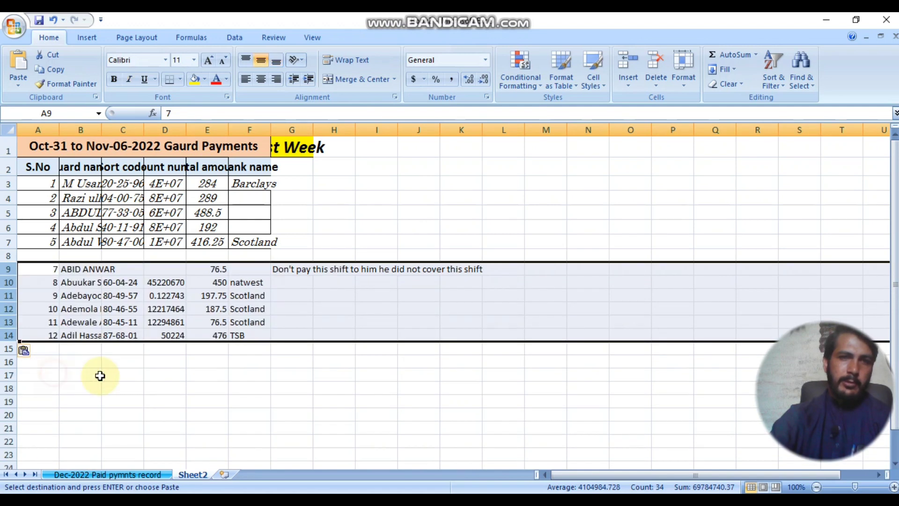
# Step: Reapply source formatting to the pasted rows and bring the Book1 workbook forward
pyautogui.click(27, 352)
pyautogui.click(15, 67)
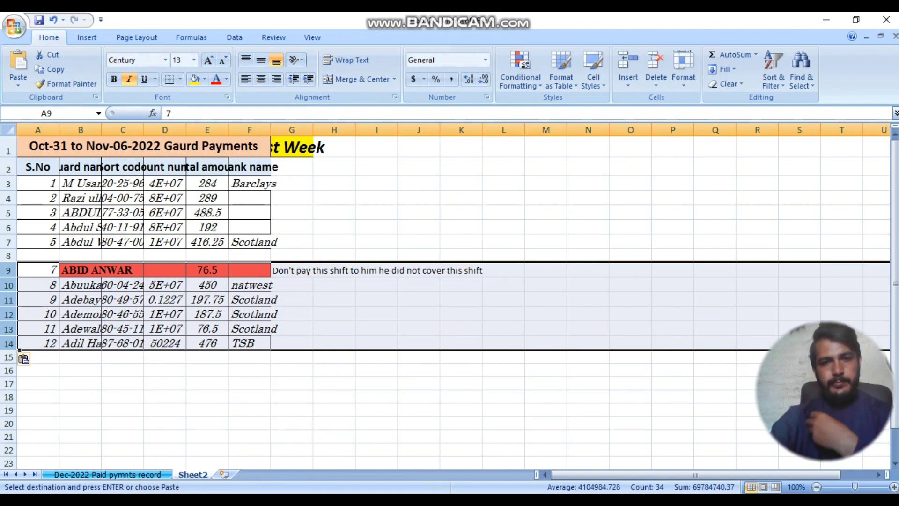
pyautogui.moveTo(421, 492)
pyautogui.click(407, 446)
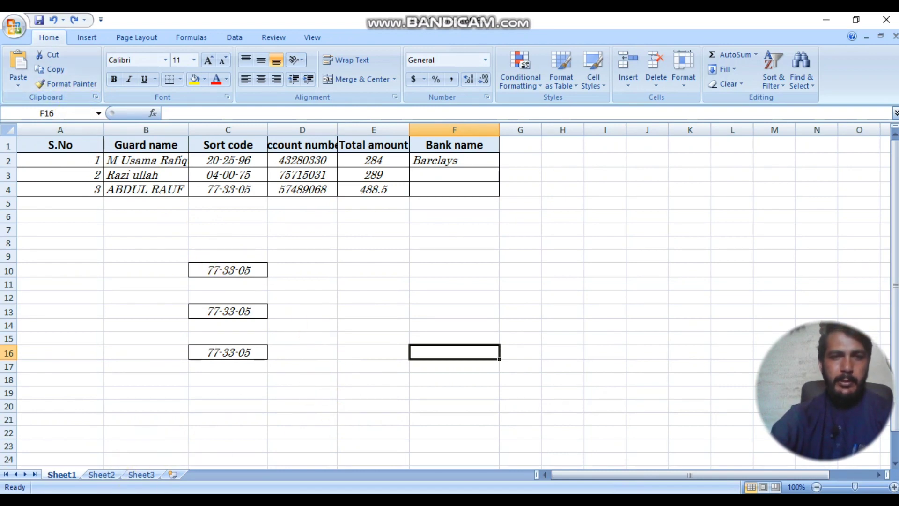
# Step: Return to the payments workbook and cancel the pending copy
pyautogui.click(490, 466)
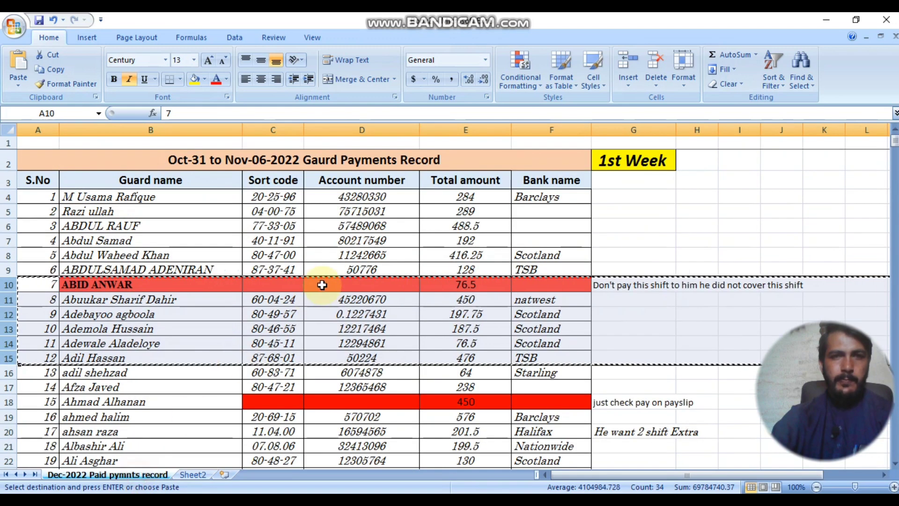
pyautogui.click(374, 261)
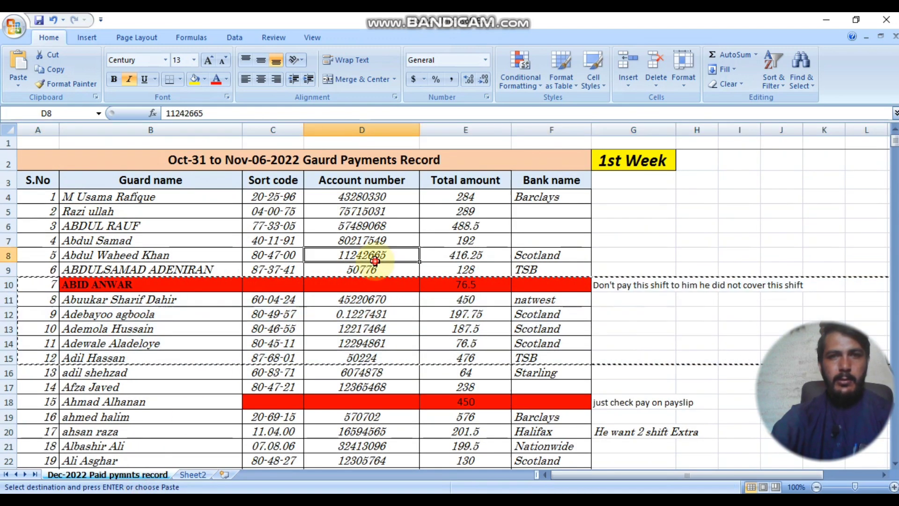
pyautogui.press('Escape')
pyautogui.click(288, 159)
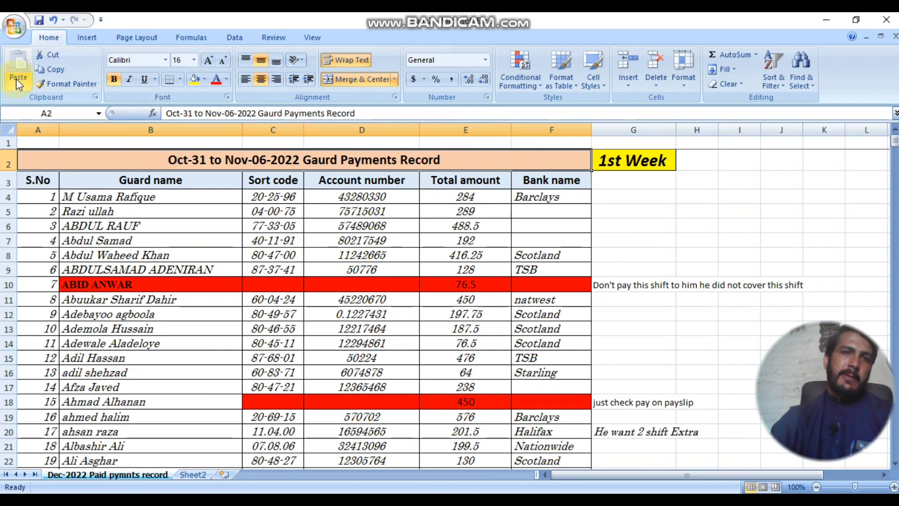
pyautogui.click(63, 84)
pyautogui.moveTo(98, 240)
pyautogui.mouseDown()
pyautogui.moveTo(462, 241)
pyautogui.moveTo(520, 251)
pyautogui.moveTo(519, 236)
pyautogui.mouseUp()
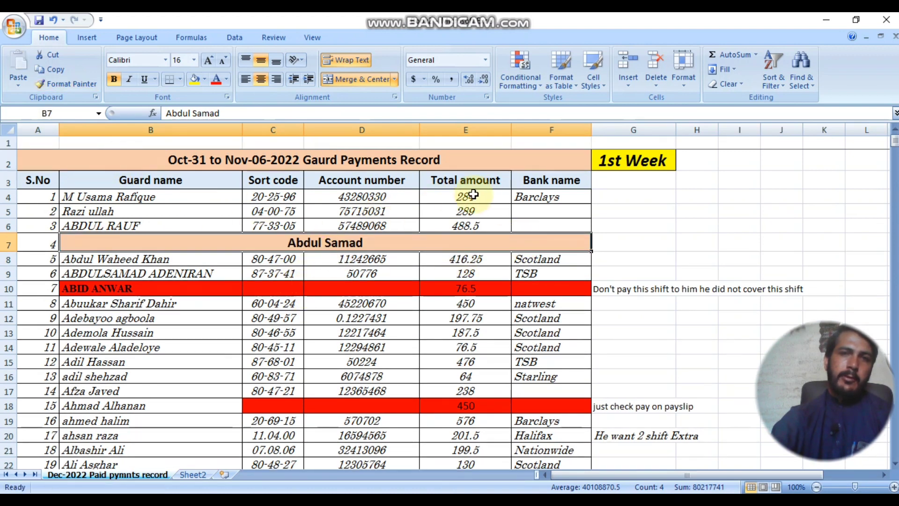
pyautogui.click(634, 161)
pyautogui.click(66, 83)
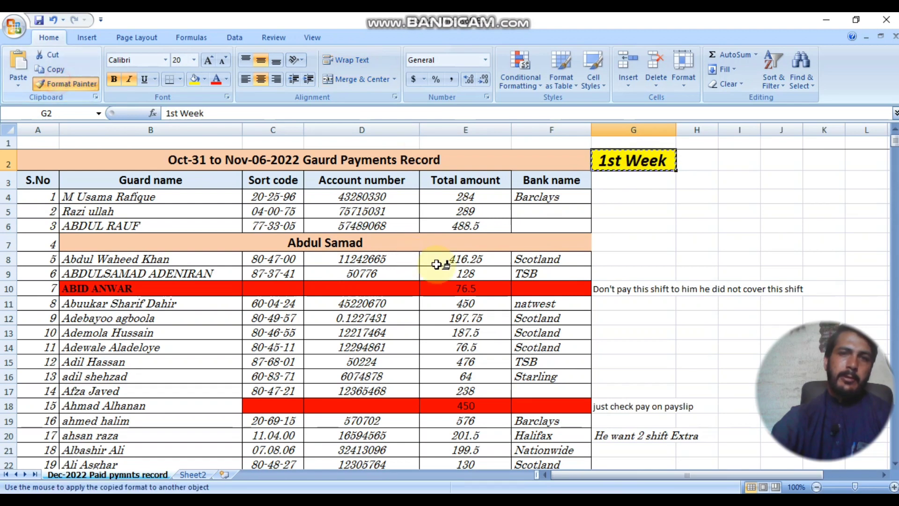
# Step: Apply the 1st Week label's large bold yellow format to F8, F13 (Scotland) and D11's account number
pyautogui.click(527, 257)
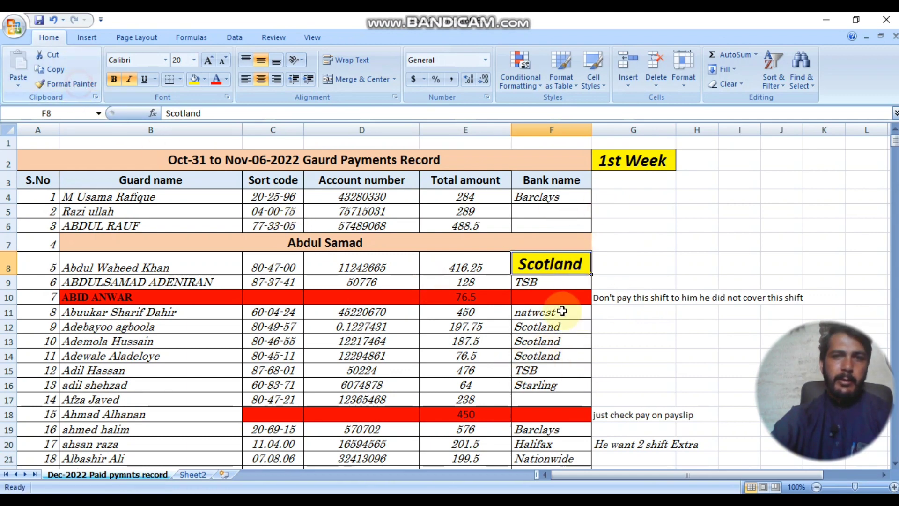
pyautogui.click(68, 84)
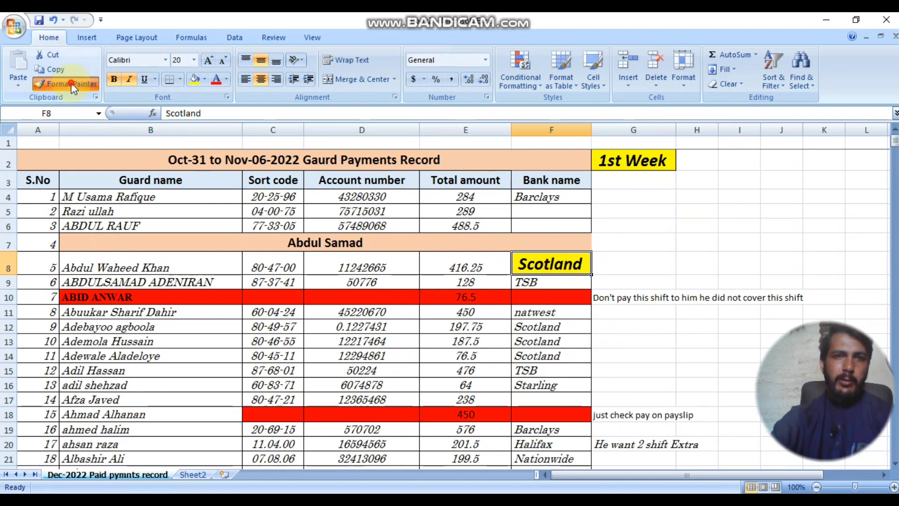
pyautogui.click(539, 341)
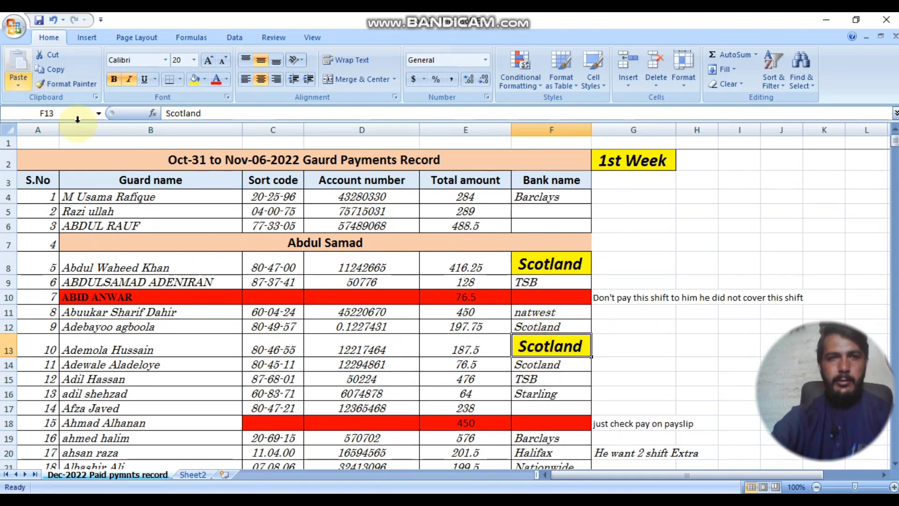
pyautogui.click(75, 87)
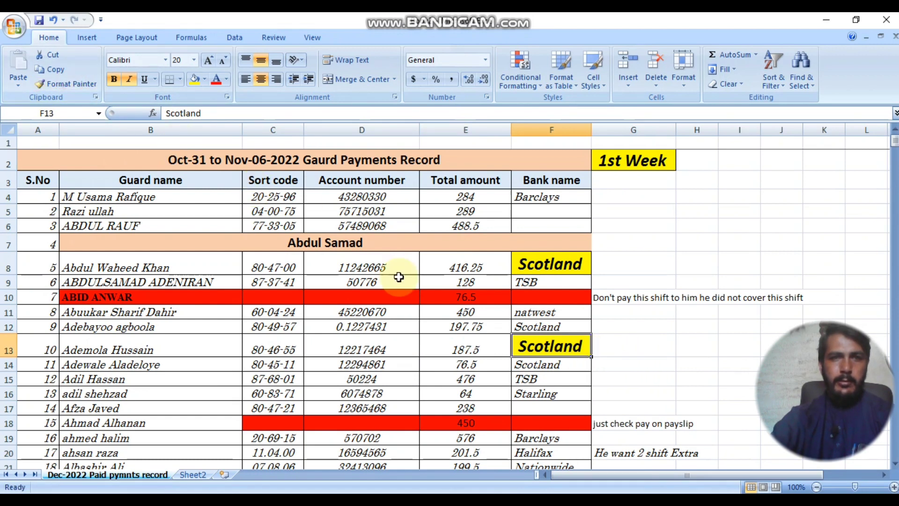
pyautogui.click(74, 89)
pyautogui.click(72, 86)
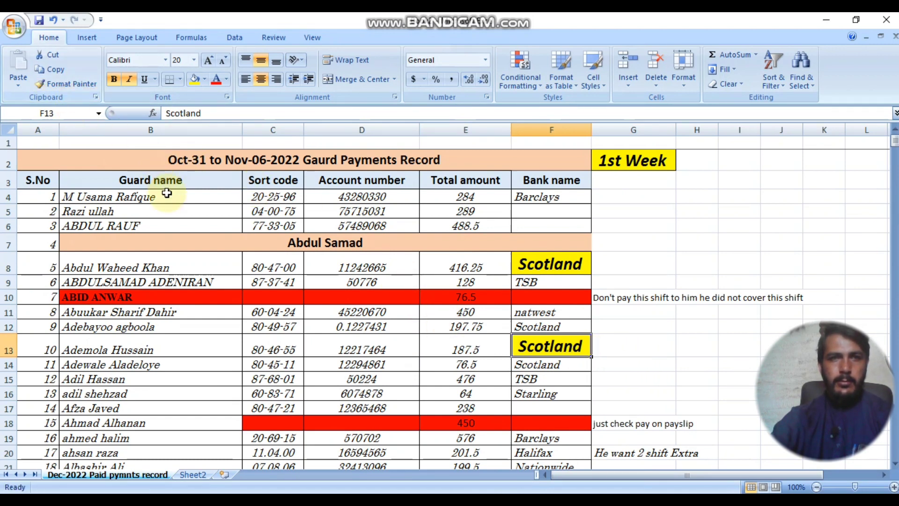
pyautogui.click(557, 266)
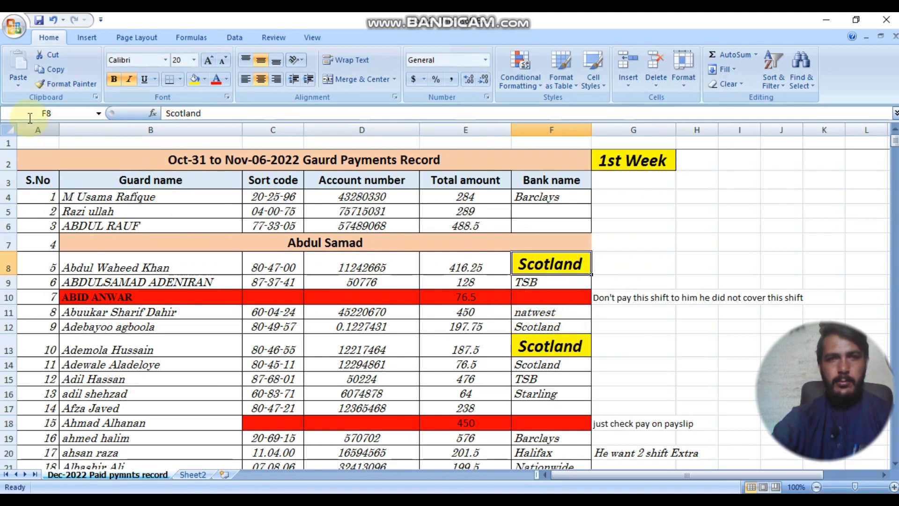
pyautogui.click(68, 83)
pyautogui.click(368, 313)
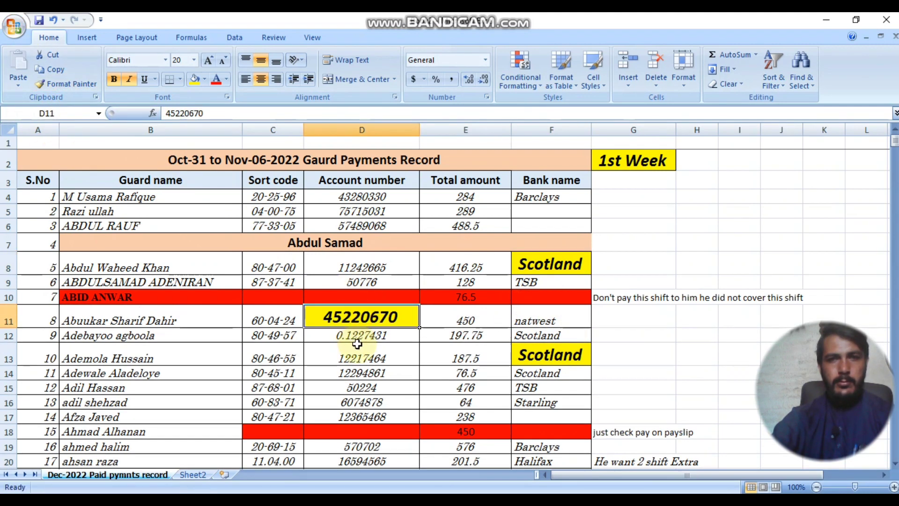
# Step: On Sheet2, try Format Painter from cell C9 in the red row
pyautogui.click(189, 475)
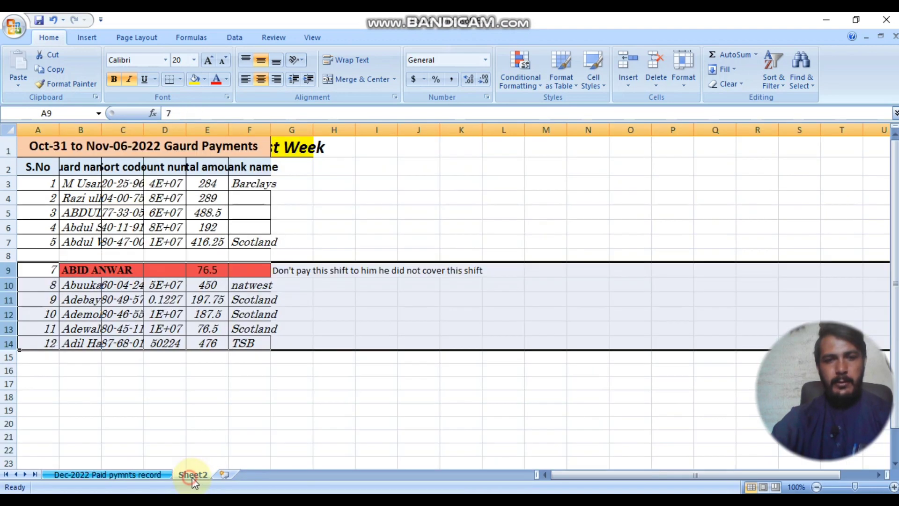
pyautogui.click(122, 270)
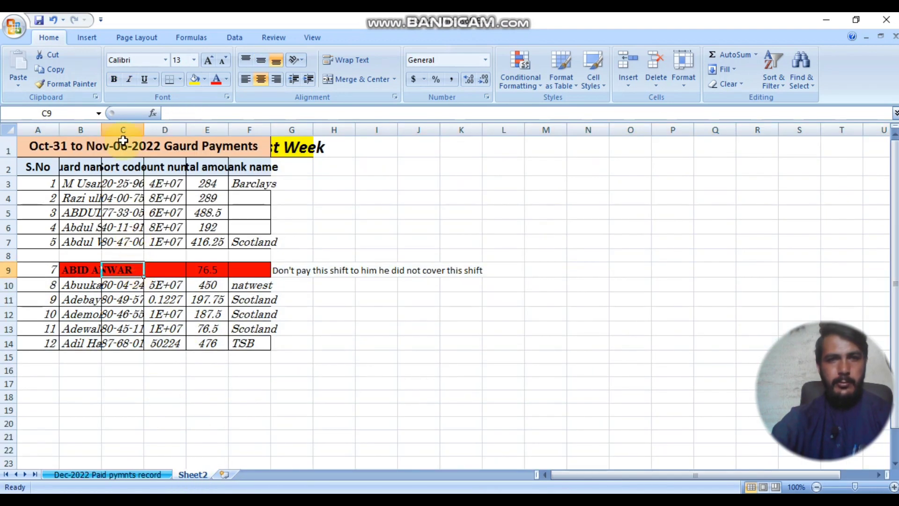
pyautogui.click(70, 83)
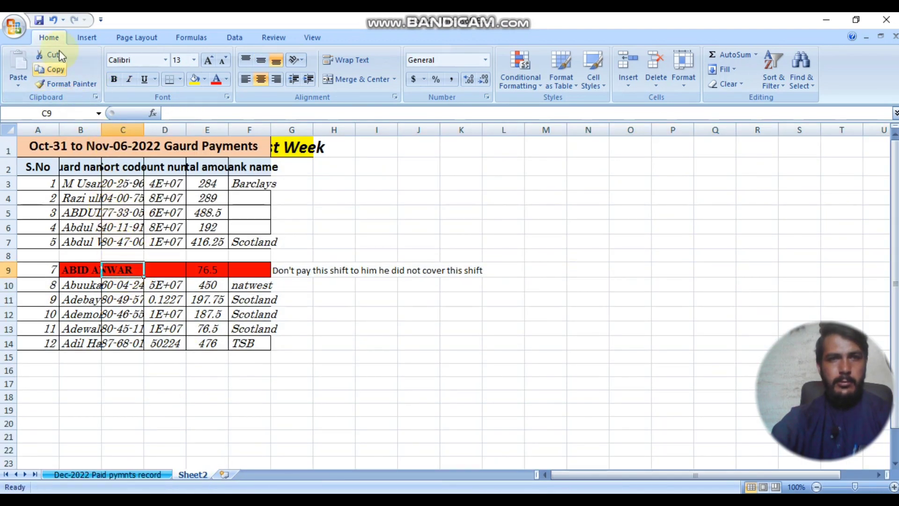
pyautogui.click(411, 255)
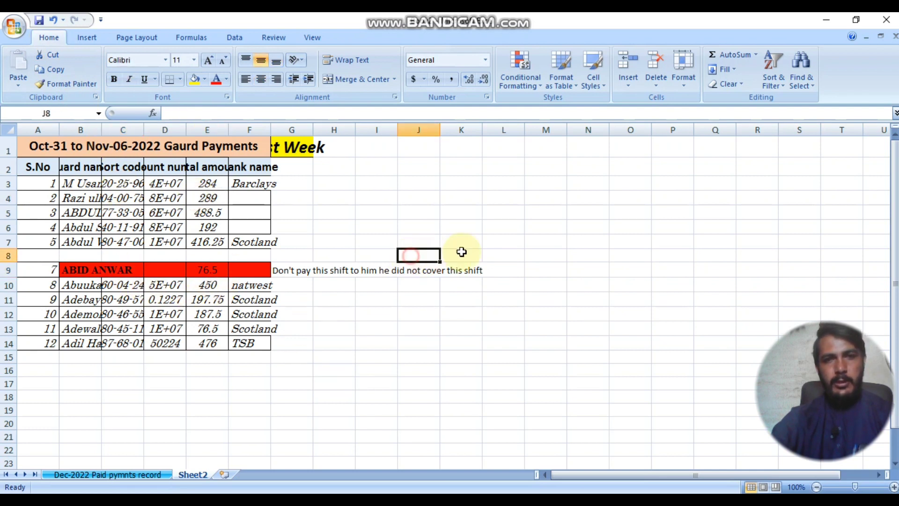
pyautogui.click(395, 341)
pyautogui.click(117, 341)
pyautogui.moveTo(255, 257); pyautogui.dragTo(291, 253)
# Step: Click through several table cells on Sheet2, including account number cell D5
pyautogui.click(363, 227)
pyautogui.click(222, 201)
pyautogui.click(159, 211)
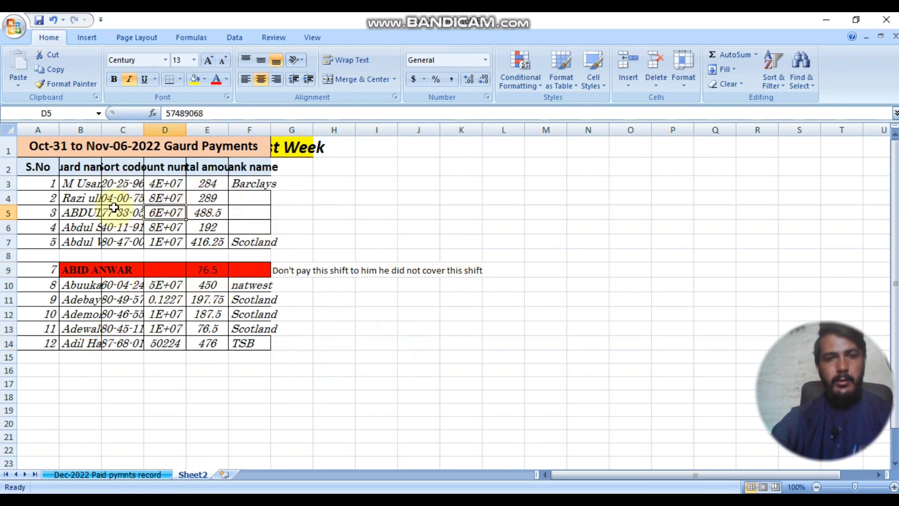
pyautogui.click(111, 199)
pyautogui.click(274, 187)
pyautogui.click(359, 222)
pyautogui.click(445, 203)
pyautogui.click(493, 331)
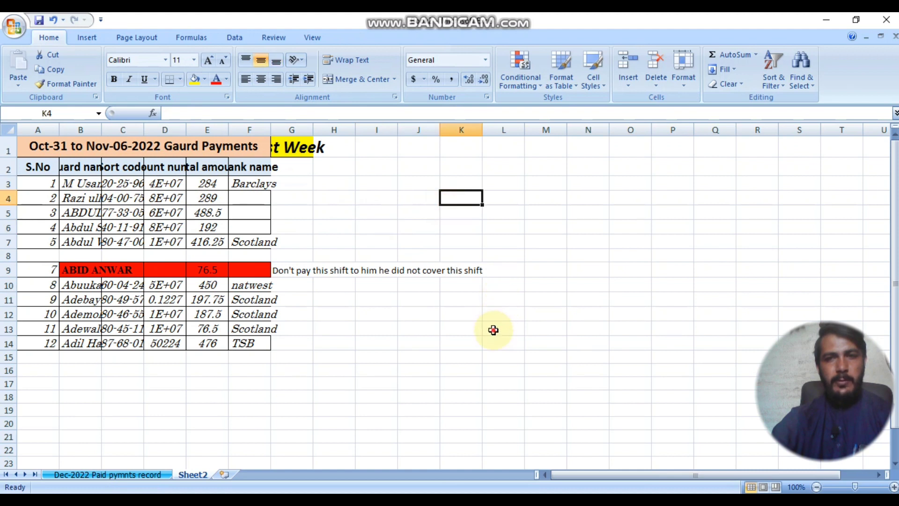
# Step: Paint F4's format onto D5 and D5's format onto I5, then switch to Book1
pyautogui.click(153, 197)
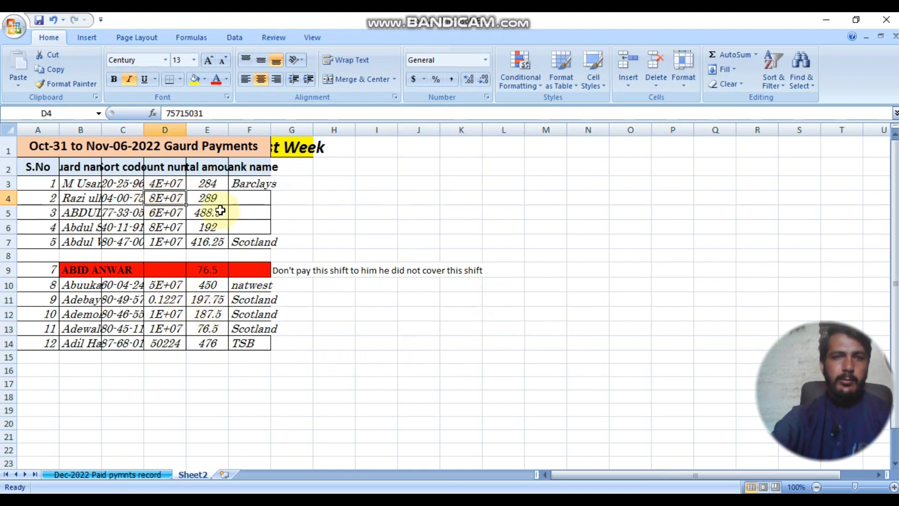
pyautogui.click(249, 199)
pyautogui.click(90, 88)
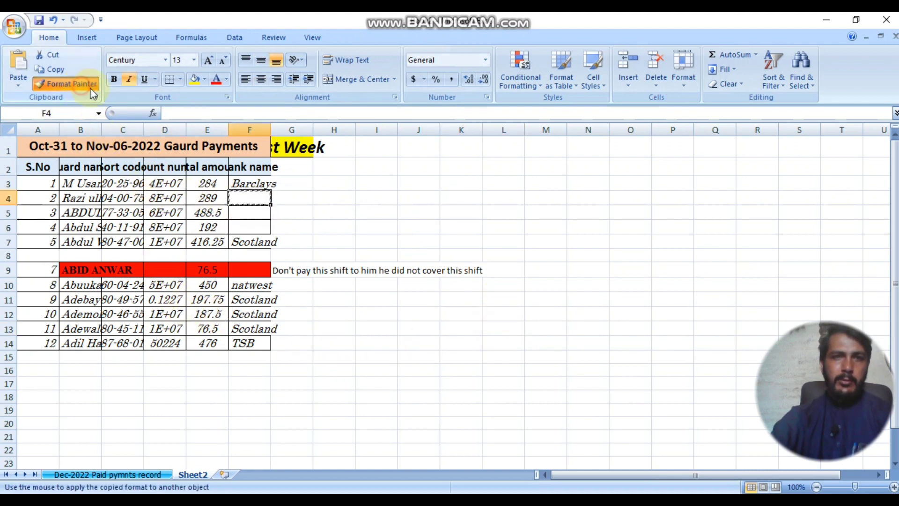
pyautogui.click(164, 212)
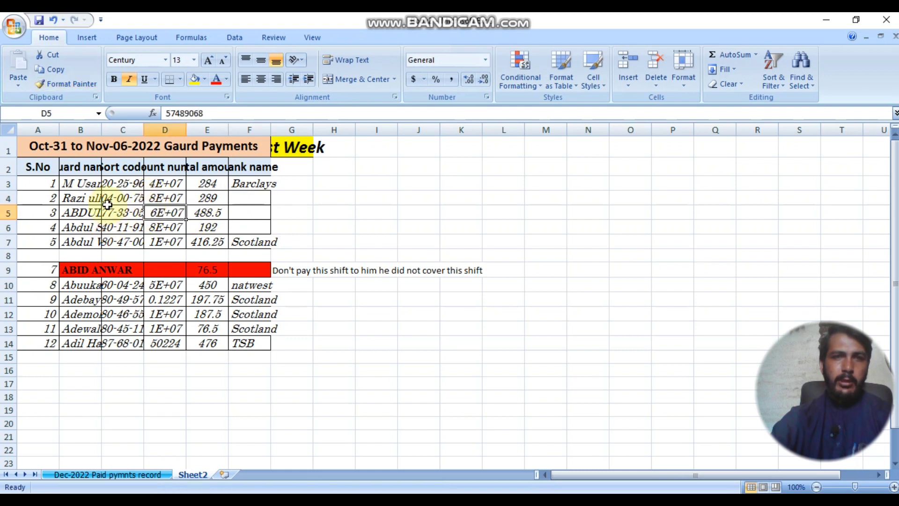
pyautogui.click(66, 83)
pyautogui.click(374, 212)
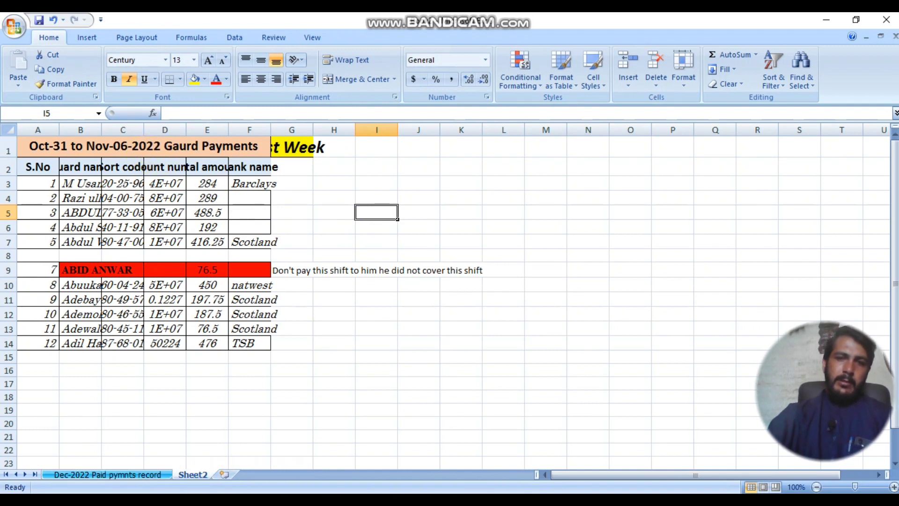
pyautogui.click(395, 439)
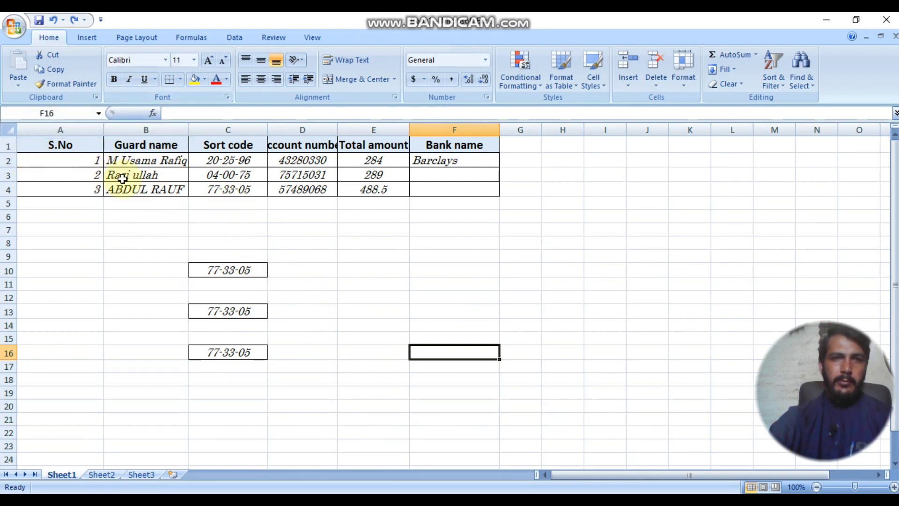
# Step: Fill the first guard's record from row 2 down through rows 3–14 with Ctrl+D
pyautogui.moveTo(7, 168); pyautogui.dragTo(156, 217)
pyautogui.hotkey('ctrl', 'd')
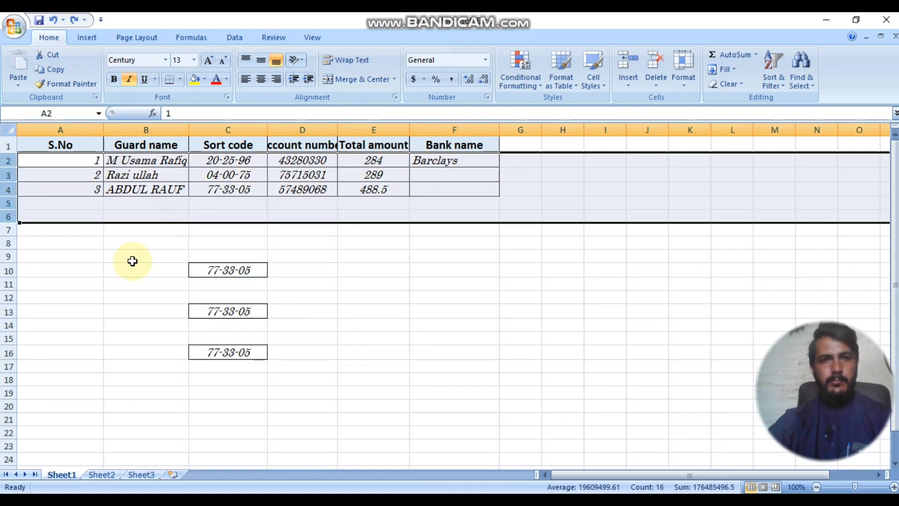
pyautogui.hotkey('ctrl', 'd')
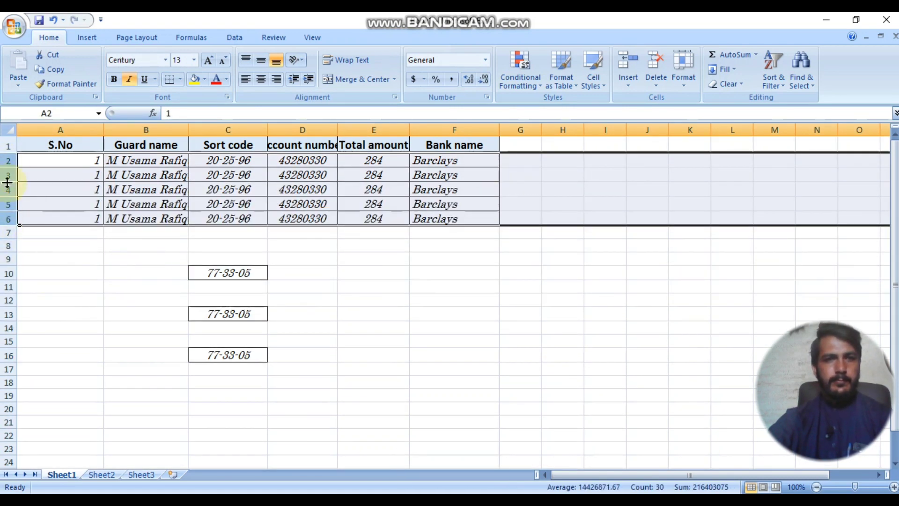
pyautogui.moveTo(6, 177); pyautogui.dragTo(34, 321)
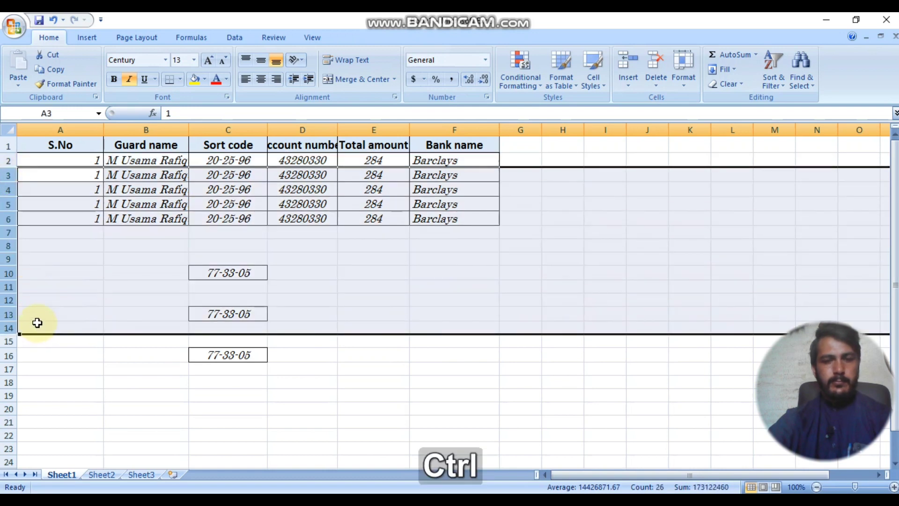
pyautogui.hotkey('ctrl', 'd')
# Step: Check row 2's cells B2, C2 and D2, then select header row 1
pyautogui.click(351, 248)
pyautogui.click(134, 263)
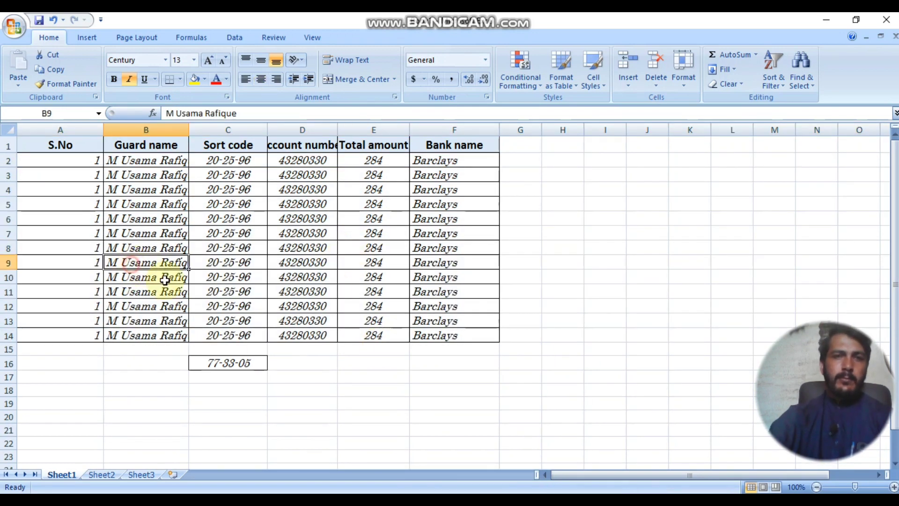
pyautogui.click(8, 160)
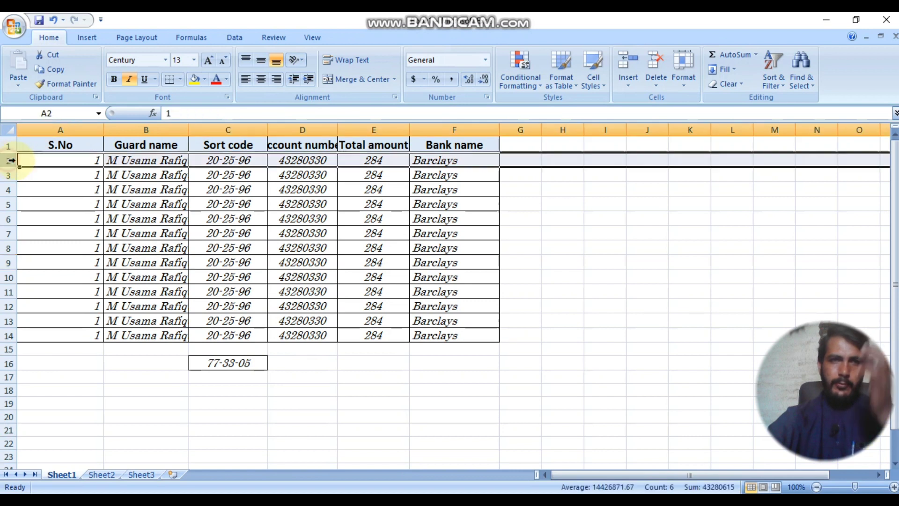
pyautogui.click(168, 161)
pyautogui.click(211, 161)
pyautogui.click(297, 160)
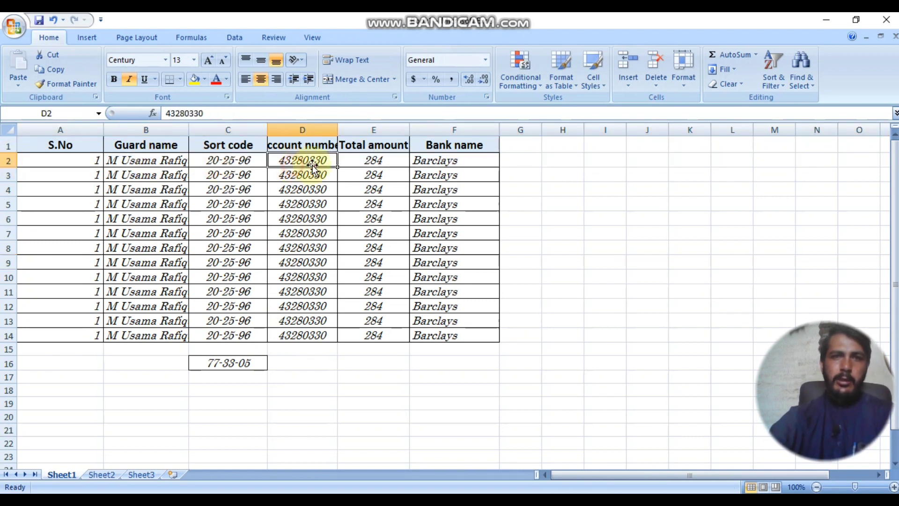
pyautogui.click(9, 161)
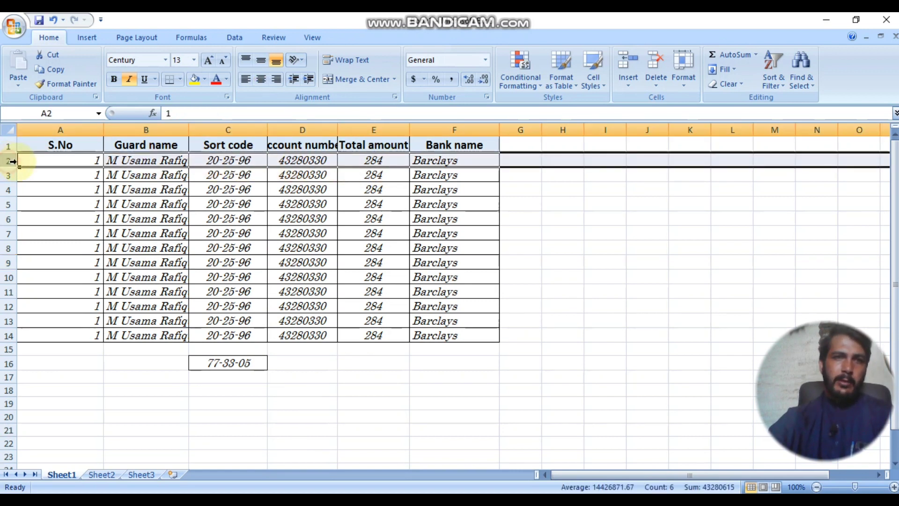
pyautogui.click(9, 146)
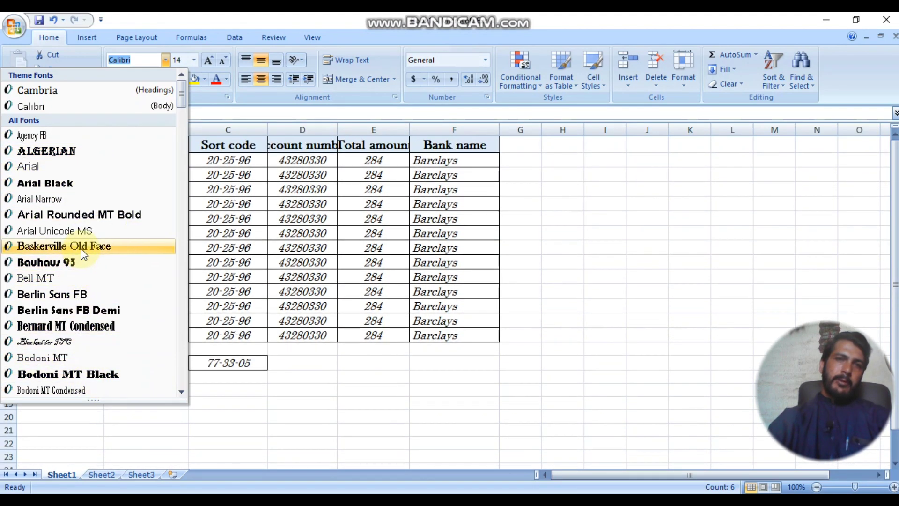
# Step: Set row 1 to Baskerville Old Face, widen columns B, C and D, and make row 1 taller
pyautogui.click(84, 247)
pyautogui.moveTo(337, 128); pyautogui.dragTo(366, 130)
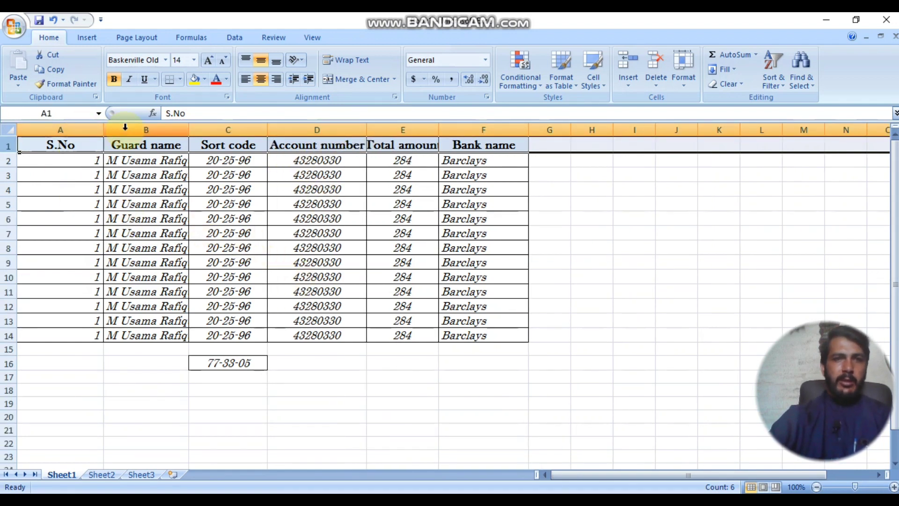
pyautogui.click(100, 130)
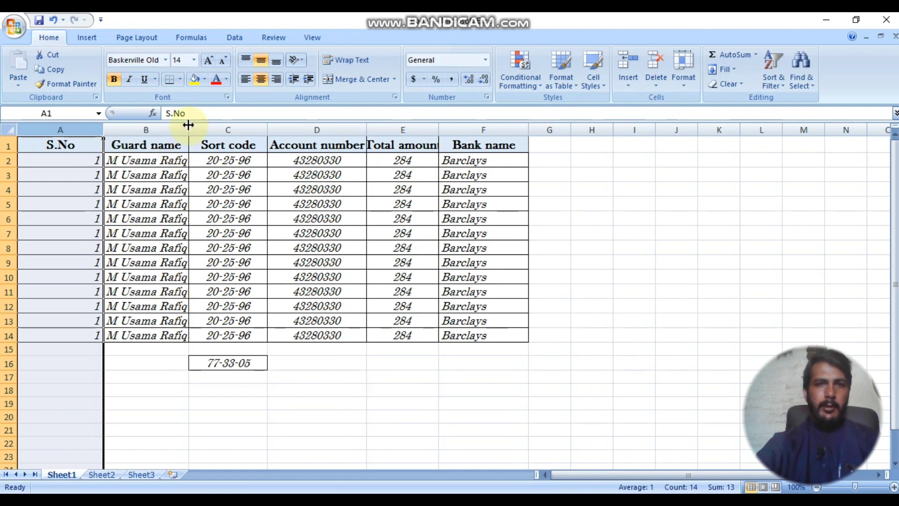
pyautogui.moveTo(189, 125); pyautogui.dragTo(223, 132)
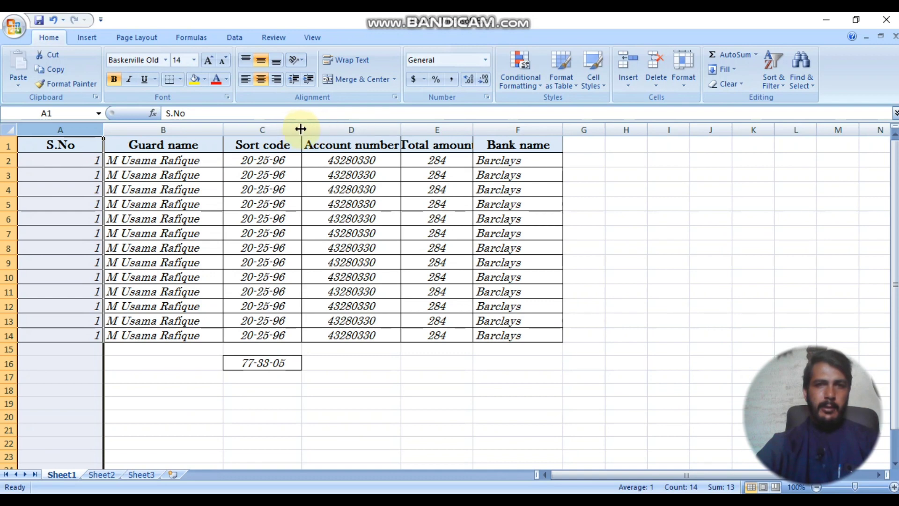
pyautogui.moveTo(303, 129); pyautogui.dragTo(326, 129)
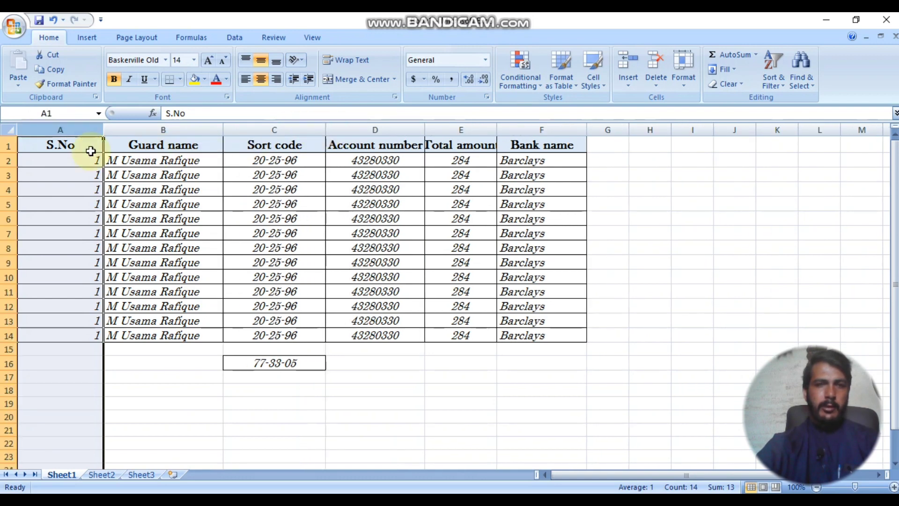
pyautogui.moveTo(2, 151); pyautogui.dragTo(8, 176)
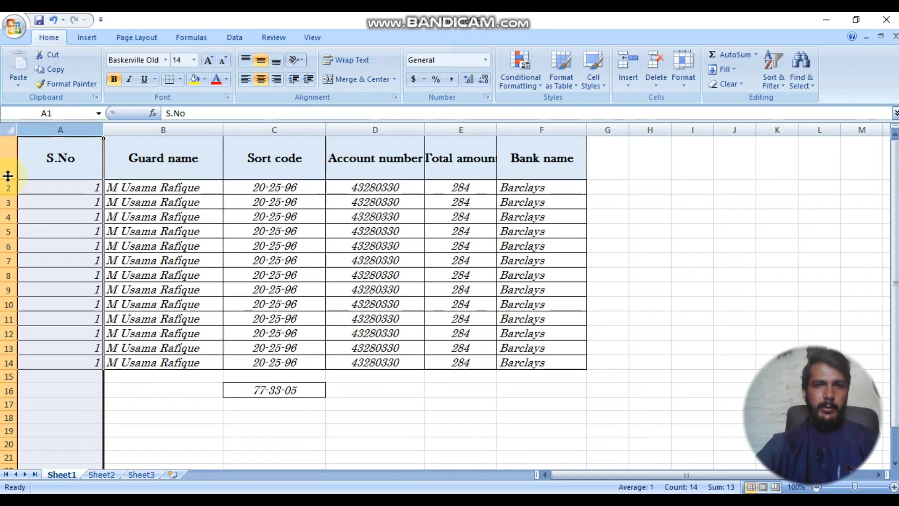
pyautogui.click(260, 169)
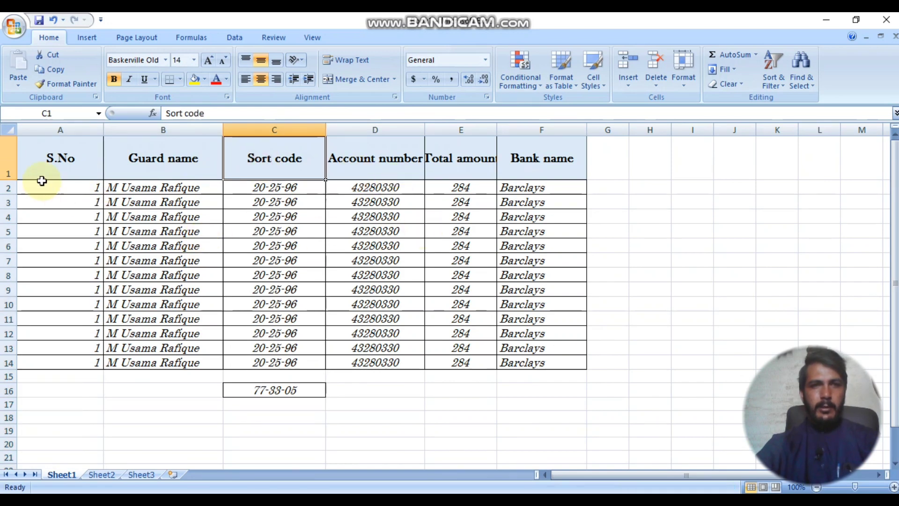
# Step: Set header row 1's height to 45, then reduce it to 20
pyautogui.click(6, 160)
pyautogui.rightClick(6, 160)
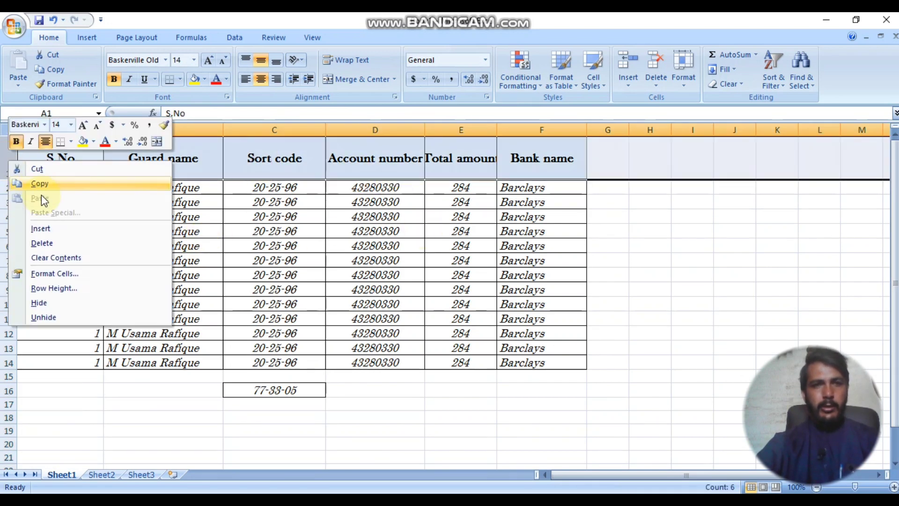
pyautogui.click(79, 289)
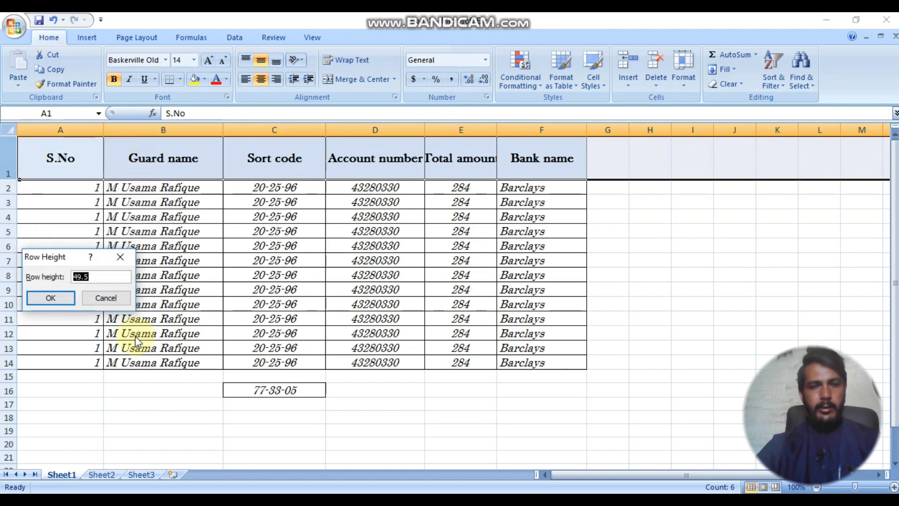
pyautogui.write('45')
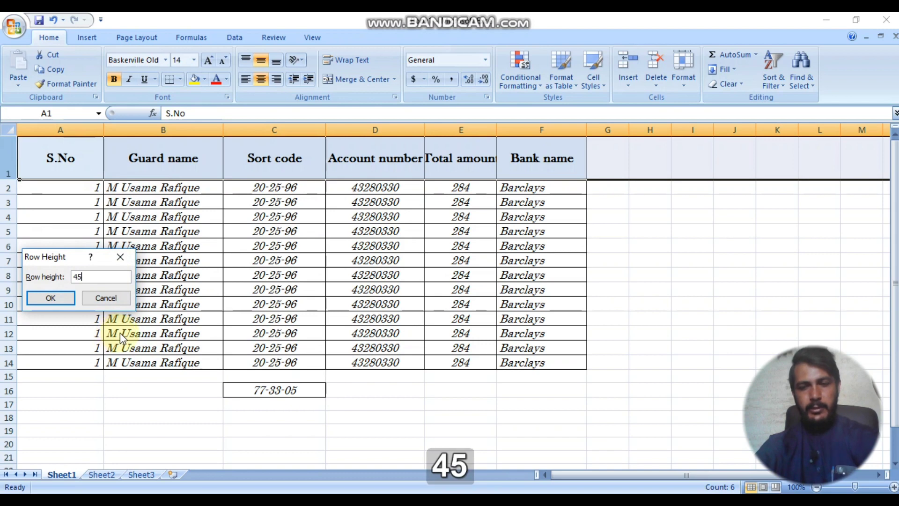
pyautogui.press('Return')
pyautogui.rightClick(8, 159)
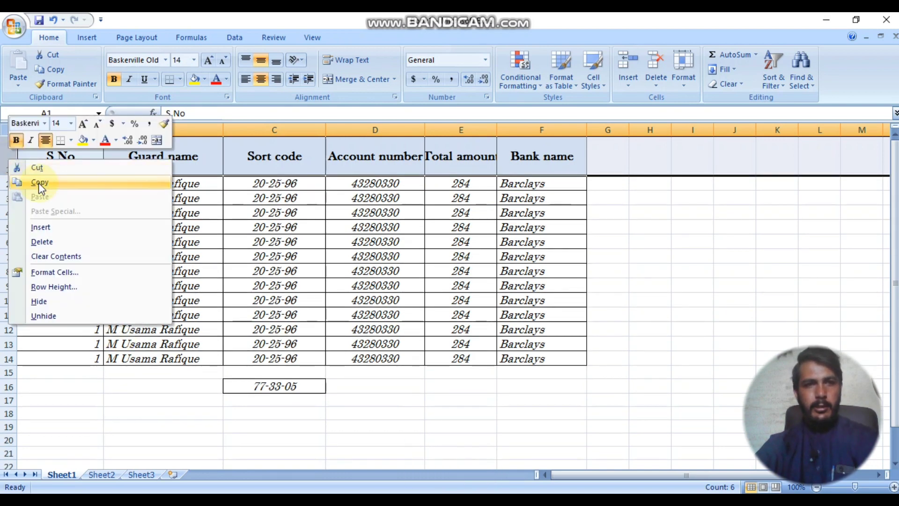
pyautogui.click(71, 285)
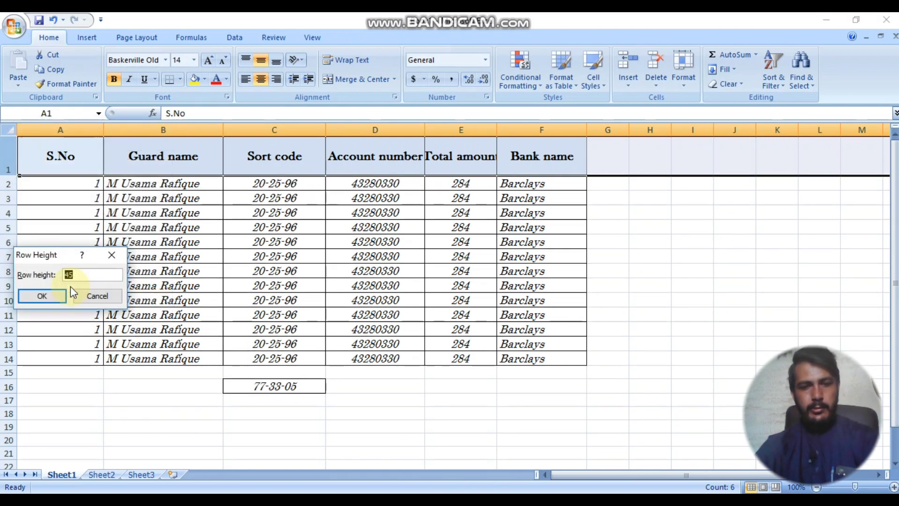
pyautogui.write('20')
pyautogui.press('Return')
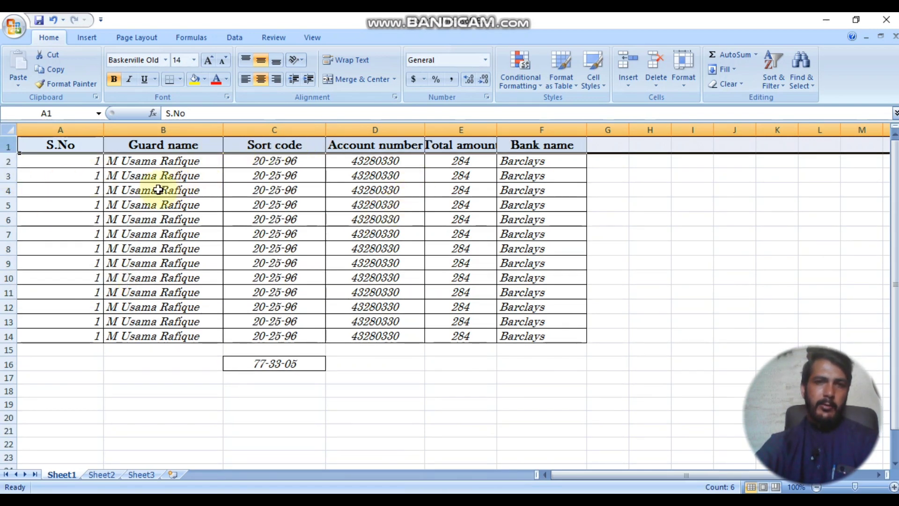
# Step: Set data rows 2–14 to a row height of 25
pyautogui.moveTo(5, 162); pyautogui.dragTo(9, 334)
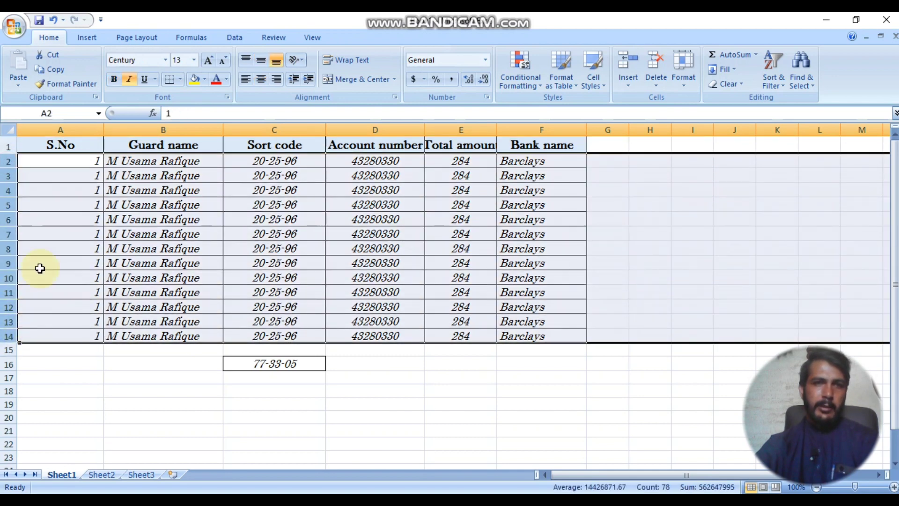
pyautogui.rightClick(3, 268)
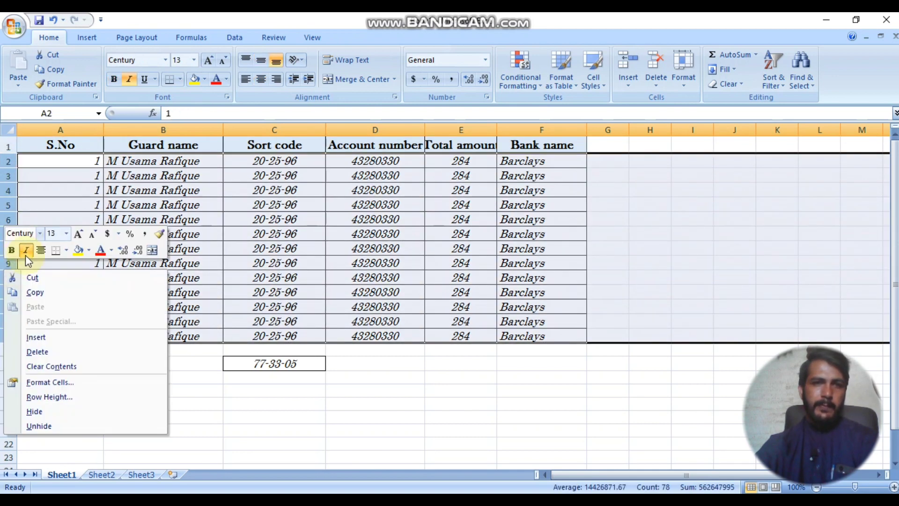
pyautogui.click(99, 397)
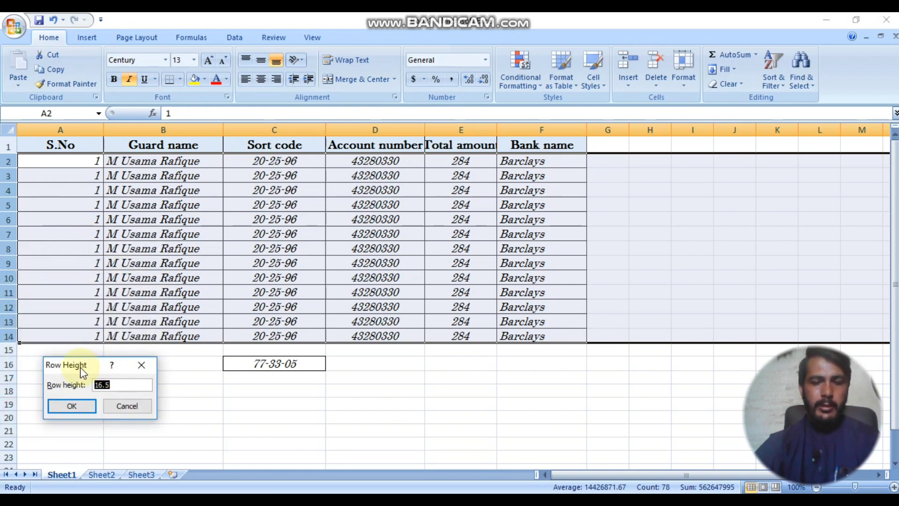
pyautogui.write('25')
pyautogui.press('Return')
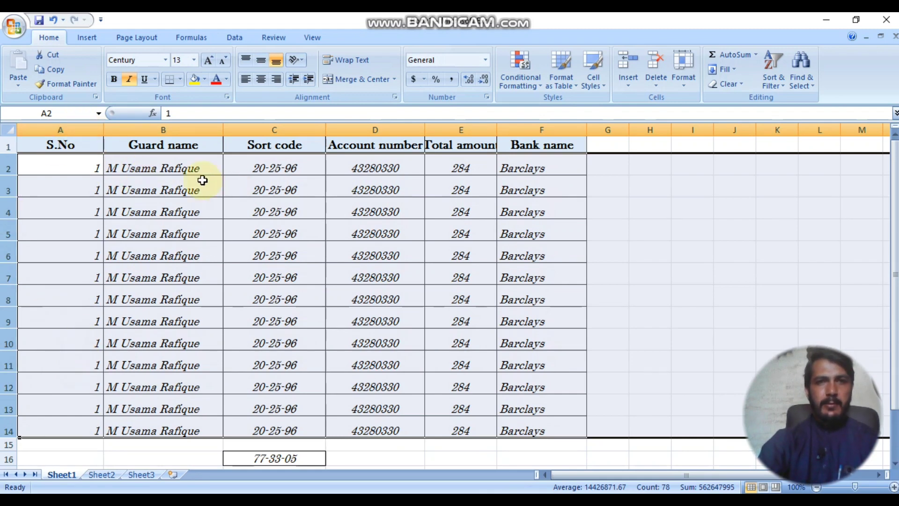
# Step: Select columns B–F and set their width to 45
pyautogui.moveTo(200, 131)
pyautogui.mouseDown()
pyautogui.moveTo(515, 130)
pyautogui.moveTo(424, 144)
pyautogui.moveTo(221, 142)
pyautogui.moveTo(208, 130)
pyautogui.mouseUp()
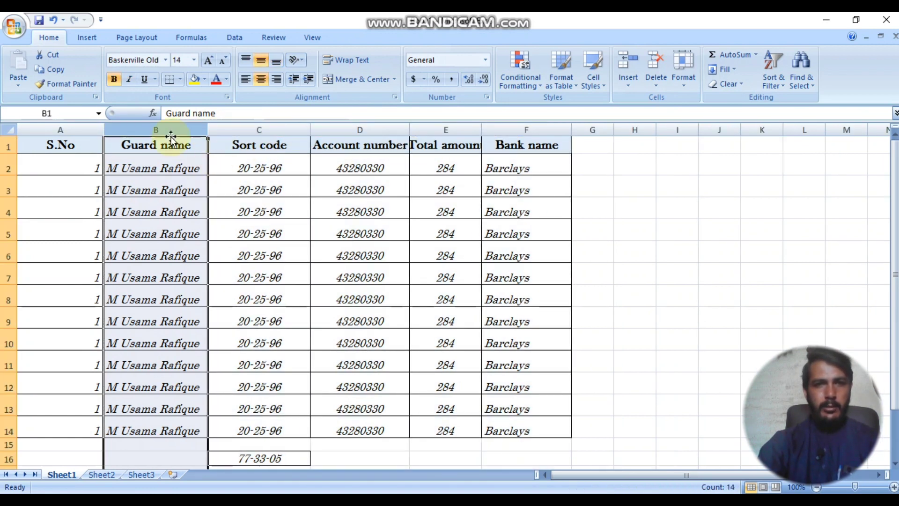
pyautogui.moveTo(310, 129); pyautogui.dragTo(326, 134)
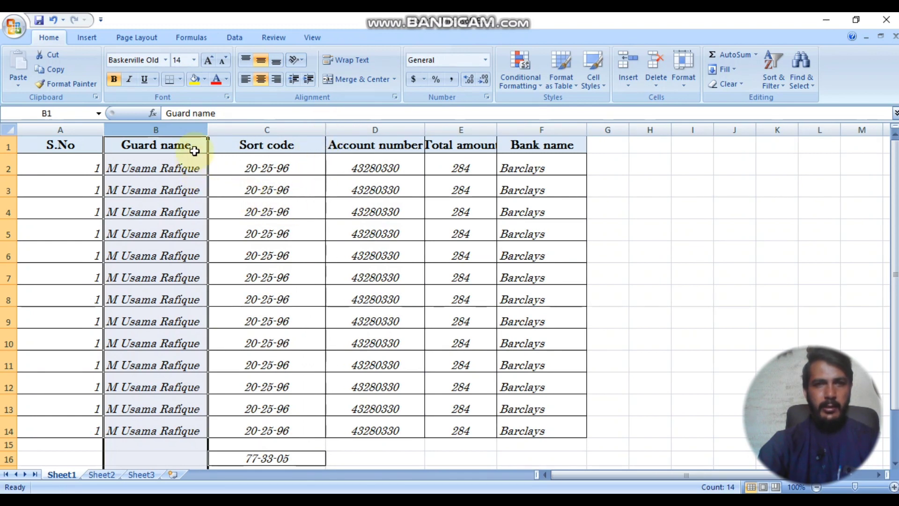
pyautogui.rightClick(187, 131)
pyautogui.click(259, 186)
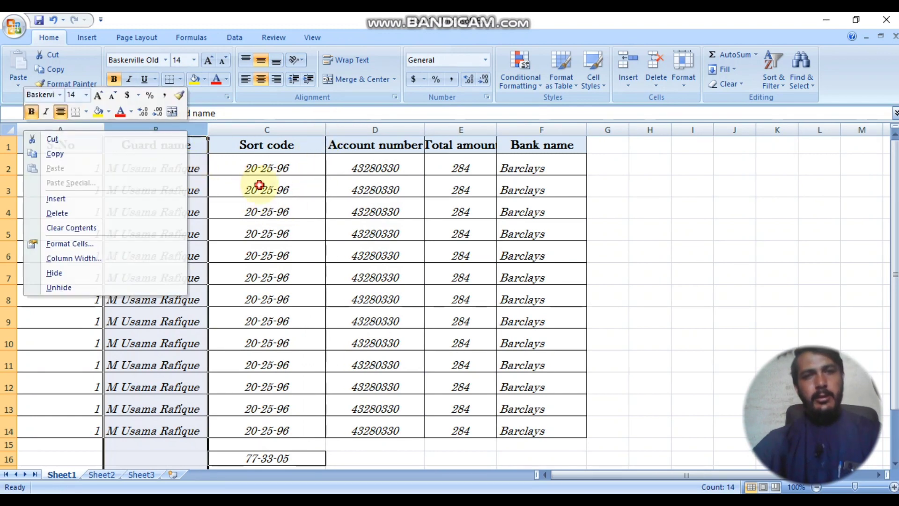
pyautogui.moveTo(181, 129); pyautogui.dragTo(515, 131)
pyautogui.rightClick(515, 132)
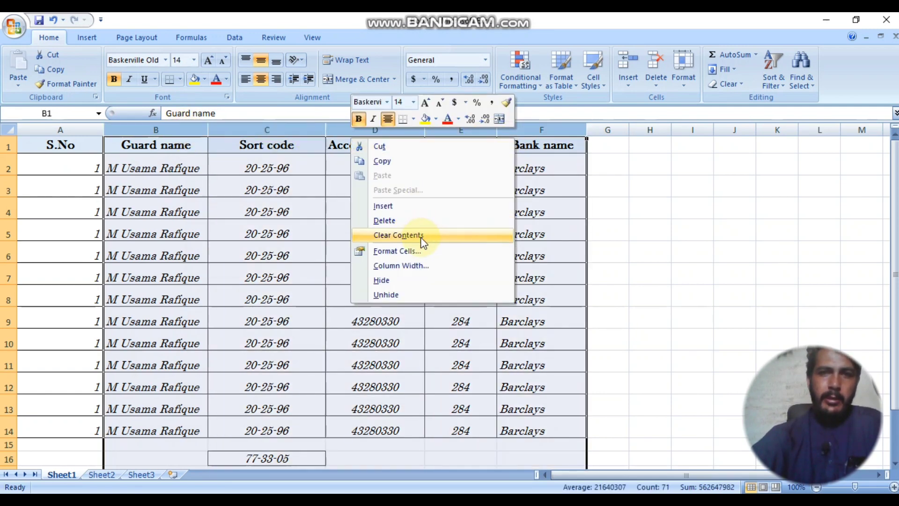
pyautogui.click(414, 265)
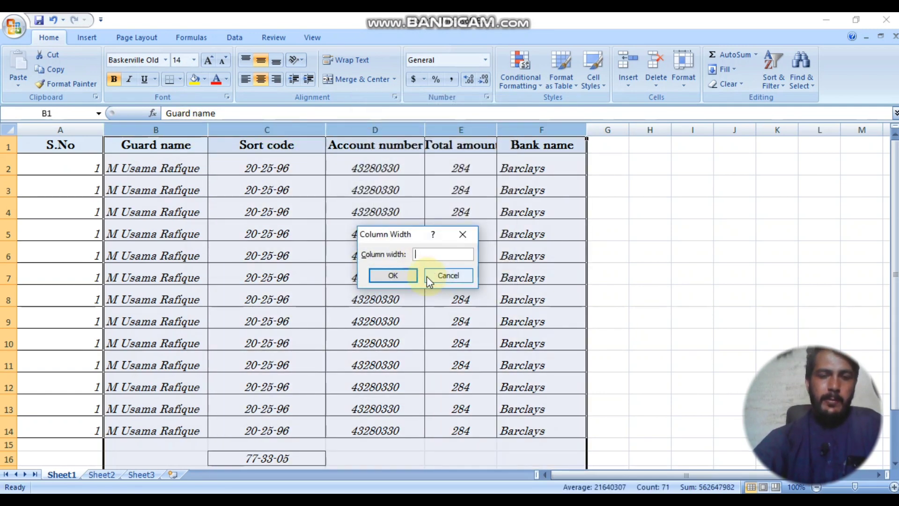
pyautogui.write('45')
pyautogui.press('Return')
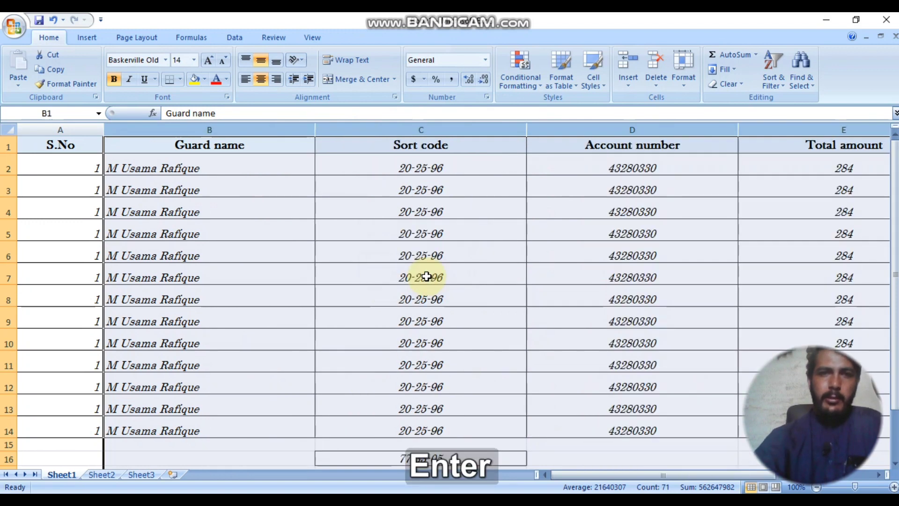
# Step: Narrow columns B–F to width 25, then to 12
pyautogui.rightClick(413, 129)
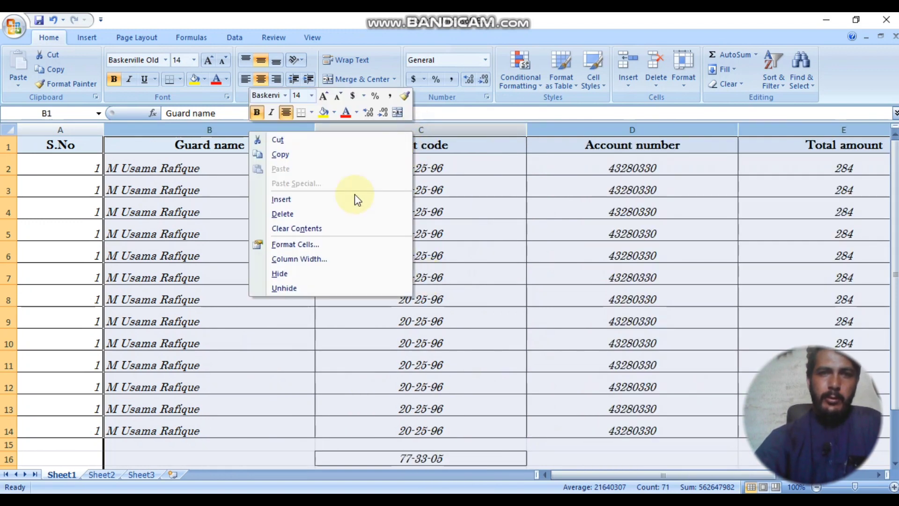
pyautogui.click(347, 259)
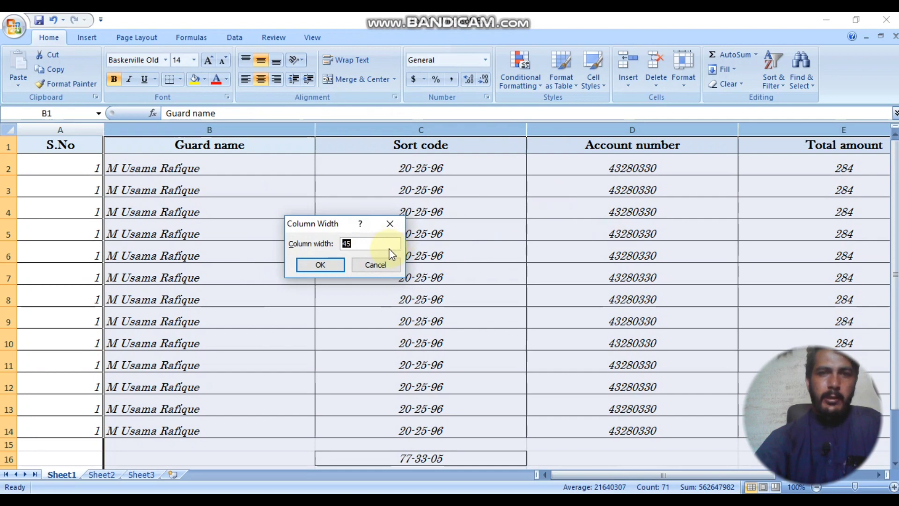
pyautogui.write('25')
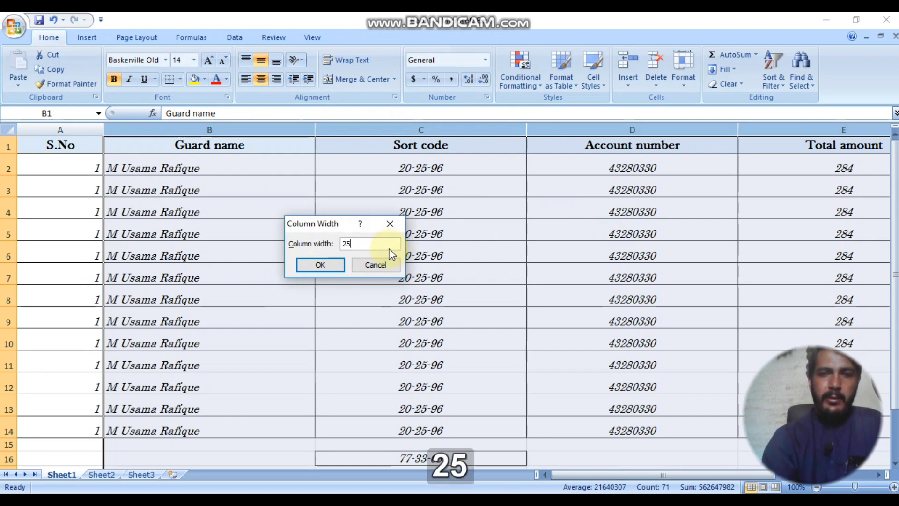
pyautogui.press('Return')
pyautogui.rightClick(271, 130)
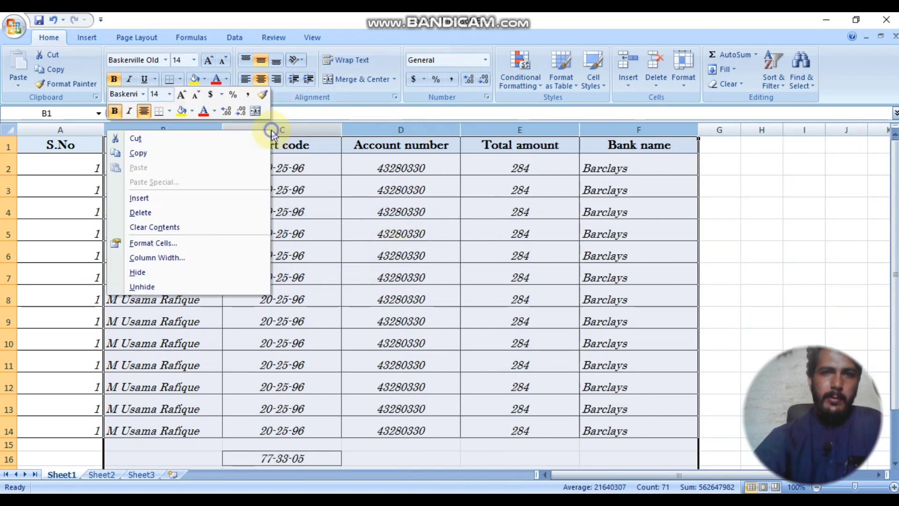
pyautogui.click(198, 260)
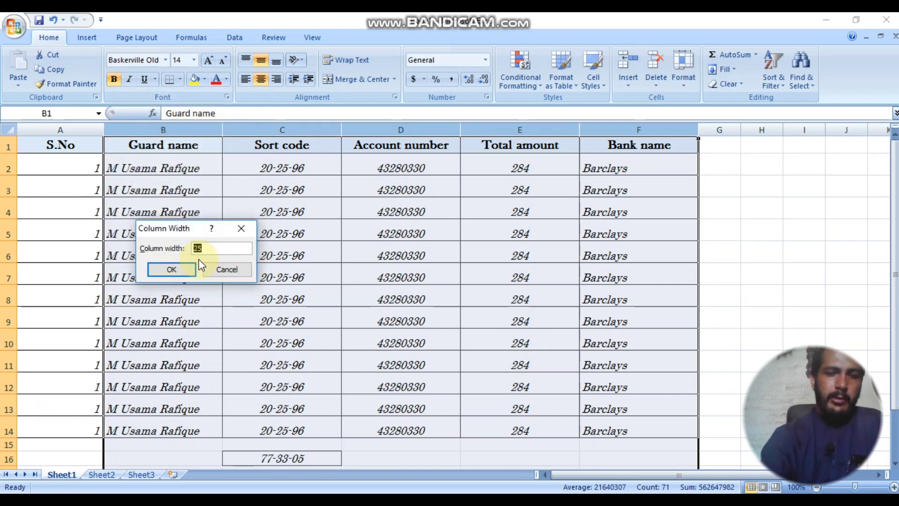
pyautogui.write('12')
pyautogui.press('Return')
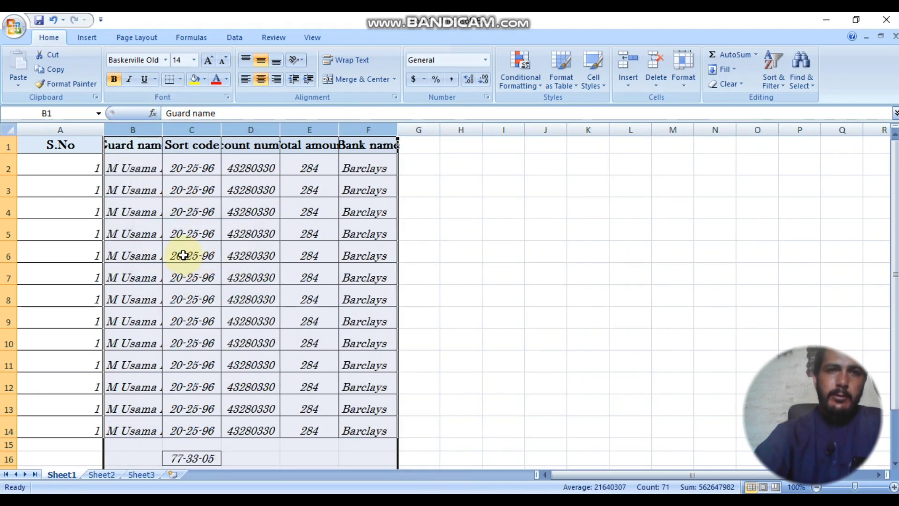
# Step: Set columns B–F to width 18, then drag them wider so all text fits
pyautogui.rightClick(149, 129)
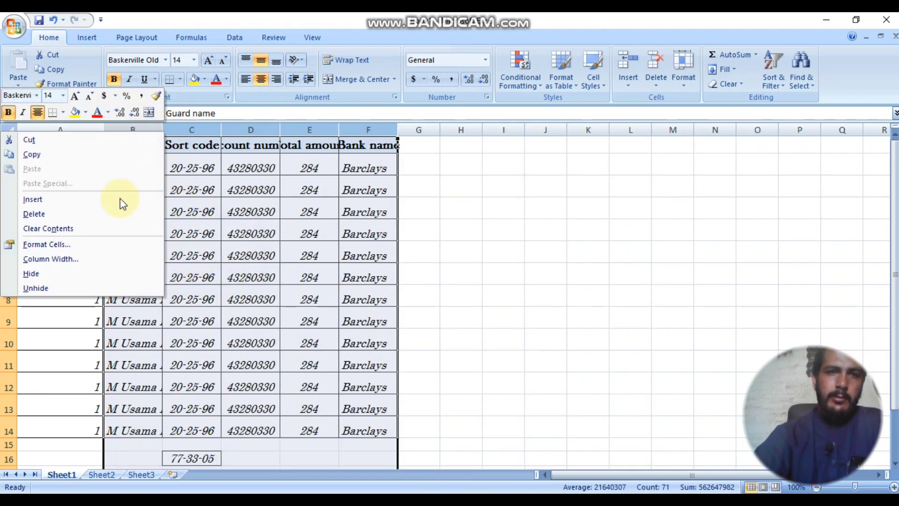
pyautogui.click(95, 261)
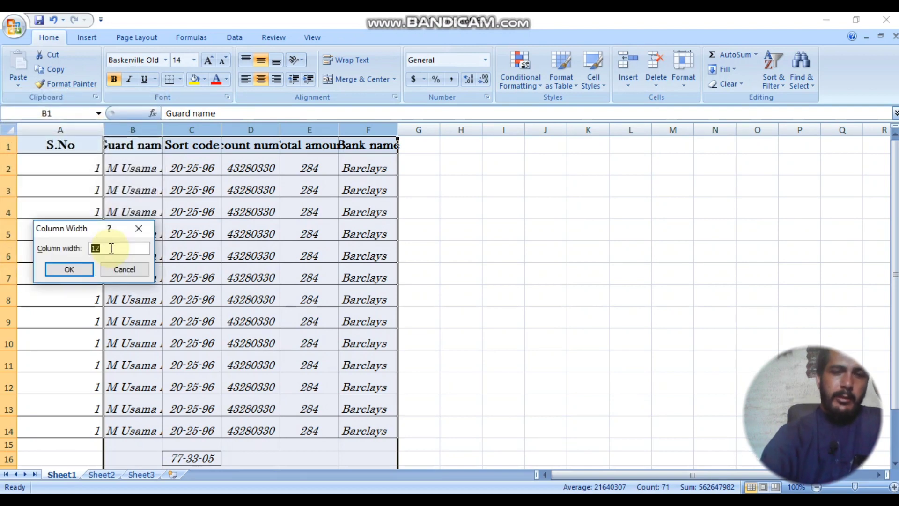
pyautogui.write('18')
pyautogui.press('Return')
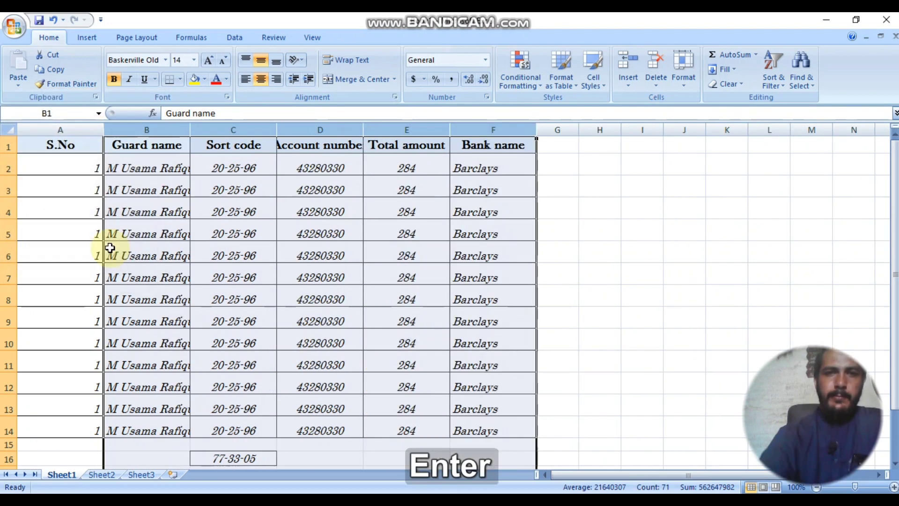
pyautogui.moveTo(189, 128); pyautogui.dragTo(226, 128)
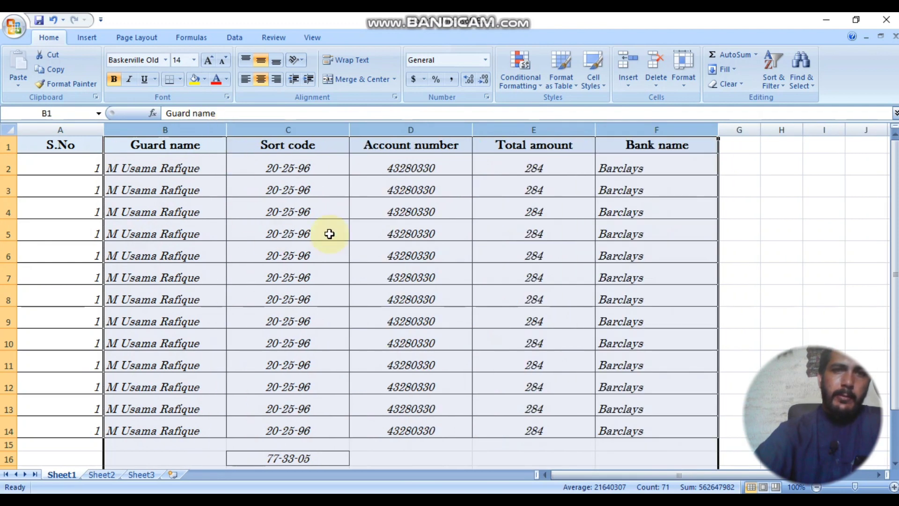
pyautogui.click(405, 191)
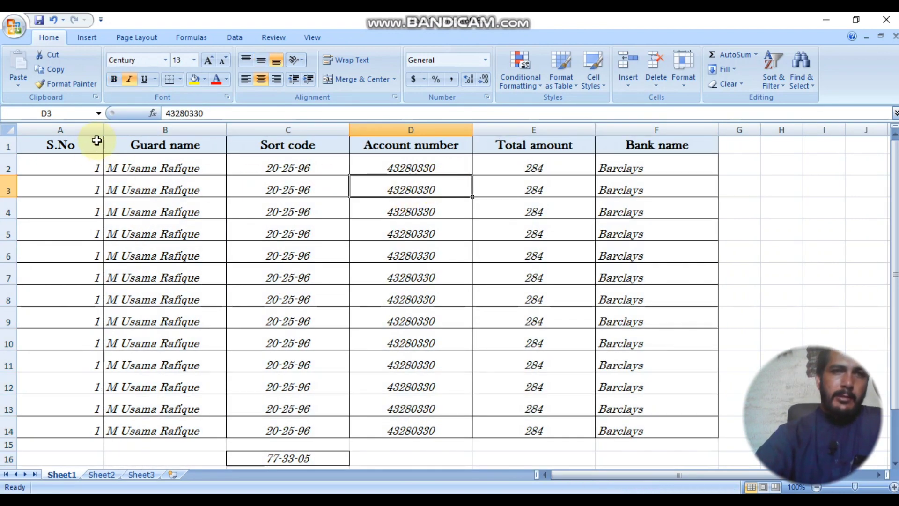
# Step: Narrow column A and make the S.No heading in A1 bold and underlined
pyautogui.moveTo(103, 130); pyautogui.dragTo(51, 132)
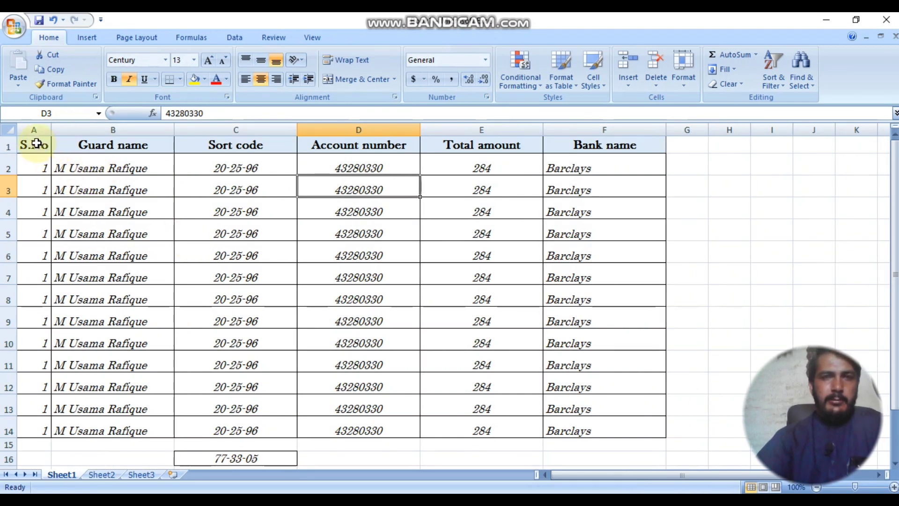
pyautogui.click(37, 146)
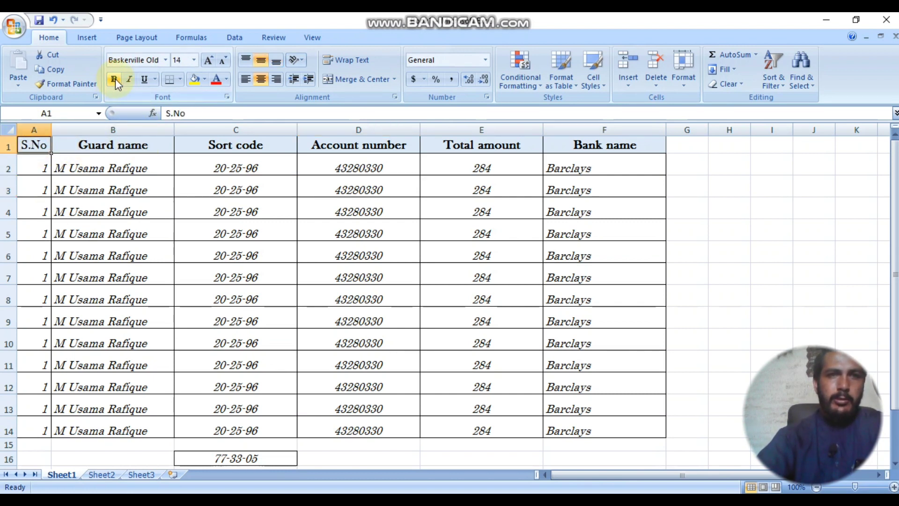
pyautogui.click(194, 60)
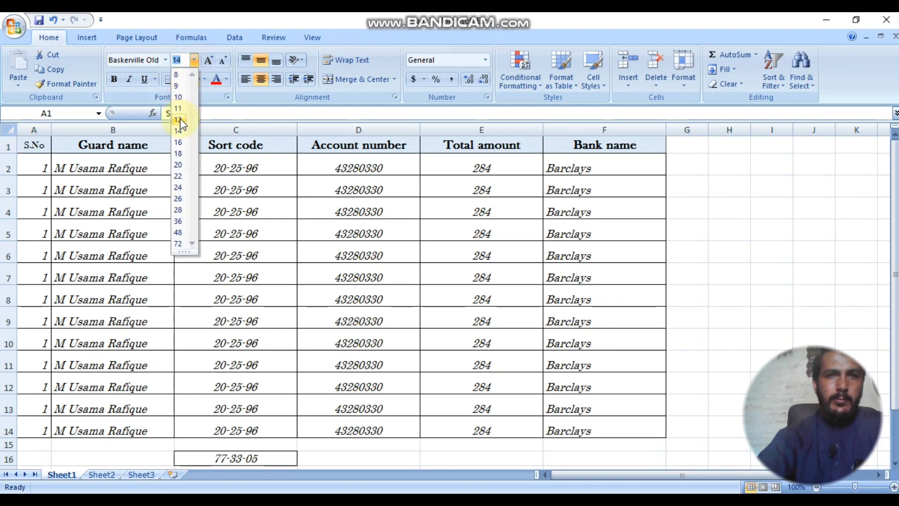
pyautogui.click(131, 194)
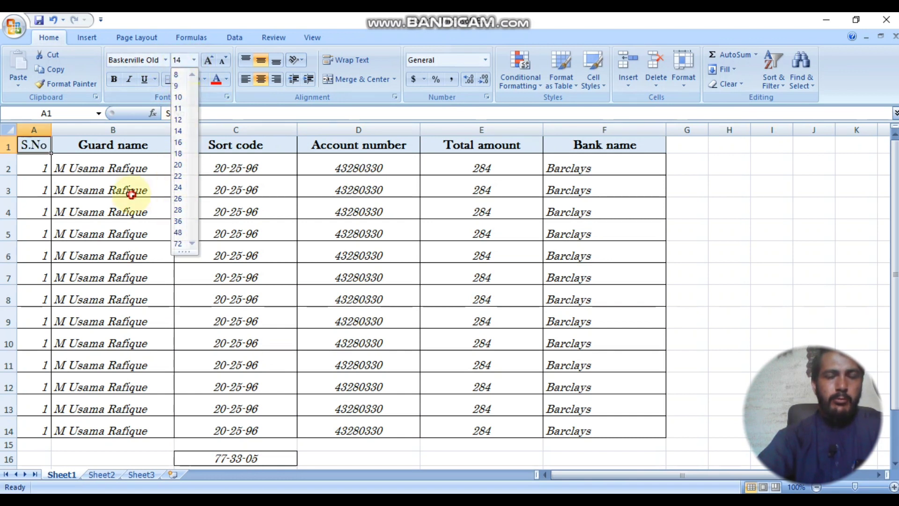
pyautogui.click(118, 80)
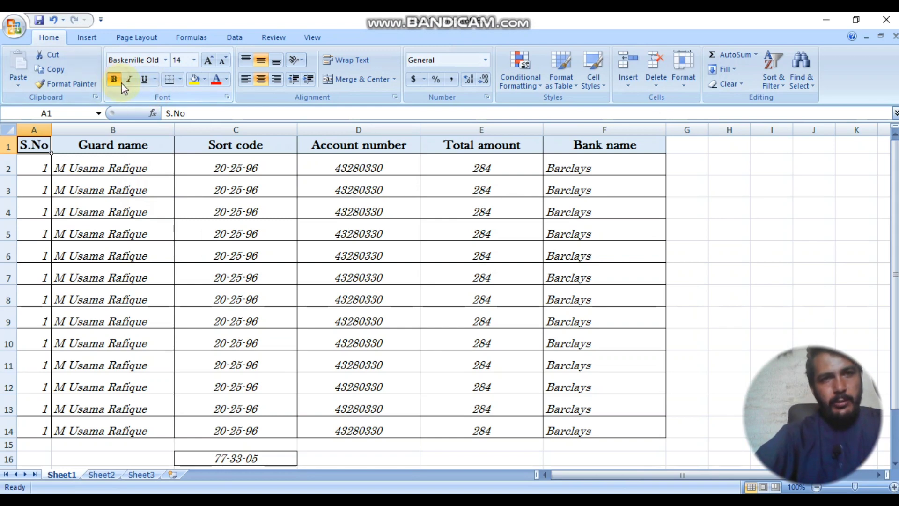
pyautogui.click(145, 80)
# Step: Add a border to A1 and put borders on all sides of empty cell H3
pyautogui.click(179, 80)
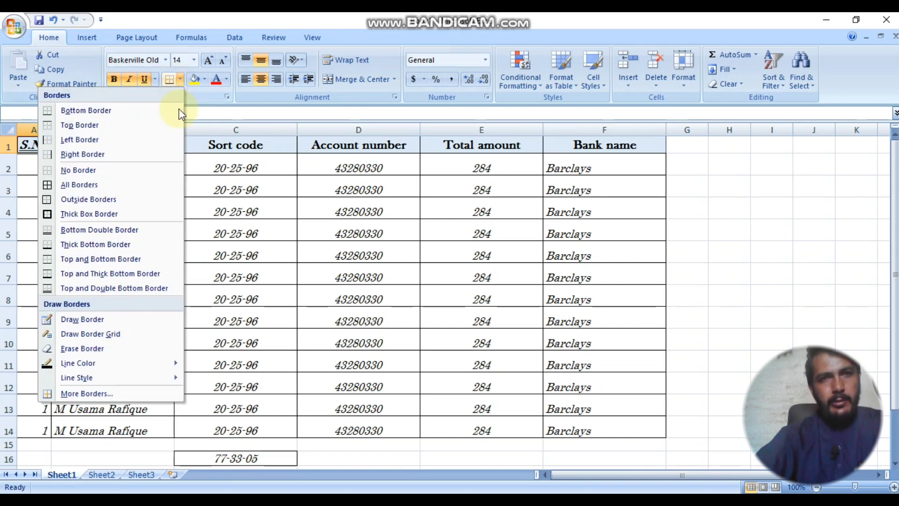
pyautogui.click(144, 246)
pyautogui.click(725, 189)
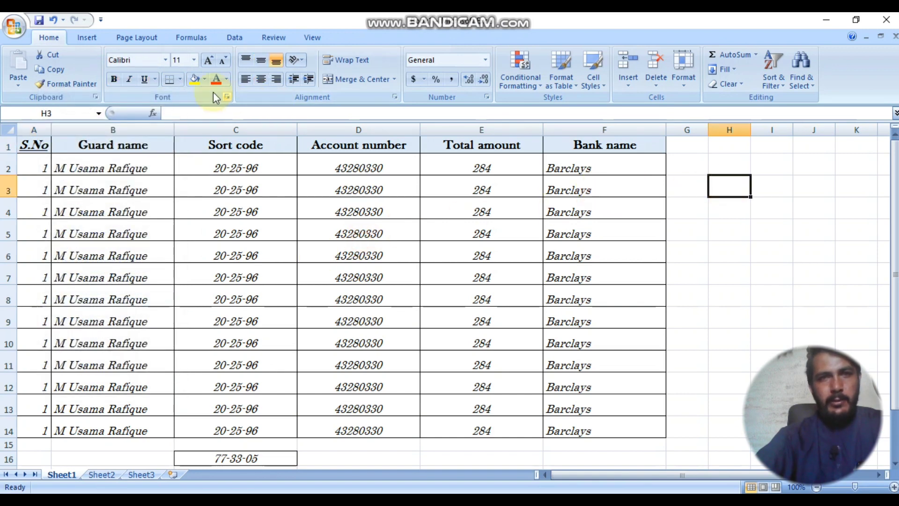
pyautogui.click(180, 79)
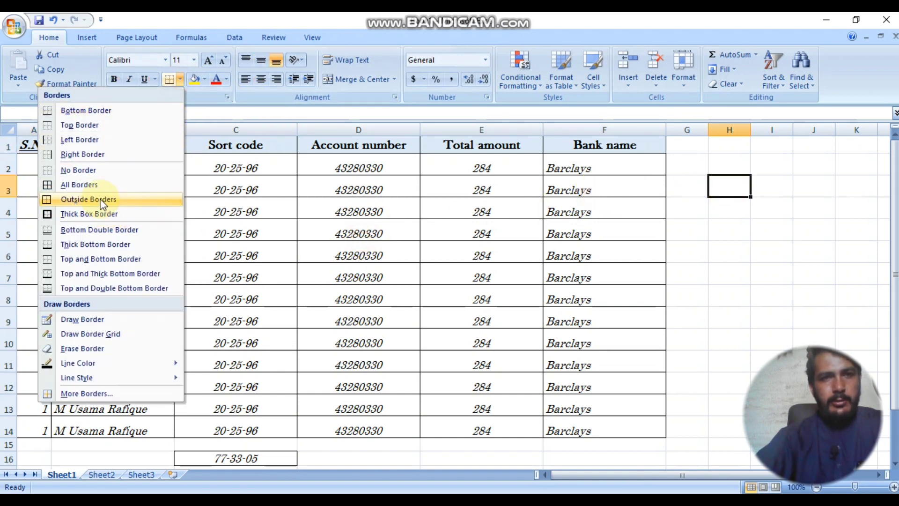
pyautogui.click(103, 187)
pyautogui.click(702, 234)
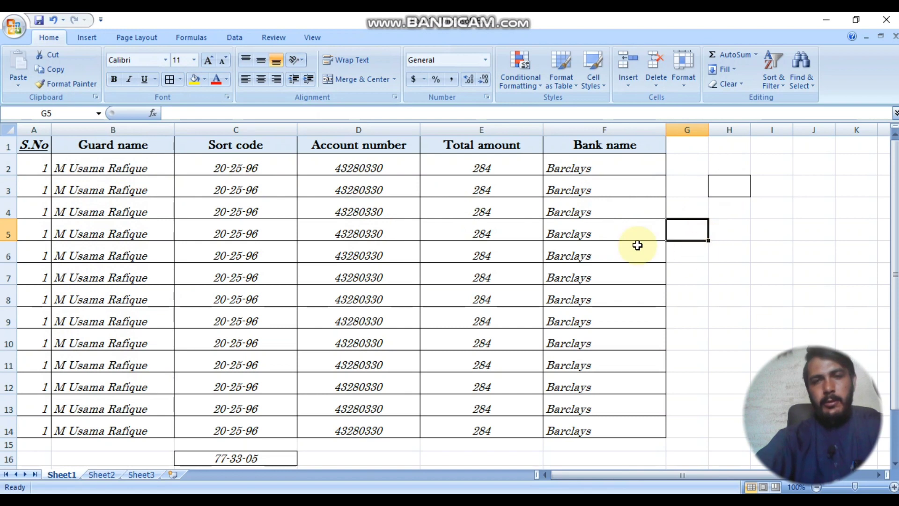
pyautogui.scroll(-2, 503, 240)
# Step: Enter the guard's name in cell D15 below the table
pyautogui.click(345, 318)
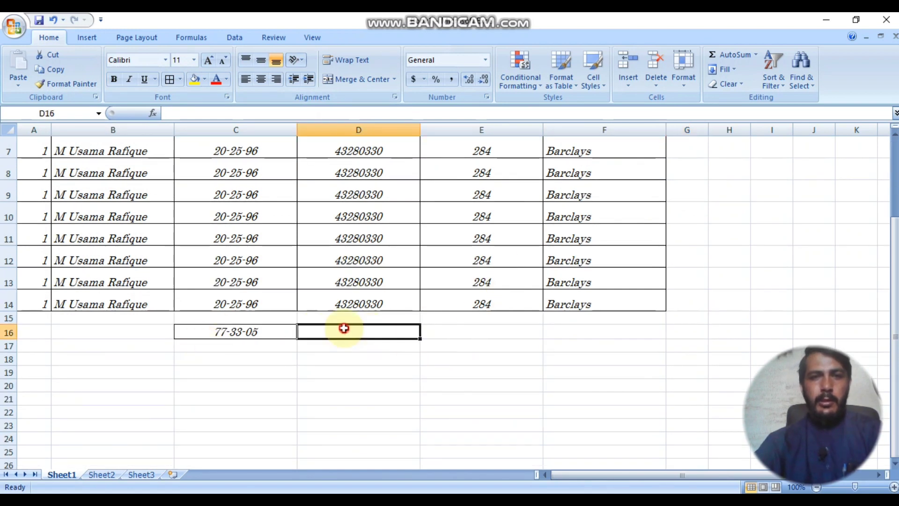
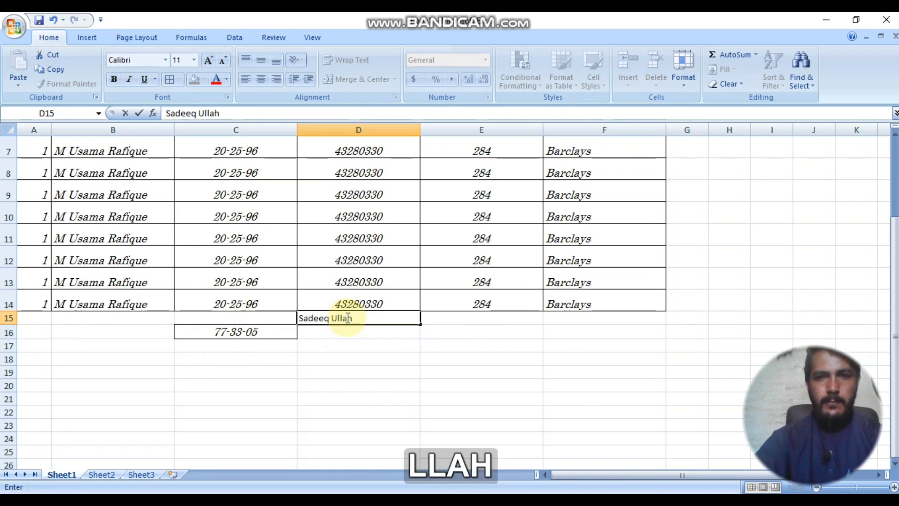
pyautogui.click(459, 364)
# Step: Delete row 16, which holds the stray 77-33-05 entry
pyautogui.click(381, 319)
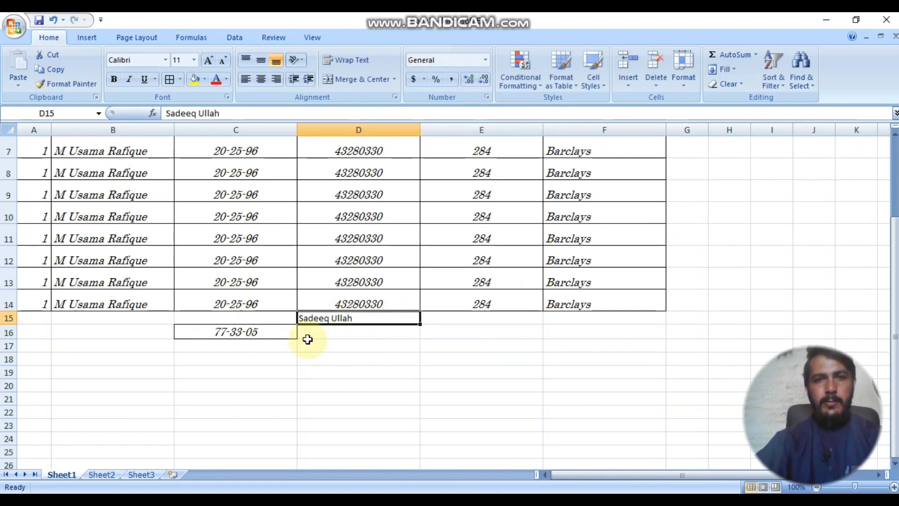
pyautogui.click(272, 334)
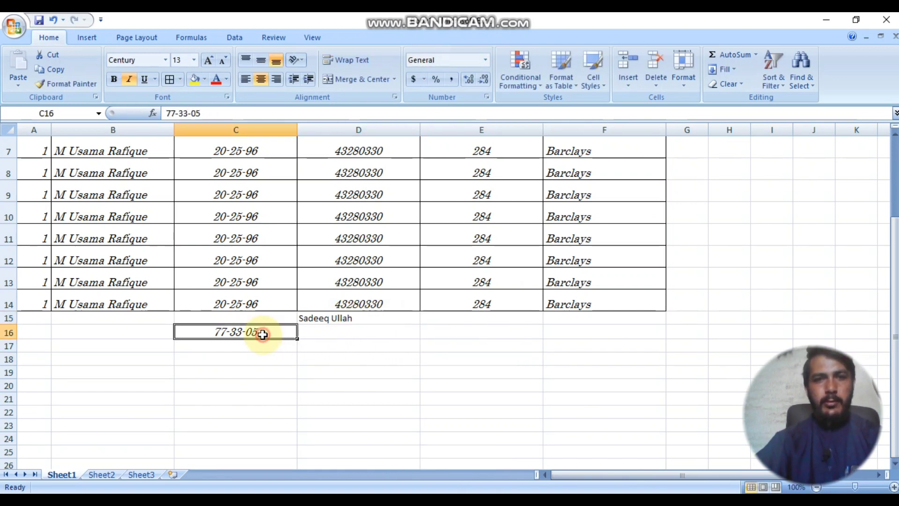
pyautogui.click(3, 331)
pyautogui.click(654, 70)
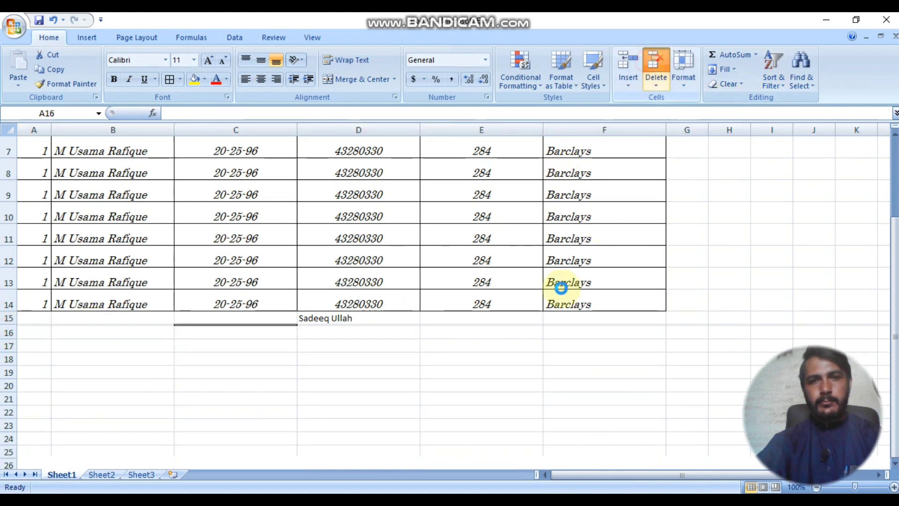
# Step: Apply All Borders to the name cell D15
pyautogui.click(333, 317)
pyautogui.click(180, 79)
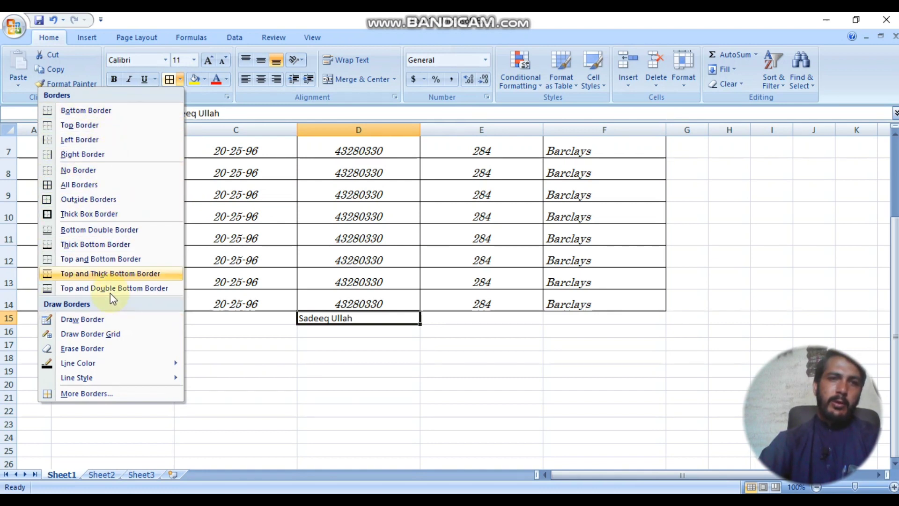
pyautogui.click(98, 183)
pyautogui.click(506, 372)
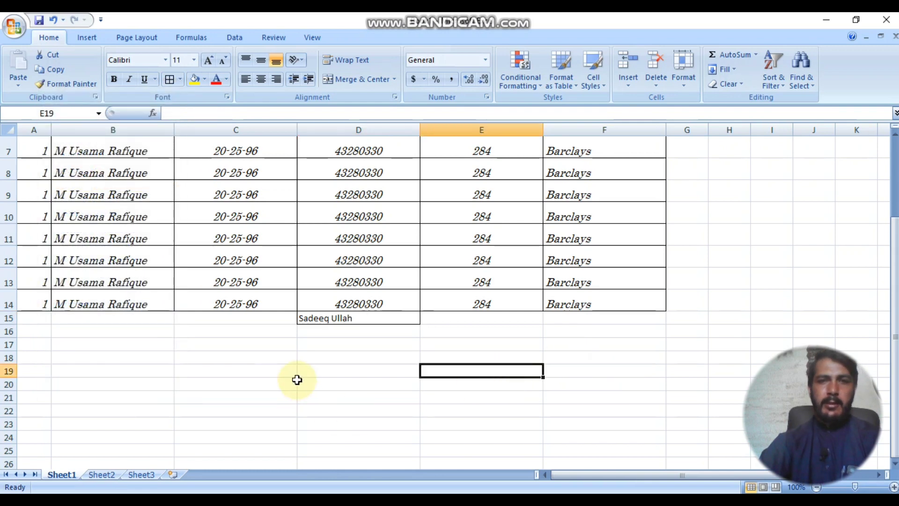
pyautogui.scroll(2, 466, 303)
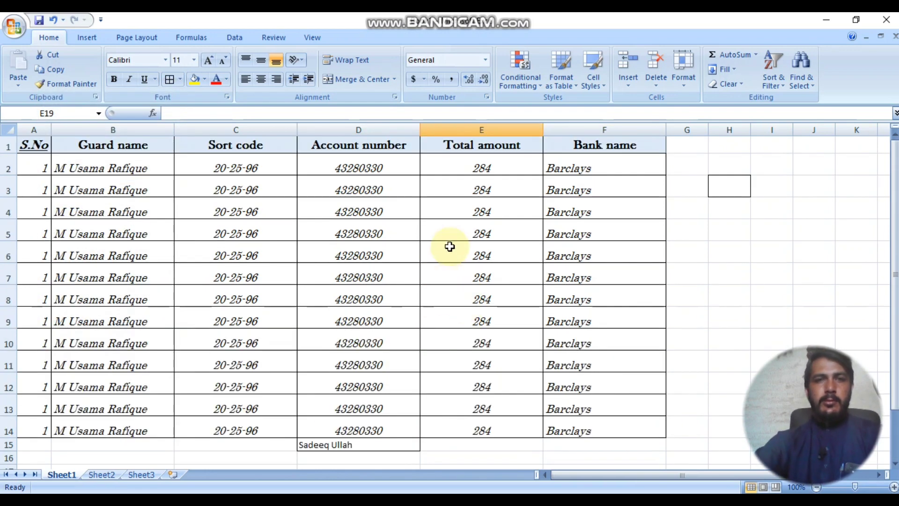
pyautogui.click(183, 80)
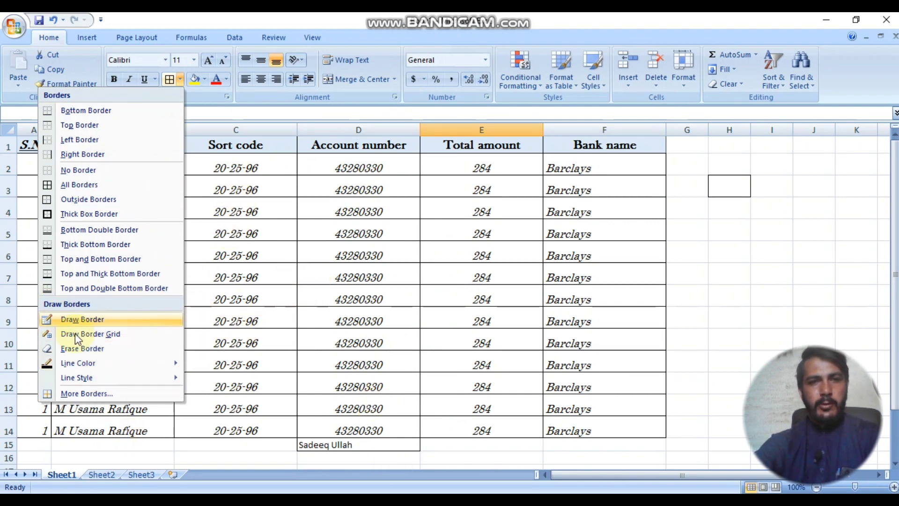
# Step: Make the name in D15 red
pyautogui.click(221, 185)
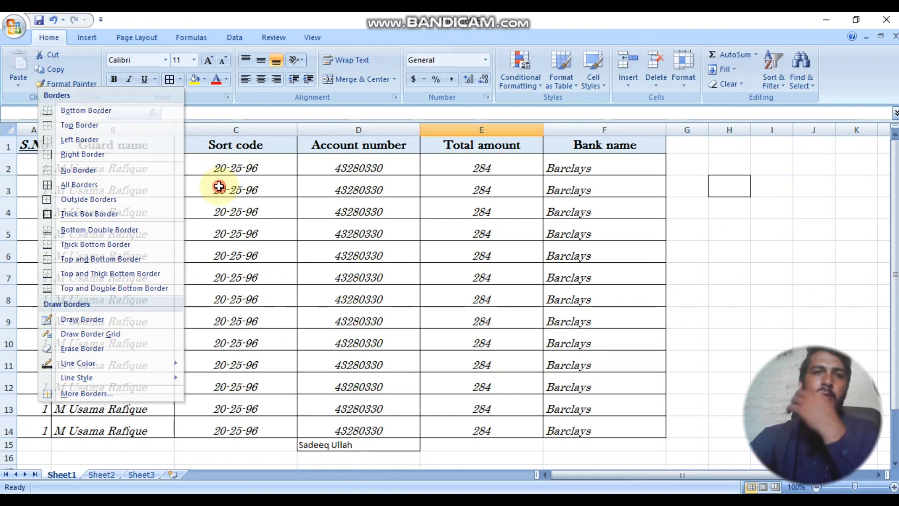
pyautogui.click(337, 326)
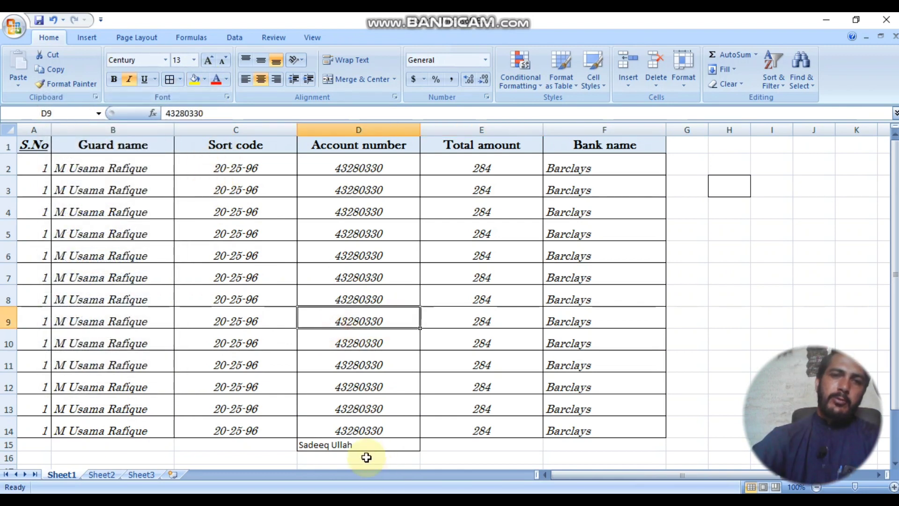
pyautogui.click(361, 446)
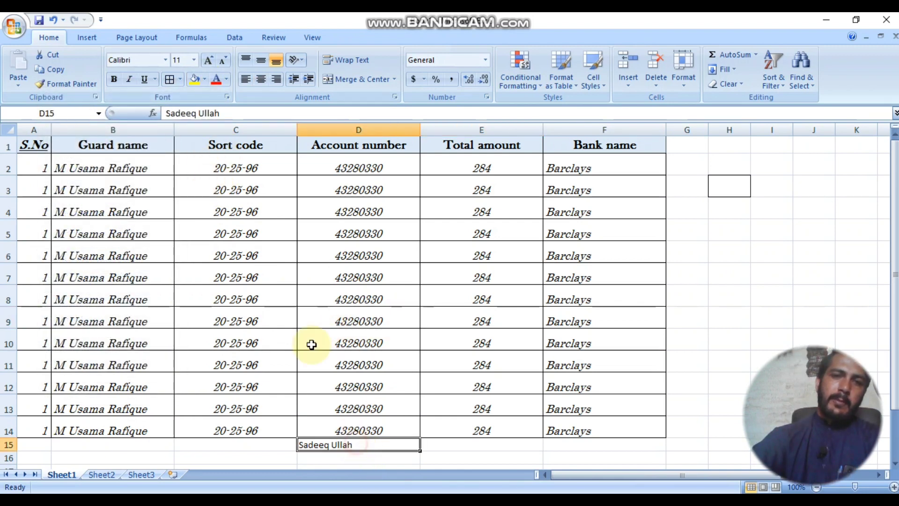
pyautogui.click(205, 79)
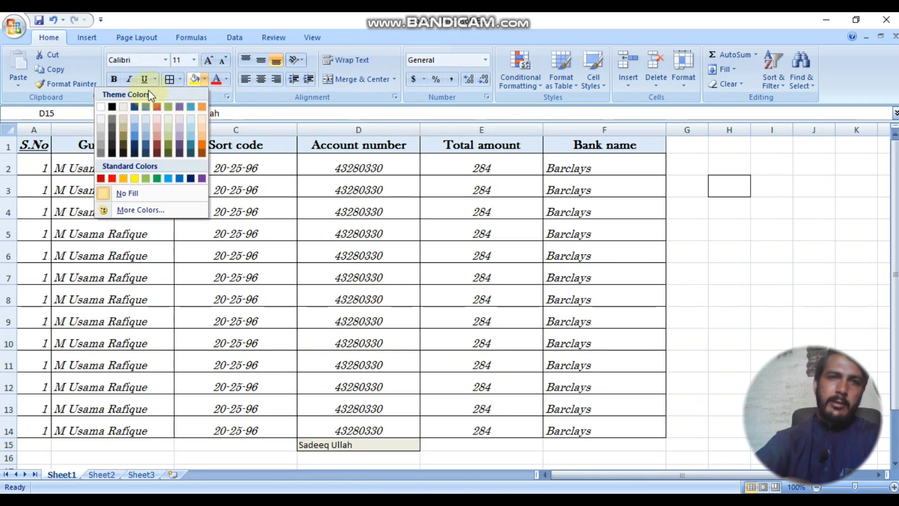
pyautogui.click(268, 224)
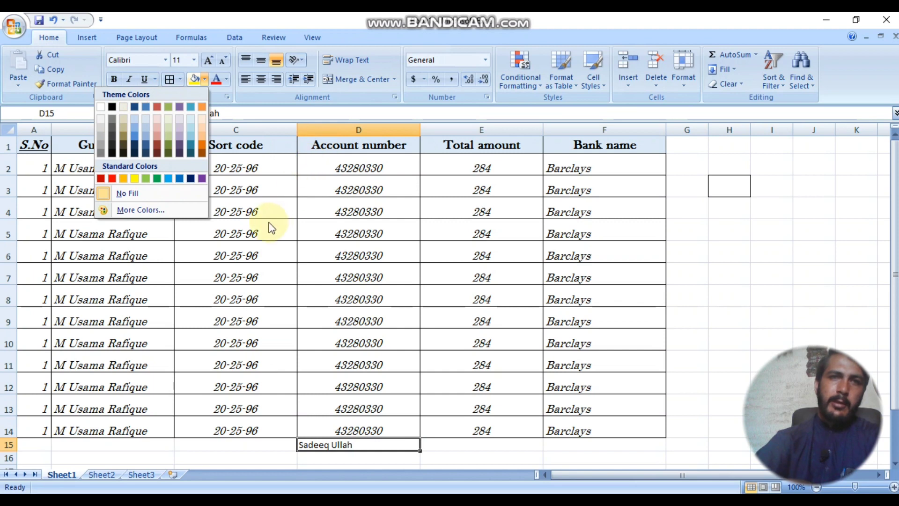
pyautogui.click(228, 78)
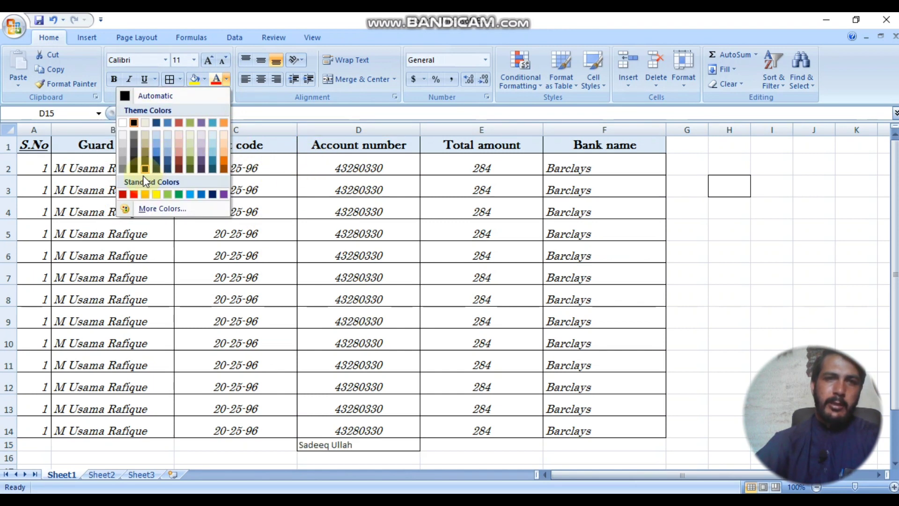
pyautogui.click(134, 197)
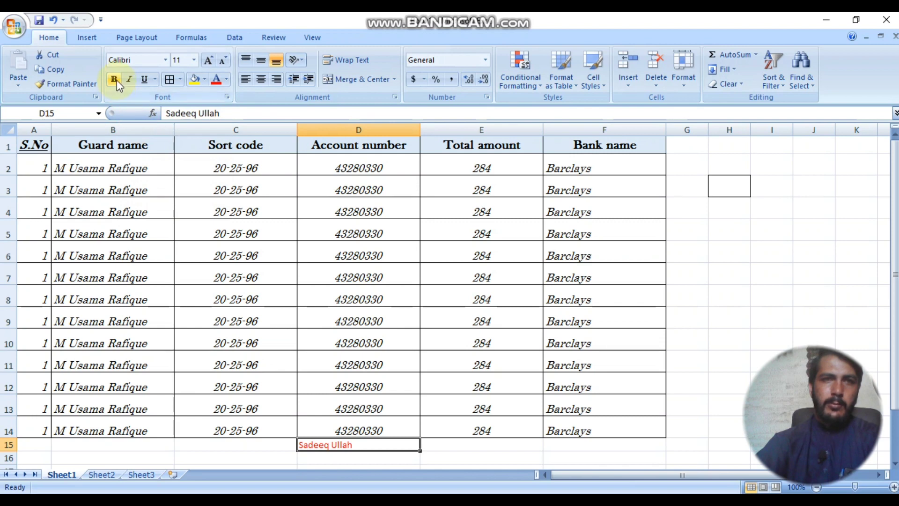
# Step: Bold the D15 name at size 20 and enlarge the D5 account number to 14
pyautogui.click(193, 60)
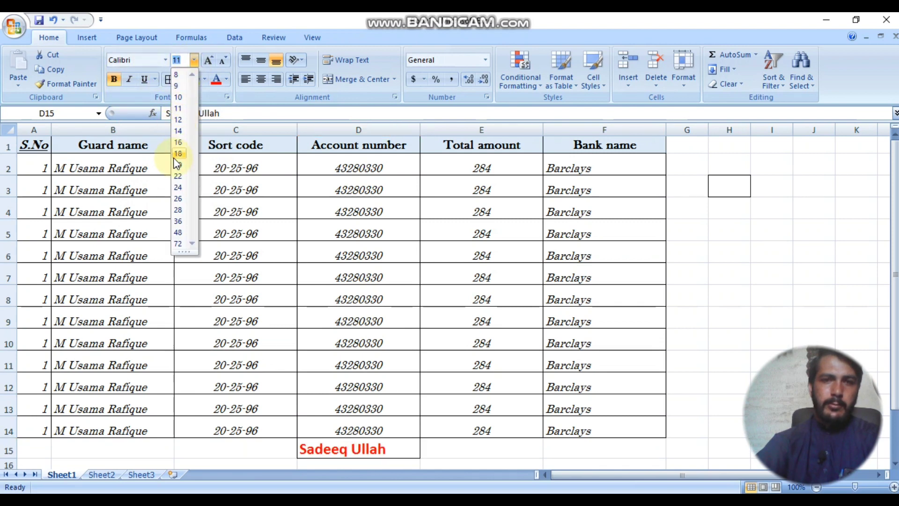
pyautogui.click(173, 157)
pyautogui.click(373, 236)
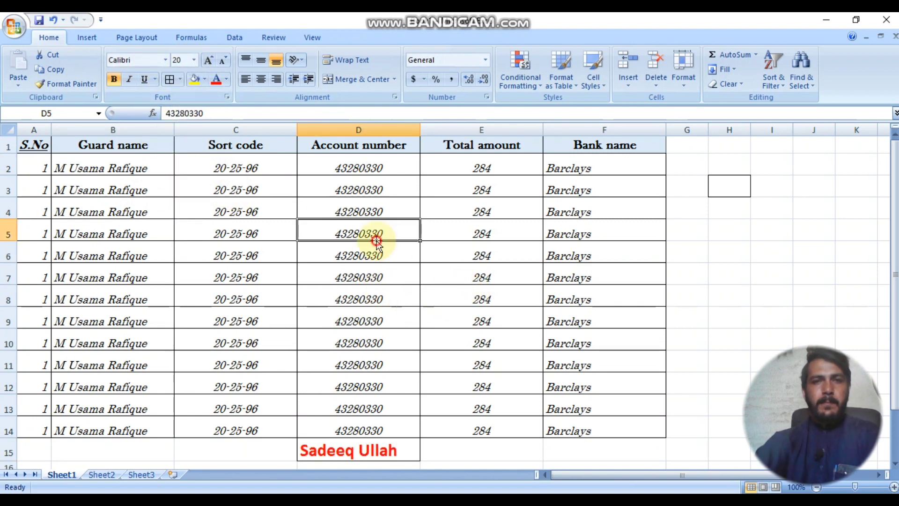
pyautogui.click(212, 60)
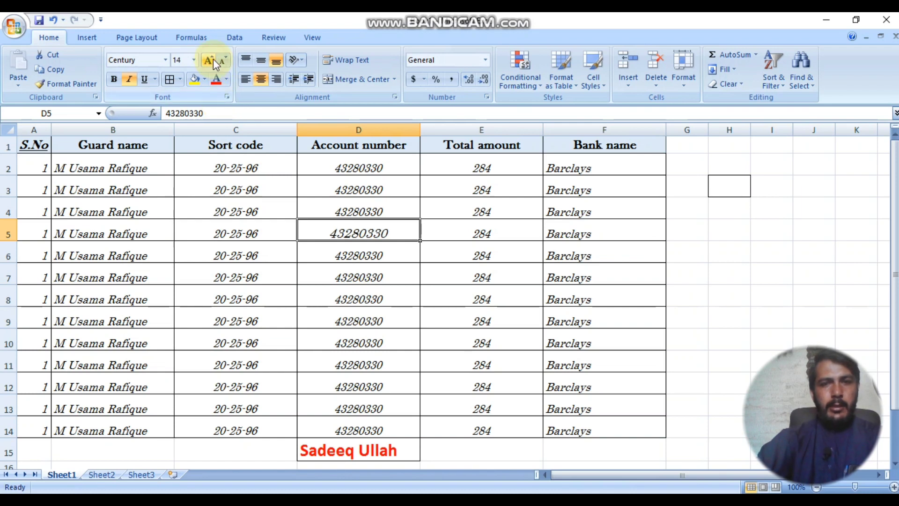
# Step: Adjust the D15 name's font size to 22
pyautogui.click(358, 451)
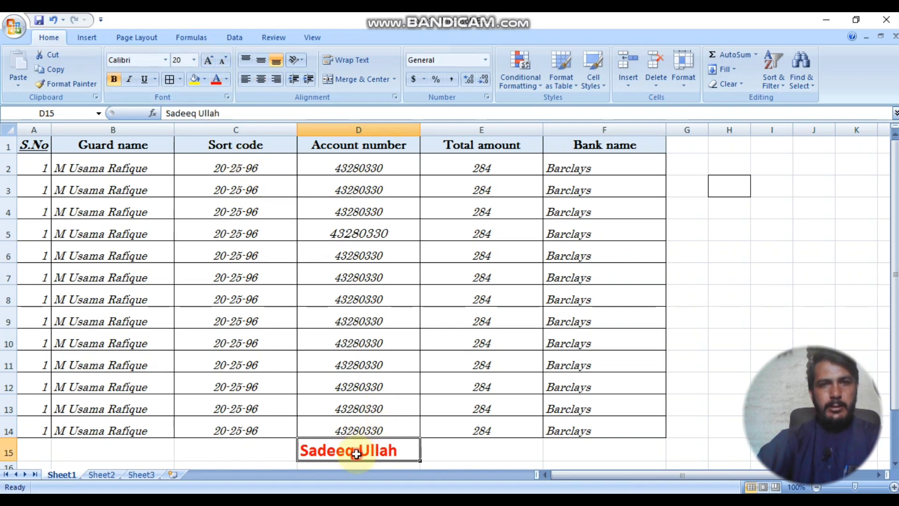
pyautogui.click(214, 60)
pyautogui.click(214, 60)
pyautogui.click(214, 60)
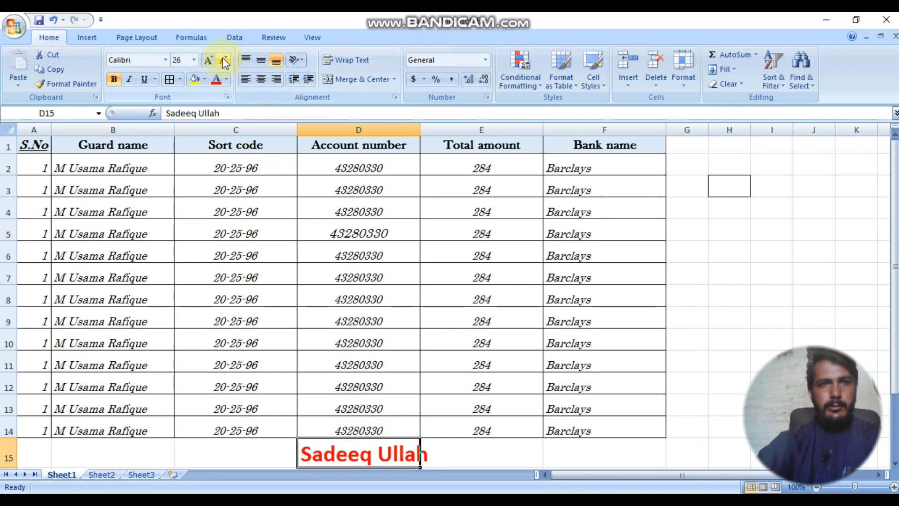
pyautogui.click(224, 60)
pyautogui.click(224, 60)
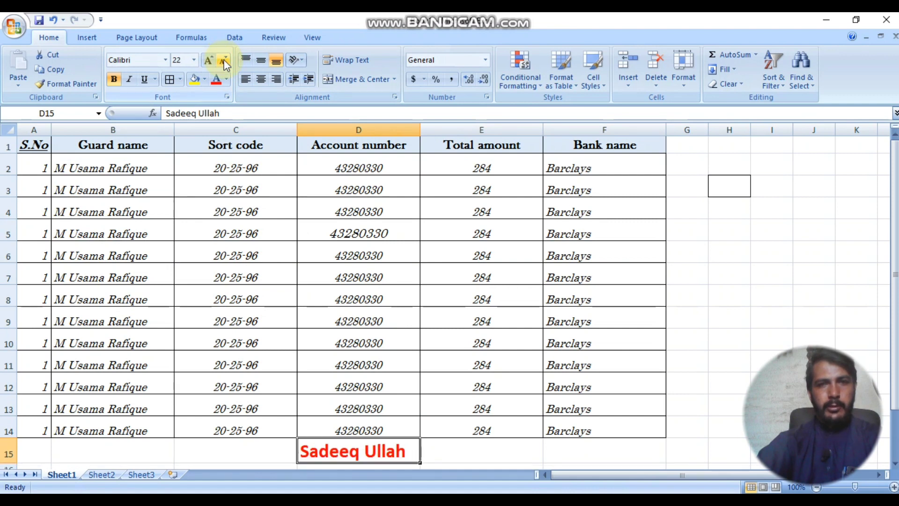
pyautogui.click(323, 231)
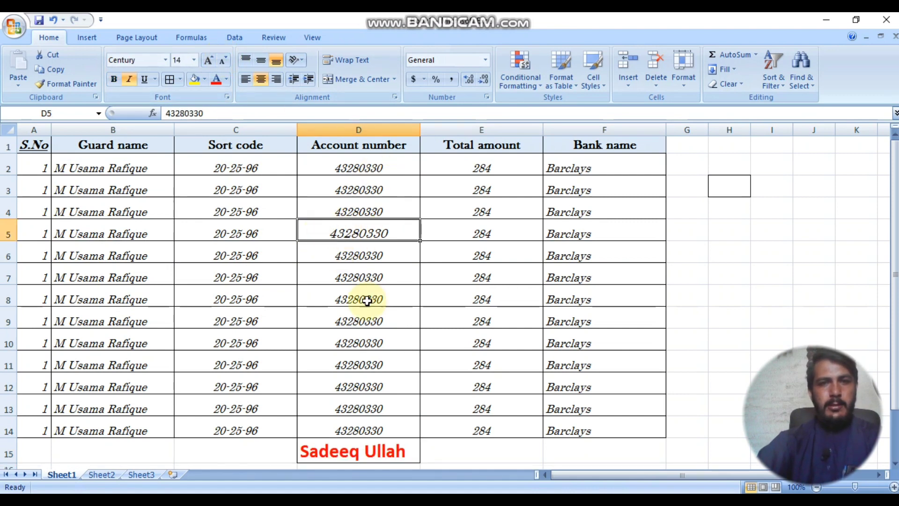
pyautogui.click(151, 173)
pyautogui.click(126, 147)
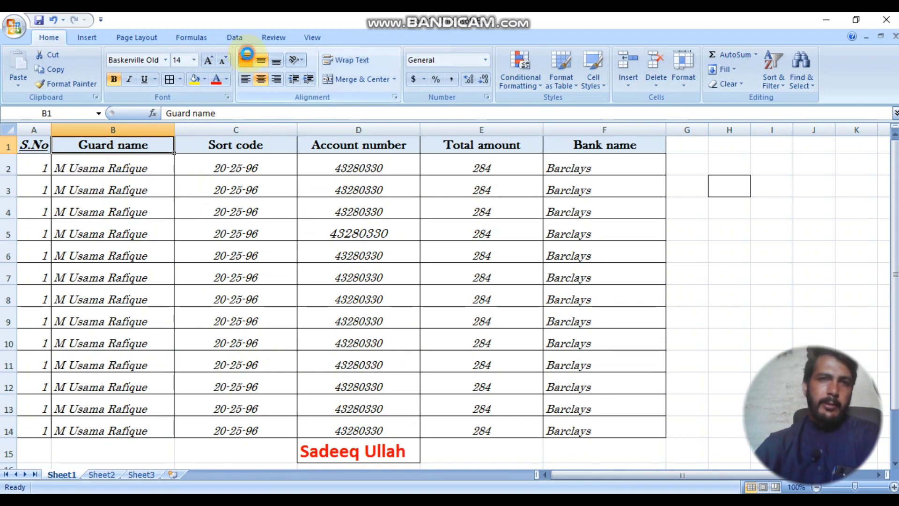
# Step: Left-align and vertically centre the Guard name header, then set rows 2–12 to height 45
pyautogui.click(261, 61)
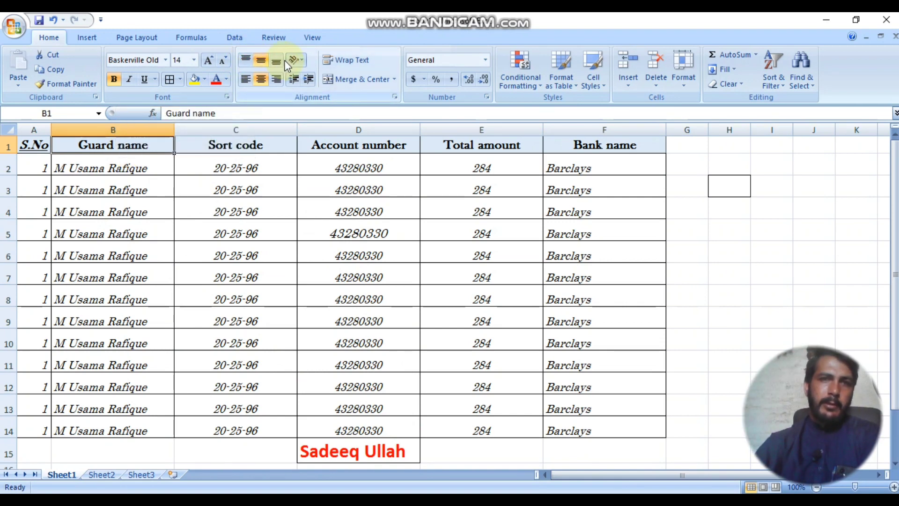
pyautogui.click(247, 80)
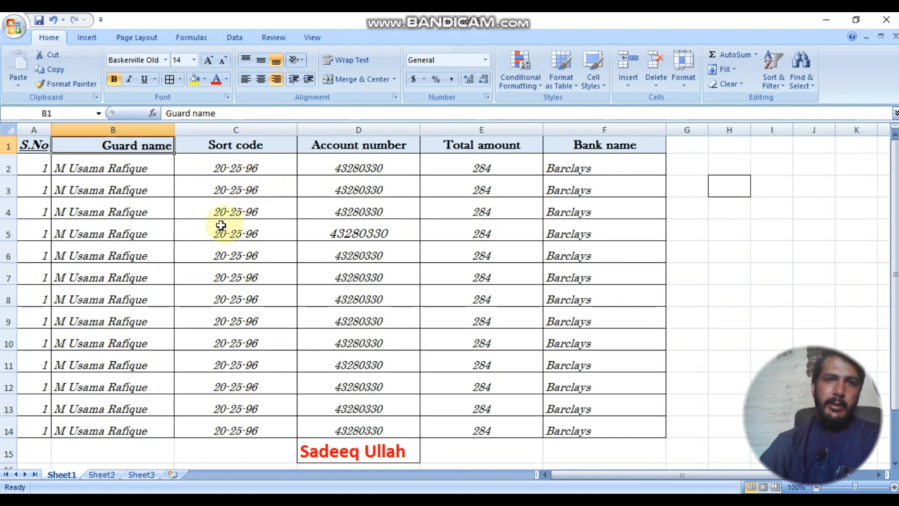
pyautogui.moveTo(8, 168); pyautogui.dragTo(9, 387)
pyautogui.rightClick(7, 346)
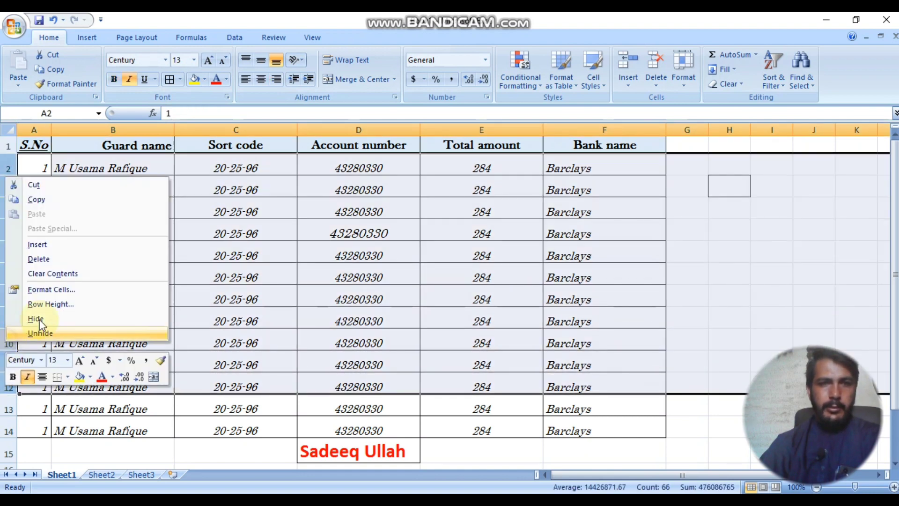
pyautogui.click(72, 304)
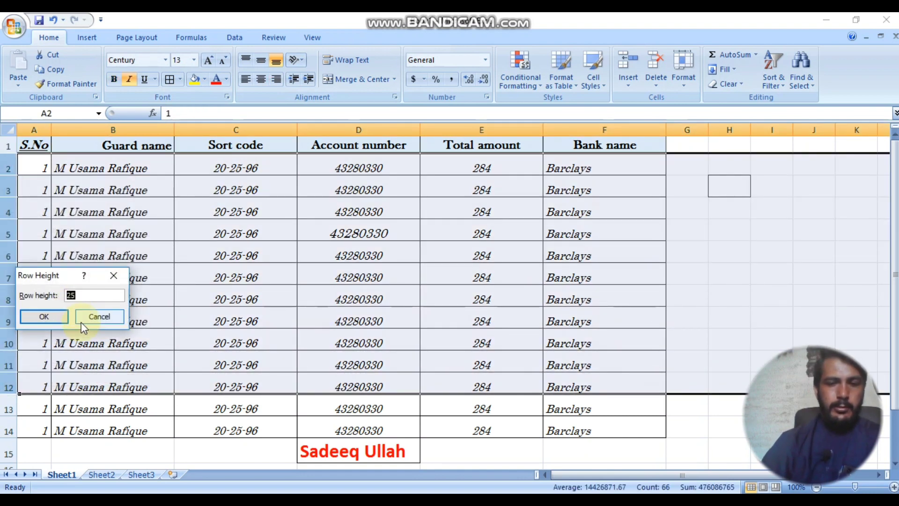
pyautogui.write('3')
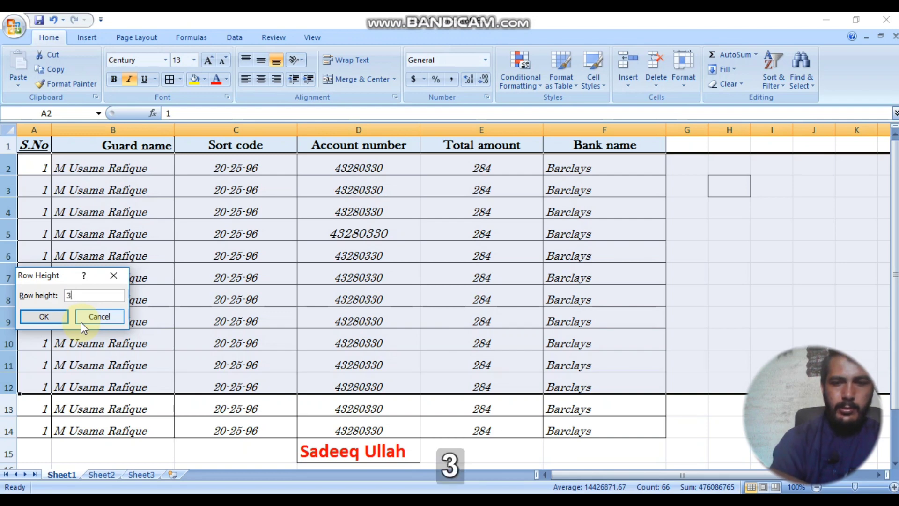
pyautogui.press('BackSpace')
pyautogui.write('45')
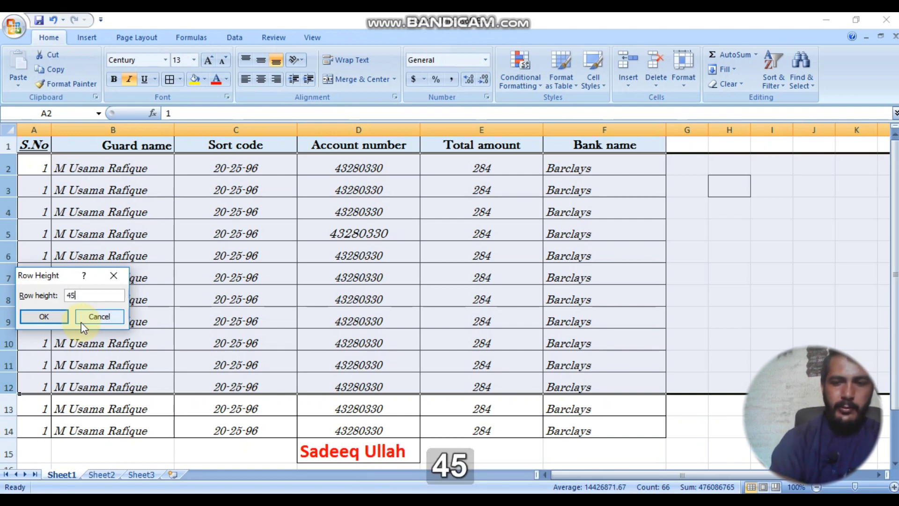
pyautogui.press('Return')
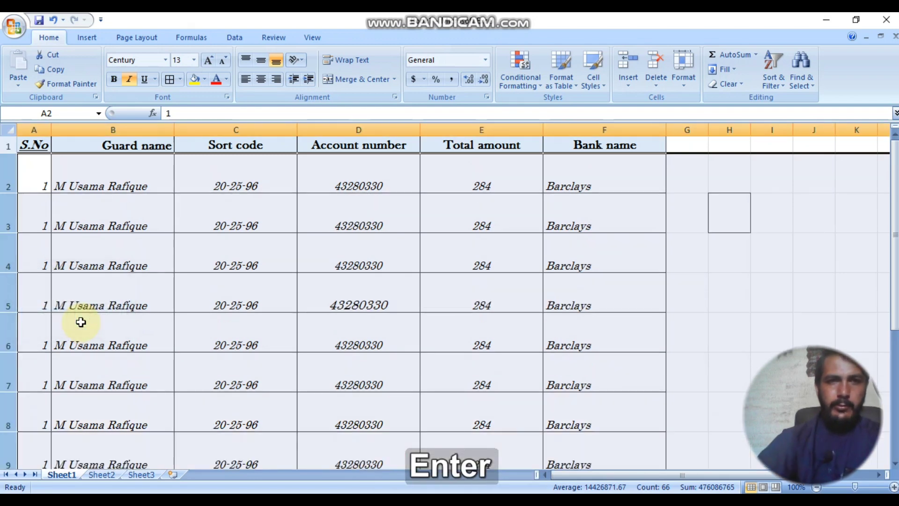
pyautogui.click(63, 177)
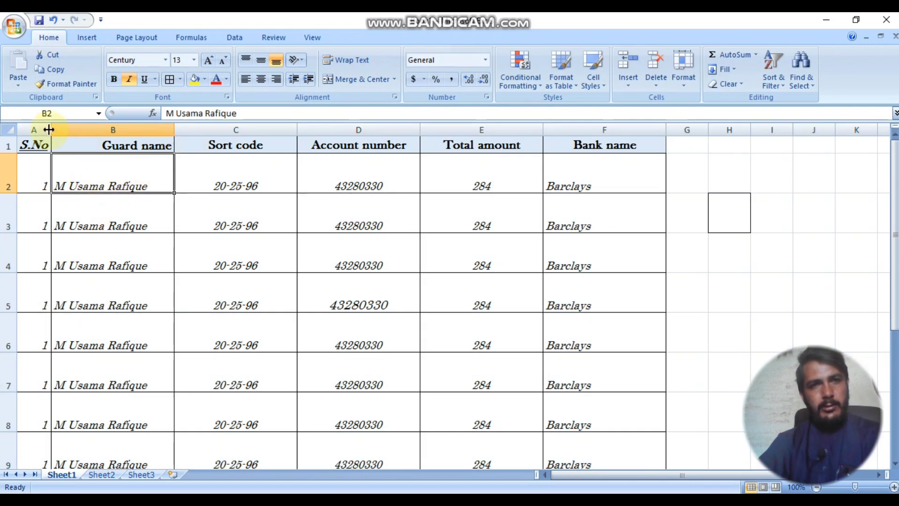
# Step: Centre column A and enter 2 in A3 to start the S.No sequence
pyautogui.click(35, 126)
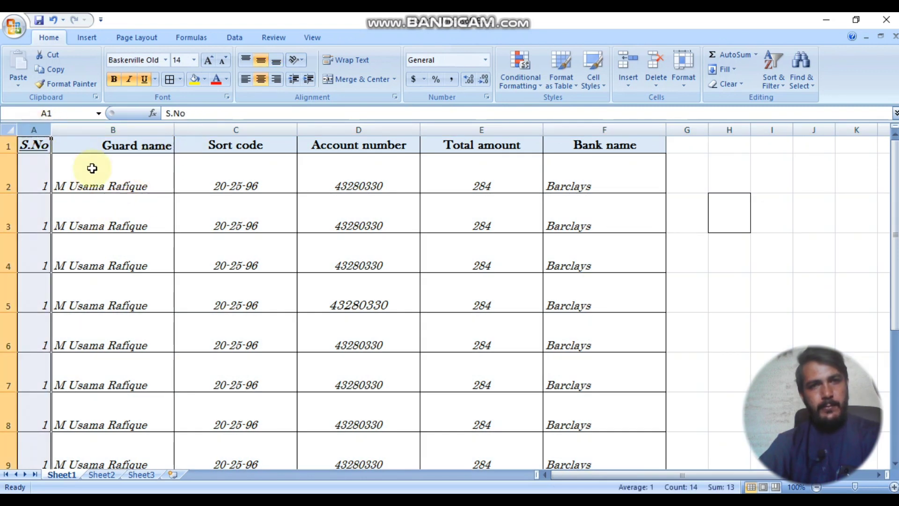
pyautogui.click(260, 77)
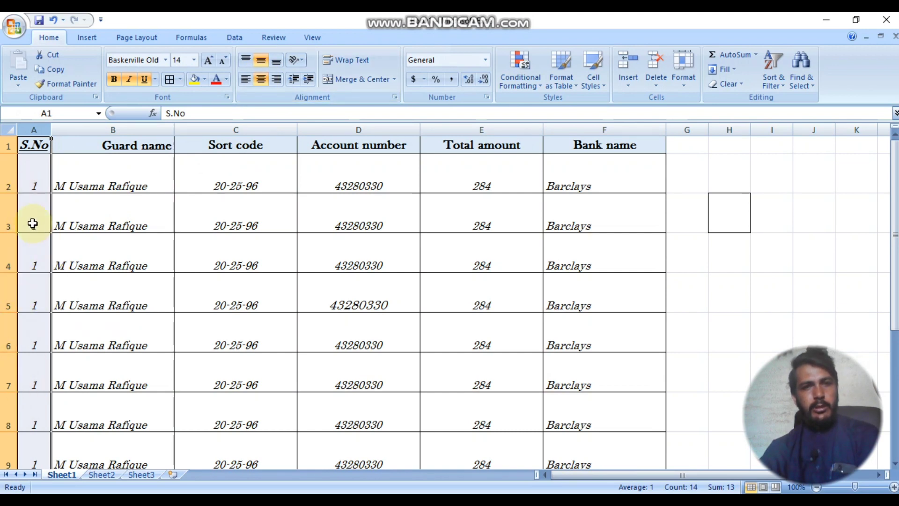
pyautogui.click(35, 178)
pyautogui.click(35, 218)
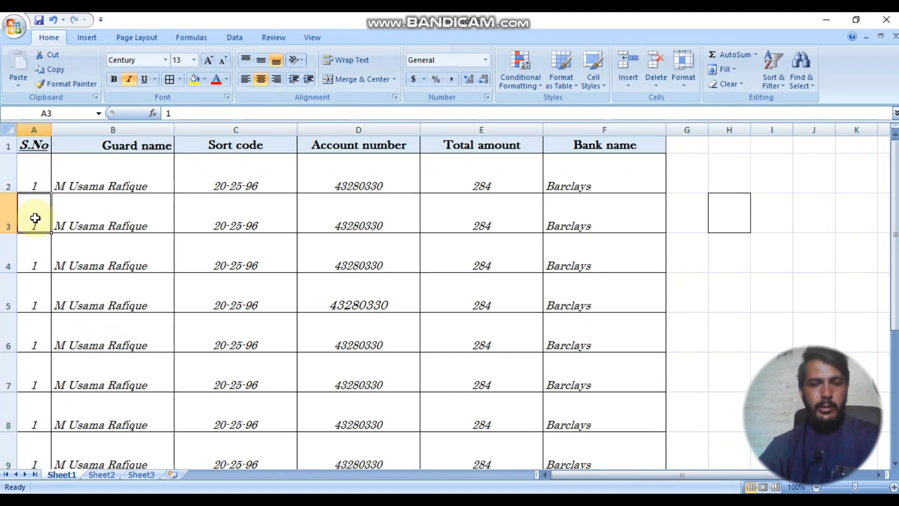
pyautogui.write('2')
pyautogui.moveTo(57, 277); pyautogui.dragTo(55, 263)
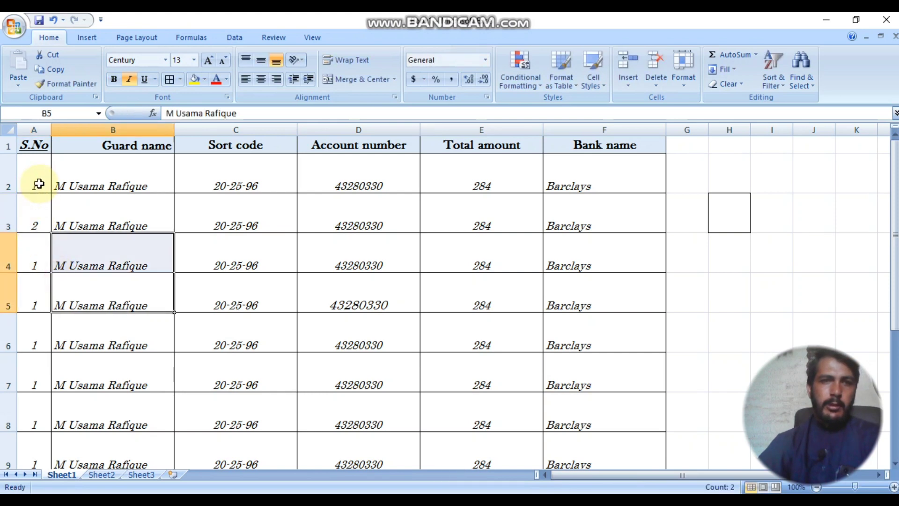
# Step: Fill the serial numbers down column A through row 14
pyautogui.moveTo(38, 184); pyautogui.dragTo(22, 403)
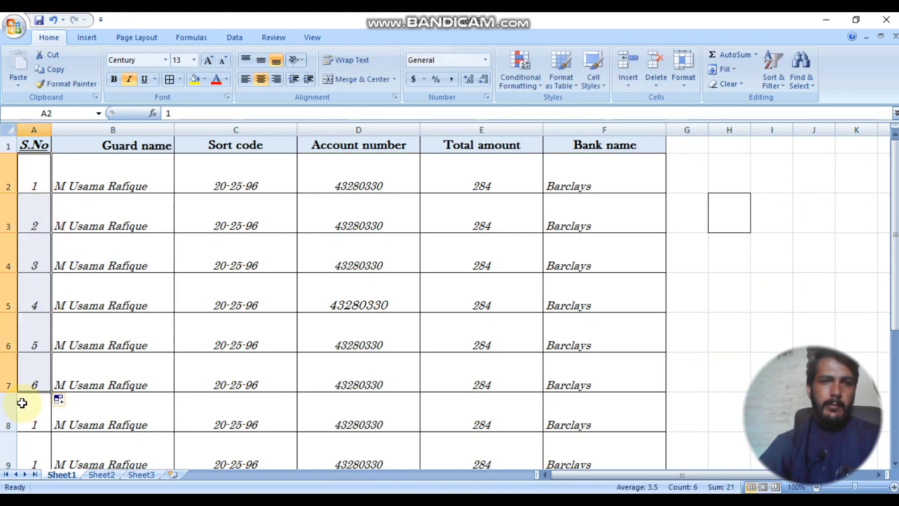
pyautogui.click(122, 312)
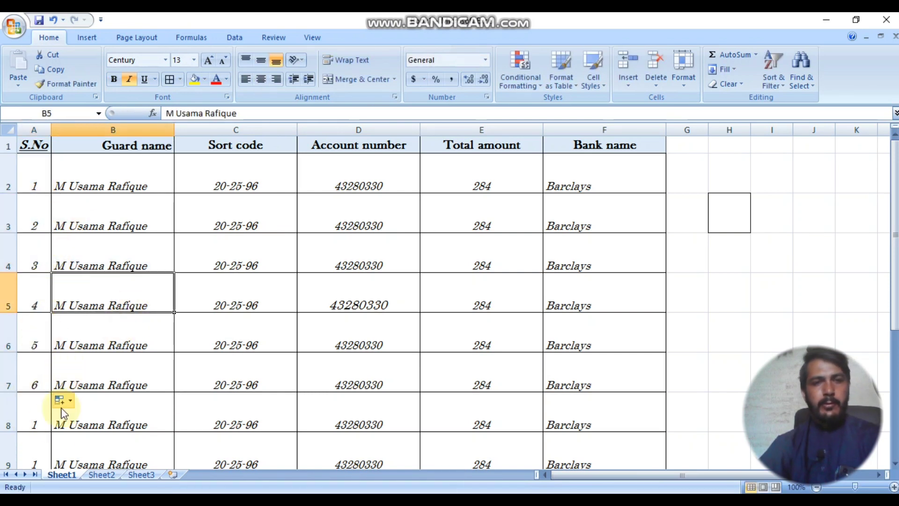
pyautogui.scroll(-4, 58, 403)
pyautogui.scroll(2, 54, 241)
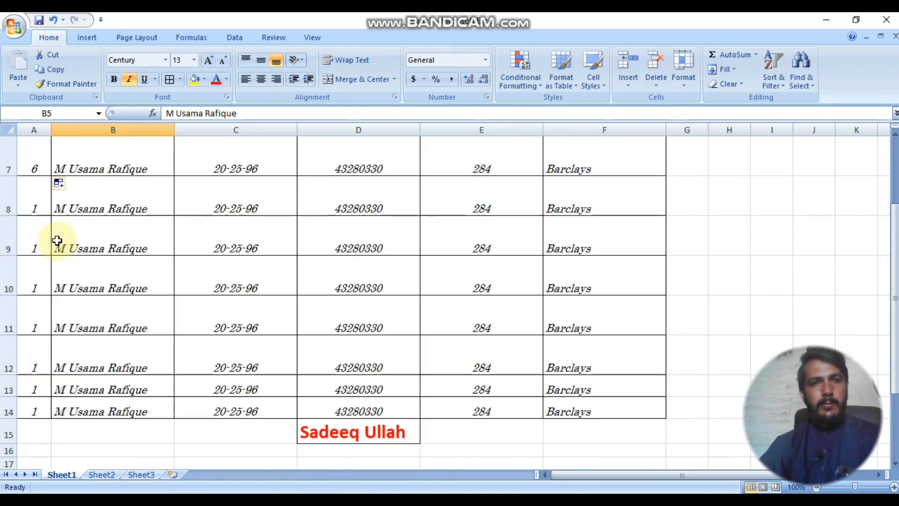
pyautogui.click(42, 173)
pyautogui.scroll(2, 38, 234)
pyautogui.click(41, 349)
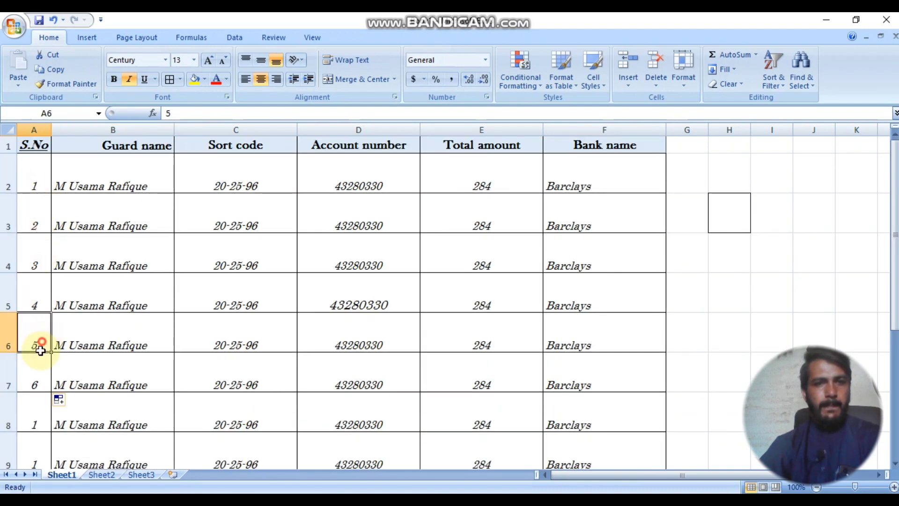
pyautogui.moveTo(41, 349); pyautogui.dragTo(46, 417)
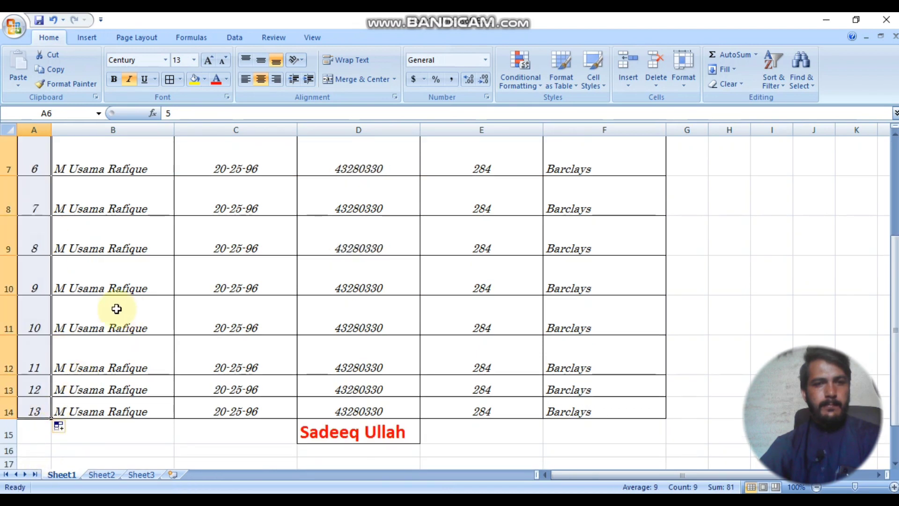
pyautogui.scroll(2, 98, 304)
pyautogui.click(119, 261)
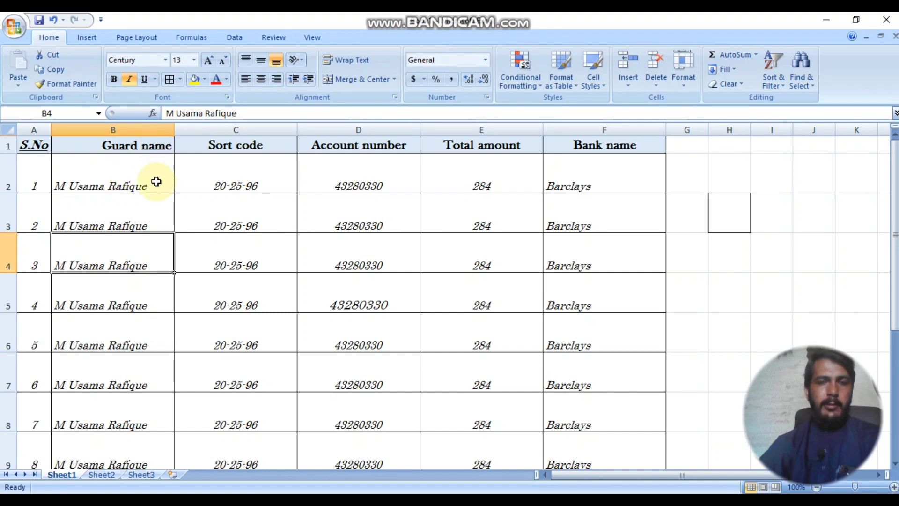
# Step: Align the guard names in column B horizontally centred and at the cell bottom
pyautogui.click(127, 129)
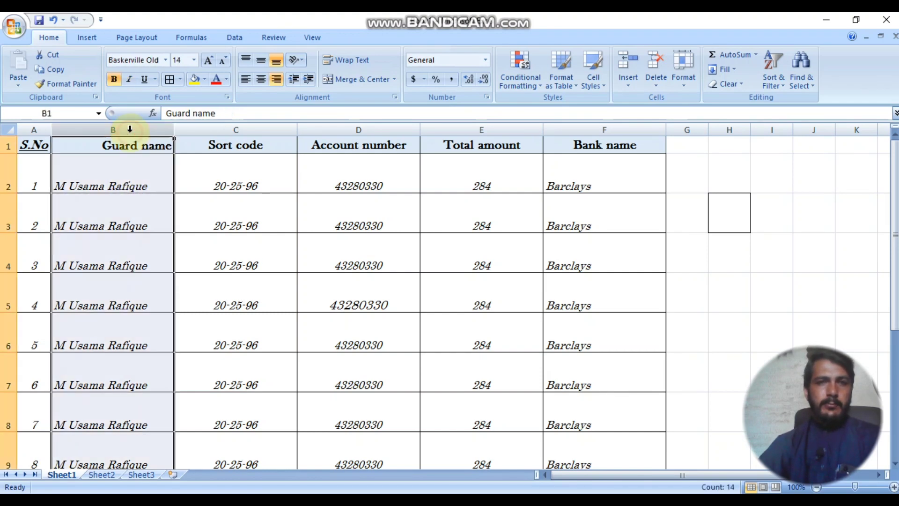
pyautogui.click(261, 80)
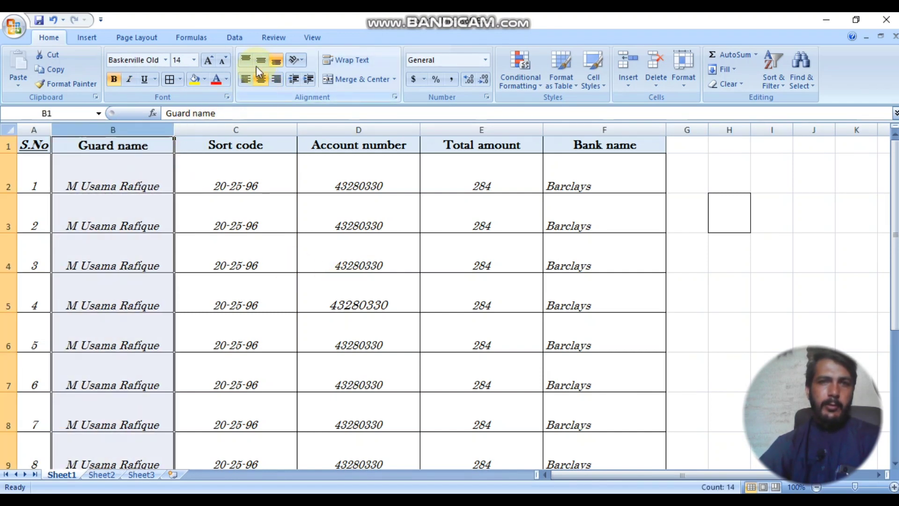
pyautogui.click(260, 60)
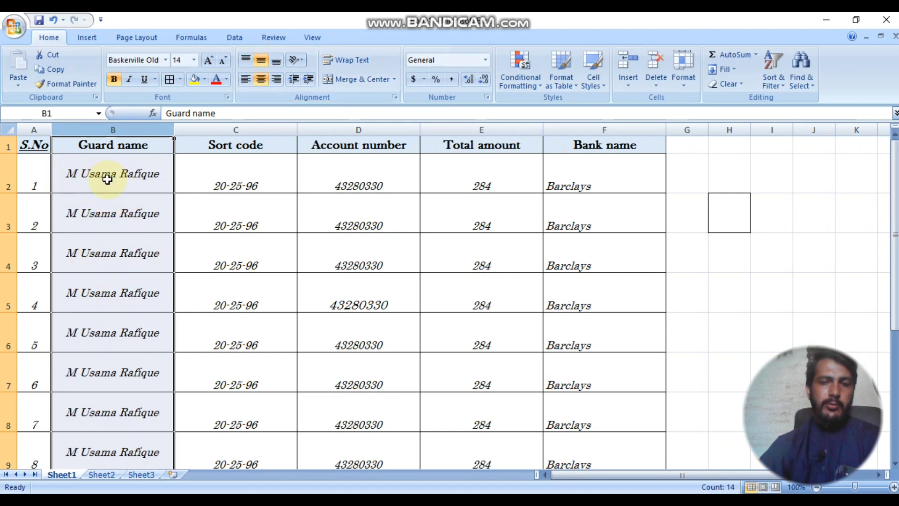
pyautogui.click(276, 62)
pyautogui.click(246, 60)
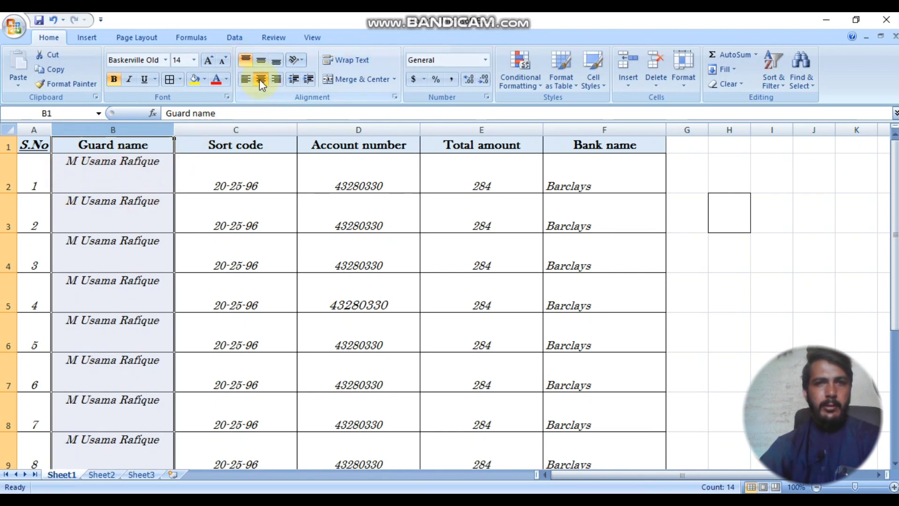
pyautogui.click(247, 83)
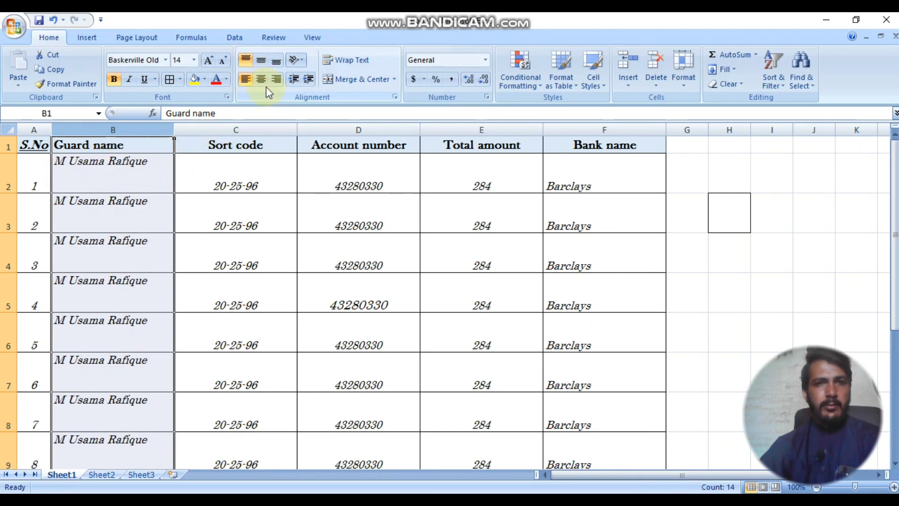
pyautogui.click(262, 81)
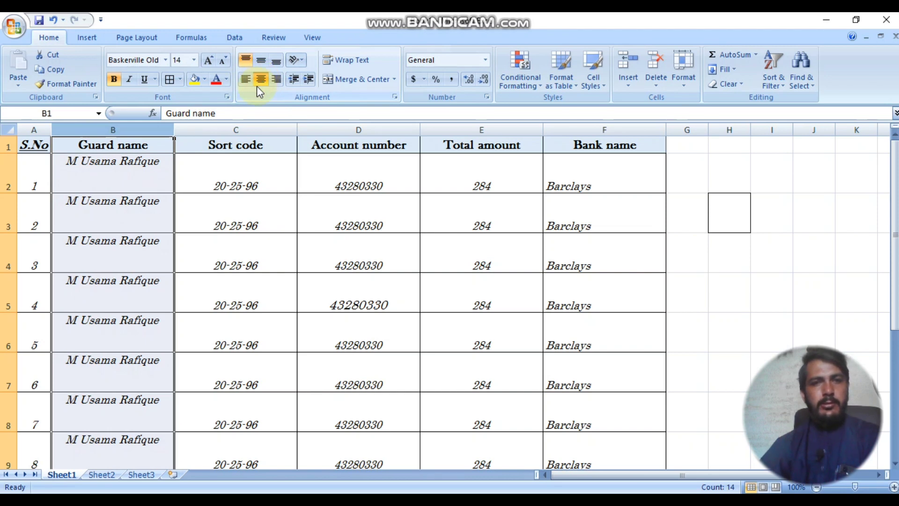
pyautogui.click(261, 63)
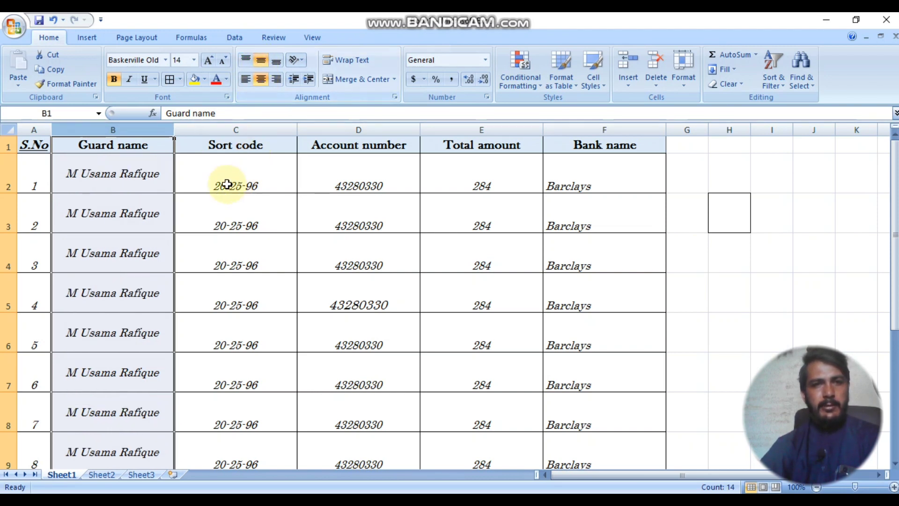
pyautogui.click(277, 60)
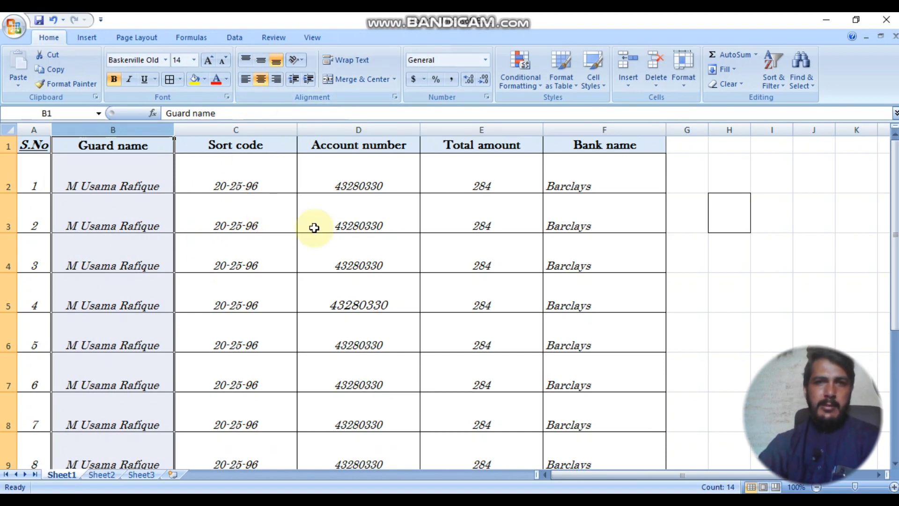
pyautogui.click(237, 182)
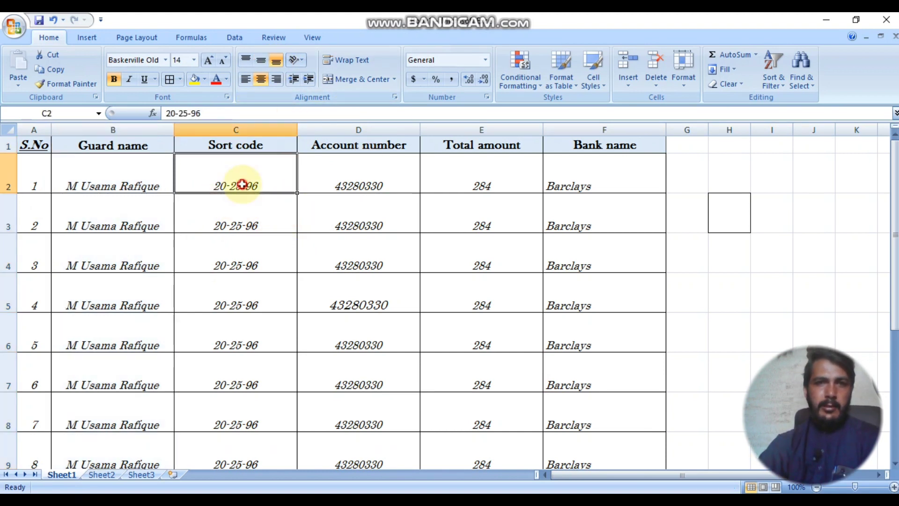
# Step: Try a diagonal text orientation on the C2 sort code, then undo it
pyautogui.click(297, 60)
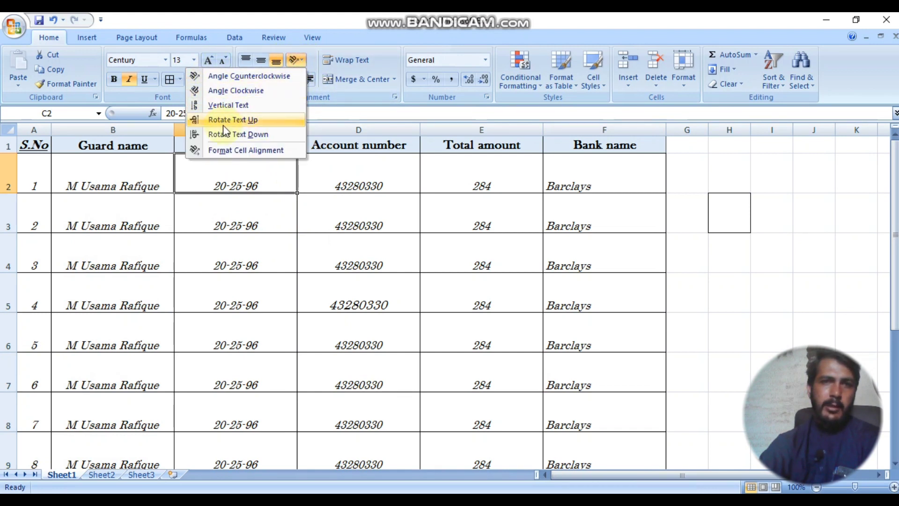
pyautogui.click(217, 80)
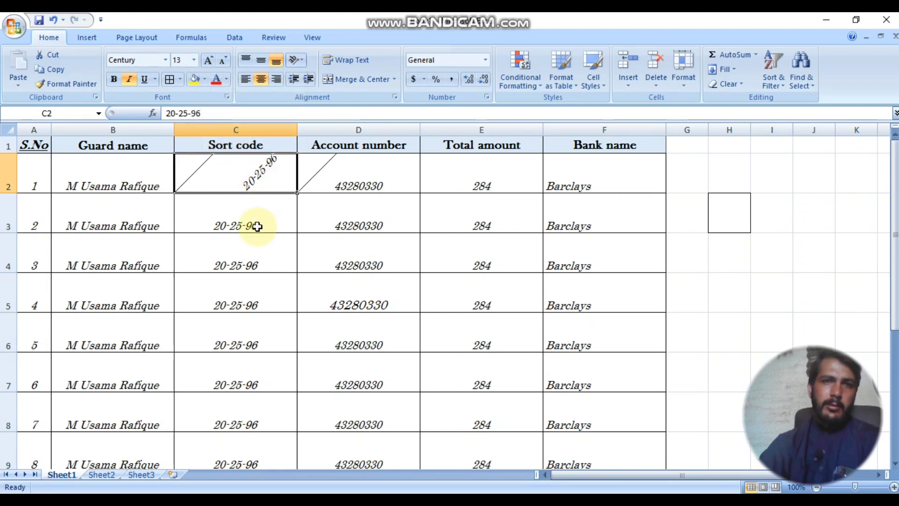
pyautogui.click(296, 59)
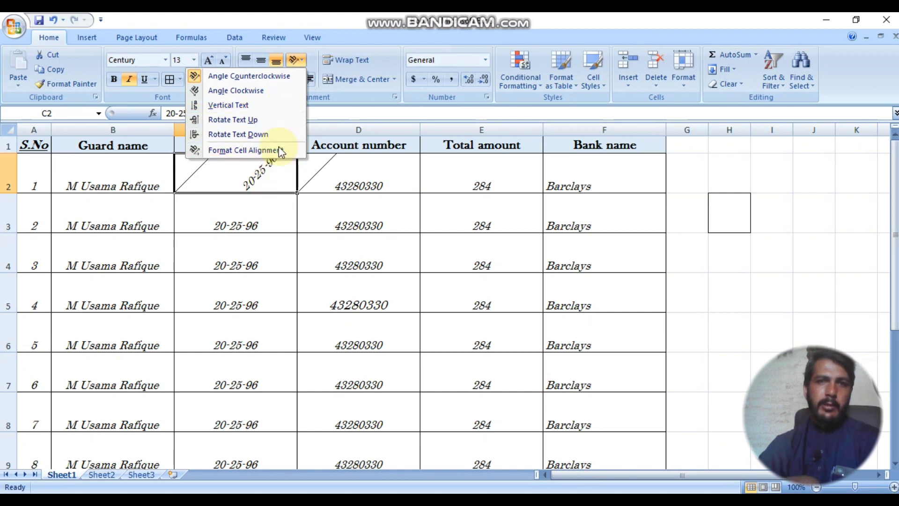
pyautogui.click(317, 233)
pyautogui.hotkey('ctrl', 'z')
# Step: Indent the C2 sort code several levels toward the centre
pyautogui.click(374, 186)
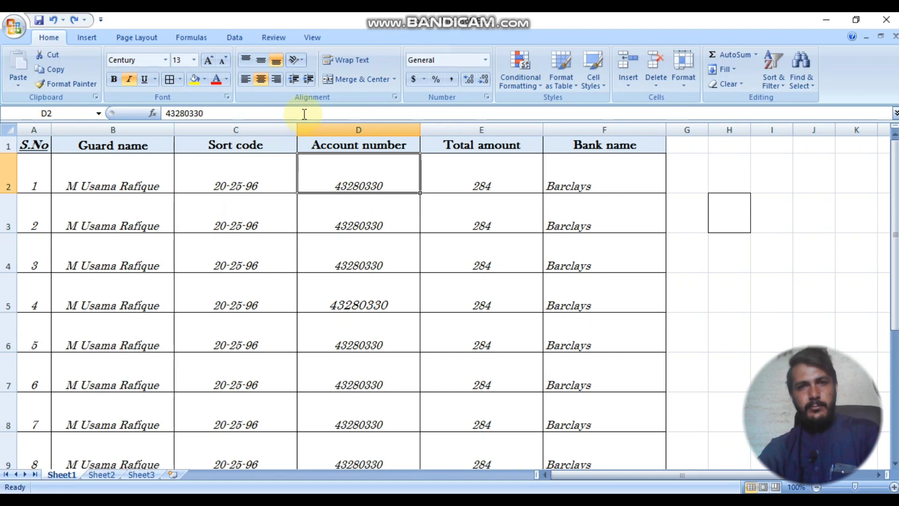
pyautogui.click(281, 188)
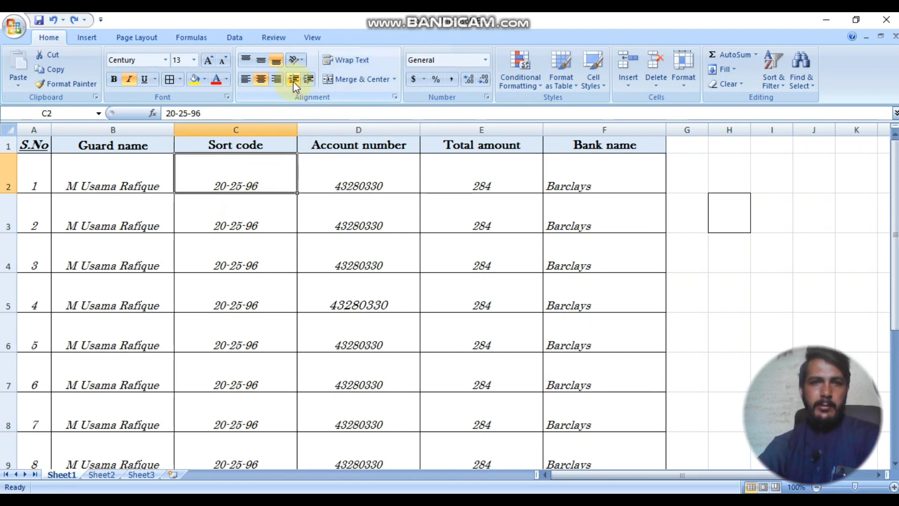
pyautogui.click(309, 80)
pyautogui.click(294, 80)
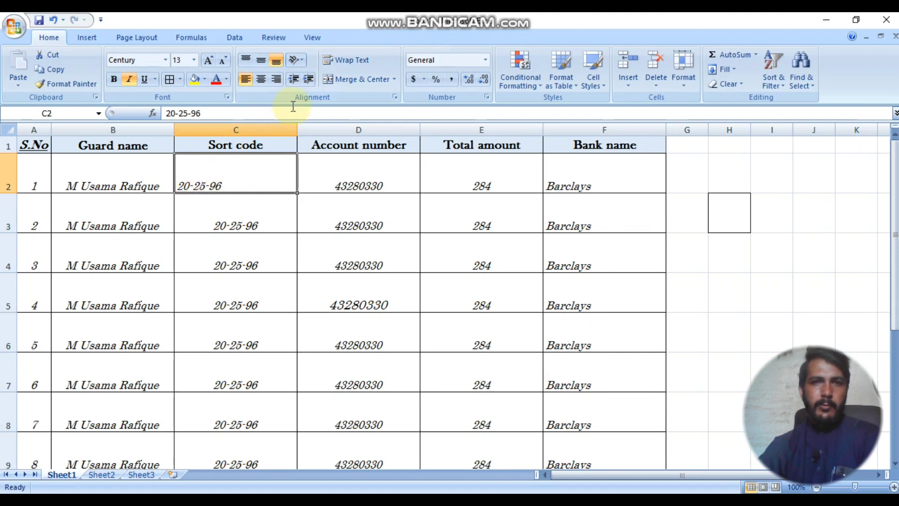
pyautogui.click(310, 80)
pyautogui.click(310, 80)
pyautogui.click(310, 80)
pyautogui.click(310, 80)
pyautogui.click(310, 80)
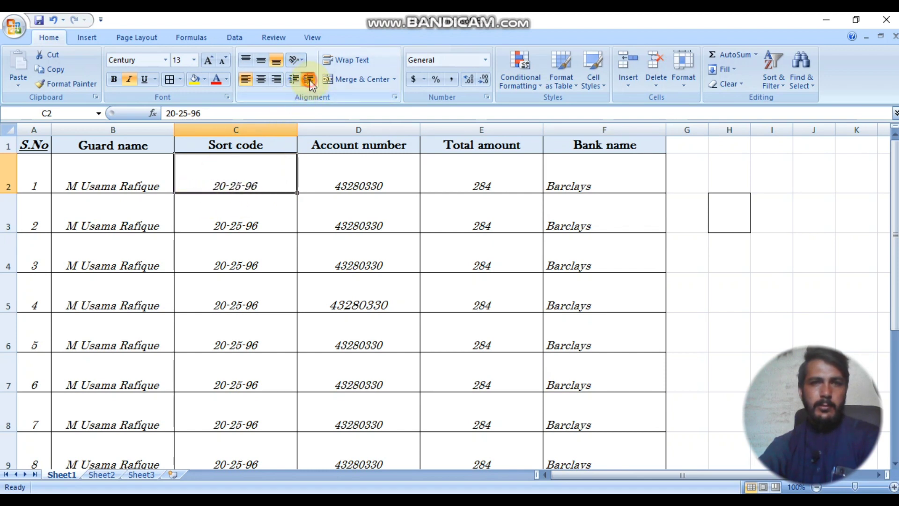
pyautogui.click(310, 80)
pyautogui.click(133, 190)
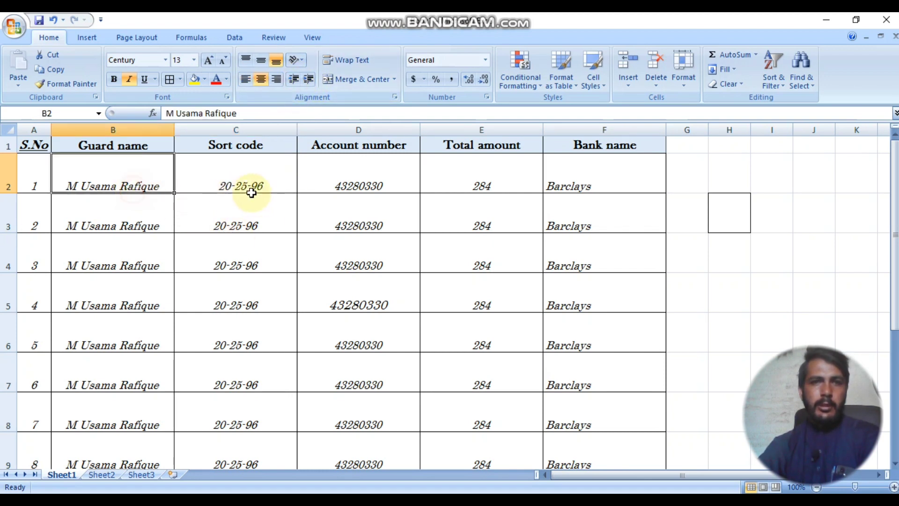
# Step: Shift the B2 guard name slightly right by one indent level
pyautogui.click(228, 178)
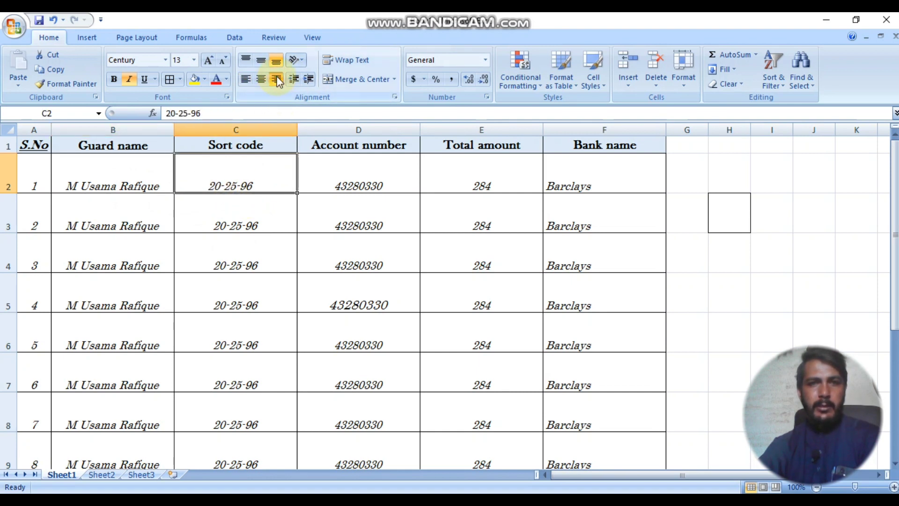
pyautogui.click(163, 177)
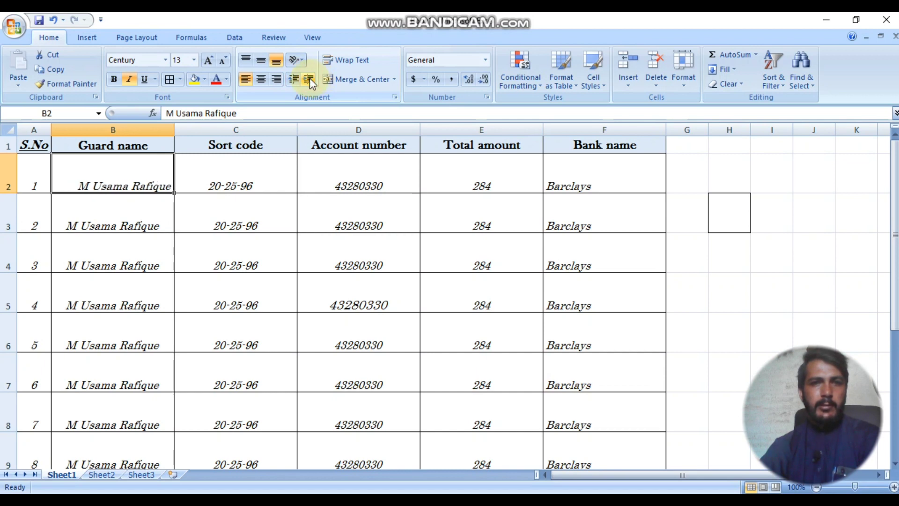
pyautogui.click(297, 80)
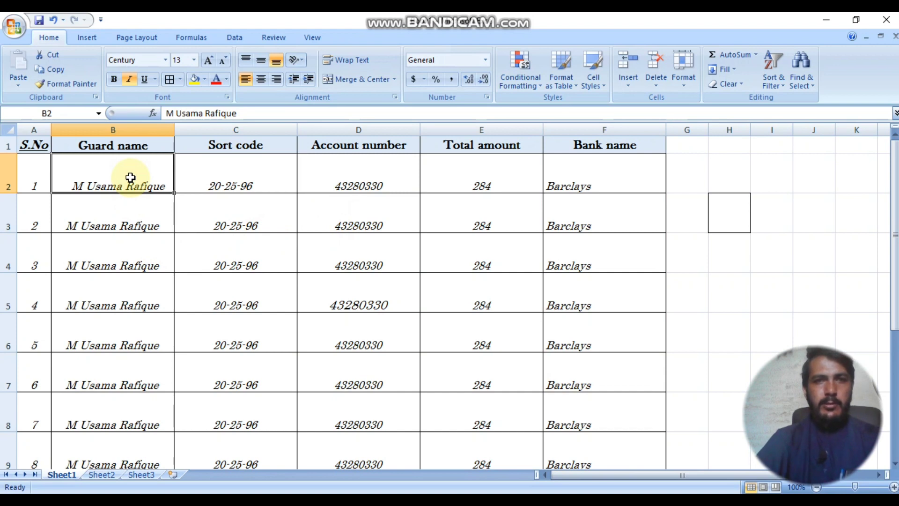
# Step: Lengthen the B2 entry to the guard's full name and wrap it onto two lines
pyautogui.click(261, 115)
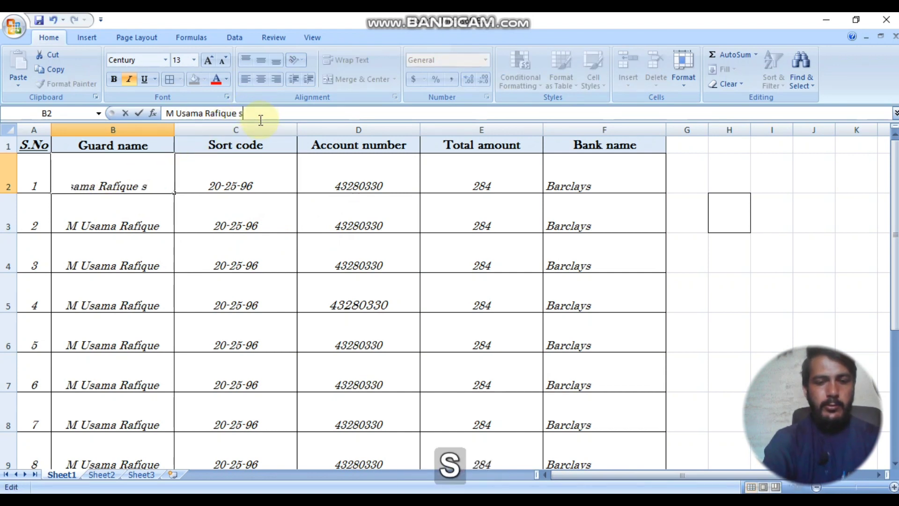
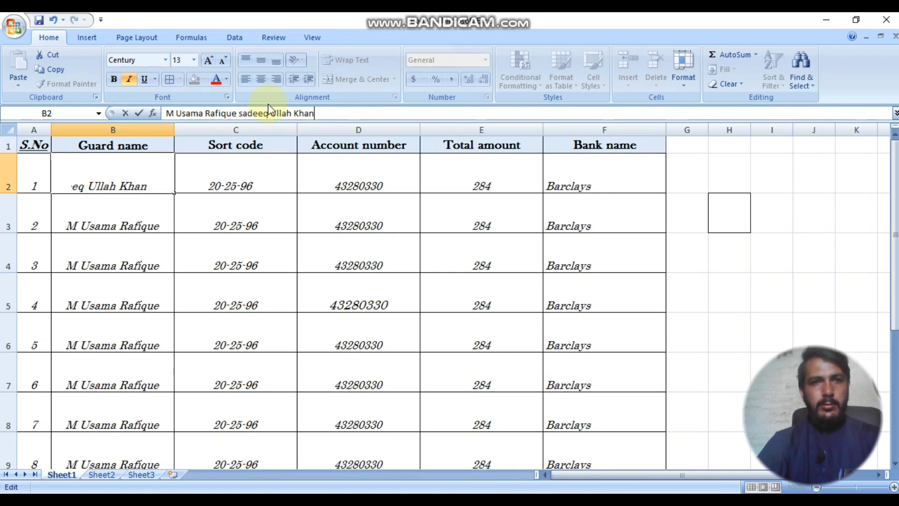
pyautogui.click(116, 212)
pyautogui.click(134, 187)
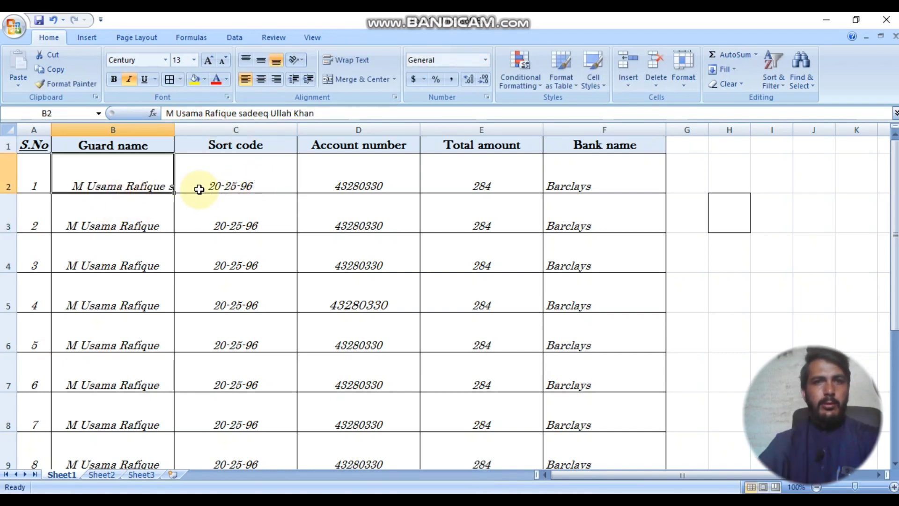
pyautogui.click(118, 208)
pyautogui.click(120, 167)
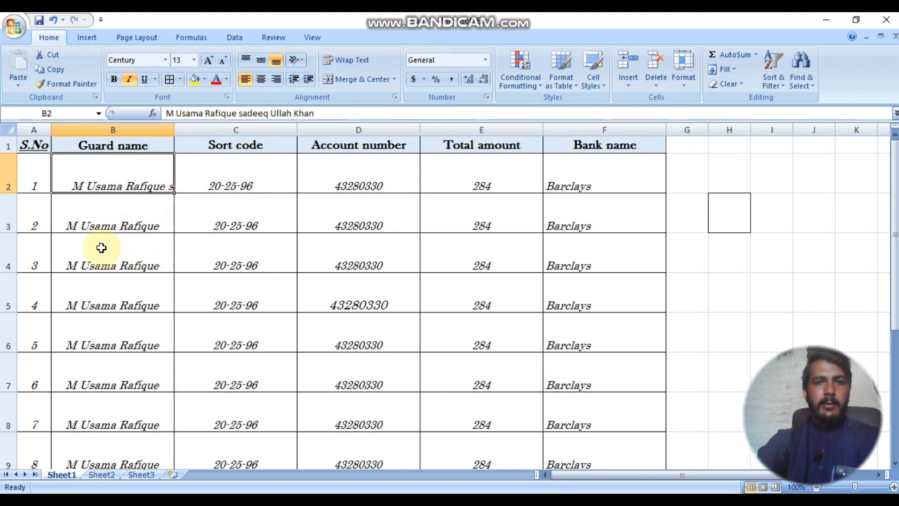
pyautogui.click(130, 220)
pyautogui.click(154, 176)
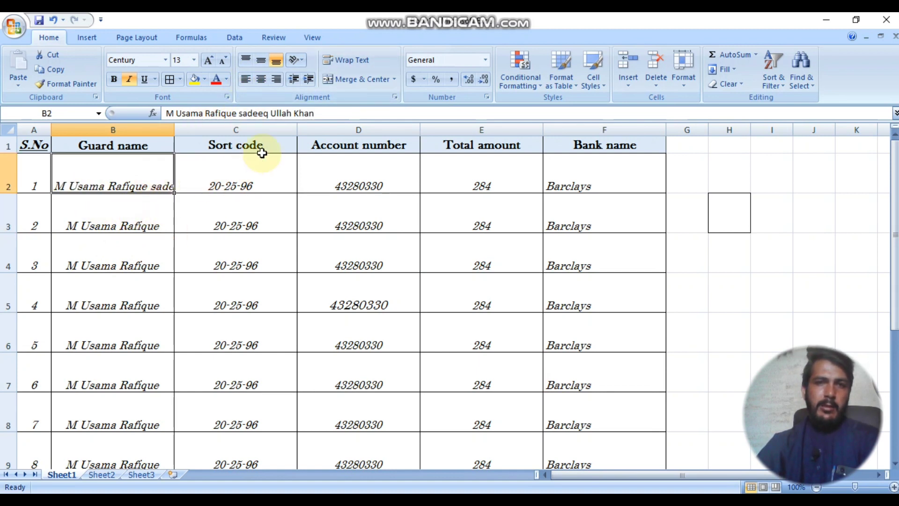
pyautogui.click(321, 114)
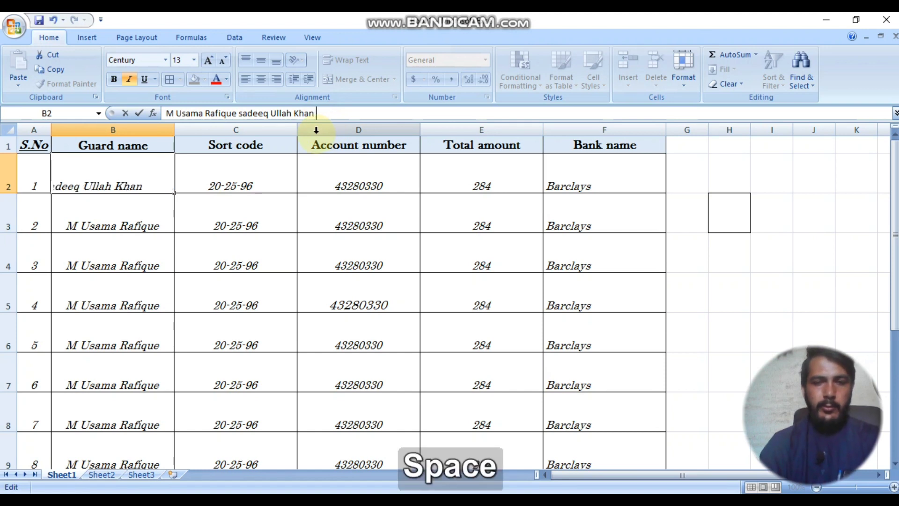
pyautogui.click(86, 258)
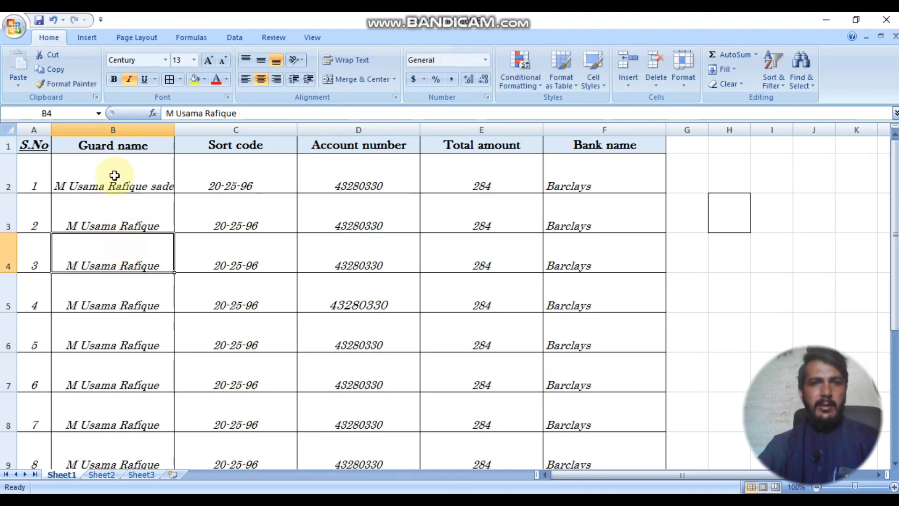
pyautogui.click(114, 177)
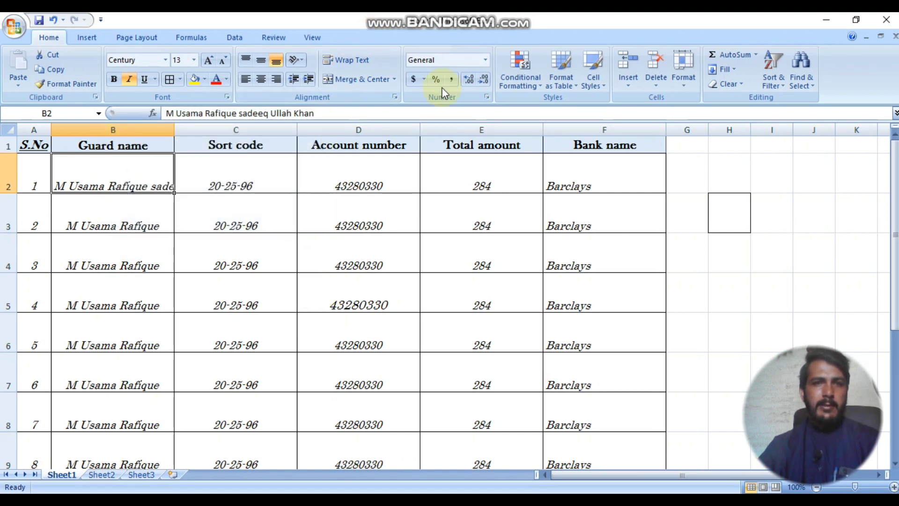
pyautogui.click(361, 60)
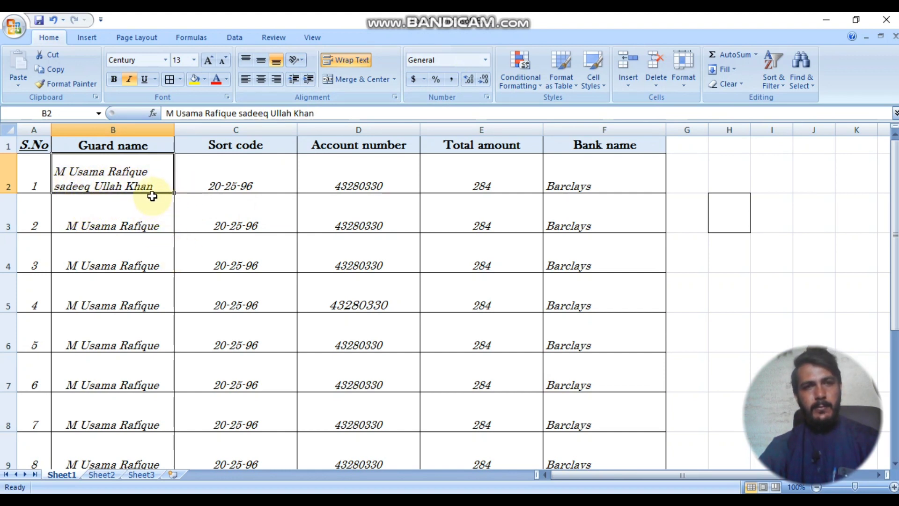
# Step: Narrow column C and wrap the Sort code header in C1
pyautogui.click(271, 143)
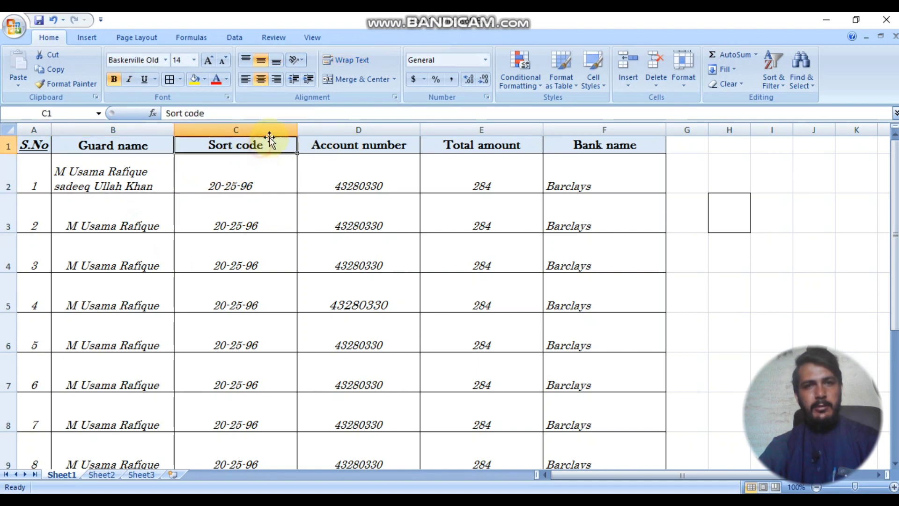
pyautogui.moveTo(297, 129); pyautogui.dragTo(216, 130)
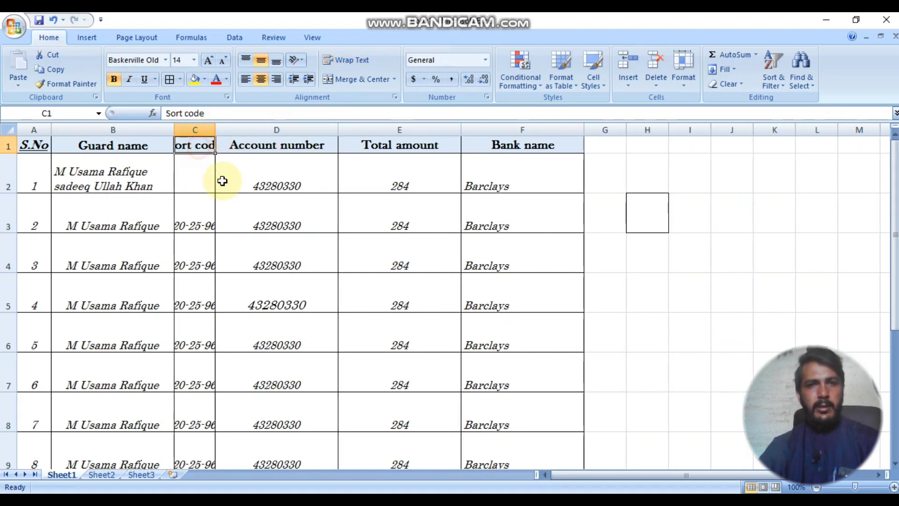
pyautogui.moveTo(3, 148); pyautogui.dragTo(10, 173)
pyautogui.click(195, 156)
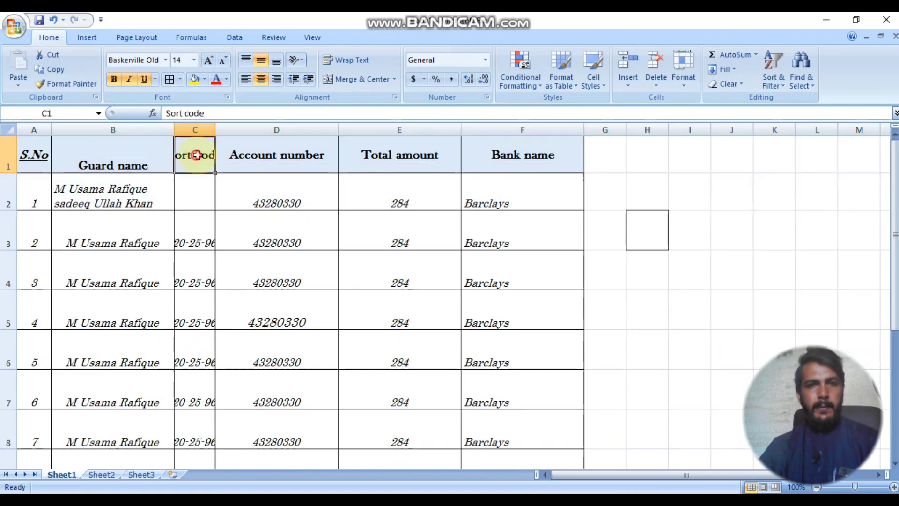
pyautogui.click(353, 60)
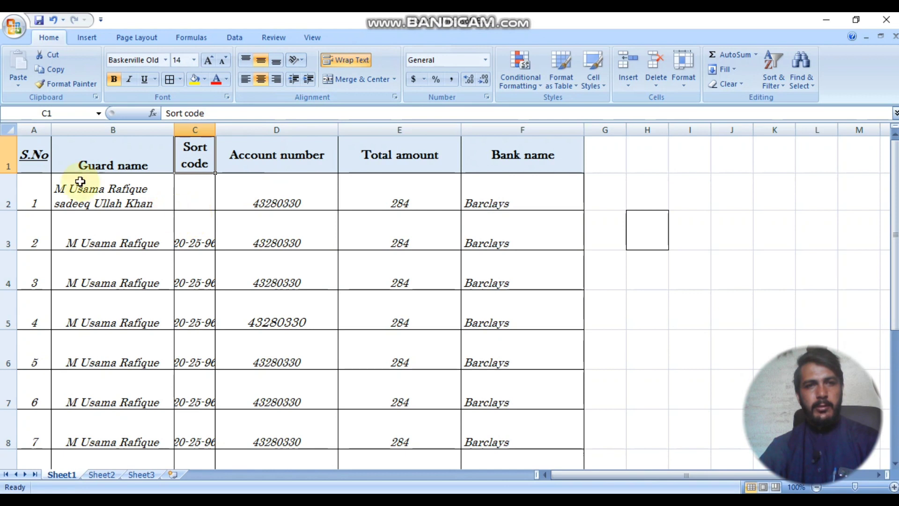
# Step: Narrow column E and wrap the Total amount header in E1
pyautogui.click(36, 160)
pyautogui.click(427, 165)
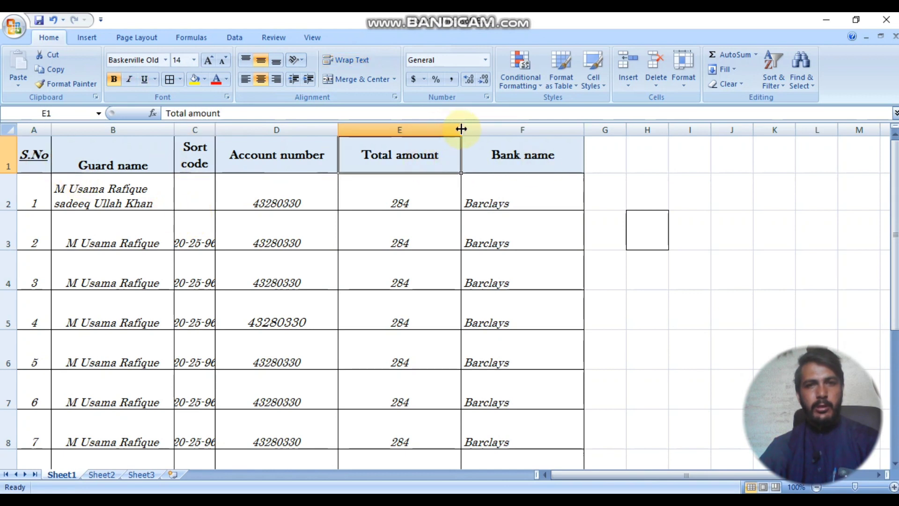
pyautogui.moveTo(461, 130); pyautogui.dragTo(389, 125)
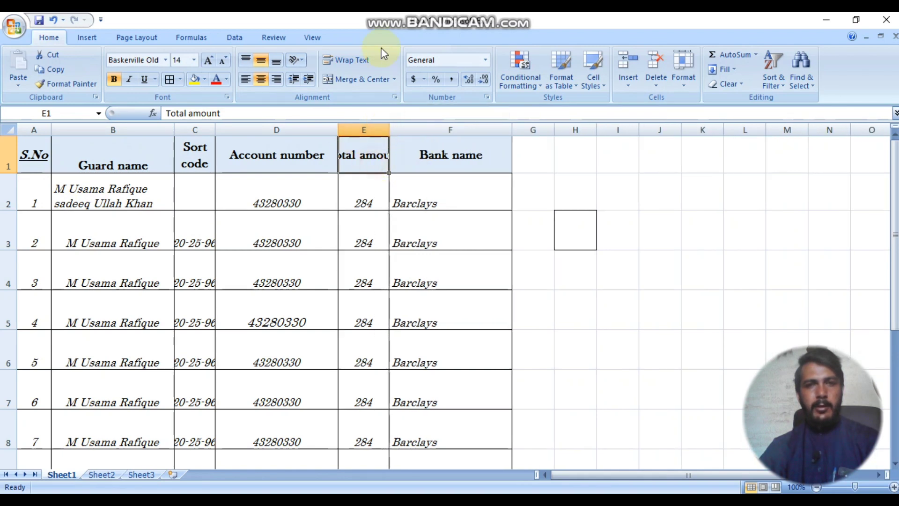
pyautogui.click(359, 60)
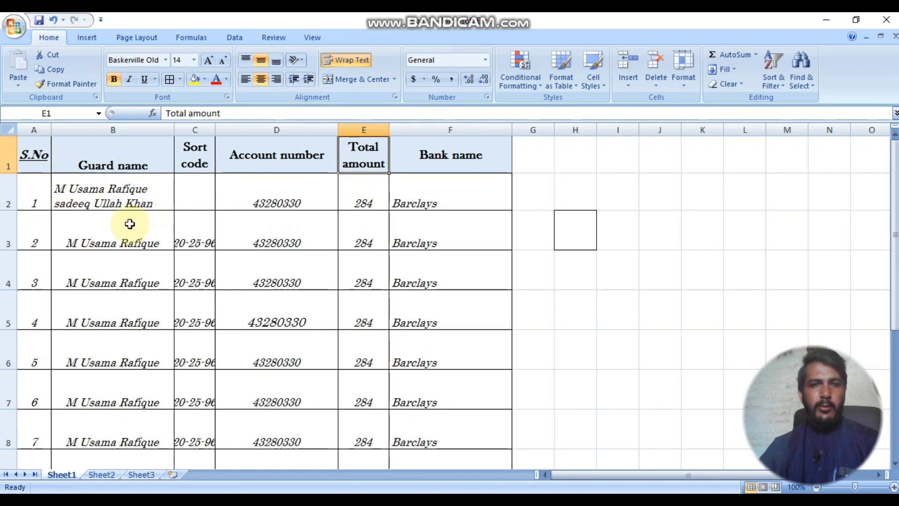
pyautogui.moveTo(90, 184); pyautogui.dragTo(194, 198)
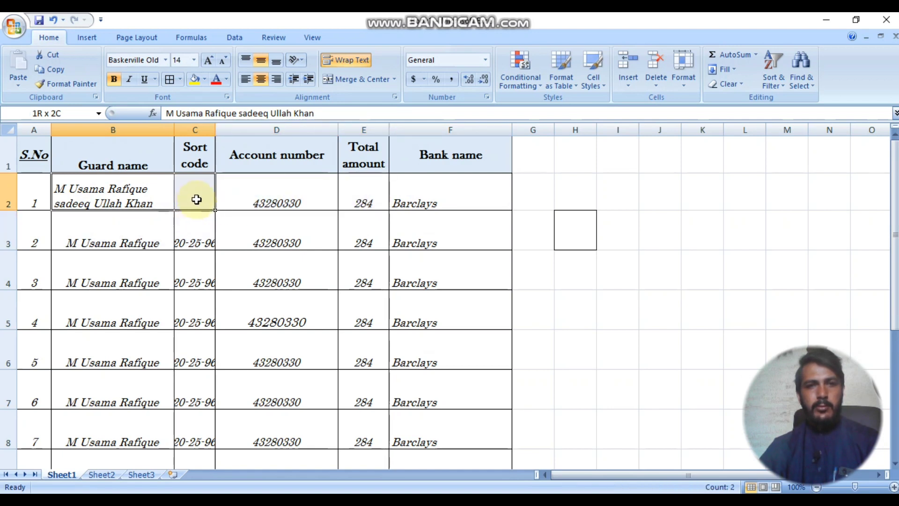
# Step: Clear the D2:F2 values and merge B2 through F2 around the name
pyautogui.click(366, 82)
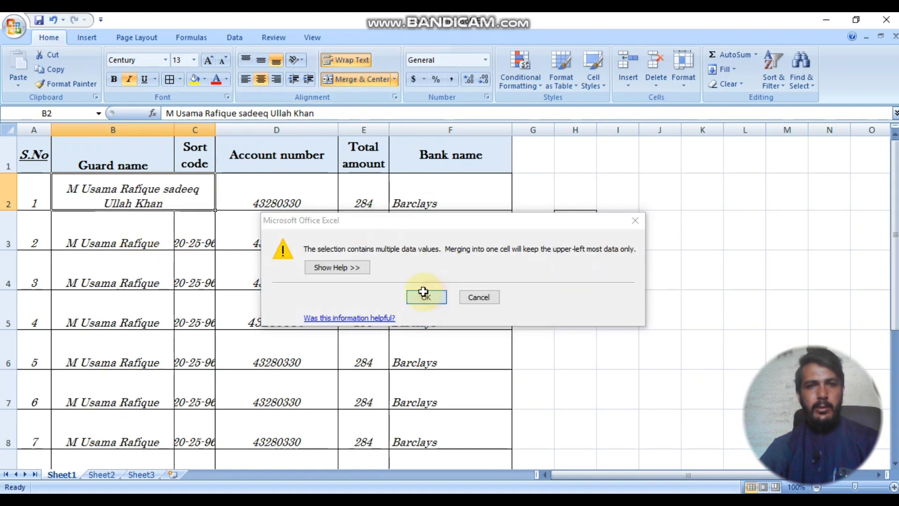
pyautogui.click(436, 298)
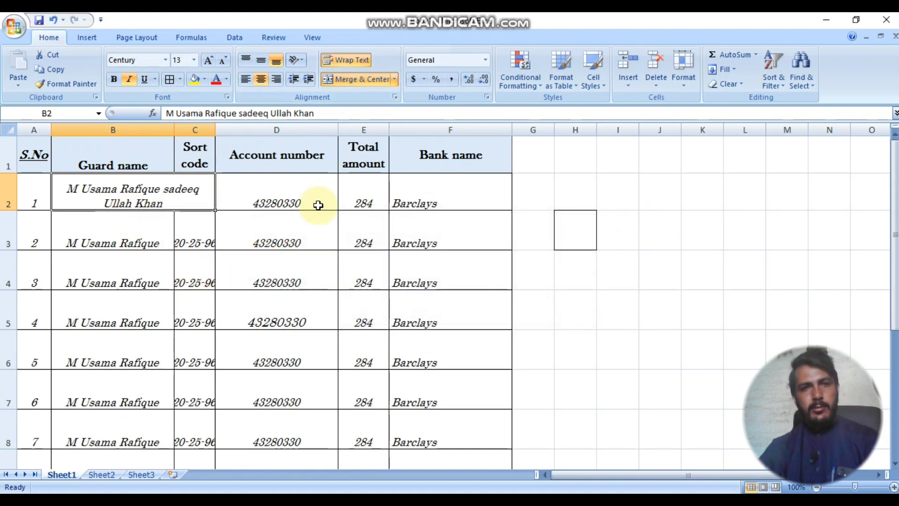
pyautogui.moveTo(299, 196); pyautogui.dragTo(403, 204)
pyautogui.press('Delete')
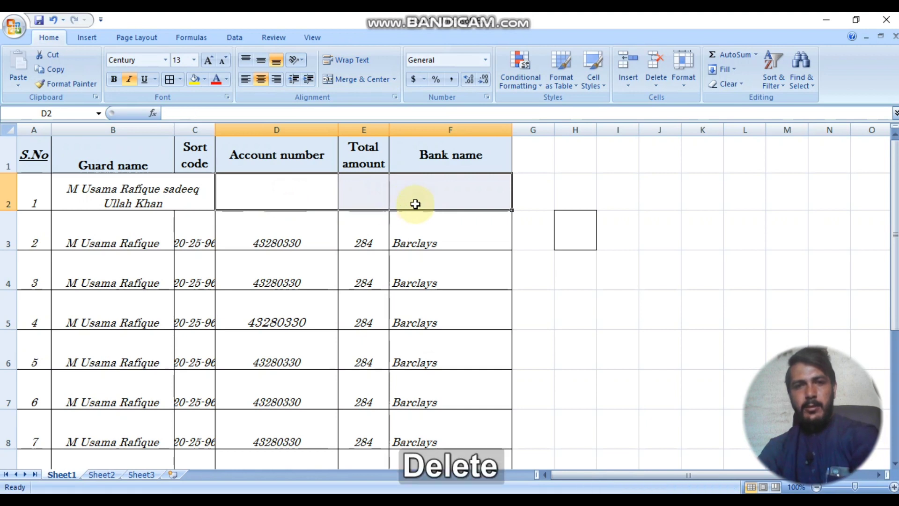
pyautogui.moveTo(167, 191); pyautogui.dragTo(467, 198)
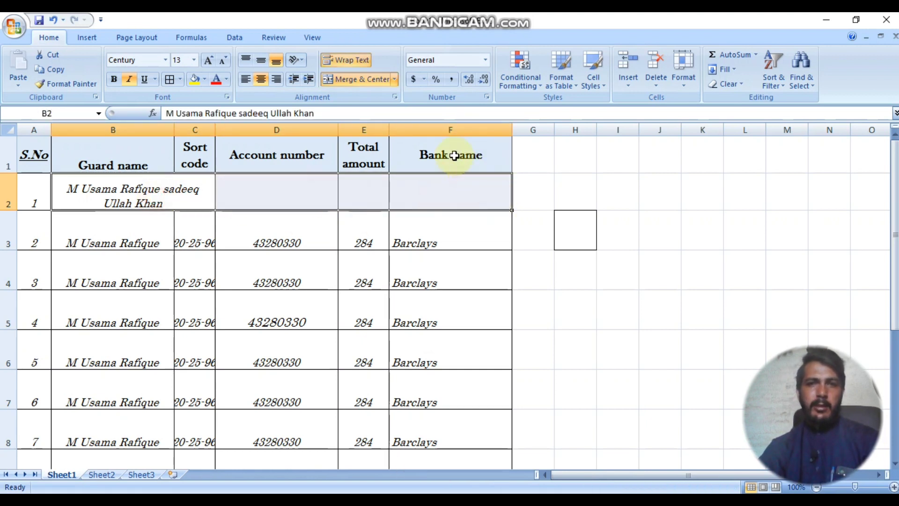
pyautogui.click(450, 197)
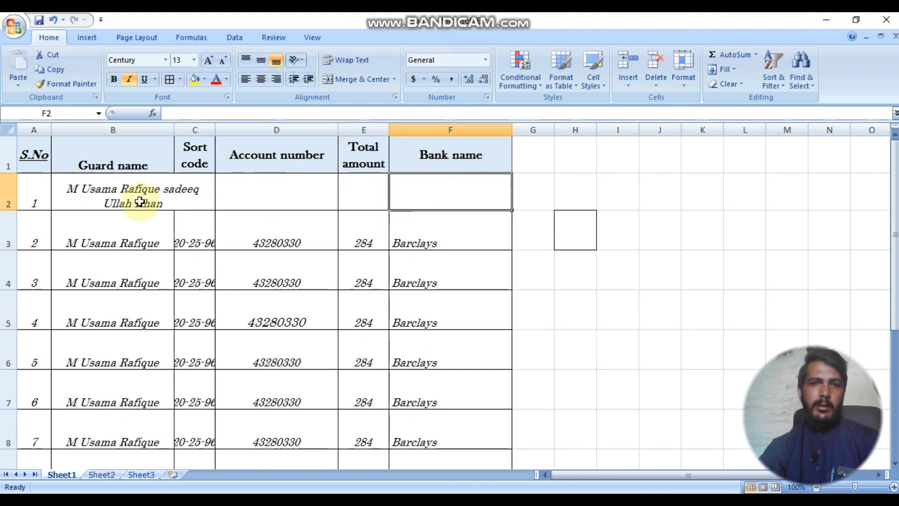
pyautogui.moveTo(171, 195); pyautogui.dragTo(445, 195)
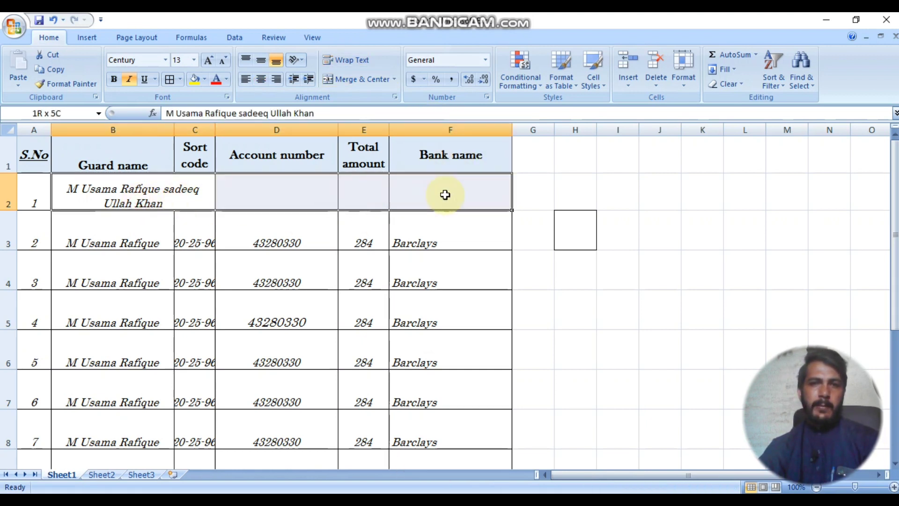
pyautogui.click(354, 80)
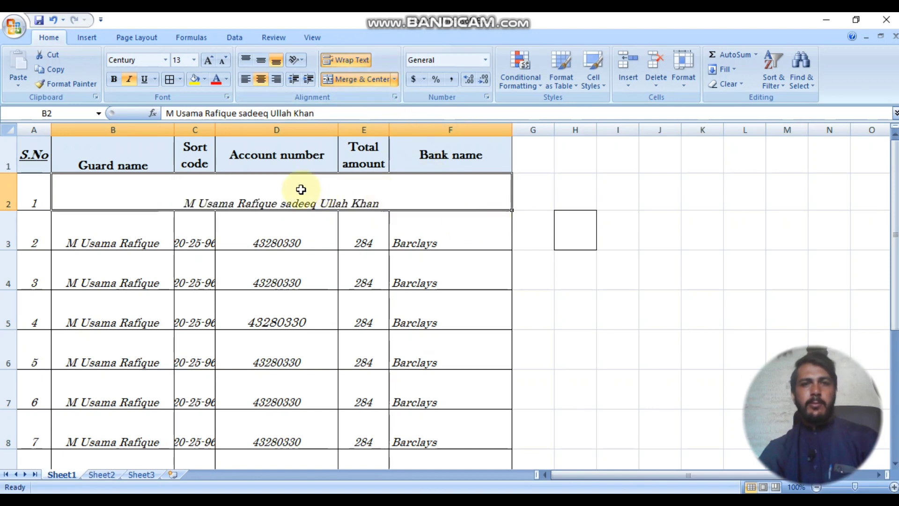
# Step: Centre the name horizontally and vertically in the merged cell
pyautogui.click(261, 60)
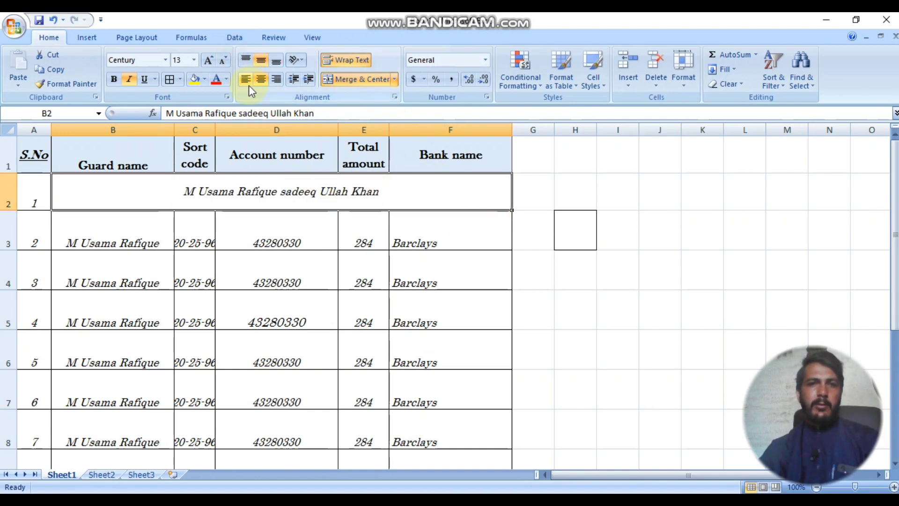
pyautogui.click(246, 78)
pyautogui.click(246, 60)
pyautogui.click(261, 80)
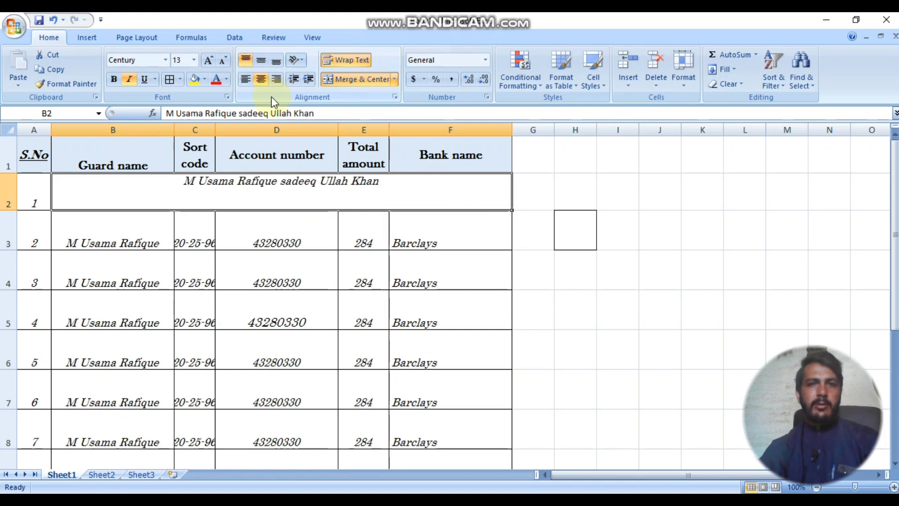
pyautogui.click(261, 62)
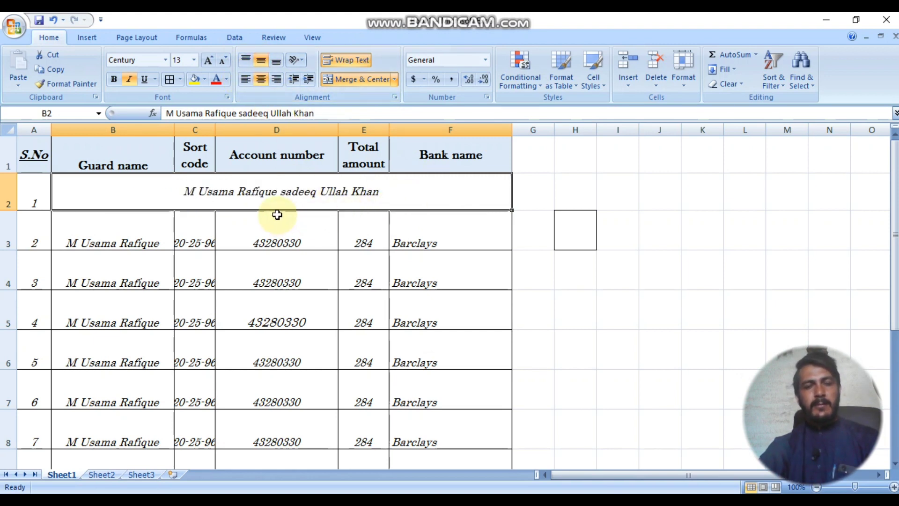
# Step: Delete the 1 in A2 and Merge & Center A2:F2 around the name
pyautogui.moveTo(32, 195); pyautogui.dragTo(354, 193)
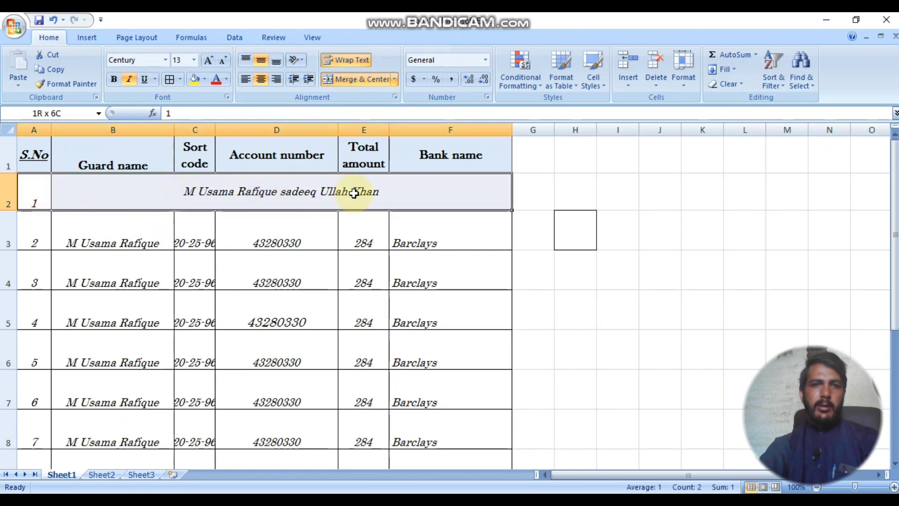
pyautogui.click(360, 79)
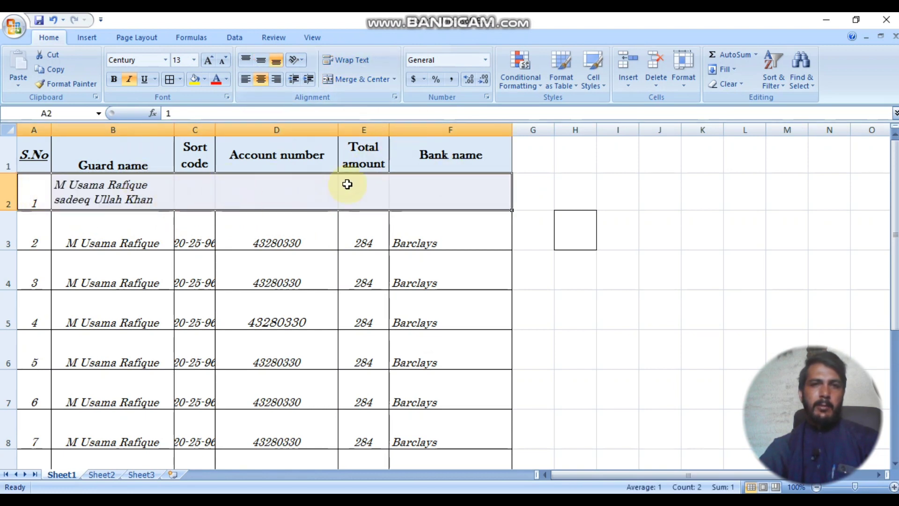
pyautogui.click(359, 79)
pyautogui.click(423, 296)
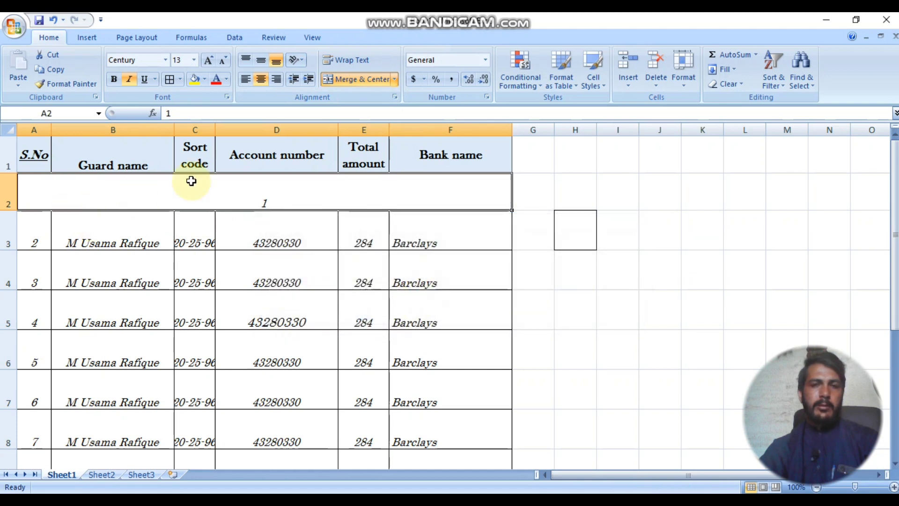
pyautogui.hotkey('ctrl', 'z')
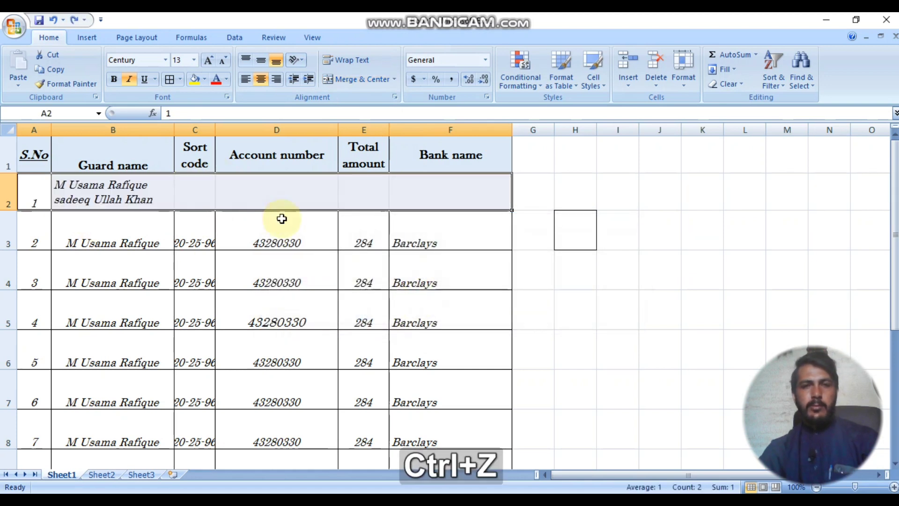
pyautogui.click(43, 191)
pyautogui.press('Delete')
pyautogui.click(203, 194)
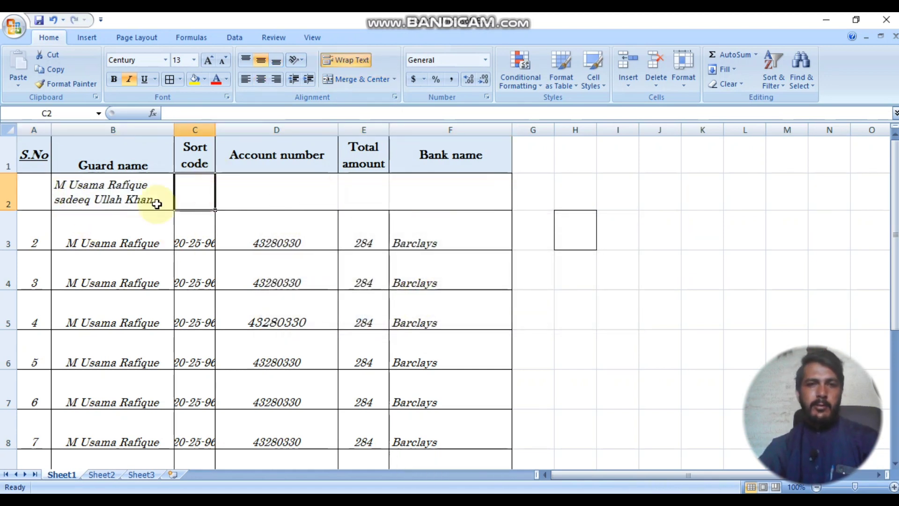
pyautogui.moveTo(42, 187); pyautogui.dragTo(439, 188)
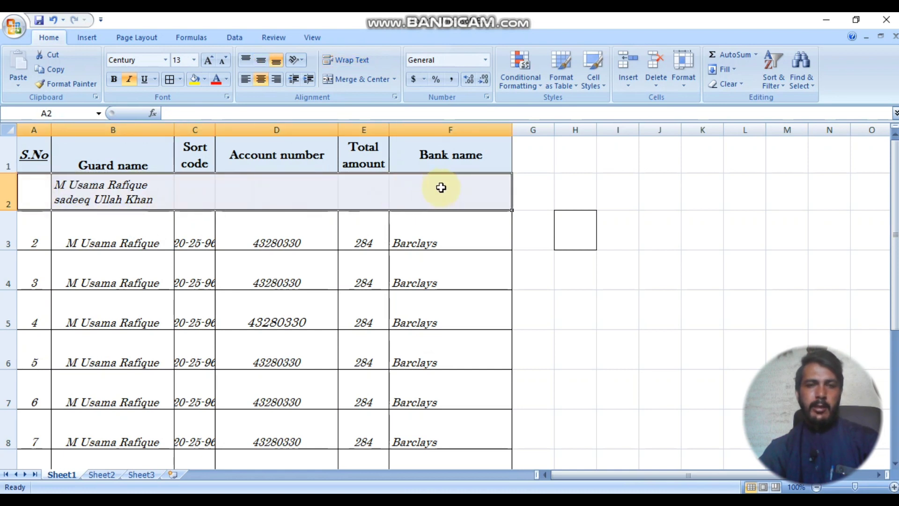
pyautogui.click(365, 82)
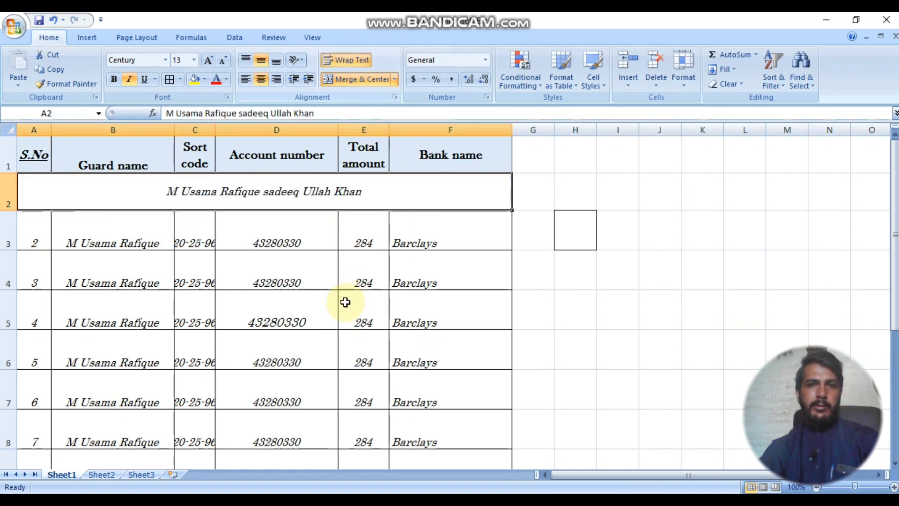
pyautogui.click(345, 301)
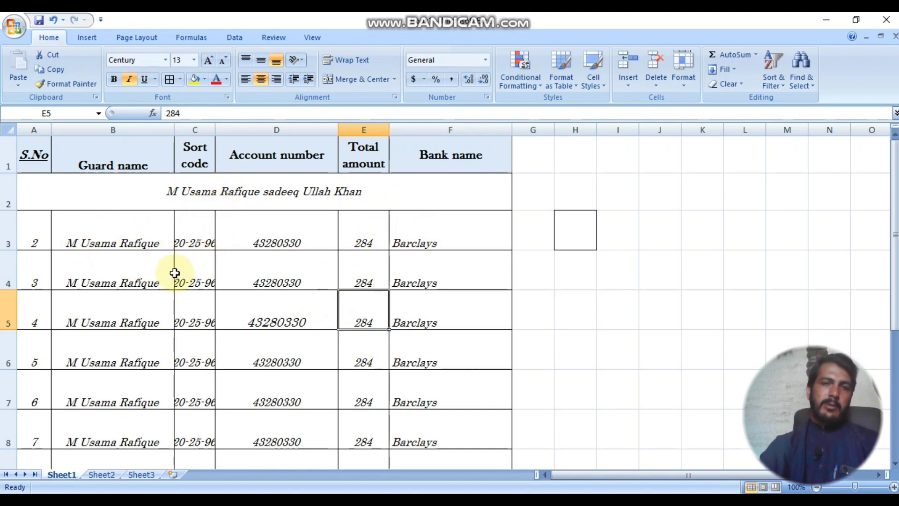
# Step: Insert a blank row 2 above the name row and copy row 4's borders and height onto it
pyautogui.click(192, 155)
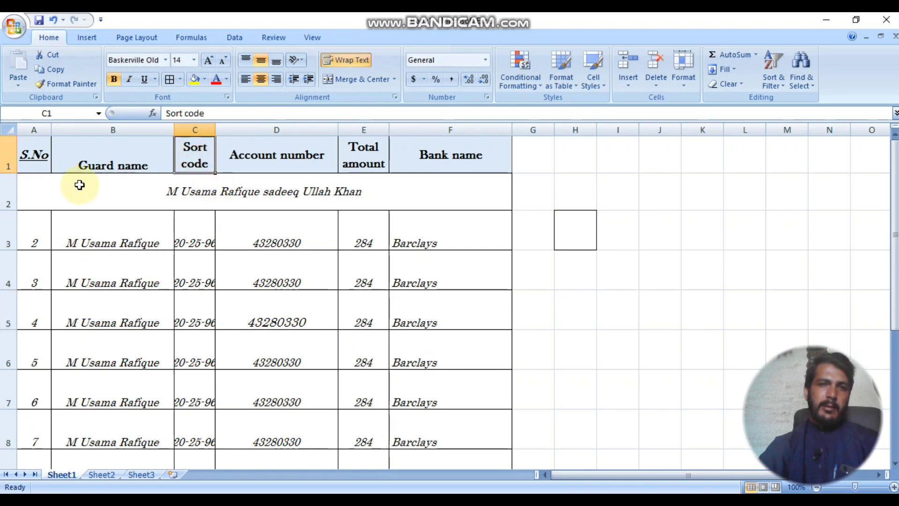
pyautogui.click(8, 192)
pyautogui.click(628, 66)
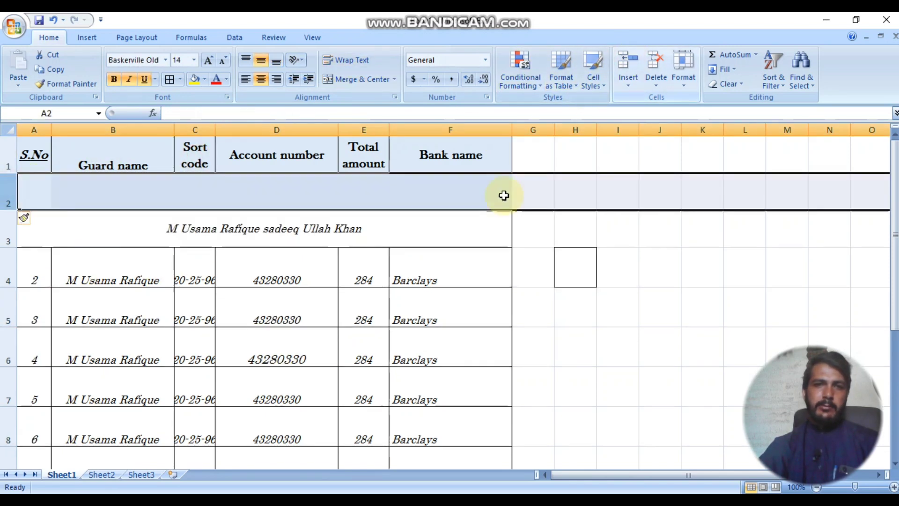
pyautogui.click(201, 185)
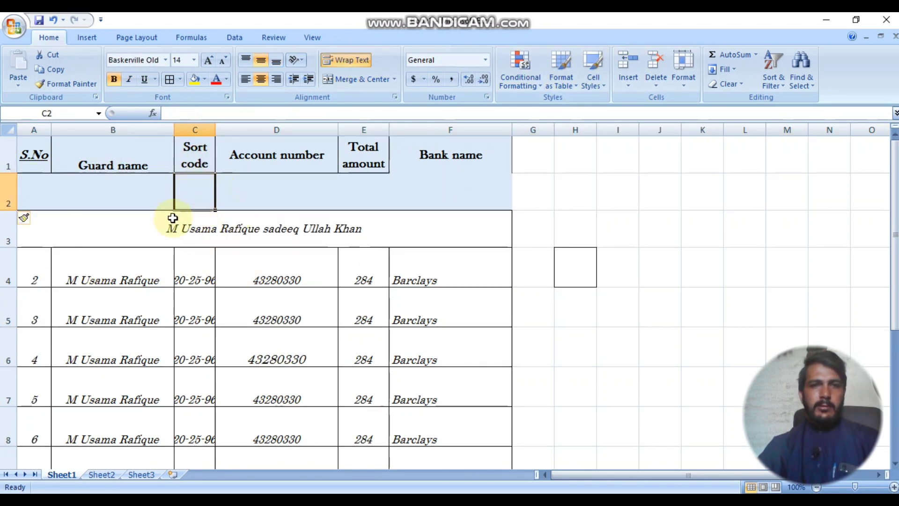
pyautogui.click(4, 278)
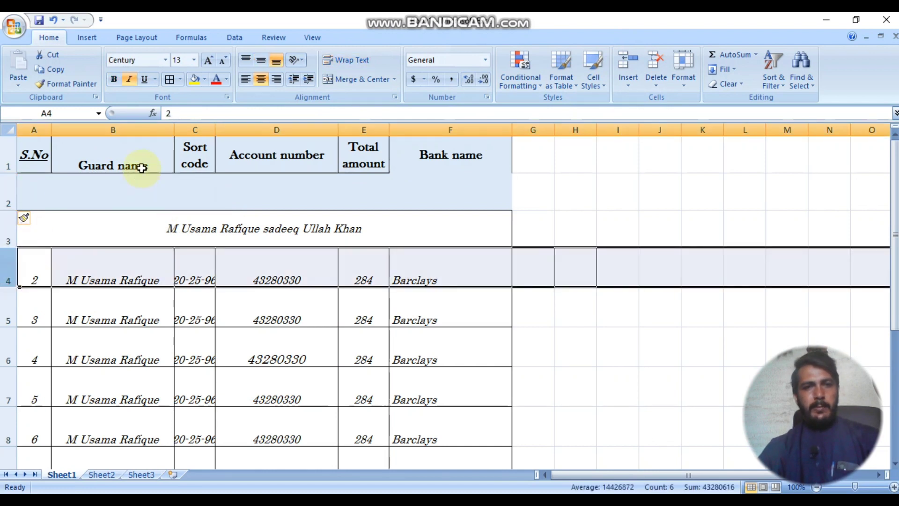
pyautogui.click(66, 84)
pyautogui.click(3, 191)
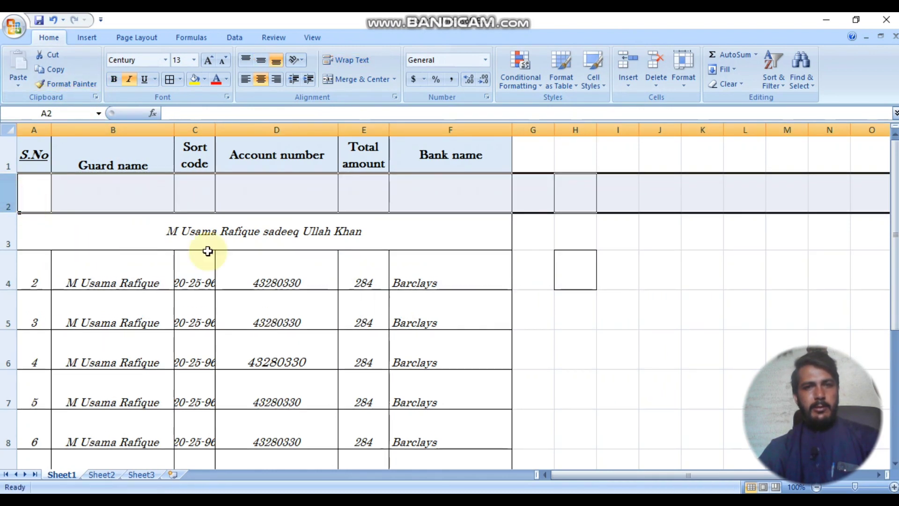
pyautogui.click(369, 280)
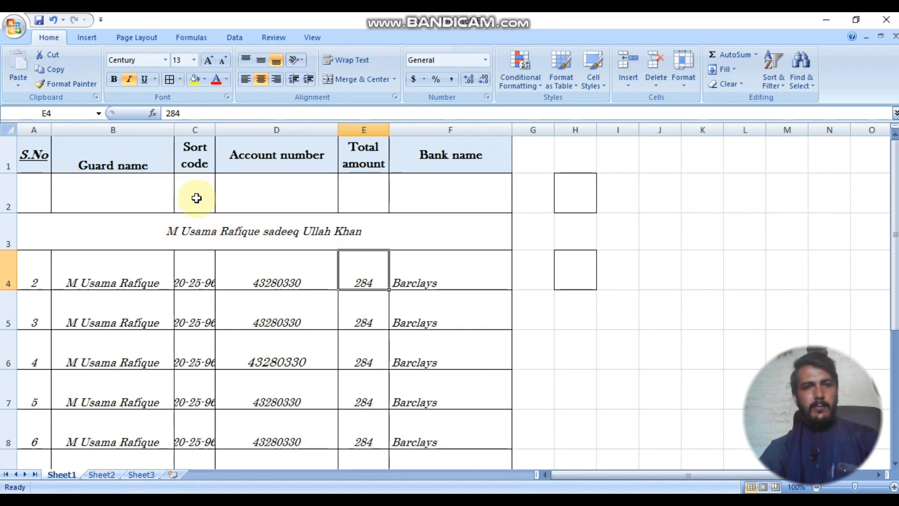
# Step: Number the columns 1 and 2 in row 2, merging B2:C2 and D2:E2 to centre them
pyautogui.moveTo(201, 195)
pyautogui.mouseDown()
pyautogui.moveTo(357, 196)
pyautogui.moveTo(196, 197)
pyautogui.mouseUp()
pyautogui.write('1')
pyautogui.click(363, 199)
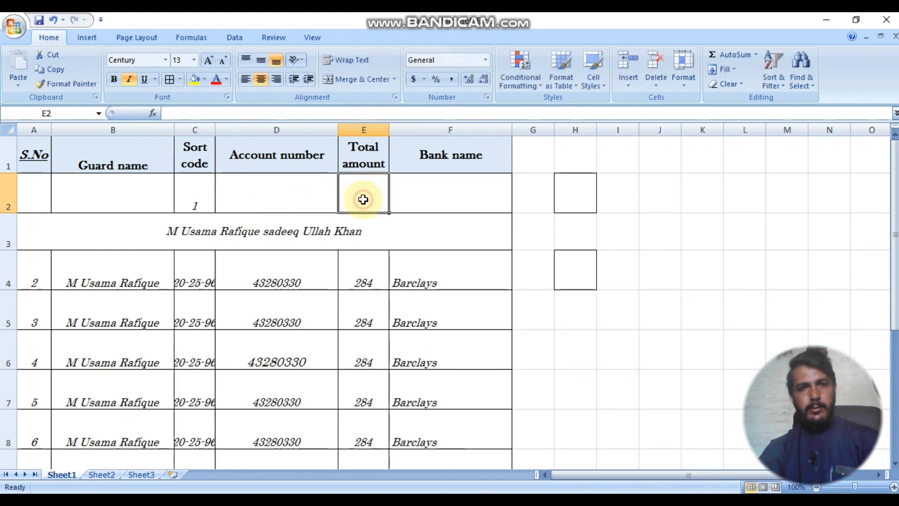
pyautogui.click(276, 202)
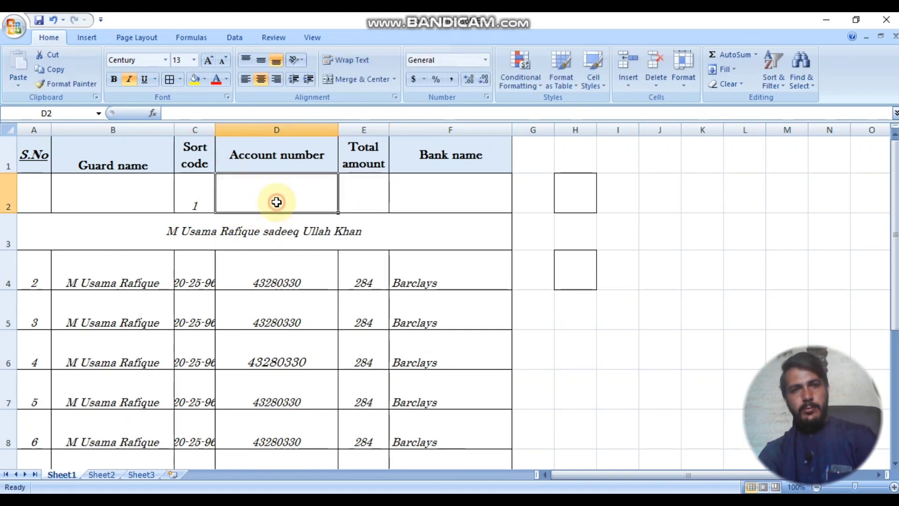
pyautogui.write('2')
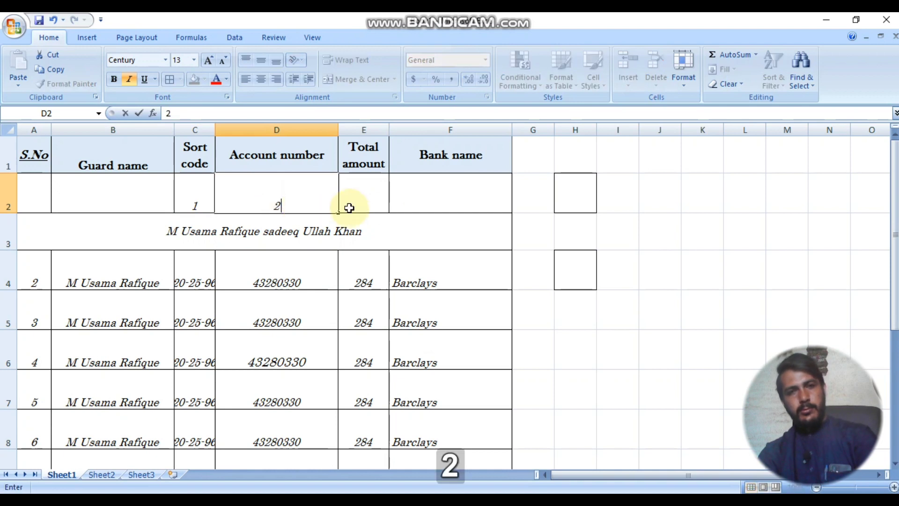
pyautogui.click(437, 197)
pyautogui.moveTo(199, 204); pyautogui.dragTo(124, 194)
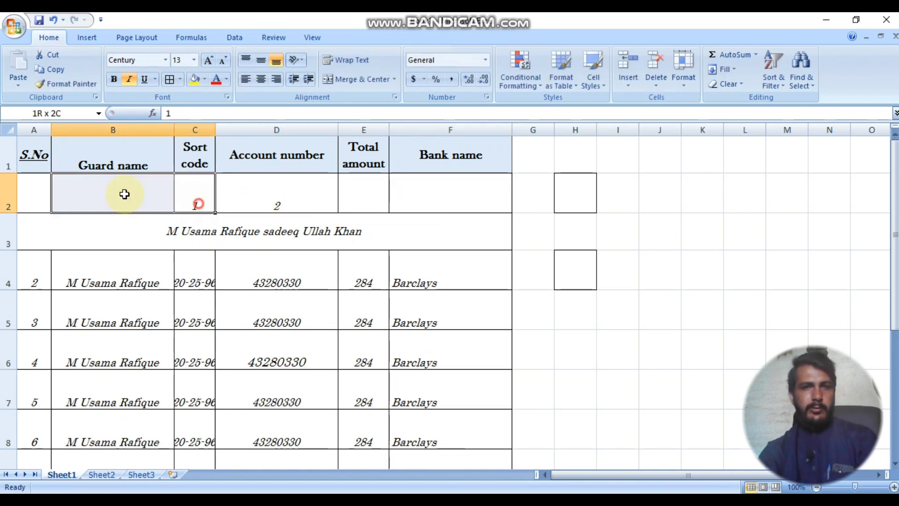
pyautogui.click(360, 79)
pyautogui.moveTo(380, 191); pyautogui.dragTo(318, 193)
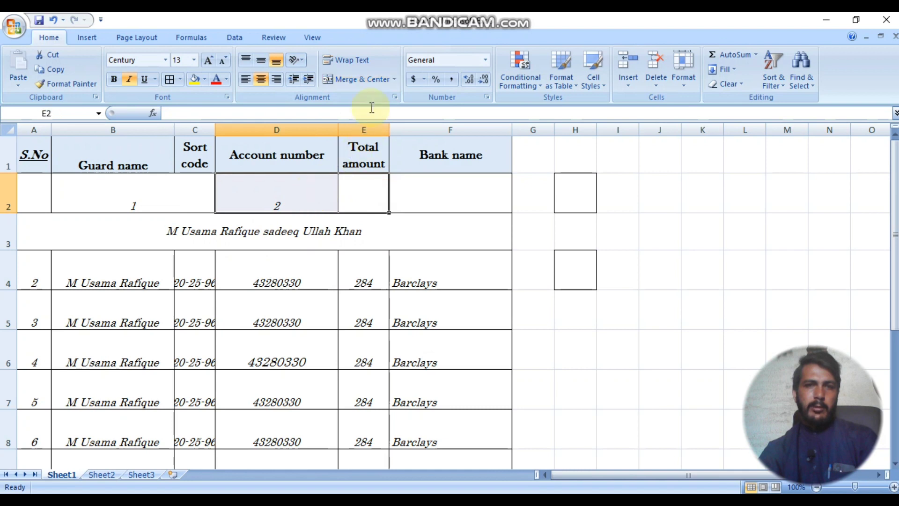
pyautogui.click(361, 79)
# Step: Make row 2 shorter and enter 3 in cell F2
pyautogui.click(270, 281)
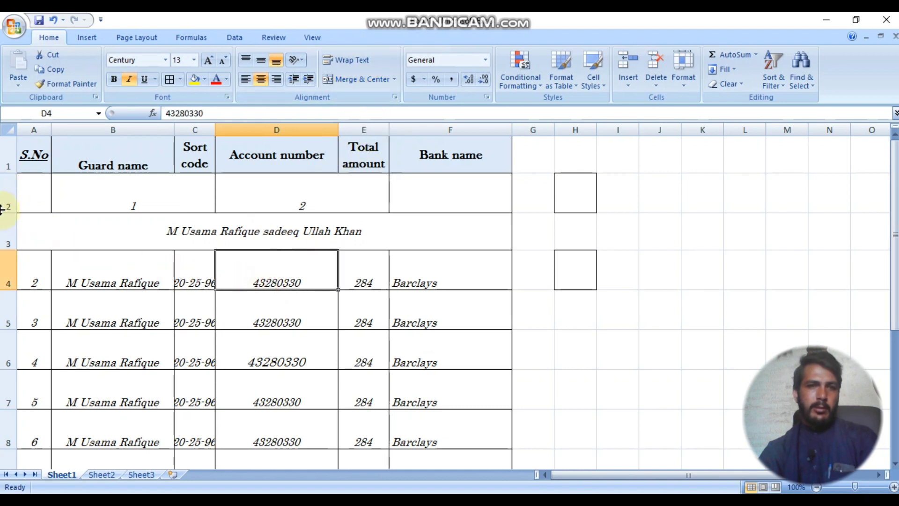
pyautogui.moveTo(2, 209); pyautogui.dragTo(2, 185)
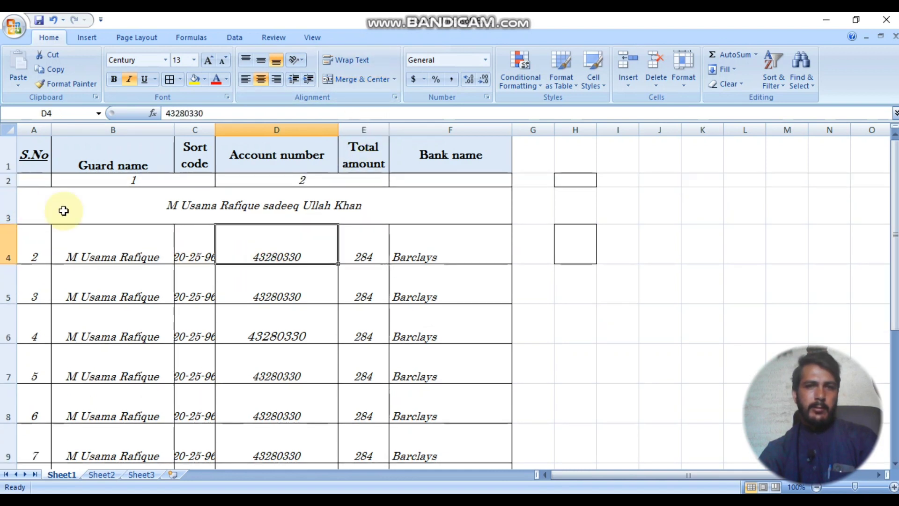
pyautogui.click(243, 213)
pyautogui.click(346, 326)
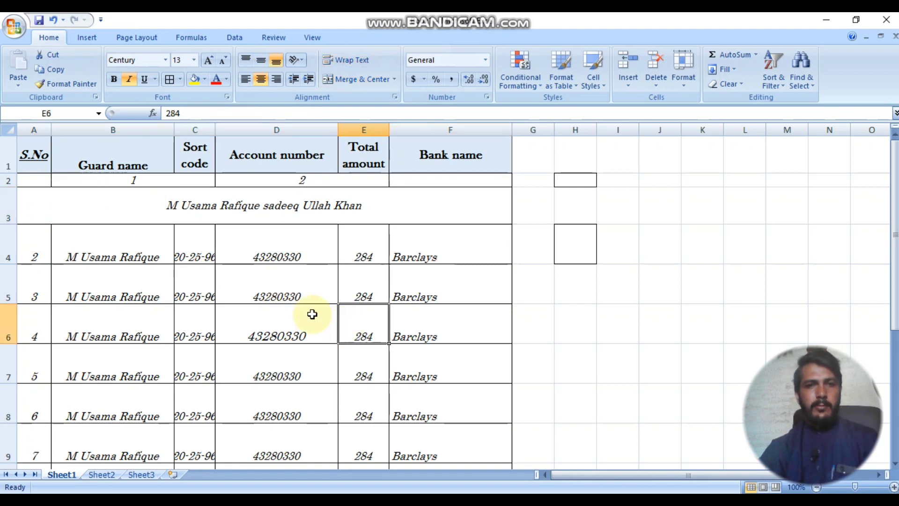
pyautogui.click(419, 179)
pyautogui.write('4')
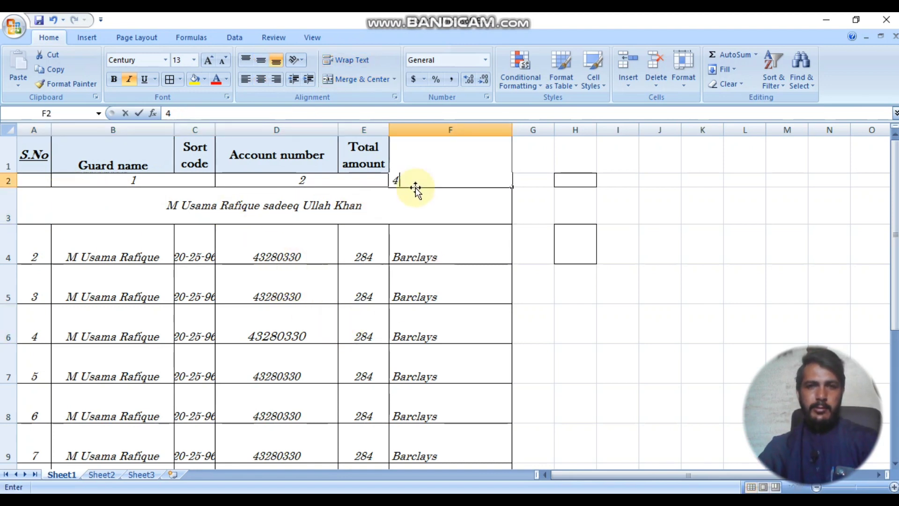
pyautogui.press('BackSpace')
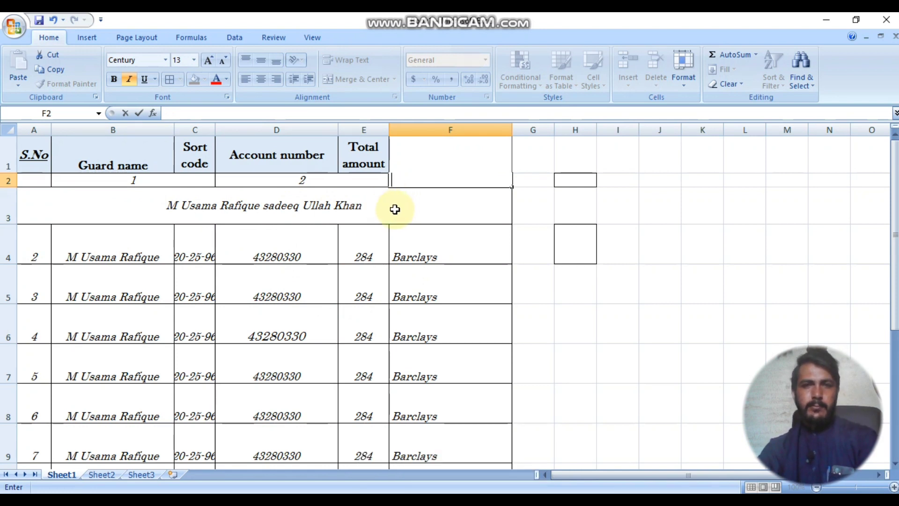
pyautogui.write('3')
pyautogui.click(142, 216)
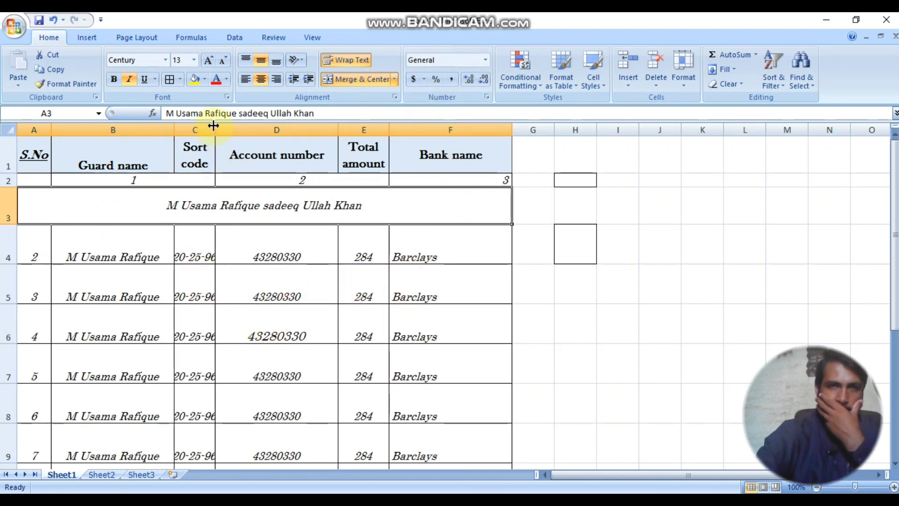
# Step: Widen column C so the Sort code header fits on one line and codes like 20-25-96 show fully
pyautogui.moveTo(214, 126); pyautogui.dragTo(260, 126)
pyautogui.click(305, 315)
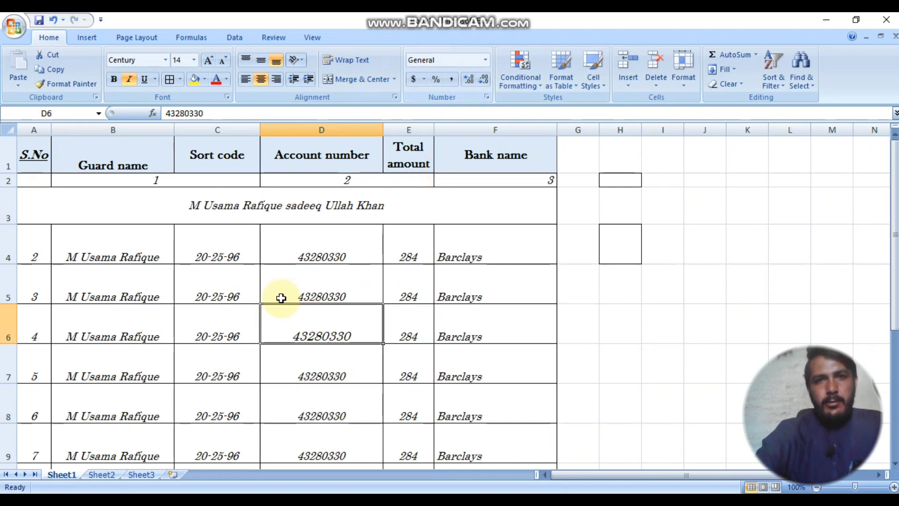
pyautogui.click(96, 255)
pyautogui.click(224, 247)
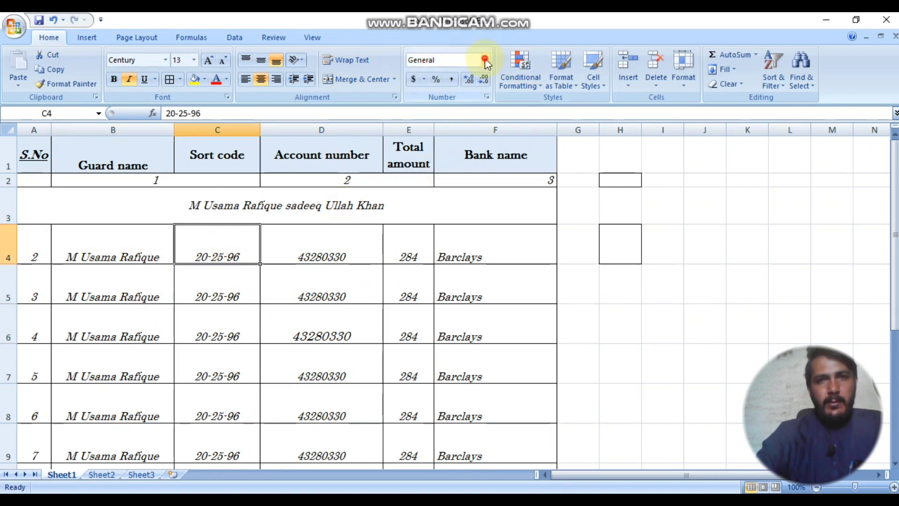
pyautogui.click(485, 60)
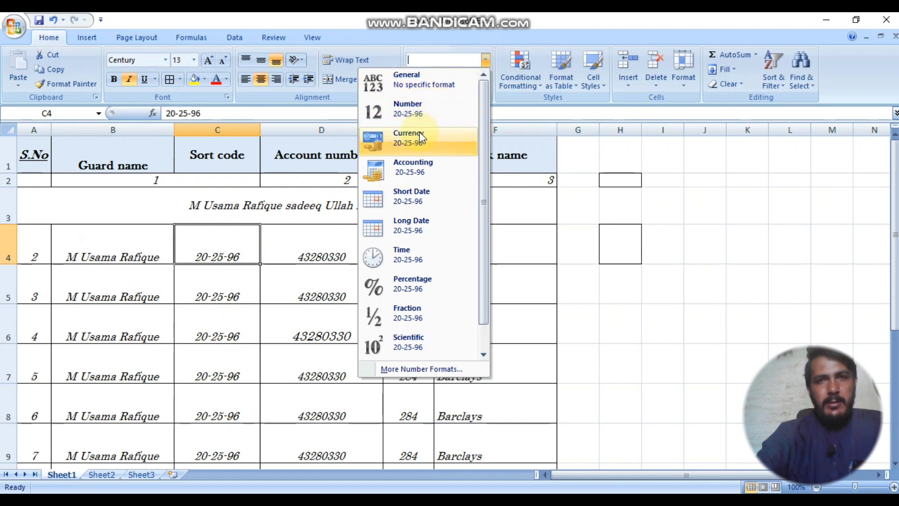
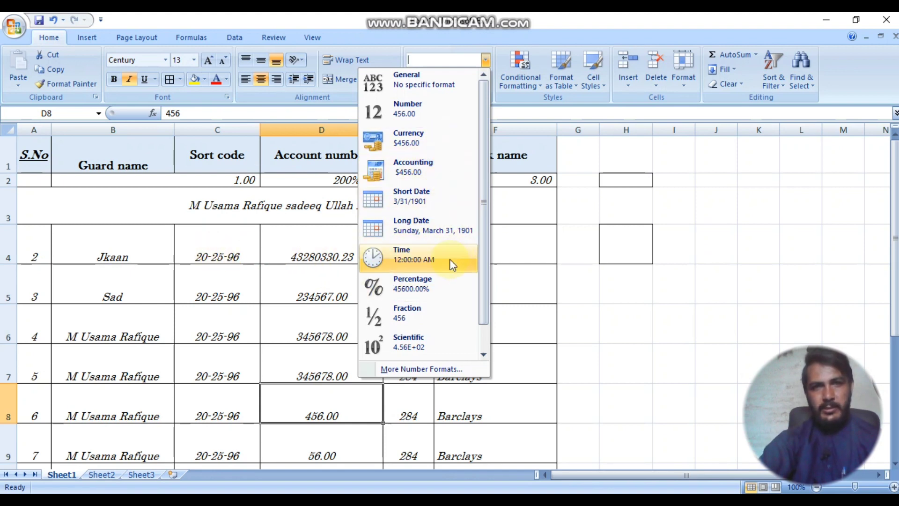
# Step: Dismiss the number format list, keeping 456.00 in D8 two-decimal, and select E4
pyautogui.click(297, 291)
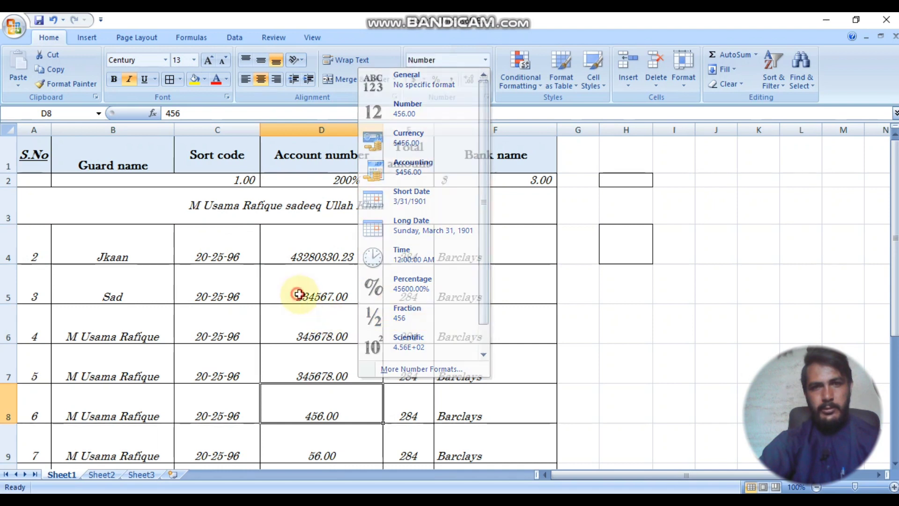
pyautogui.click(408, 249)
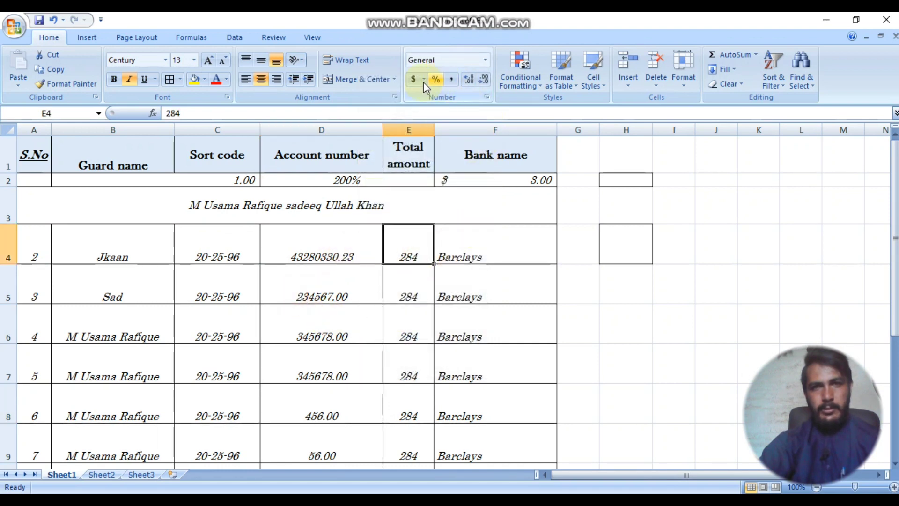
# Step: Show E4 and E6 as percentages (28400%) and give B2 a dollar accounting format
pyautogui.click(435, 80)
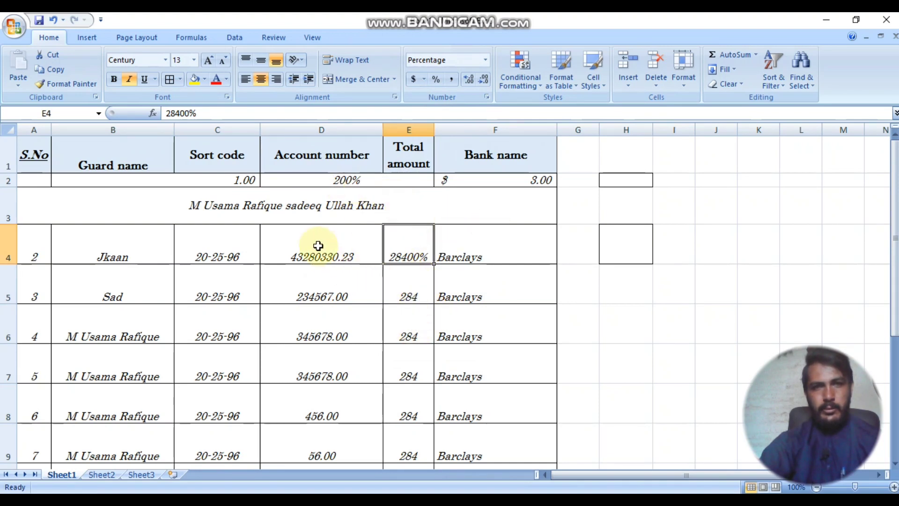
pyautogui.click(238, 180)
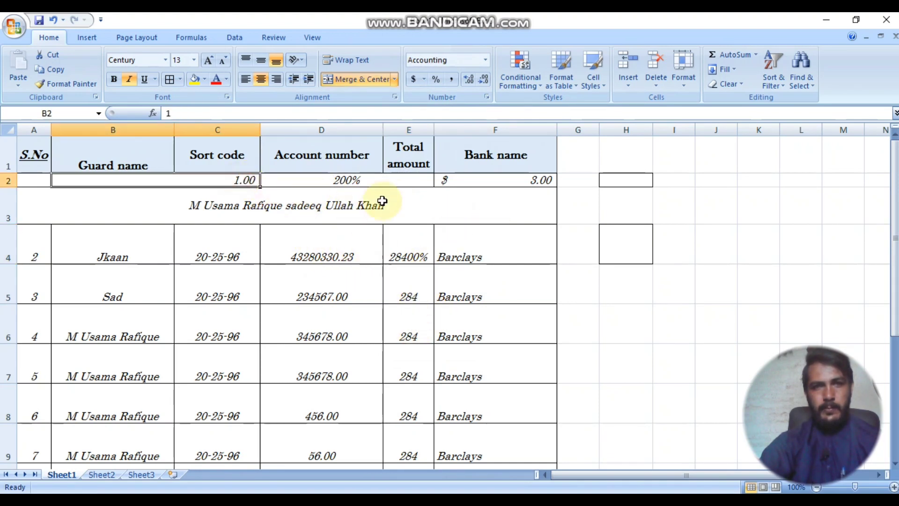
pyautogui.click(414, 81)
pyautogui.click(405, 324)
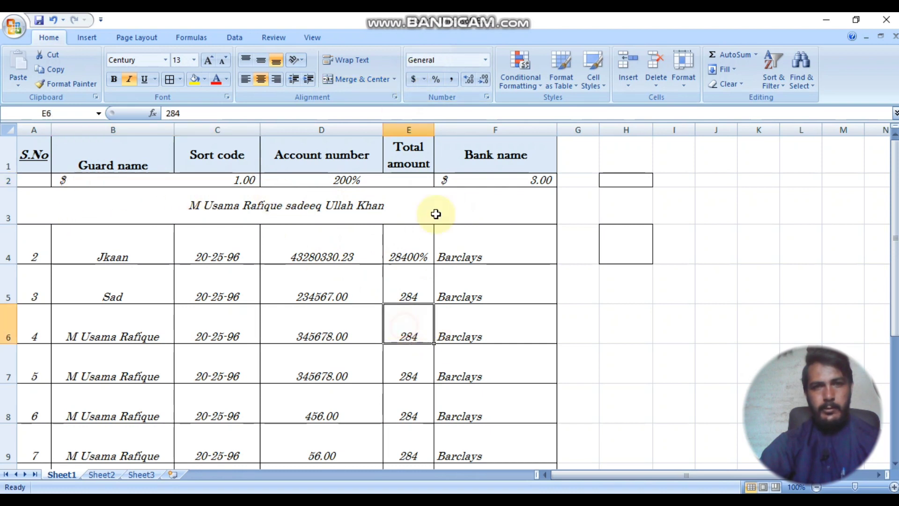
pyautogui.click(436, 79)
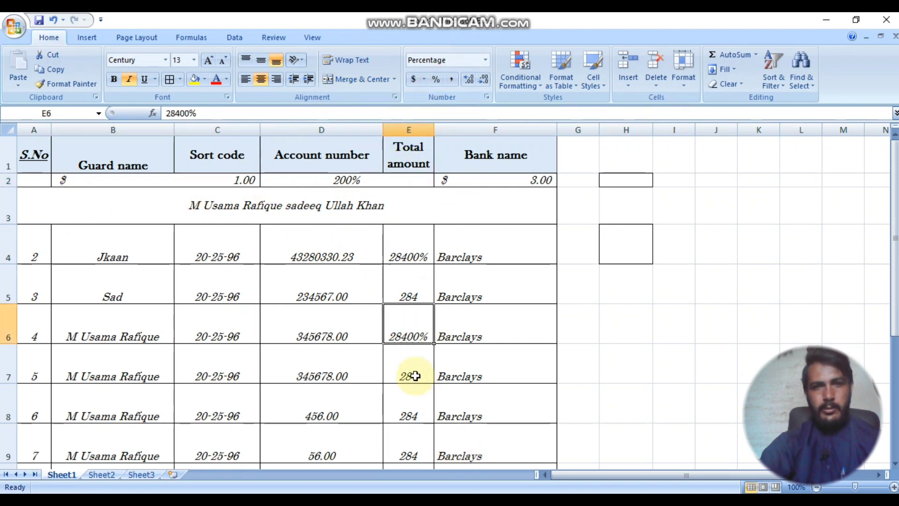
# Step: Enter 23 in E7 and format it as $ 23.00 accounting
pyautogui.click(411, 370)
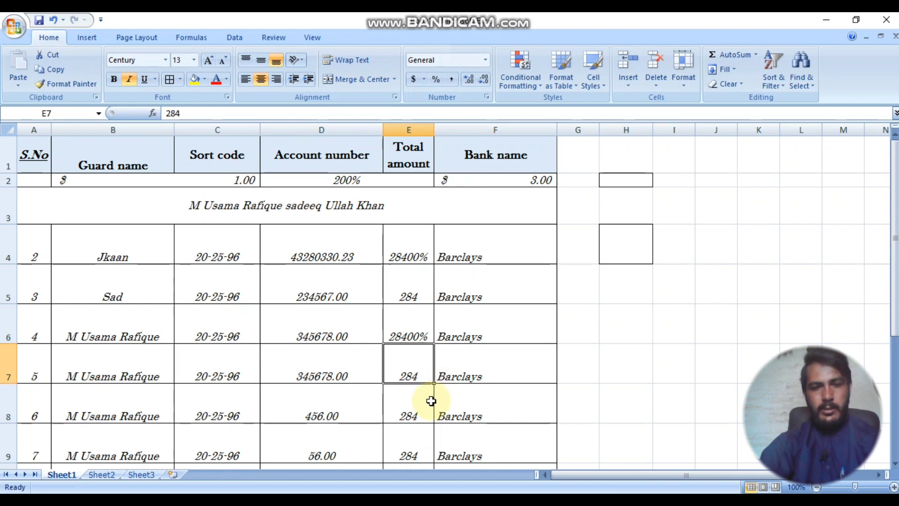
pyautogui.write('23')
pyautogui.press('Return')
pyautogui.click(411, 368)
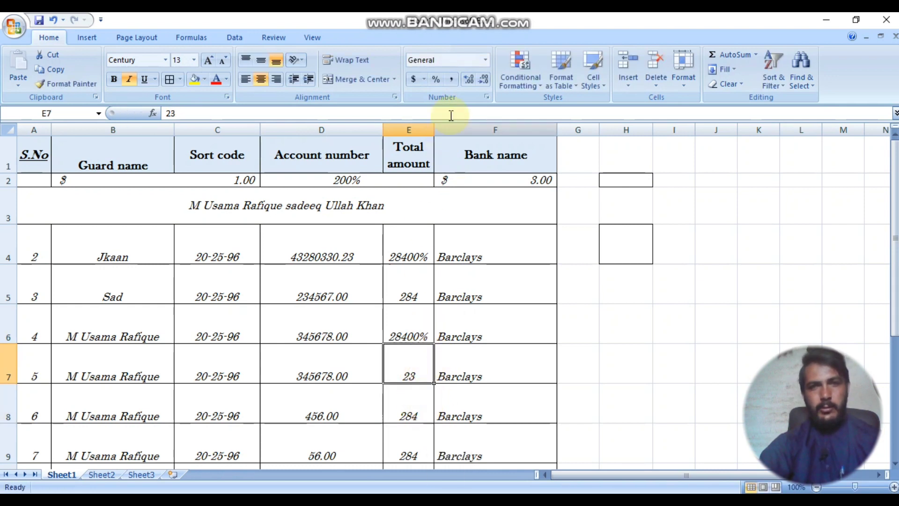
pyautogui.click(436, 79)
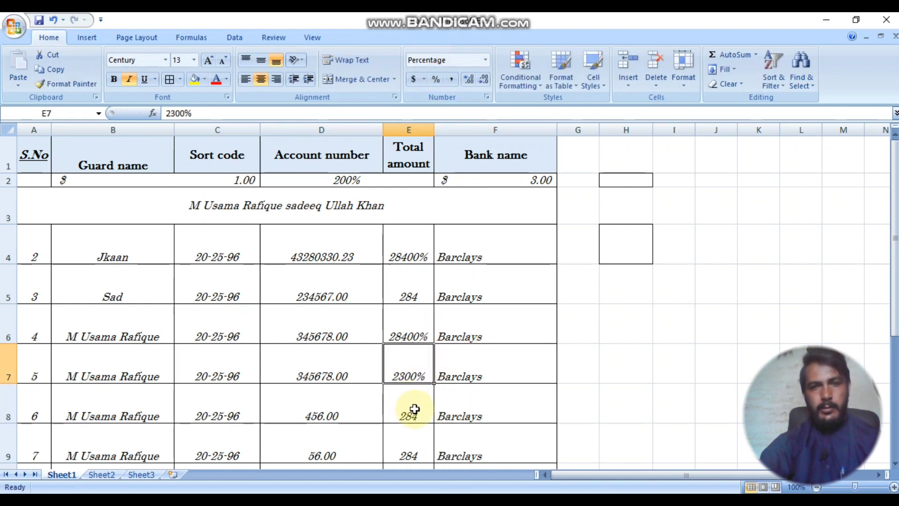
pyautogui.click(413, 81)
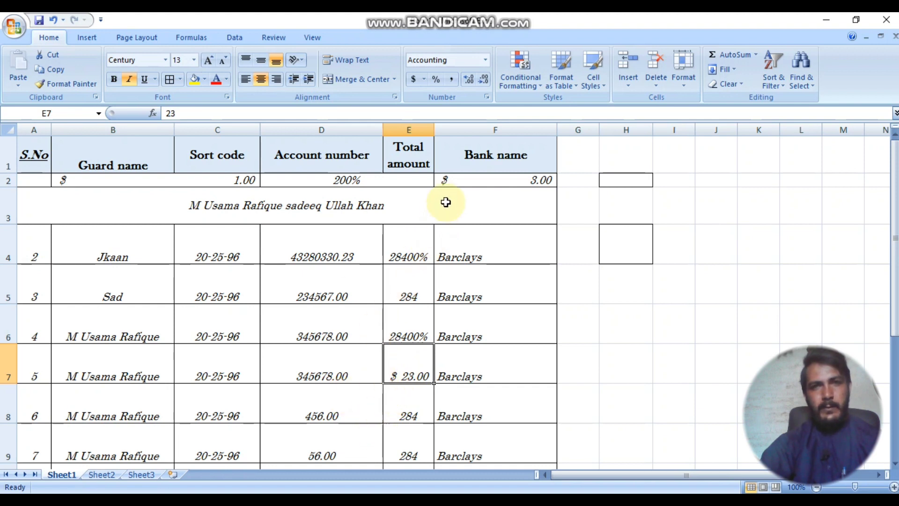
# Step: Apply Comma Style to D6 so its account number reads 345,678.00
pyautogui.click(342, 328)
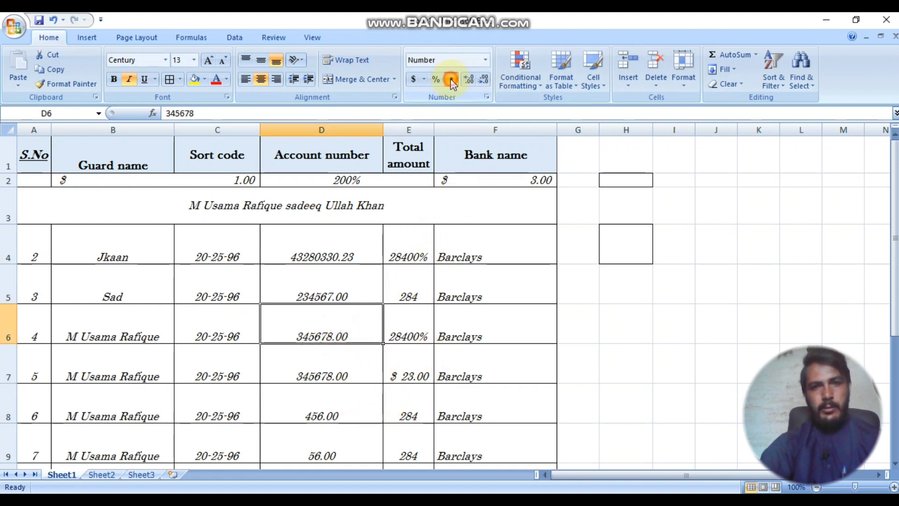
pyautogui.click(312, 285)
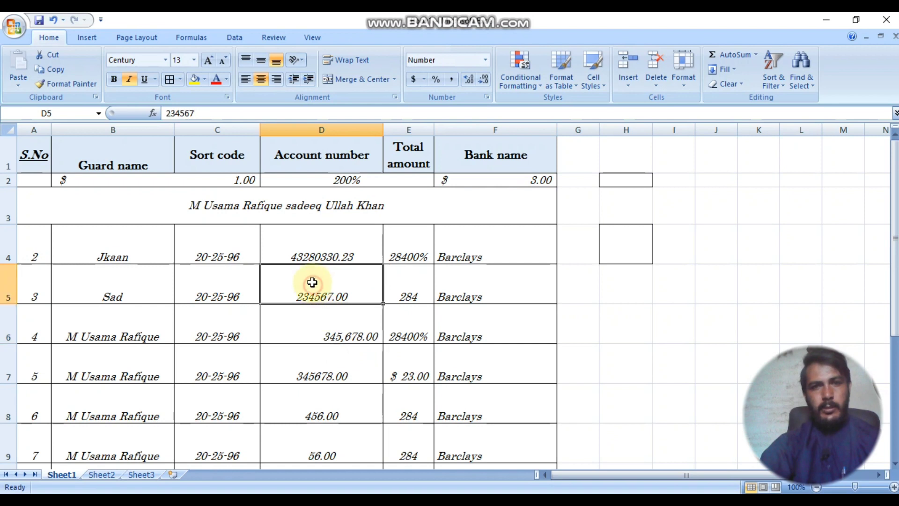
pyautogui.click(306, 255)
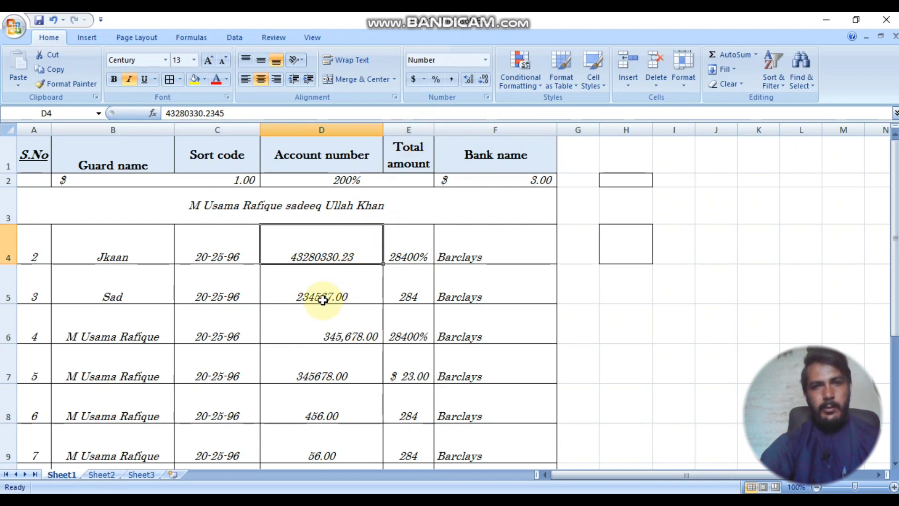
pyautogui.doubleClick(326, 256)
pyautogui.click(327, 287)
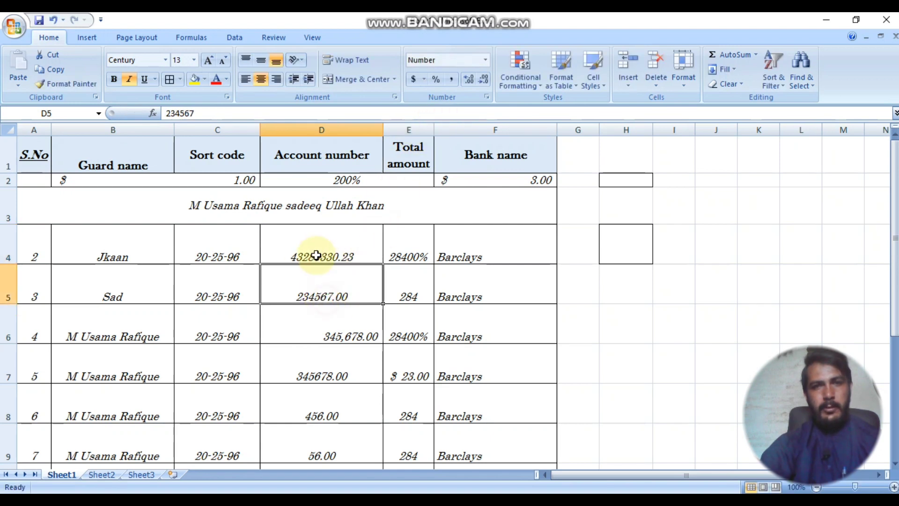
pyautogui.click(315, 254)
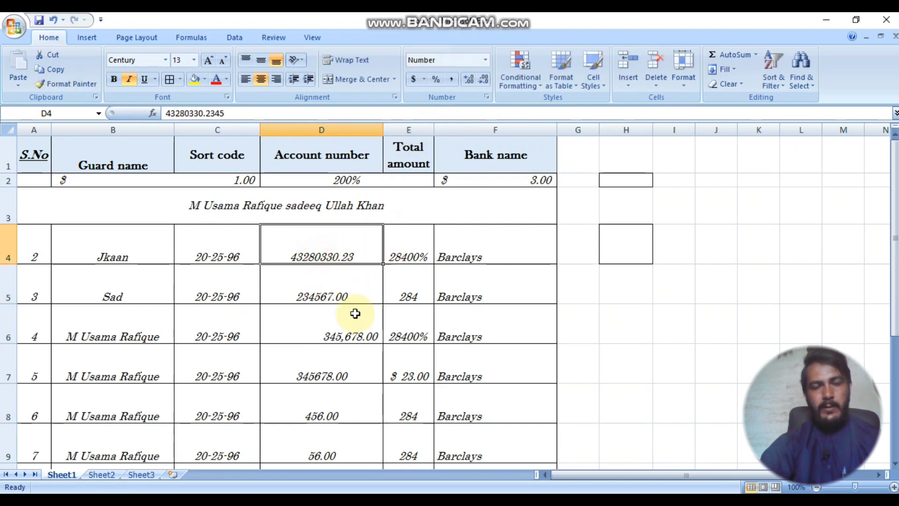
pyautogui.click(451, 80)
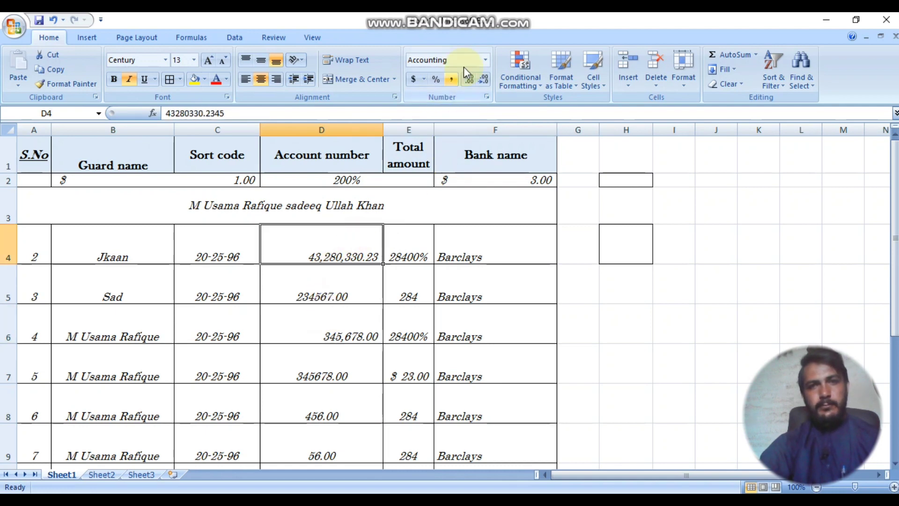
pyautogui.click(485, 60)
pyautogui.click(445, 85)
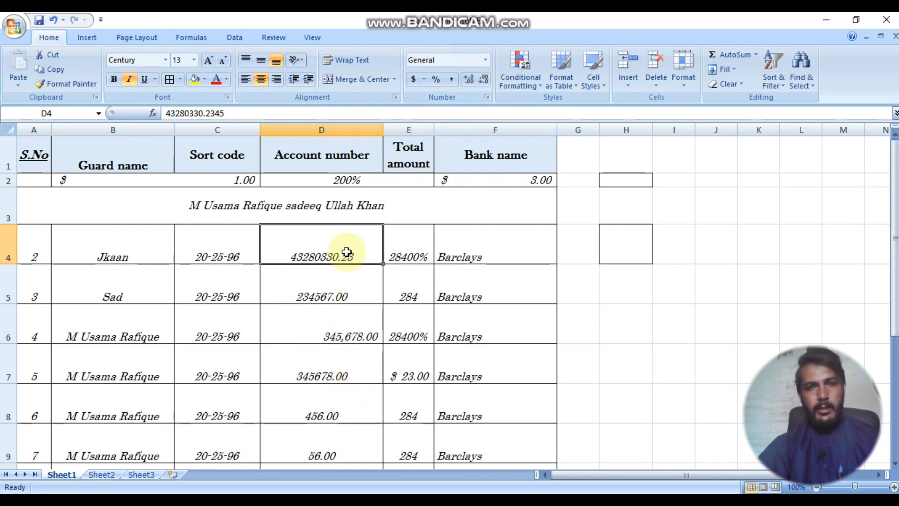
pyautogui.moveTo(346, 256); pyautogui.dragTo(337, 440)
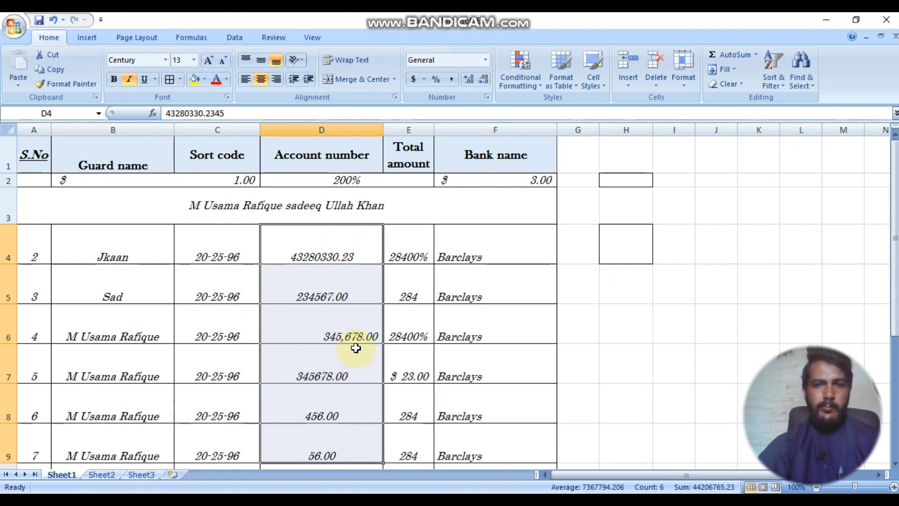
pyautogui.click(358, 286)
pyautogui.moveTo(356, 255); pyautogui.dragTo(342, 423)
pyautogui.moveTo(360, 251); pyautogui.dragTo(354, 321)
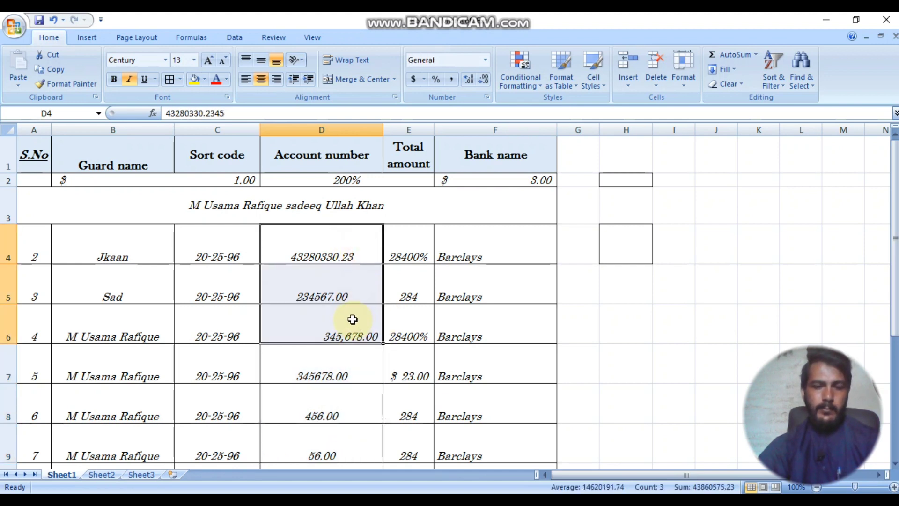
pyautogui.hotkey('ctrl', 'd')
pyautogui.click(352, 319)
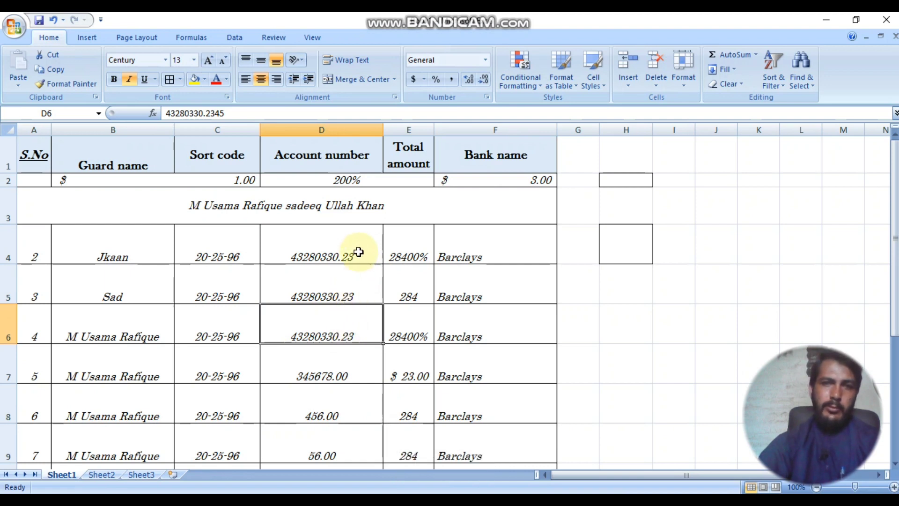
pyautogui.moveTo(357, 249); pyautogui.dragTo(354, 321)
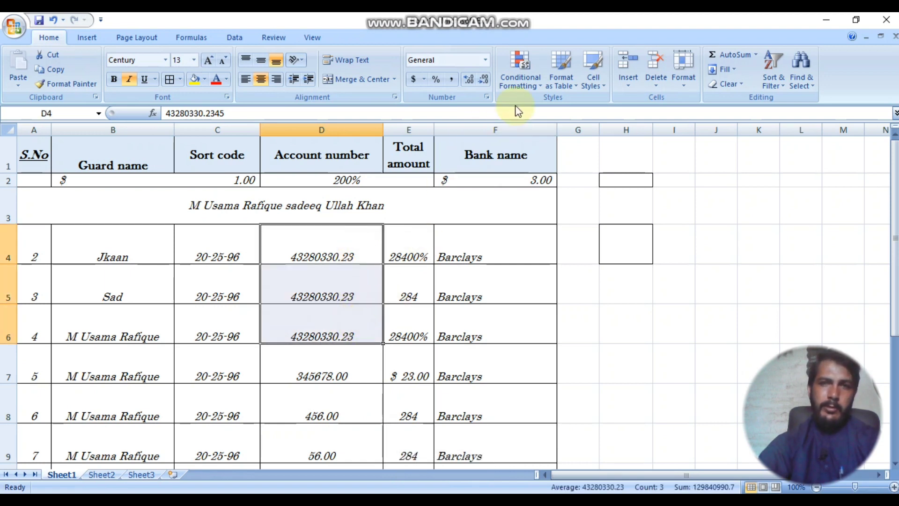
pyautogui.click(481, 80)
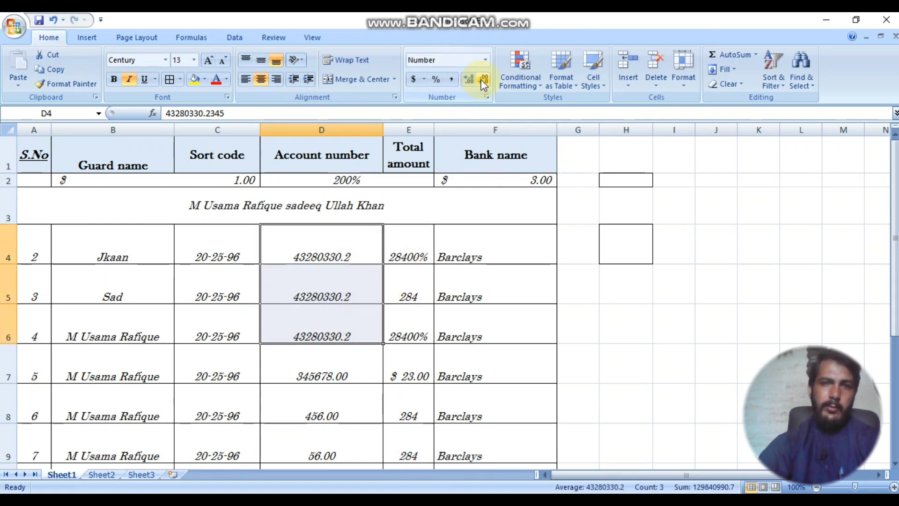
pyautogui.click(471, 79)
pyautogui.click(471, 78)
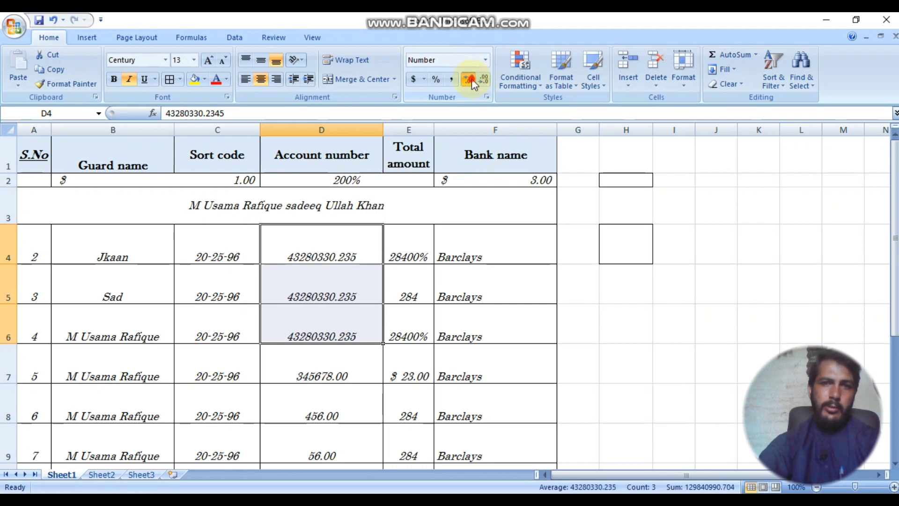
pyautogui.click(472, 79)
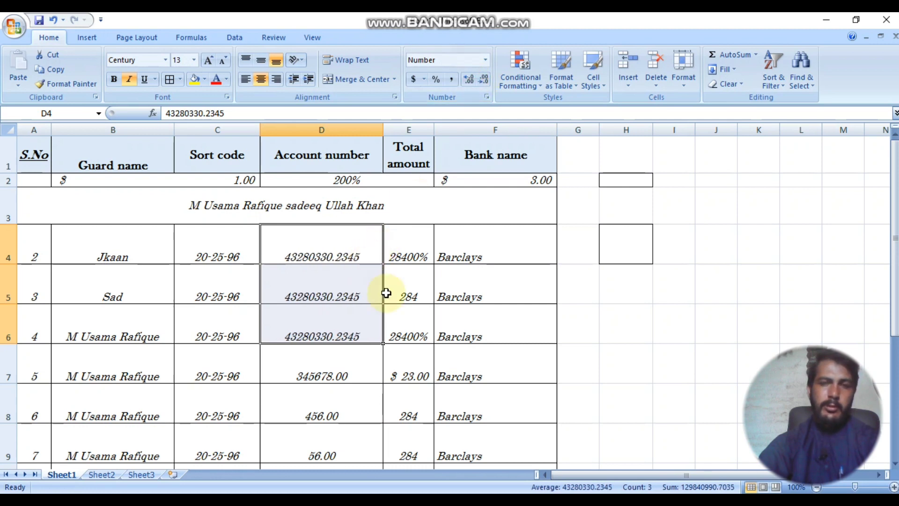
pyautogui.click(485, 80)
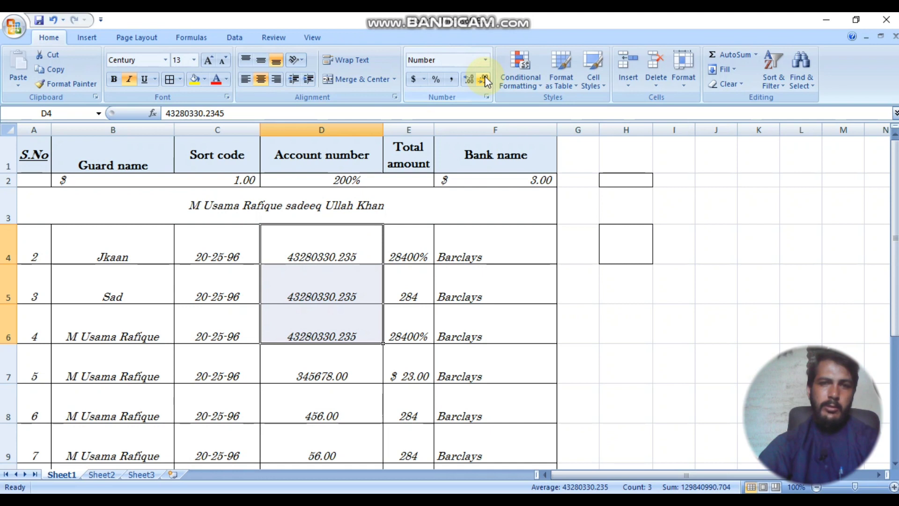
pyautogui.click(485, 78)
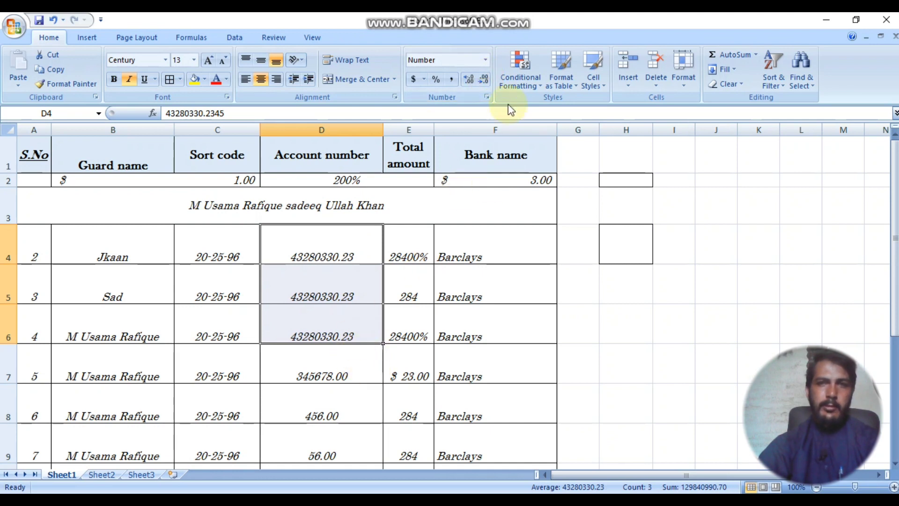
pyautogui.click(346, 406)
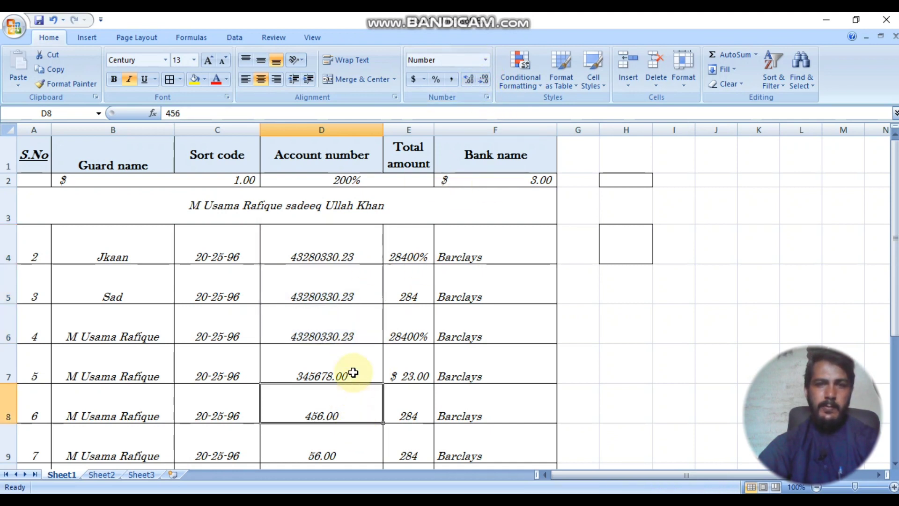
pyautogui.click(470, 79)
pyautogui.click(471, 80)
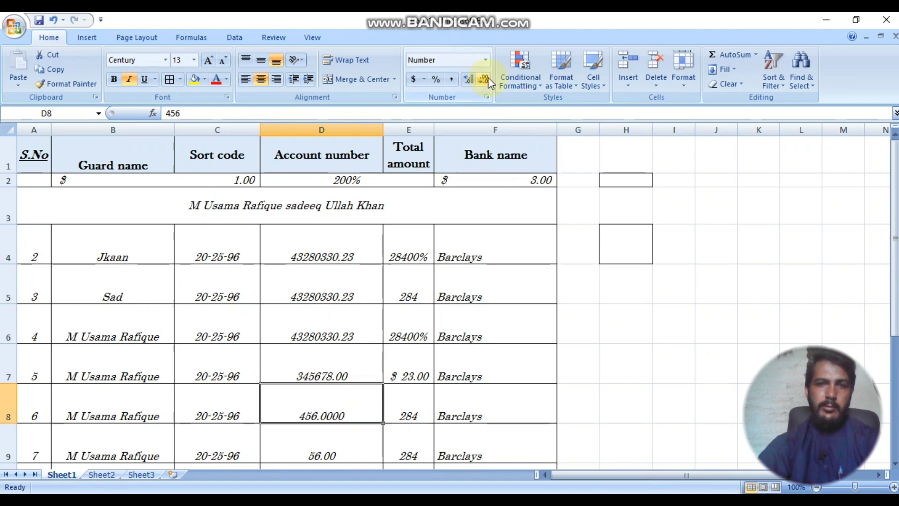
pyautogui.click(487, 79)
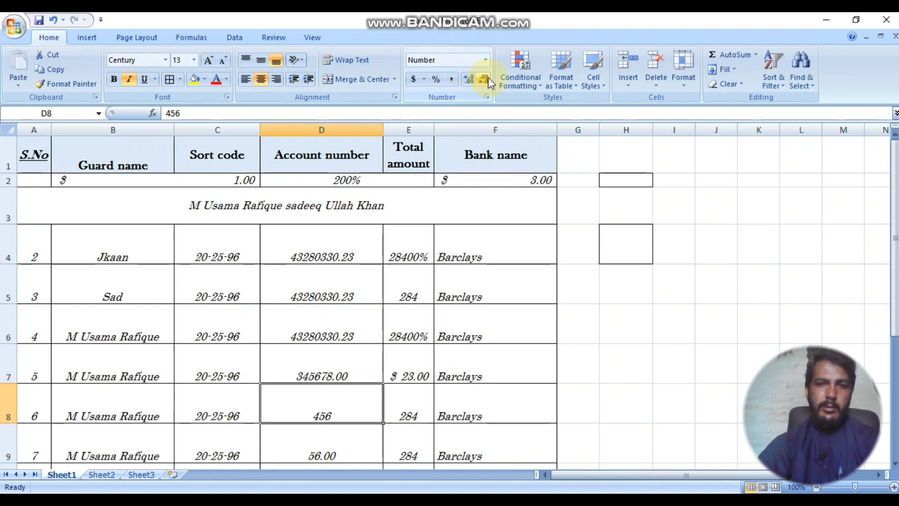
pyautogui.click(346, 130)
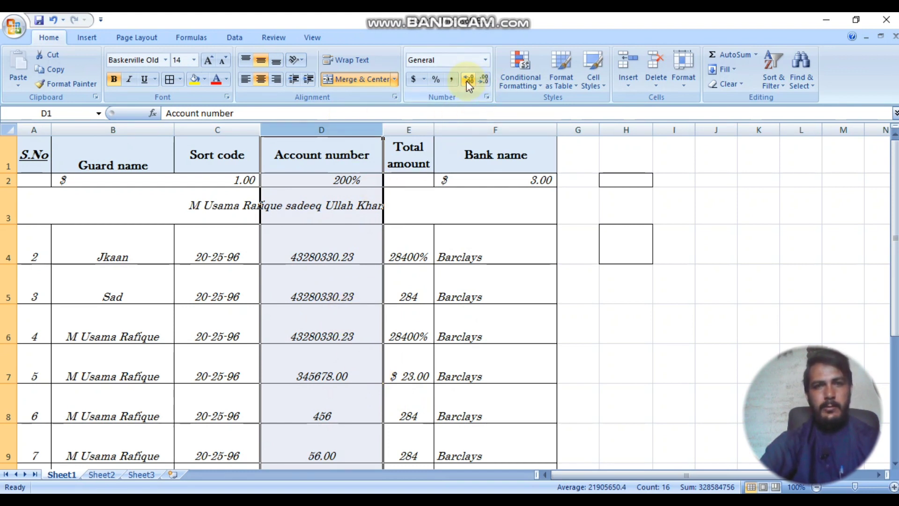
pyautogui.click(280, 180)
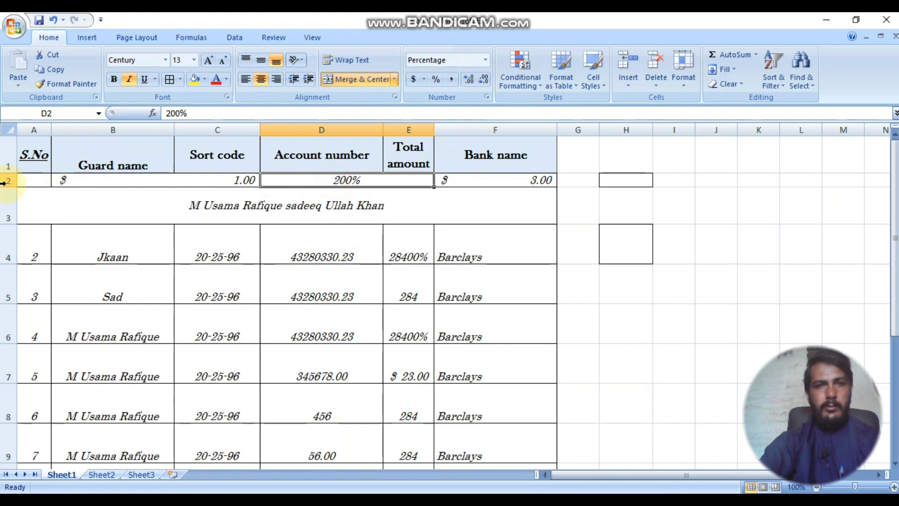
pyautogui.moveTo(8, 179); pyautogui.dragTo(19, 215)
pyautogui.click(409, 272)
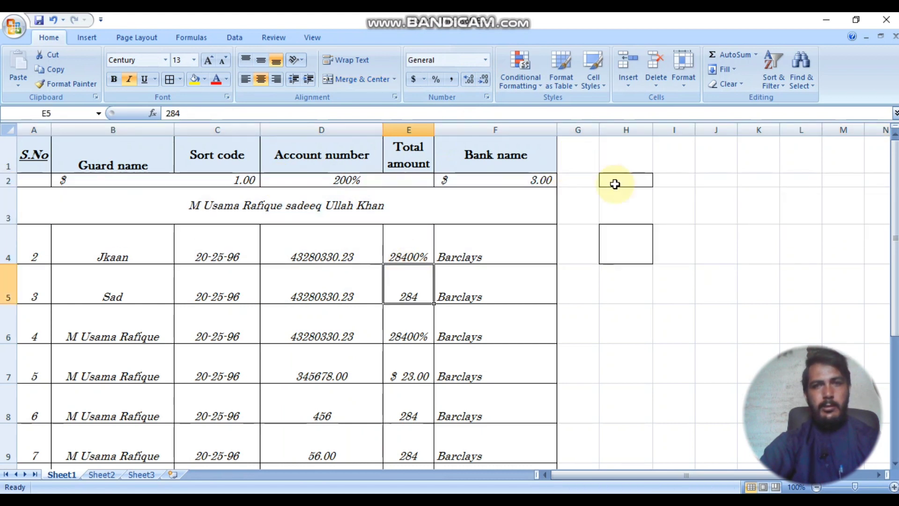
pyautogui.moveTo(317, 251); pyautogui.dragTo(295, 367)
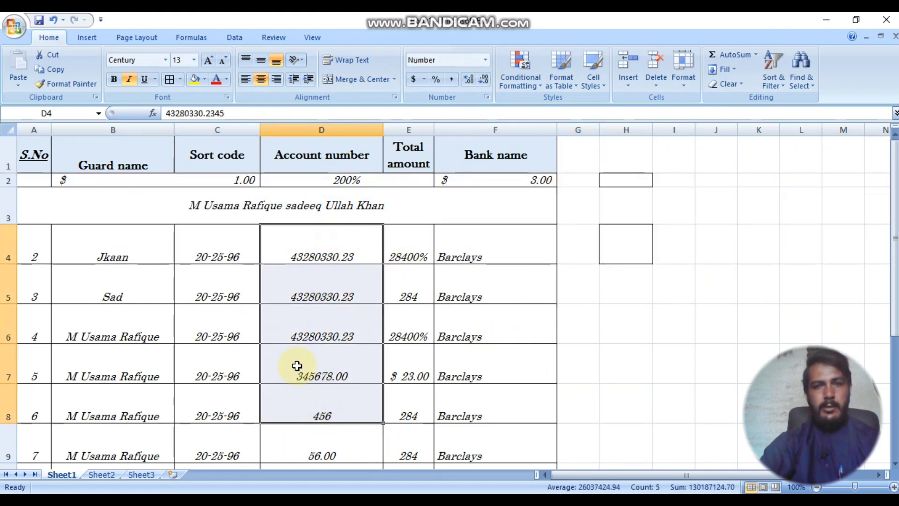
pyautogui.click(225, 131)
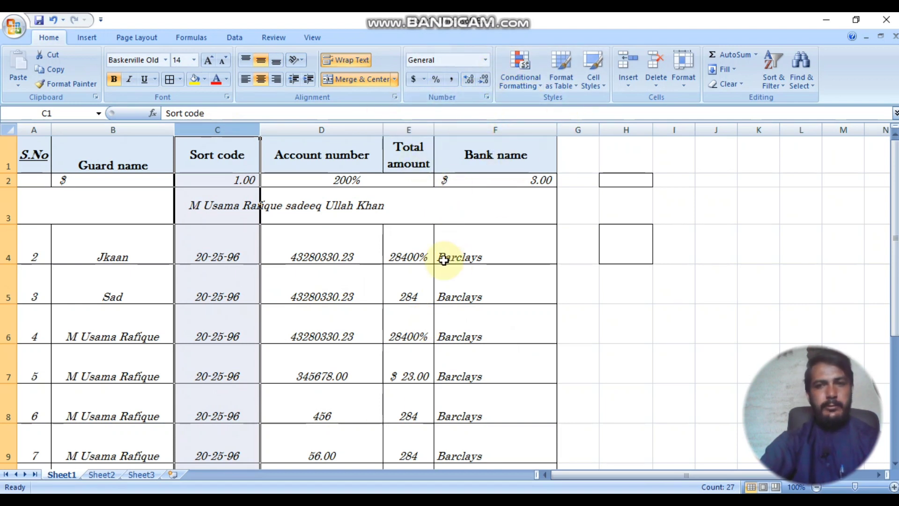
pyautogui.click(503, 288)
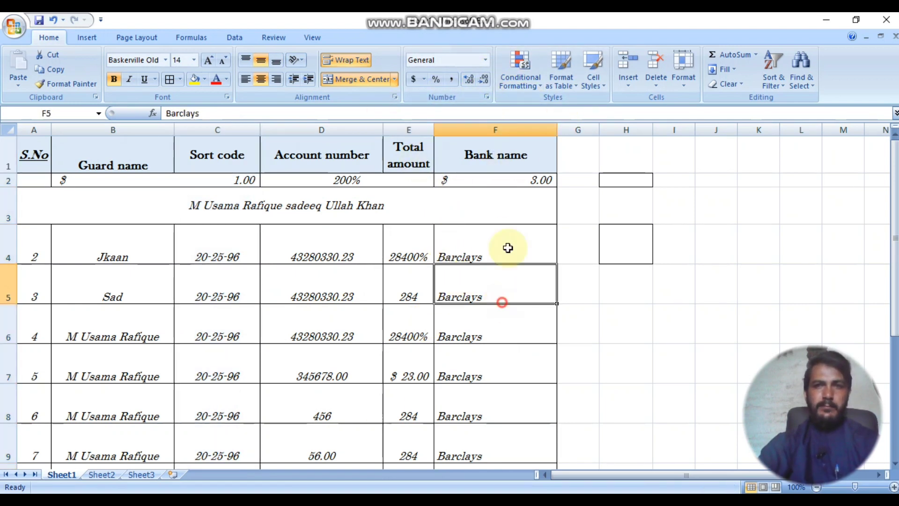
pyautogui.click(539, 89)
pyautogui.moveTo(515, 120)
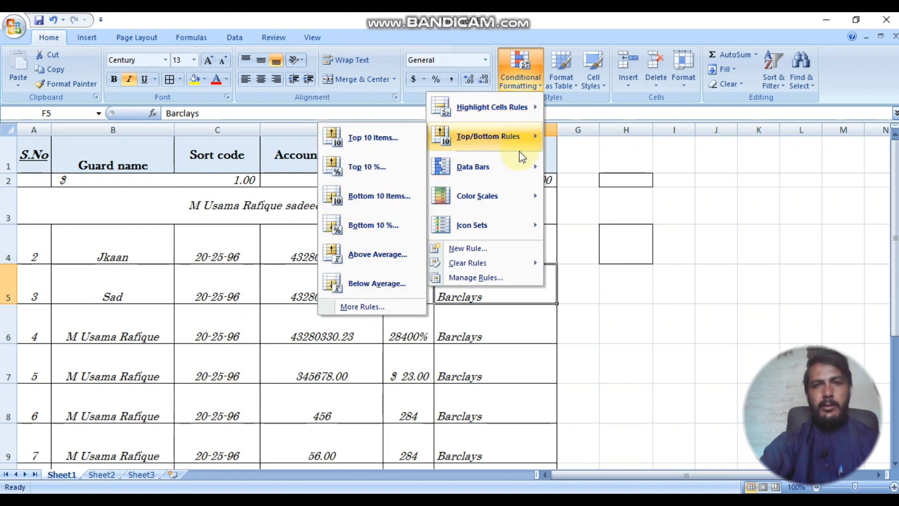
pyautogui.moveTo(492, 199)
pyautogui.moveTo(485, 176)
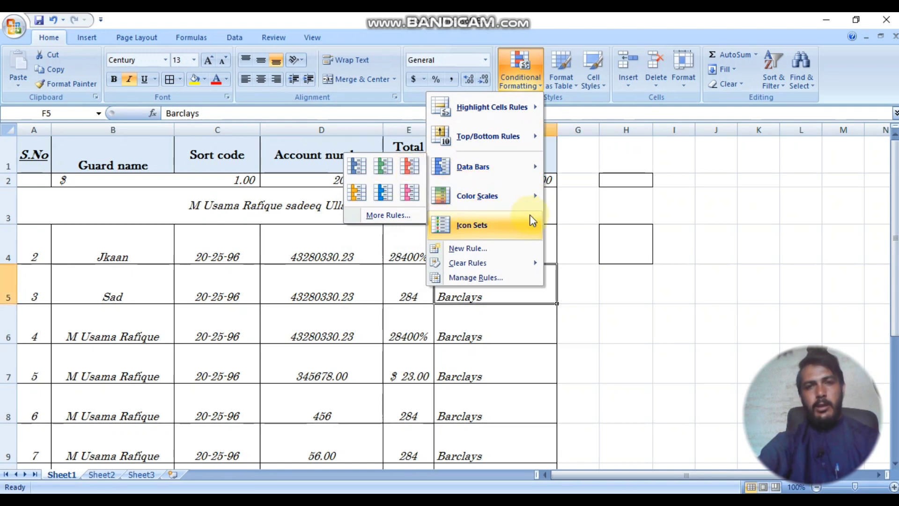
pyautogui.moveTo(482, 226)
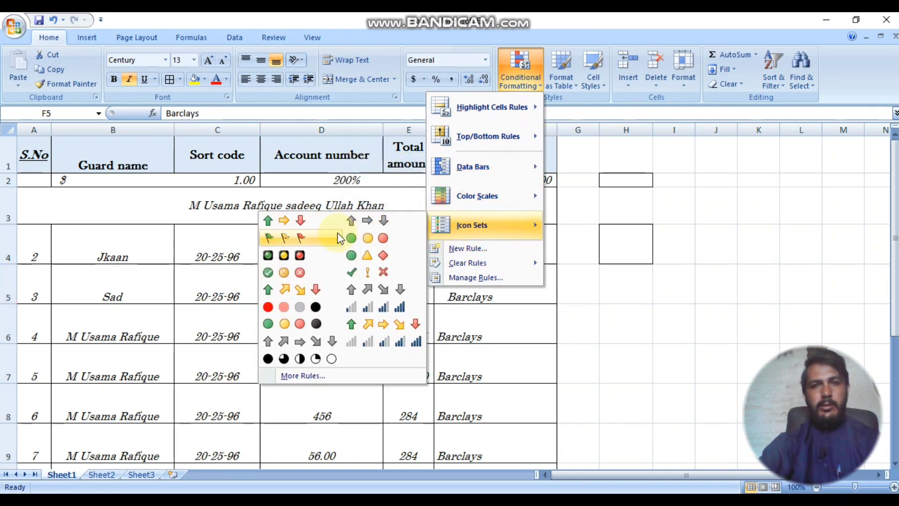
pyautogui.moveTo(468, 109)
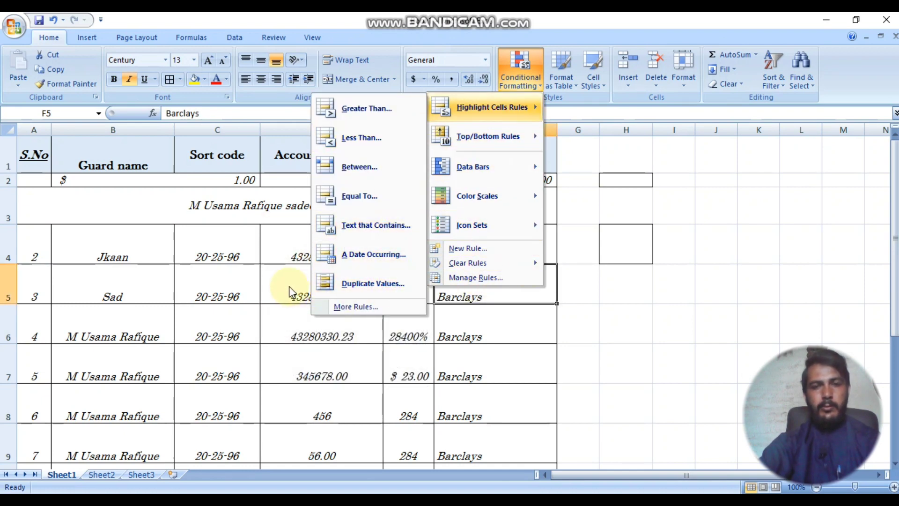
pyautogui.click(276, 281)
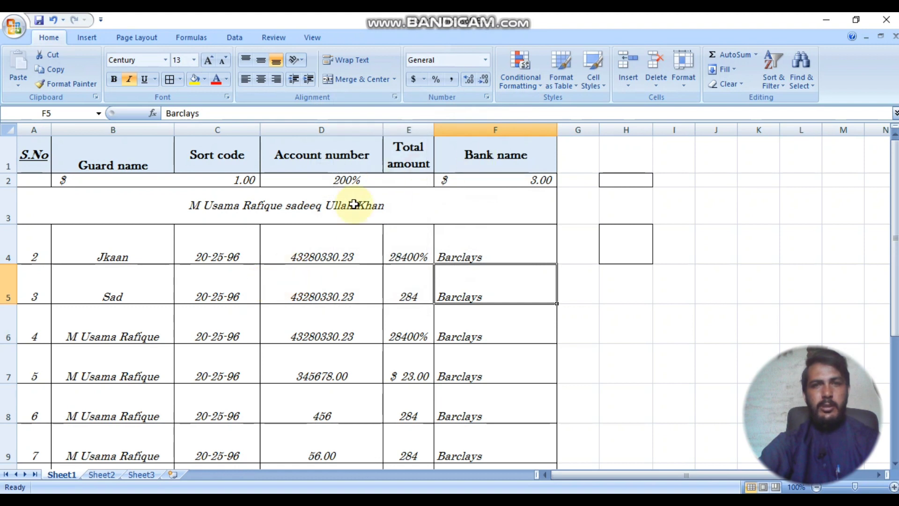
pyautogui.click(538, 83)
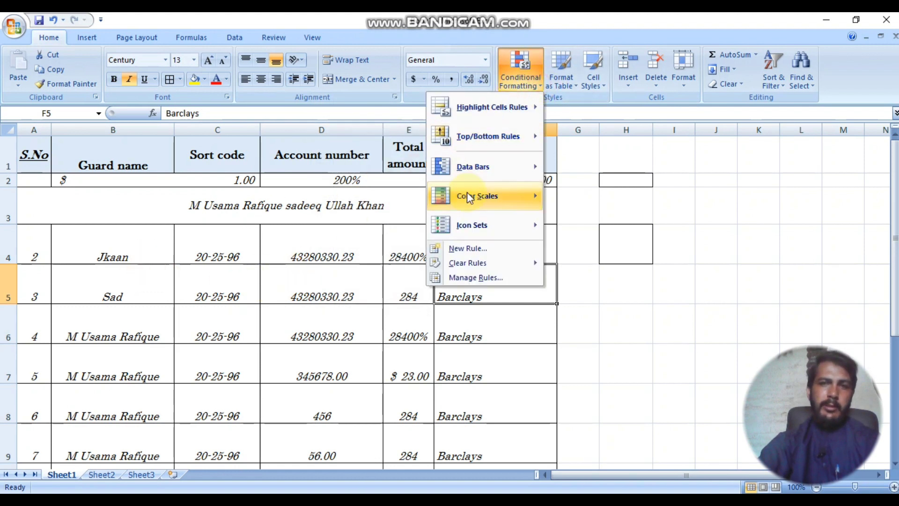
pyautogui.moveTo(463, 109)
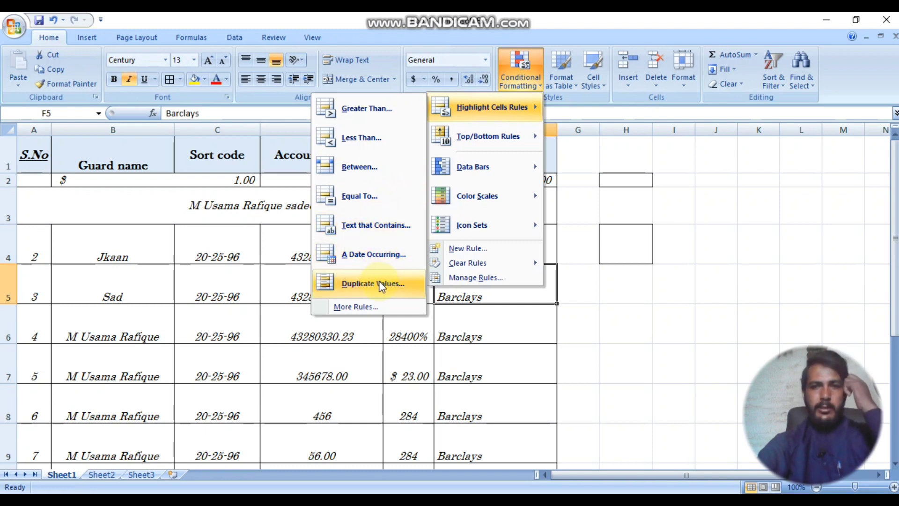
pyautogui.click(141, 246)
pyautogui.click(141, 247)
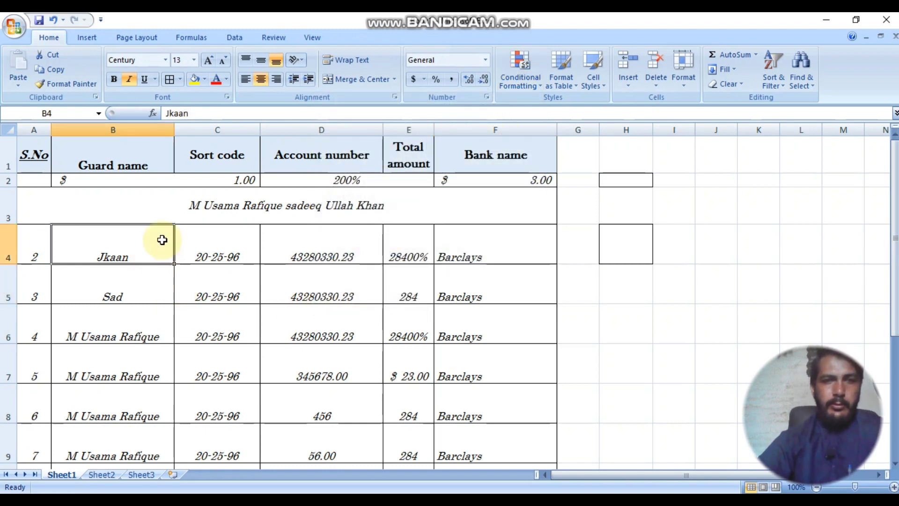
# Step: Retype the guard name in B4 with its shorter corrected spelling
pyautogui.scroll(-1, 170, 241)
pyautogui.scroll(1, 166, 240)
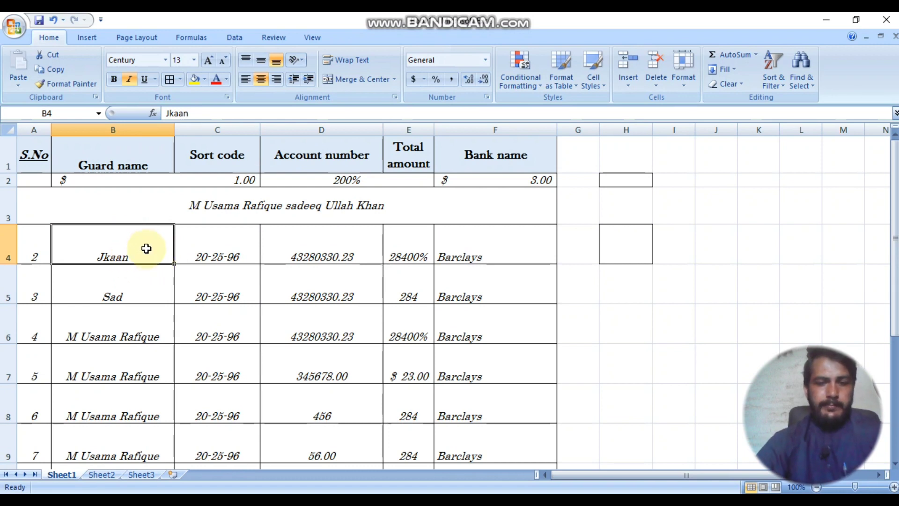
pyautogui.write('Jaan')
pyautogui.press('Return')
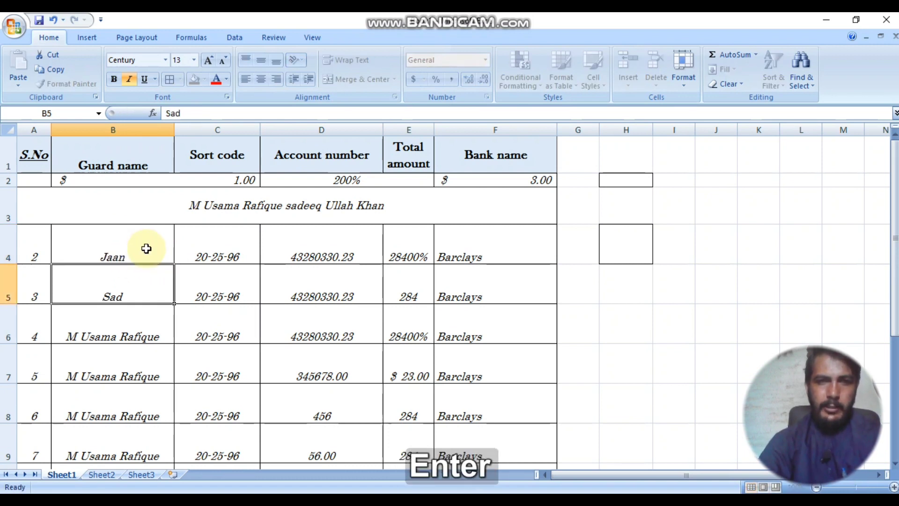
# Step: Scroll through the sheet to review the 13 guard rows
pyautogui.scroll(-3, 146, 248)
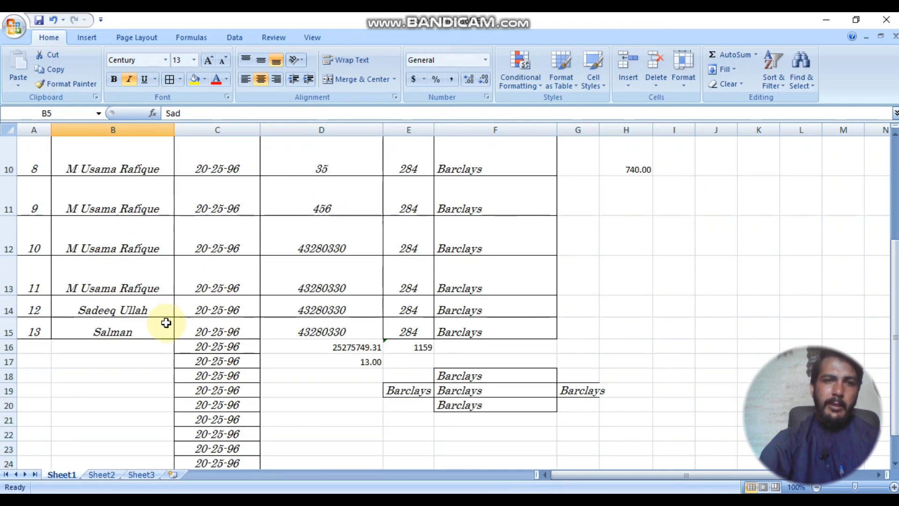
pyautogui.scroll(3, 167, 323)
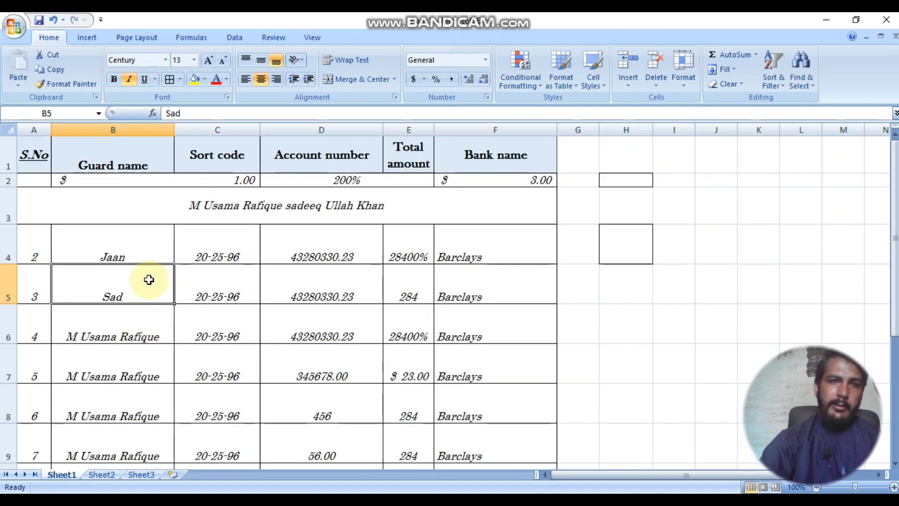
pyautogui.scroll(-1, 144, 267)
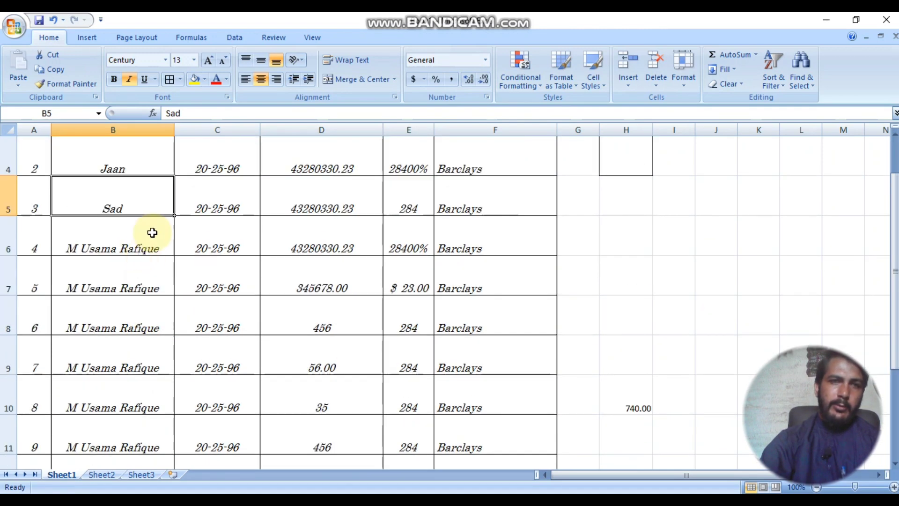
pyautogui.scroll(-2, 140, 281)
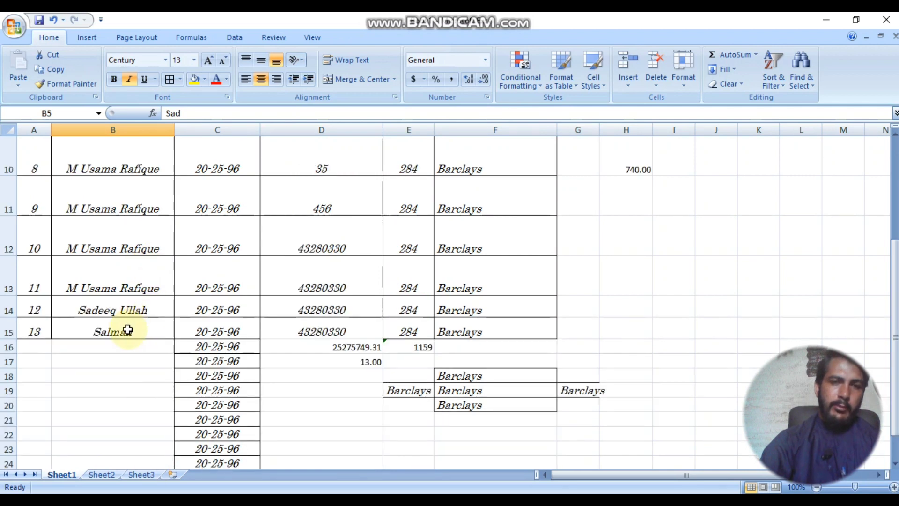
pyautogui.scroll(1, 141, 318)
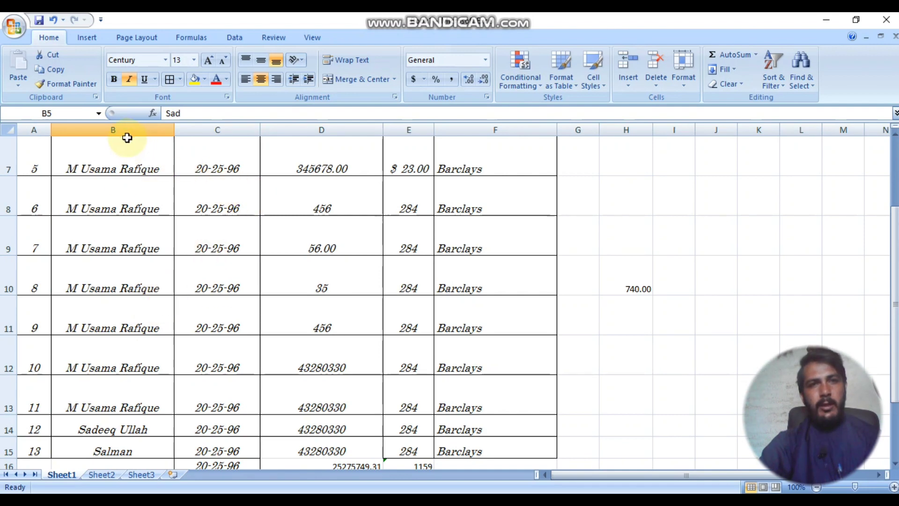
pyautogui.scroll(2, 141, 228)
pyautogui.scroll(-4, 141, 228)
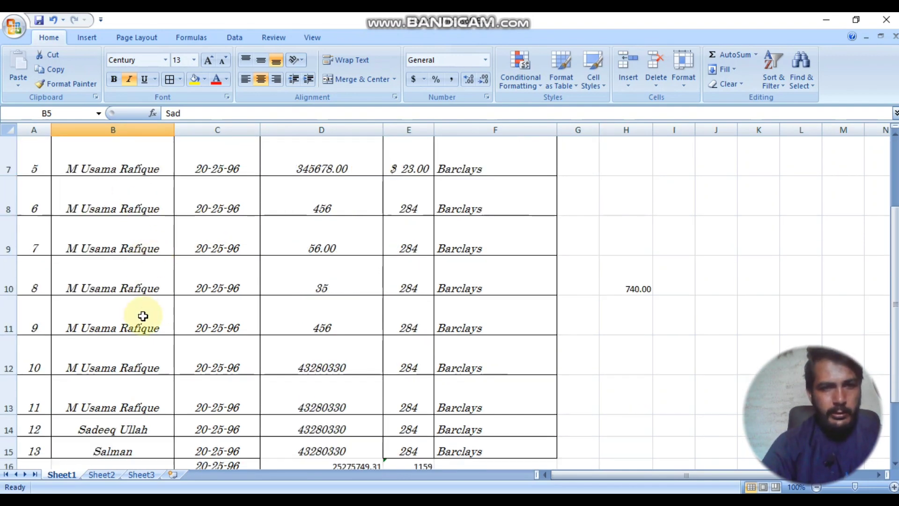
# Step: Enter guard names in B18 and B19, accepting the AutoComplete suggestion in B19
pyautogui.click(112, 253)
pyautogui.write('salam')
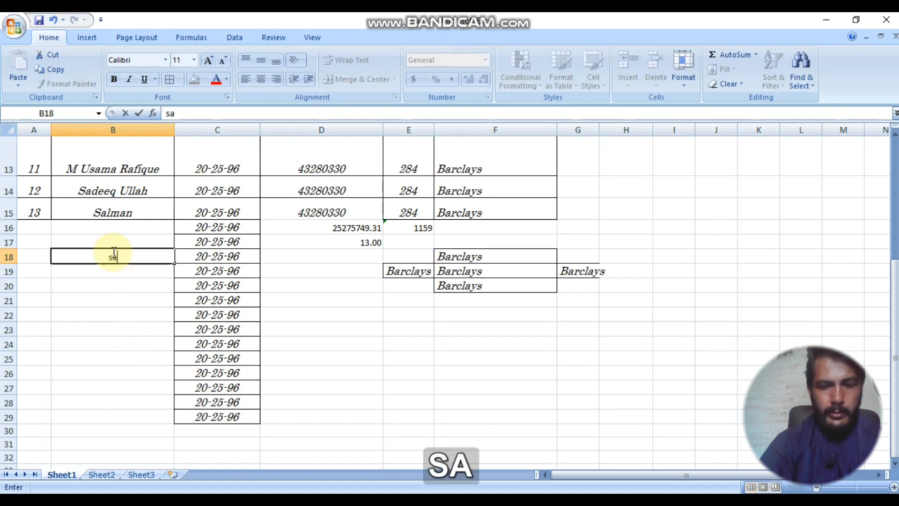
pyautogui.press('BackSpace')
pyautogui.press('BackSpace')
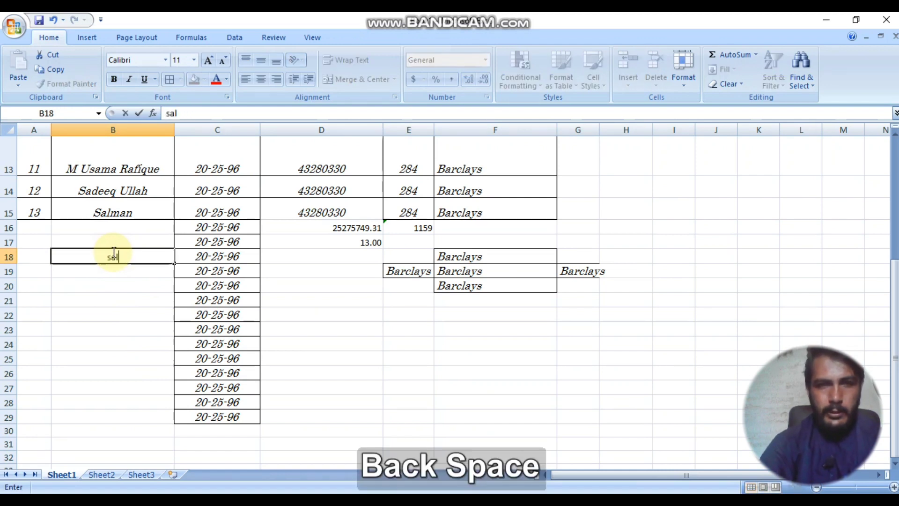
pyautogui.write('man')
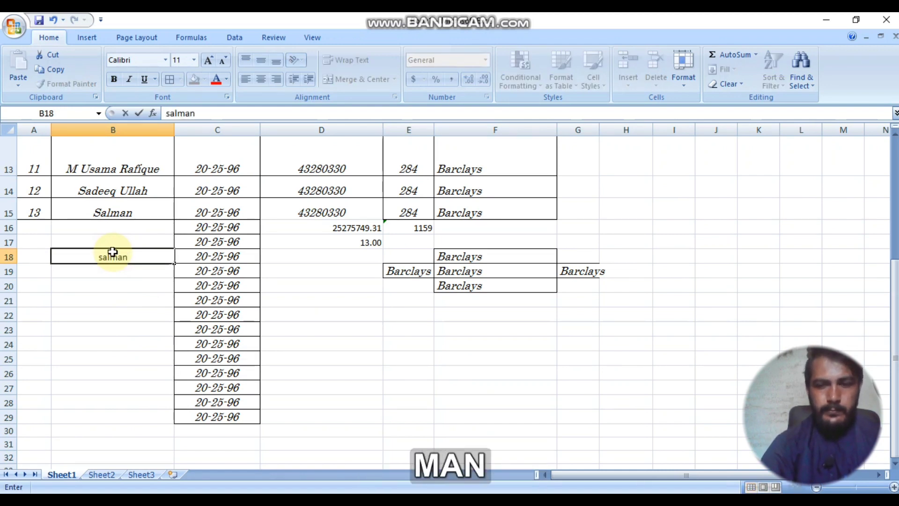
pyautogui.press('Return')
pyautogui.write('sadeeq')
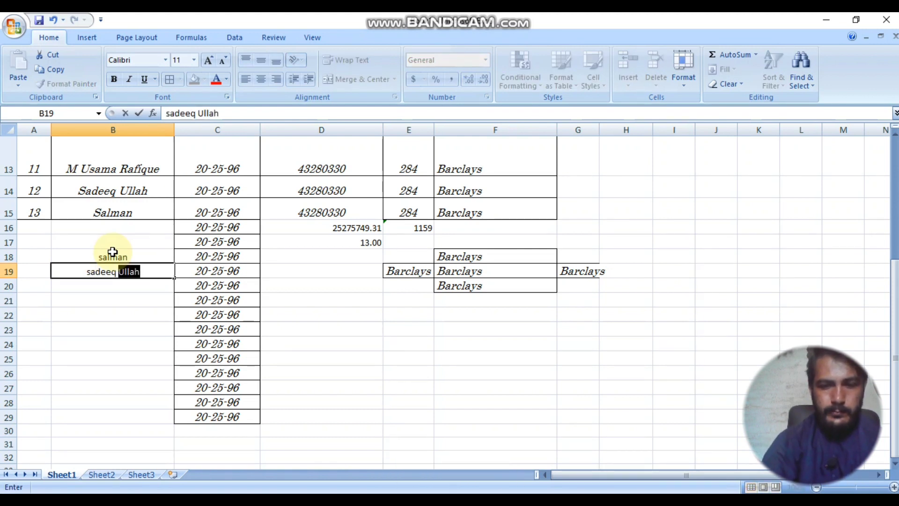
pyautogui.press('Return')
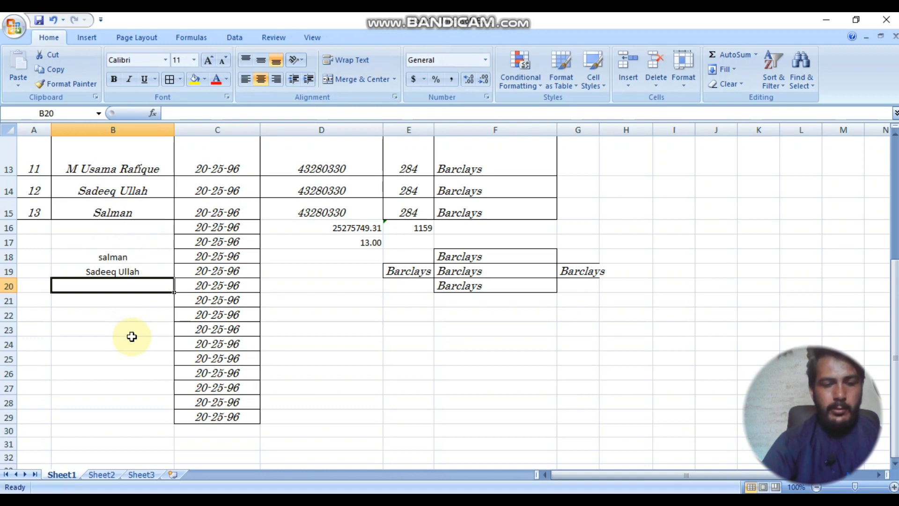
# Step: Add two more guard names in B20 and B21
pyautogui.write('Ali')
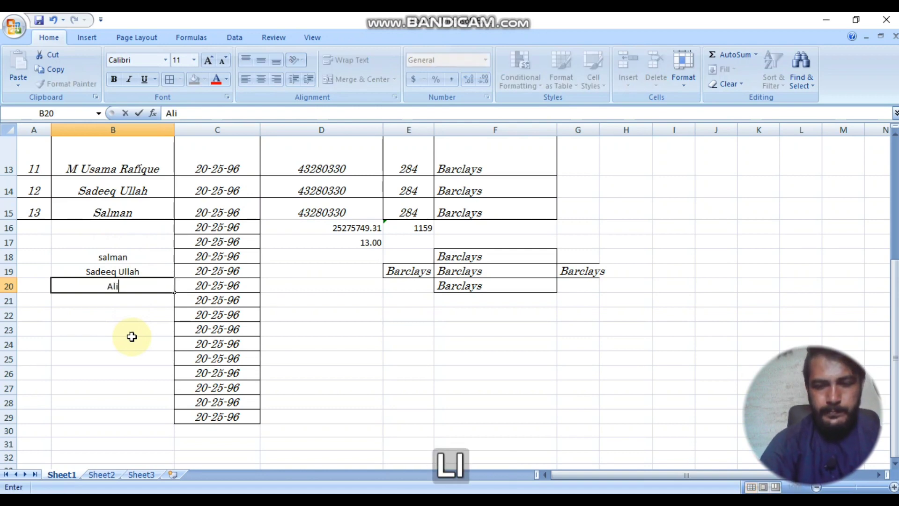
pyautogui.press('Return')
pyautogui.scroll(4, 150, 202)
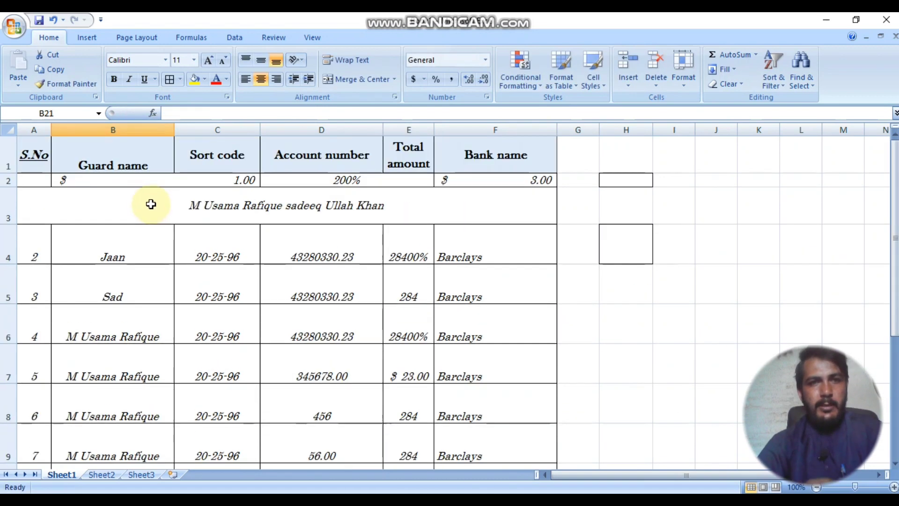
pyautogui.scroll(-4, 133, 231)
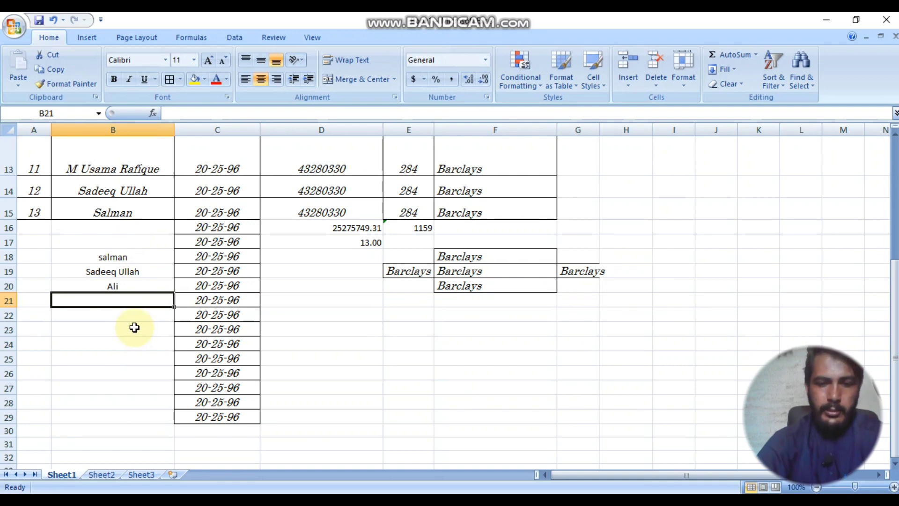
pyautogui.write('Jaan')
pyautogui.press('Return')
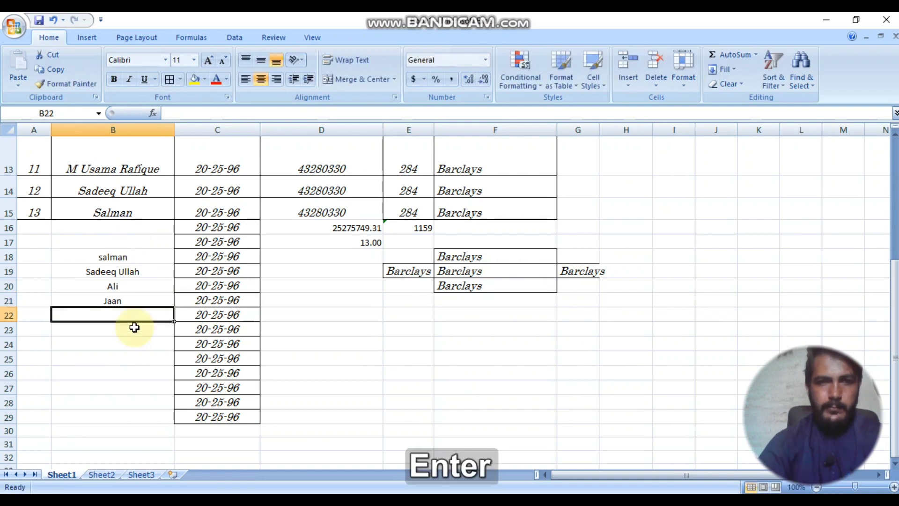
pyautogui.scroll(4, 140, 237)
# Step: Apply a Duplicate Values rule to the guard names, using the default light red fill with dark red text
pyautogui.moveTo(140, 237); pyautogui.dragTo(135, 385)
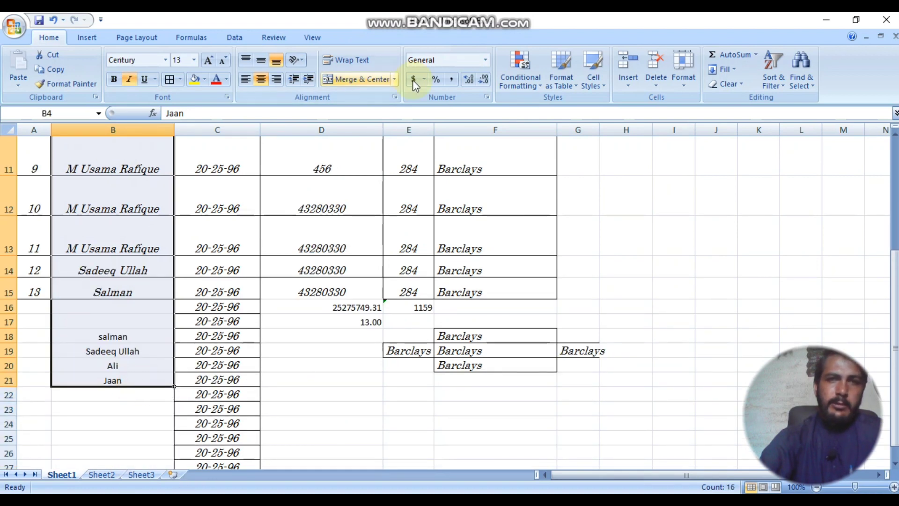
pyautogui.click(521, 77)
pyautogui.moveTo(503, 119)
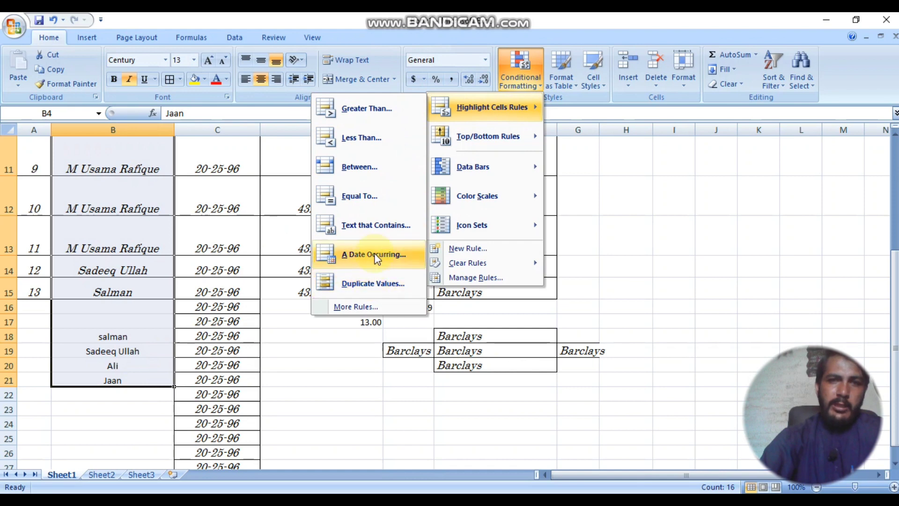
pyautogui.click(365, 282)
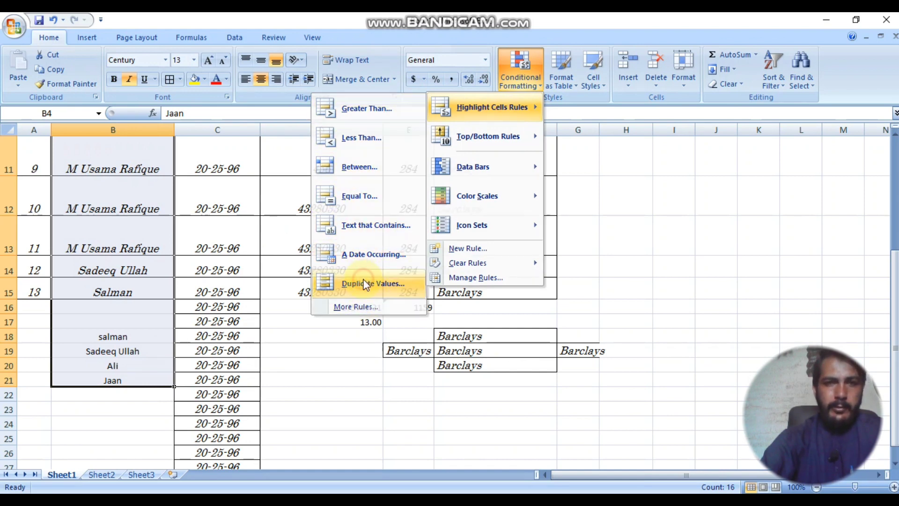
pyautogui.click(350, 372)
pyautogui.scroll(2, 177, 284)
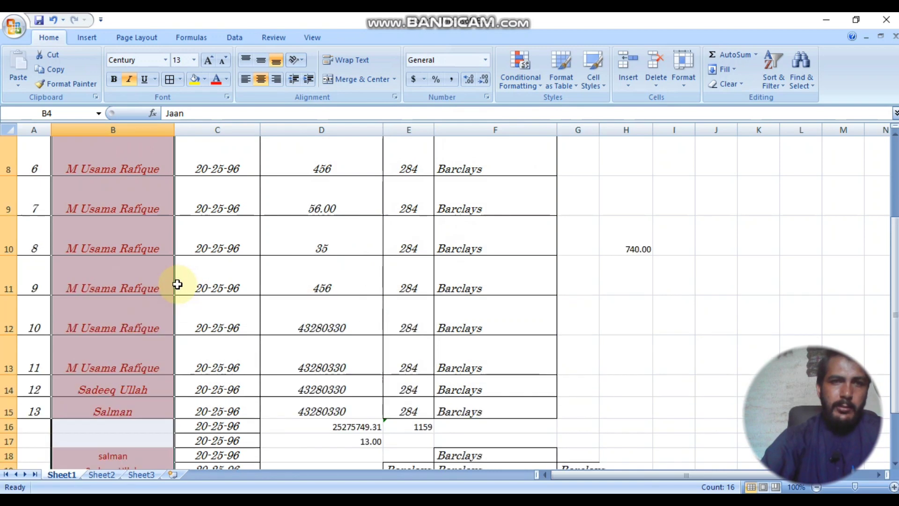
pyautogui.scroll(1, 169, 278)
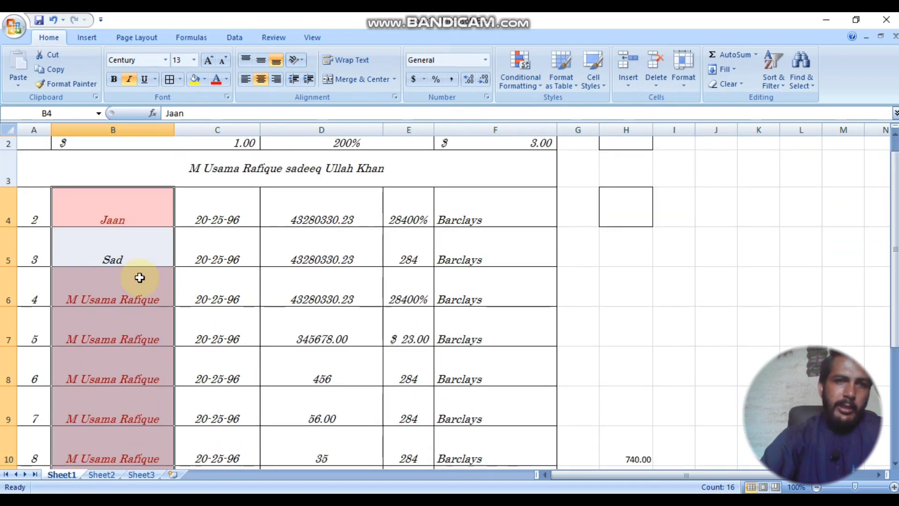
pyautogui.scroll(-3, 107, 428)
pyautogui.scroll(1, 134, 250)
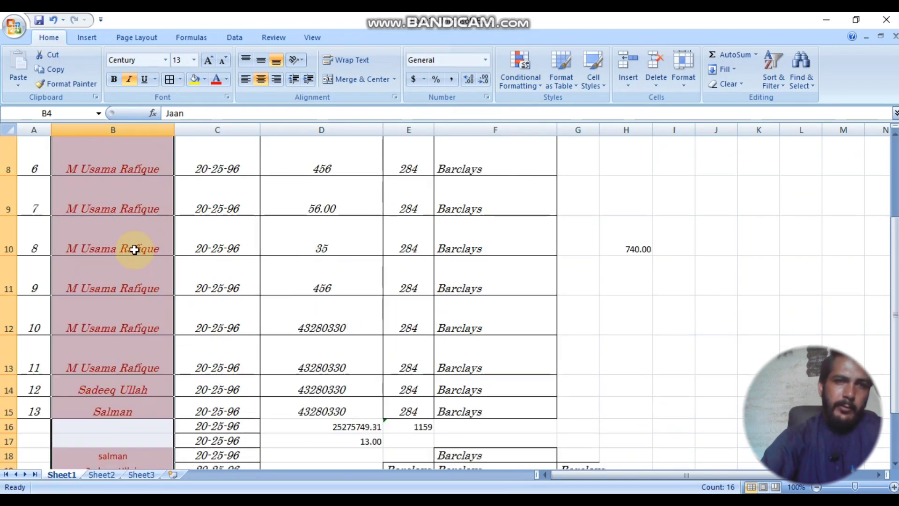
pyautogui.scroll(1, 132, 232)
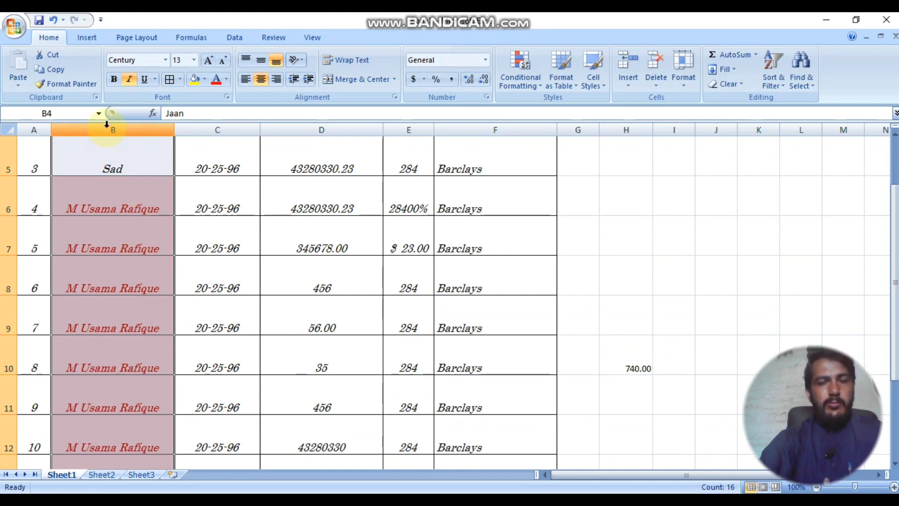
# Step: Replace the repeated guard names in B6 and B7 with new names
pyautogui.click(229, 128)
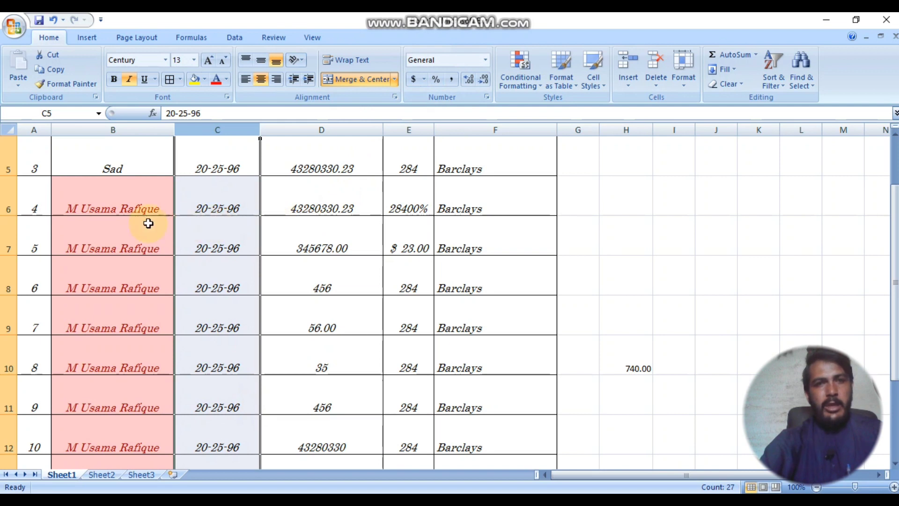
pyautogui.click(136, 201)
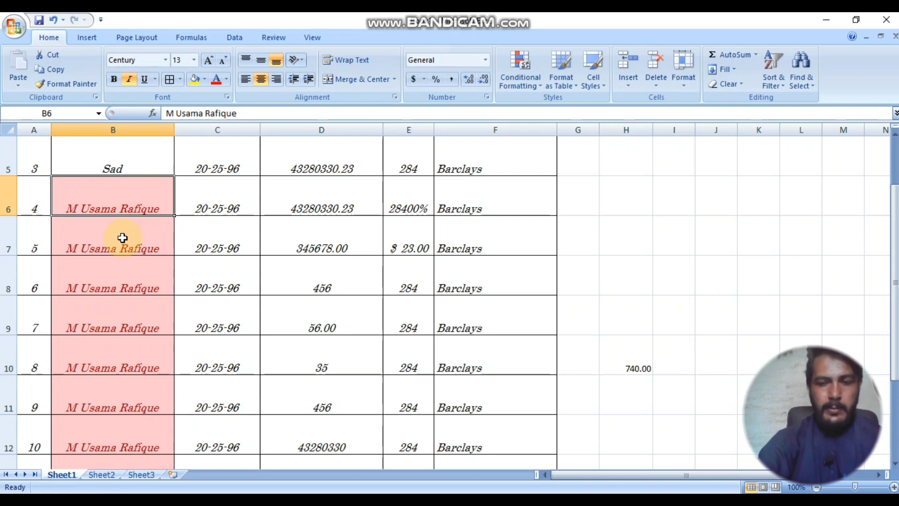
pyautogui.write('khan')
pyautogui.press('Return')
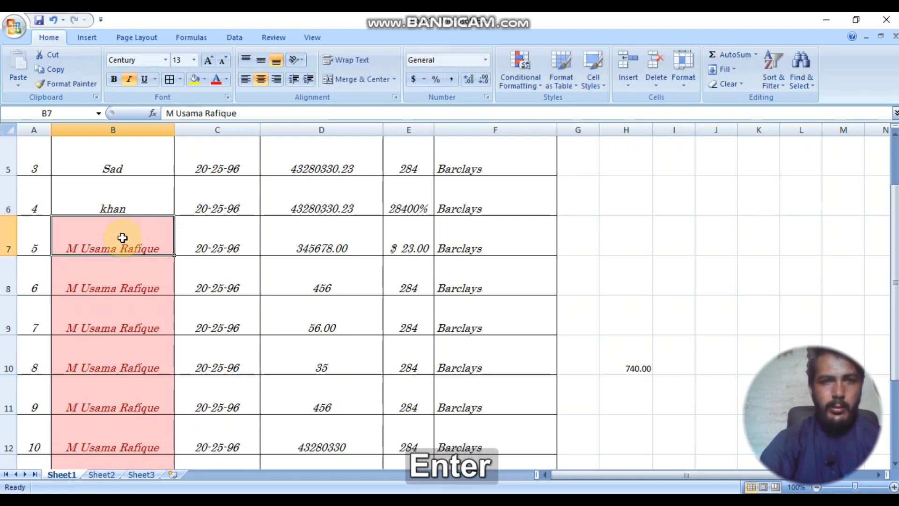
pyautogui.write('ali')
pyautogui.press('Return')
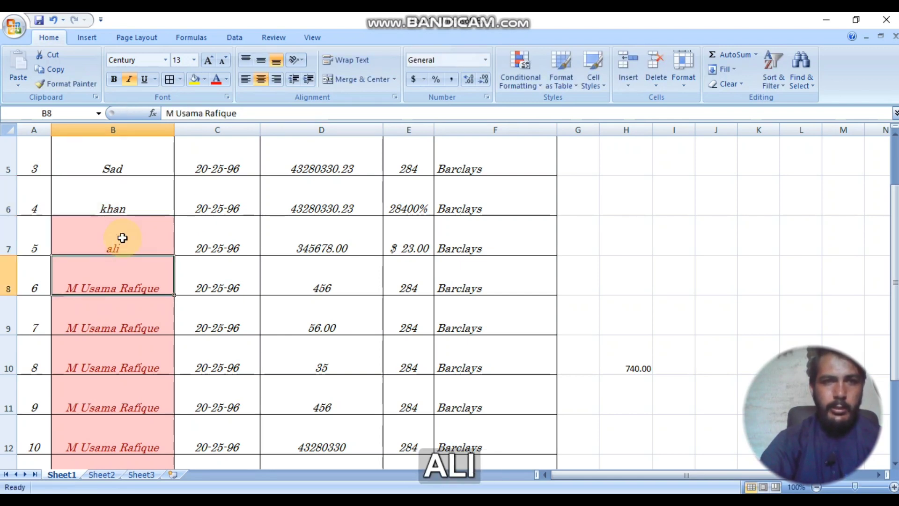
pyautogui.press('Up')
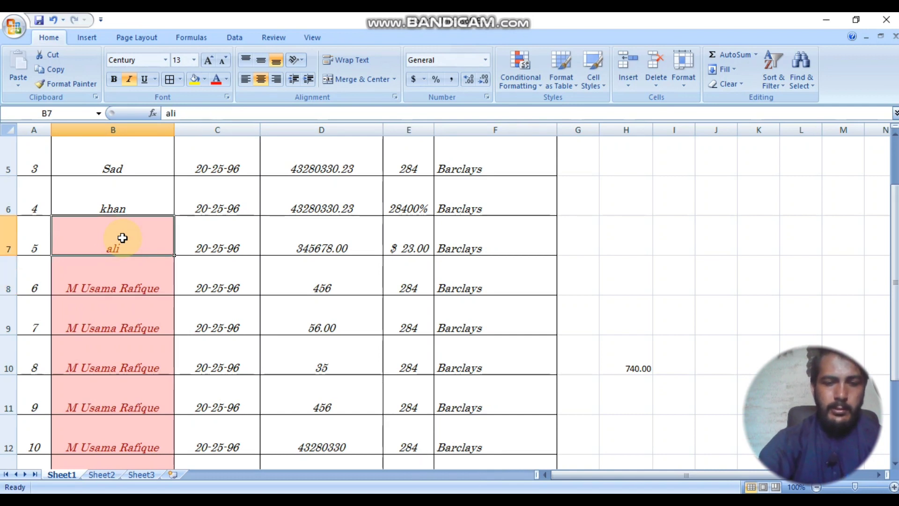
pyautogui.write('saad')
pyautogui.press('Return')
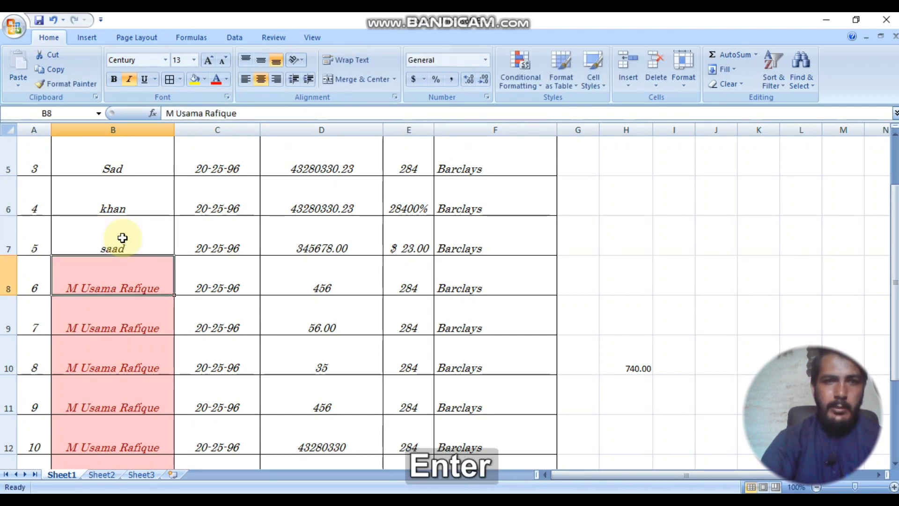
# Step: Fill B8 to B10 with new names, changing B9 so it no longer duplicates
pyautogui.write('samad')
pyautogui.press('Return')
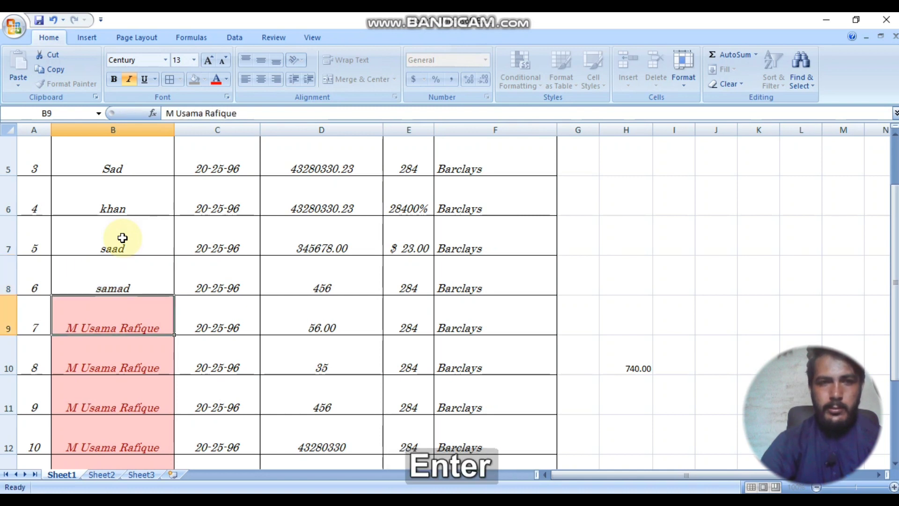
pyautogui.write('saad')
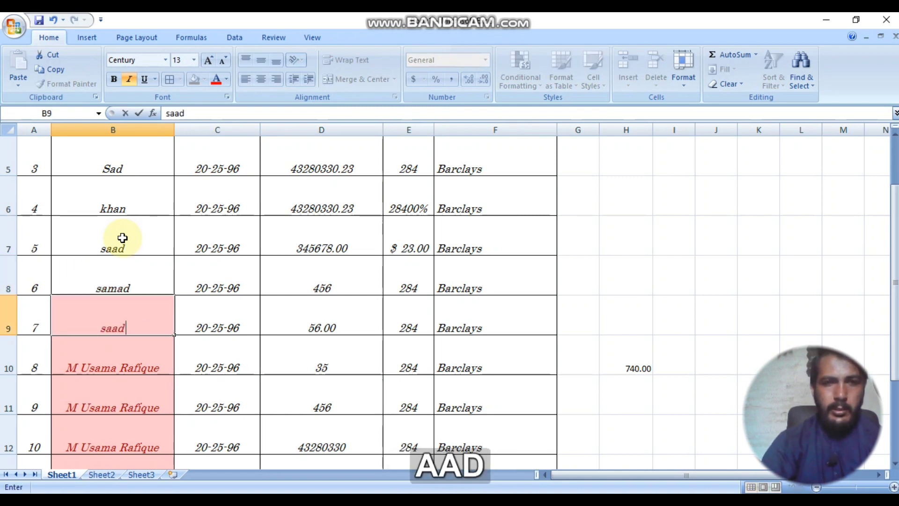
pyautogui.press('Return')
pyautogui.press('Up')
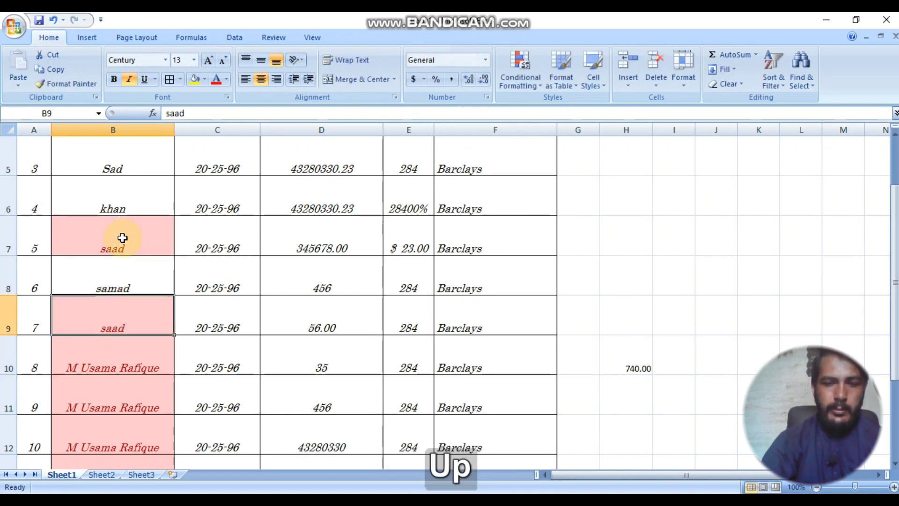
pyautogui.write('saad')
pyautogui.press('Return')
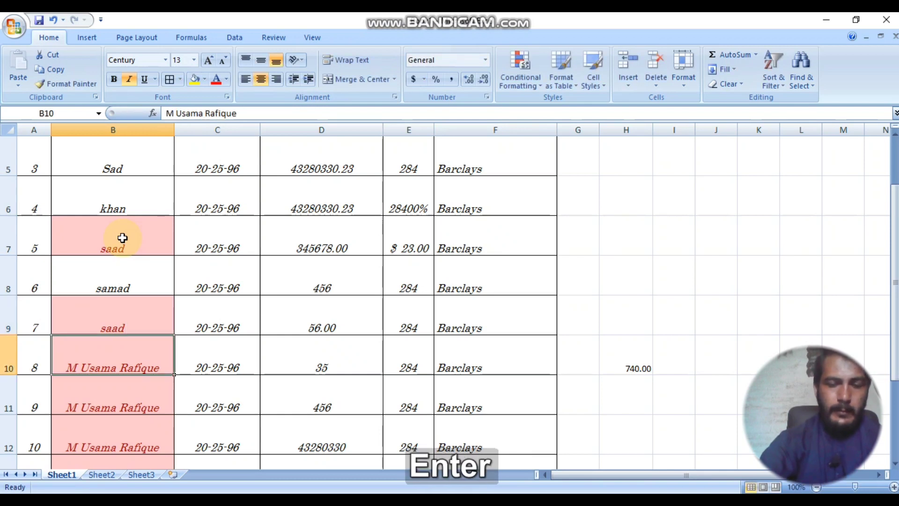
pyautogui.write('kala')
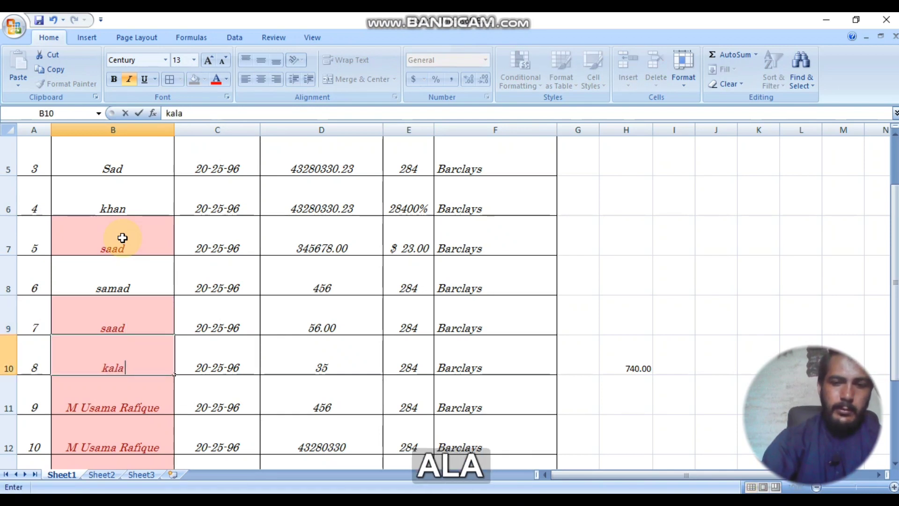
pyautogui.press('Return')
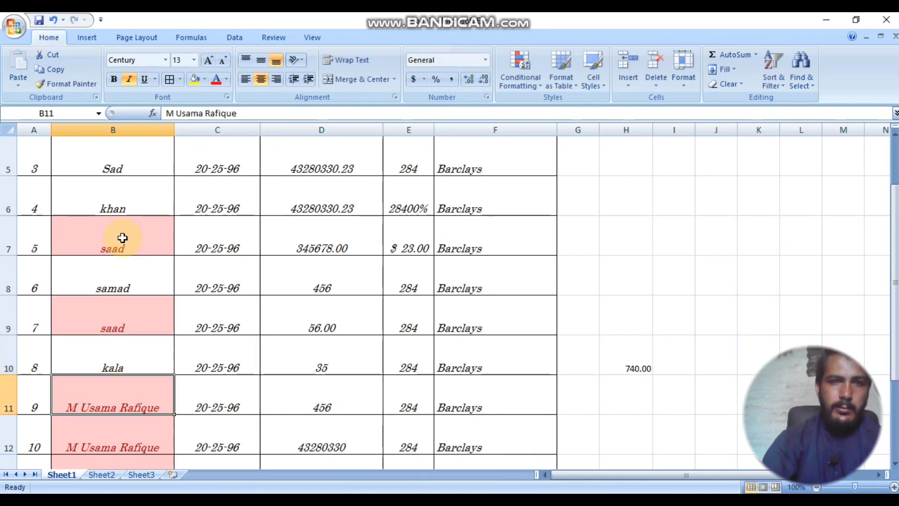
pyautogui.click(137, 314)
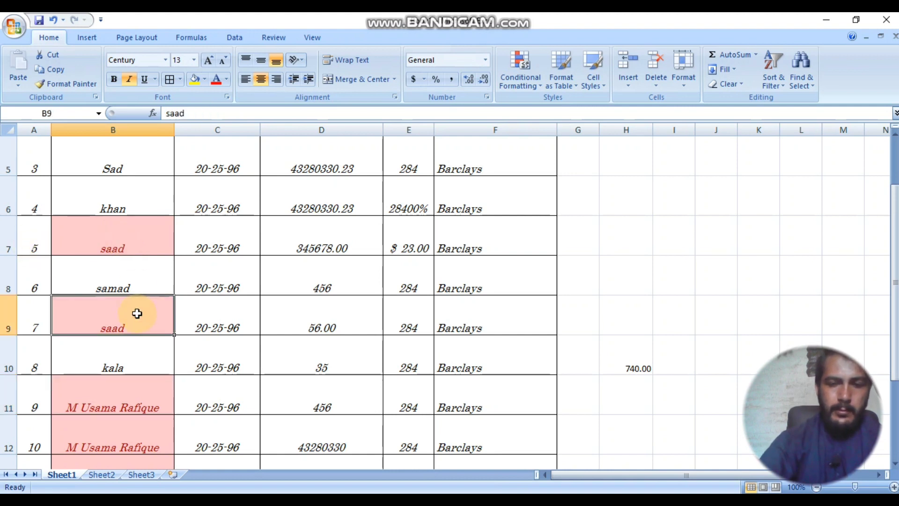
pyautogui.write('zarar')
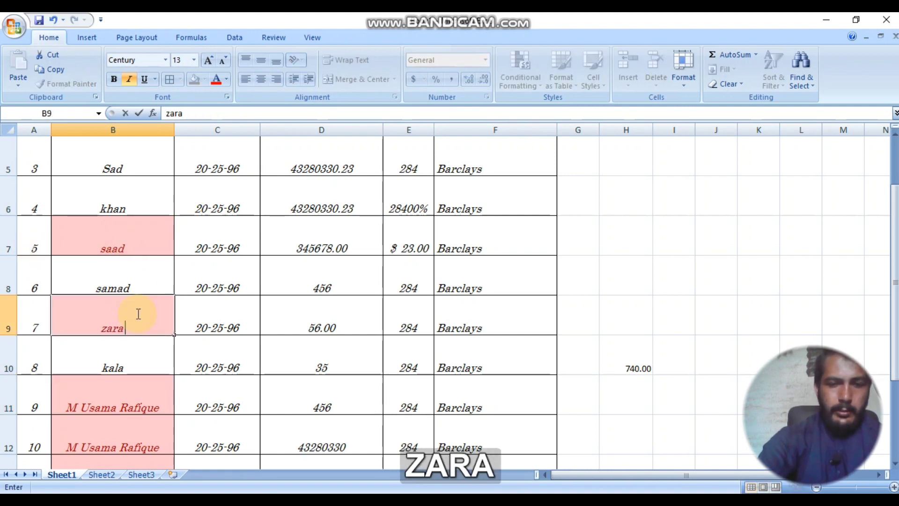
pyautogui.press('Return')
# Step: Review the duplicate entries lower in column B and briefly select C5:F9
pyautogui.scroll(-3, 154, 337)
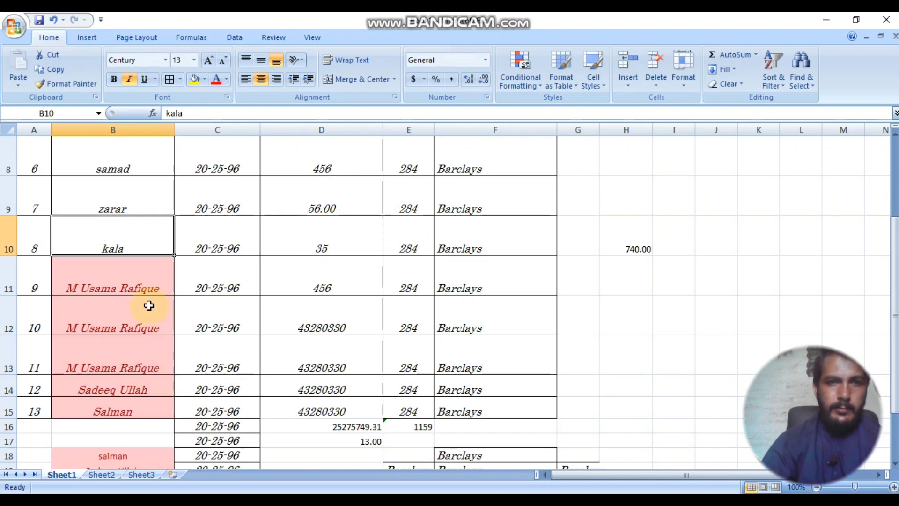
pyautogui.click(135, 232)
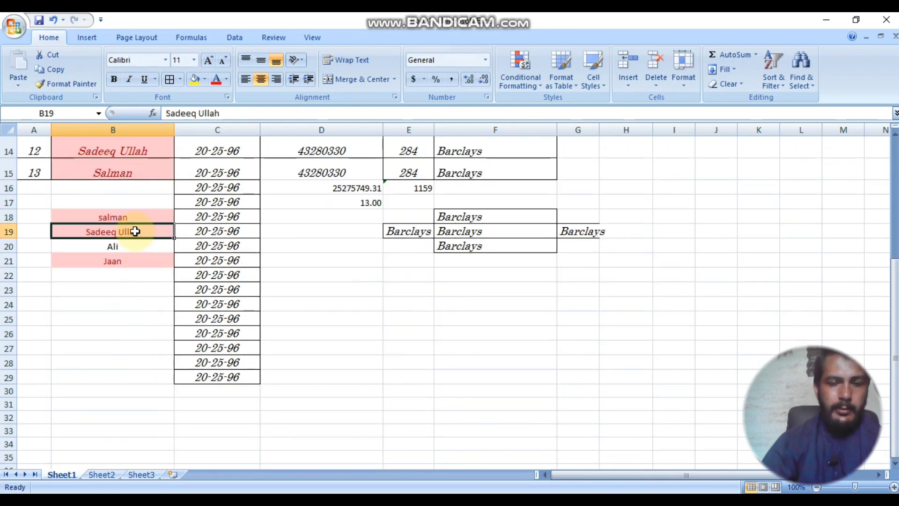
pyautogui.scroll(2, 136, 232)
pyautogui.click(127, 384)
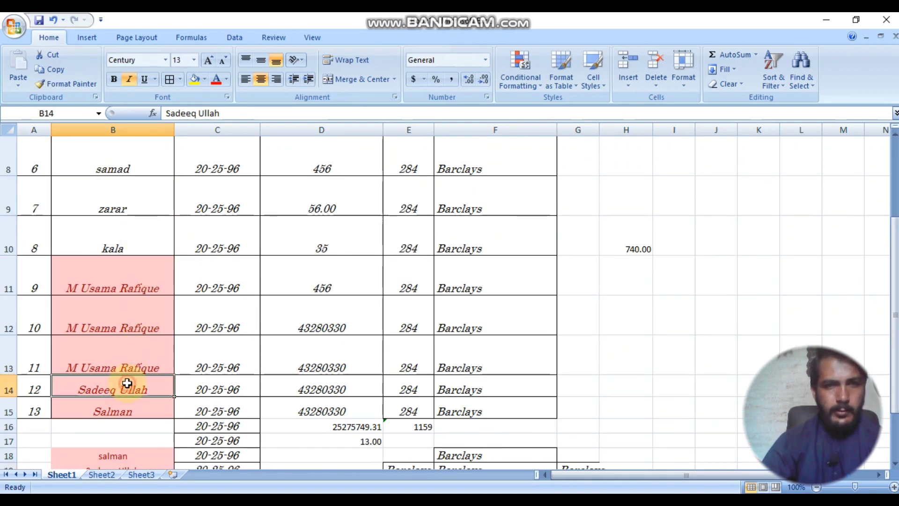
pyautogui.scroll(3, 158, 261)
pyautogui.scroll(-4, 160, 261)
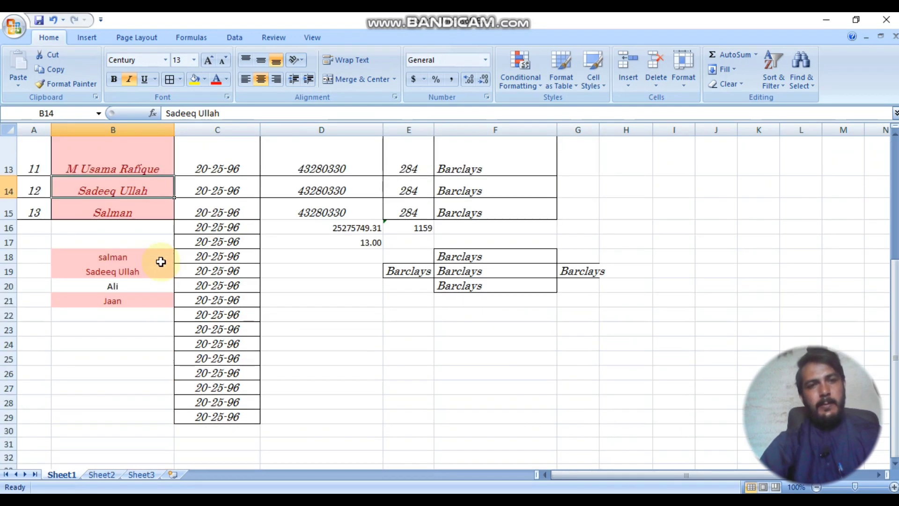
pyautogui.scroll(1, 160, 261)
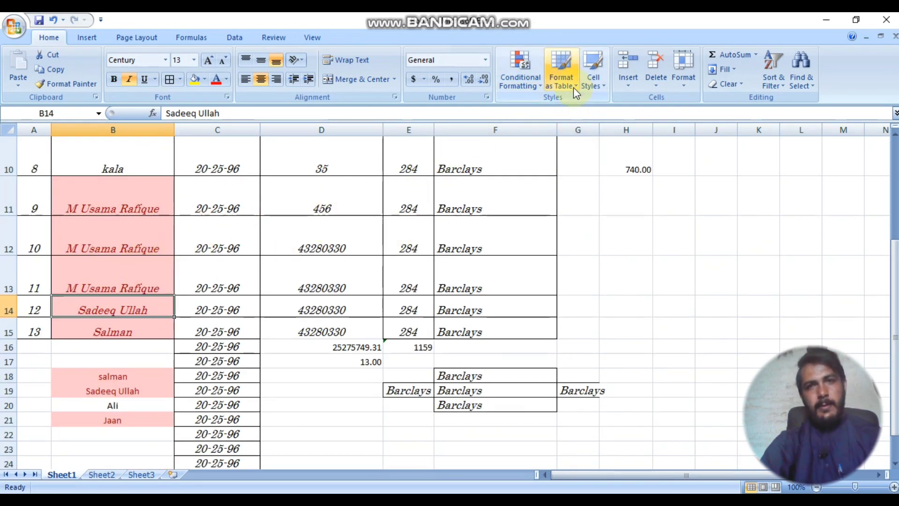
pyautogui.click(347, 157)
pyautogui.scroll(2, 548, 128)
pyautogui.moveTo(182, 205); pyautogui.dragTo(483, 337)
pyautogui.click(474, 330)
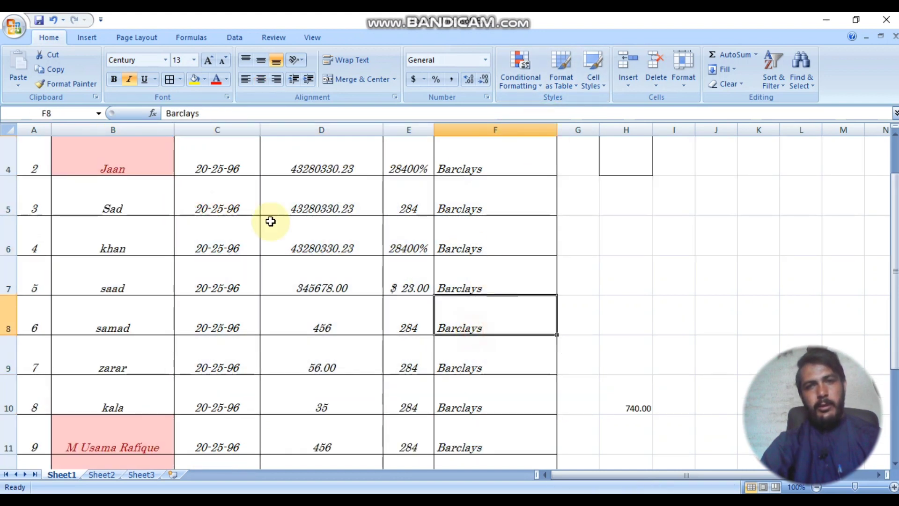
# Step: Format B5:F9 as a table with the light-blue table style
pyautogui.moveTo(86, 215); pyautogui.dragTo(451, 351)
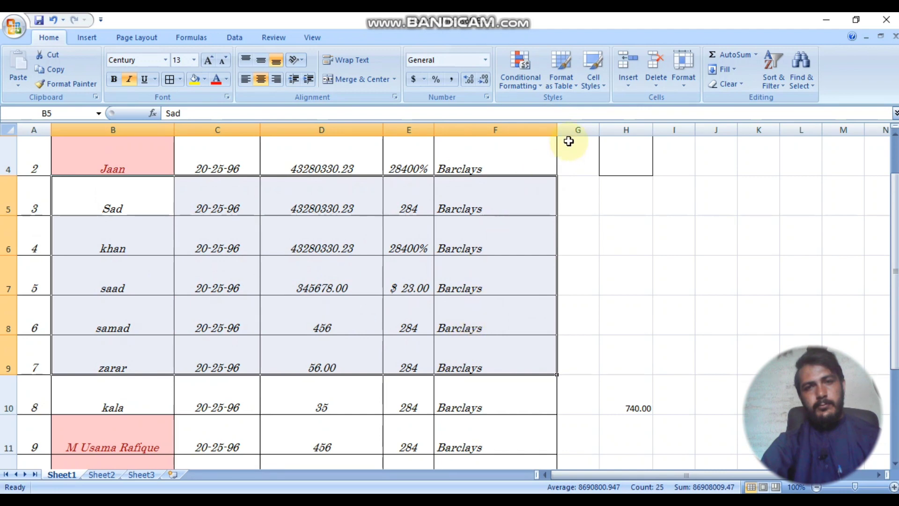
pyautogui.click(568, 87)
pyautogui.press('Escape')
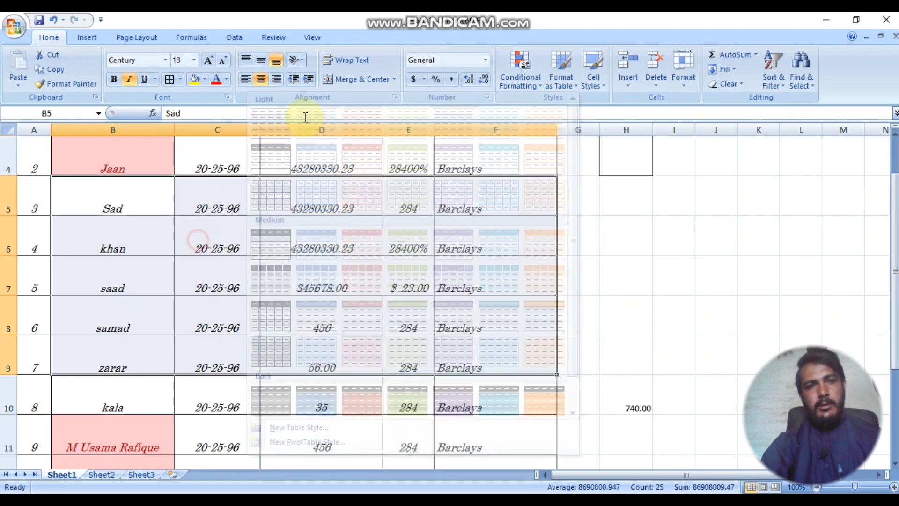
pyautogui.click(520, 75)
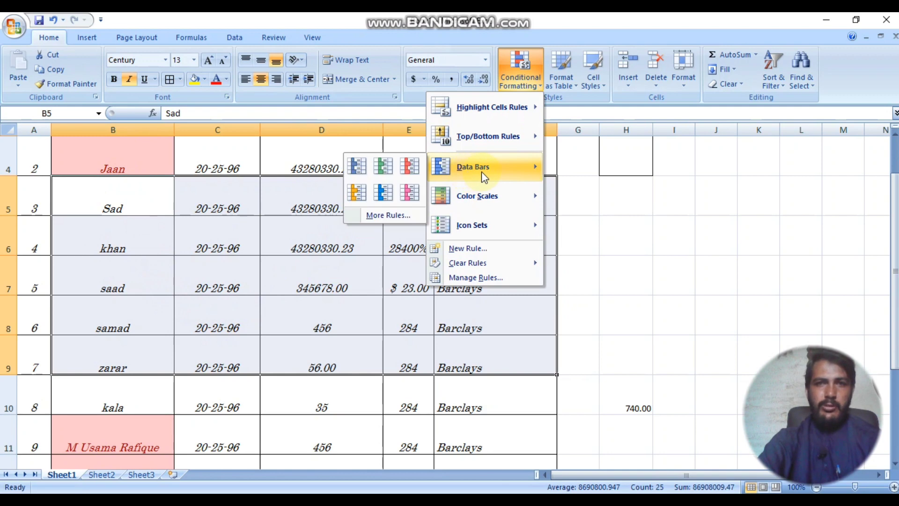
pyautogui.click(567, 85)
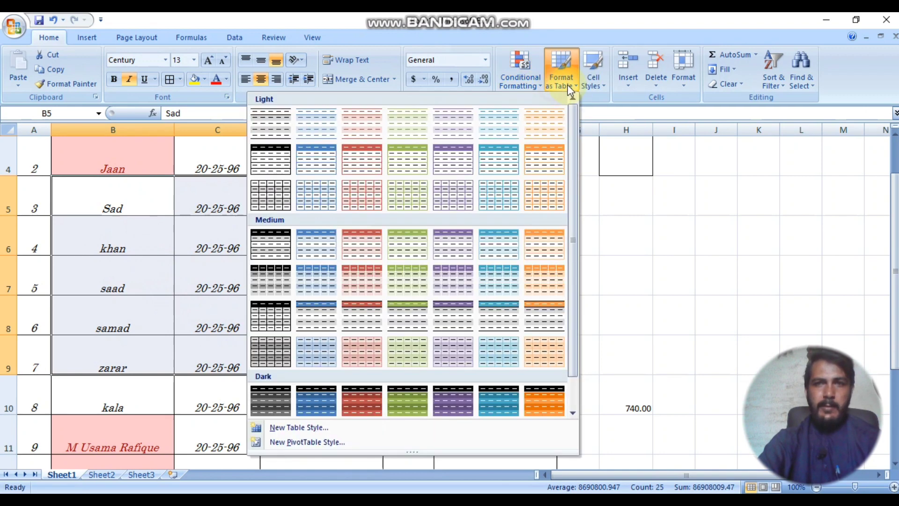
pyautogui.click(448, 156)
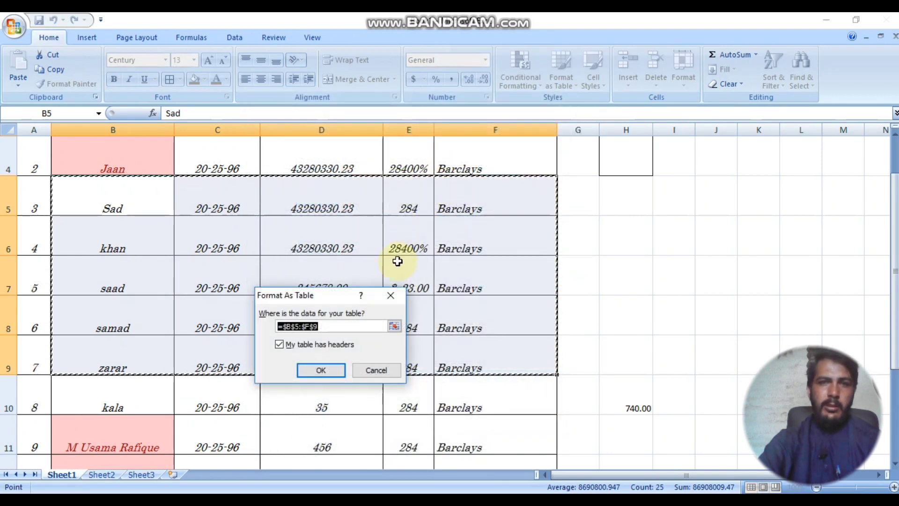
pyautogui.click(334, 371)
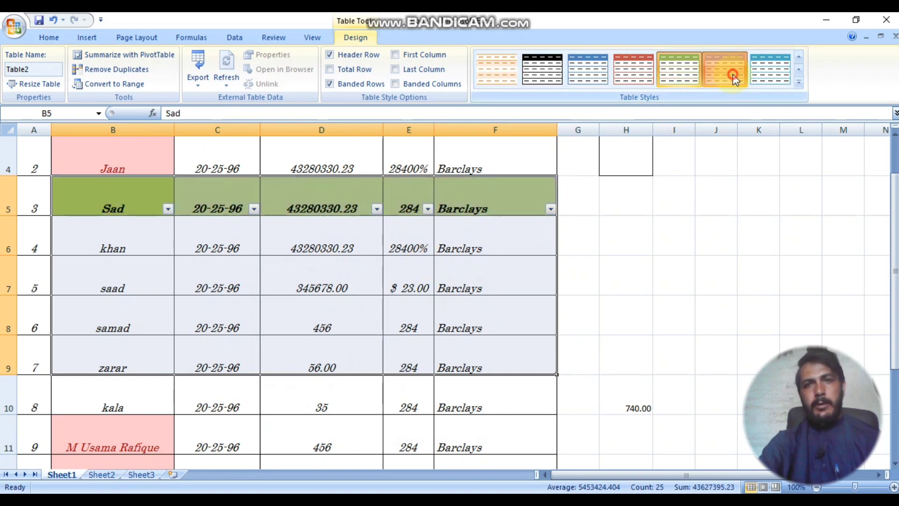
pyautogui.click(771, 69)
# Step: Bold the table's first column and add a Total row, keeping it past the warning
pyautogui.click(396, 55)
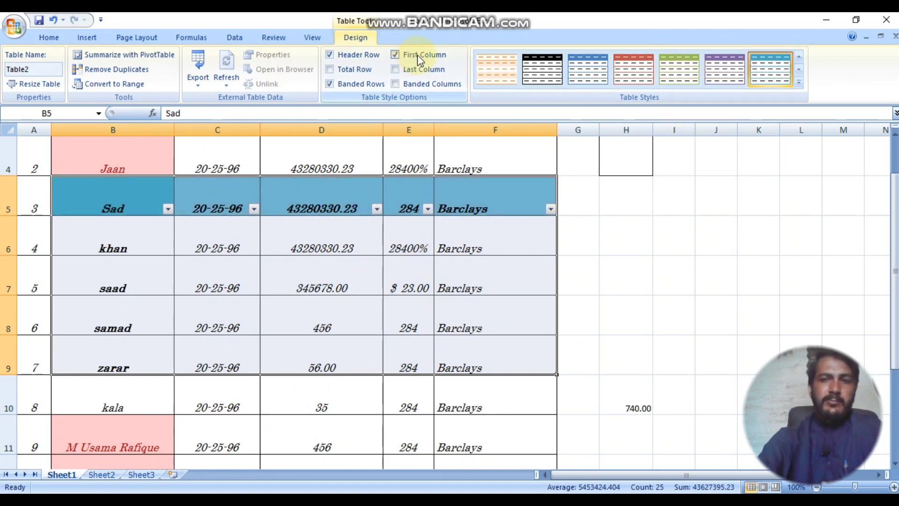
pyautogui.click(416, 67)
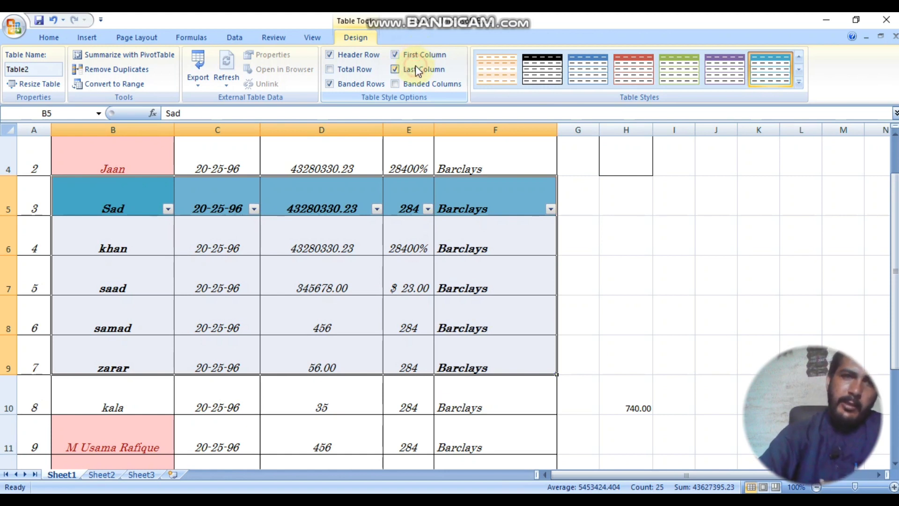
pyautogui.click(416, 66)
pyautogui.click(342, 70)
pyautogui.click(342, 70)
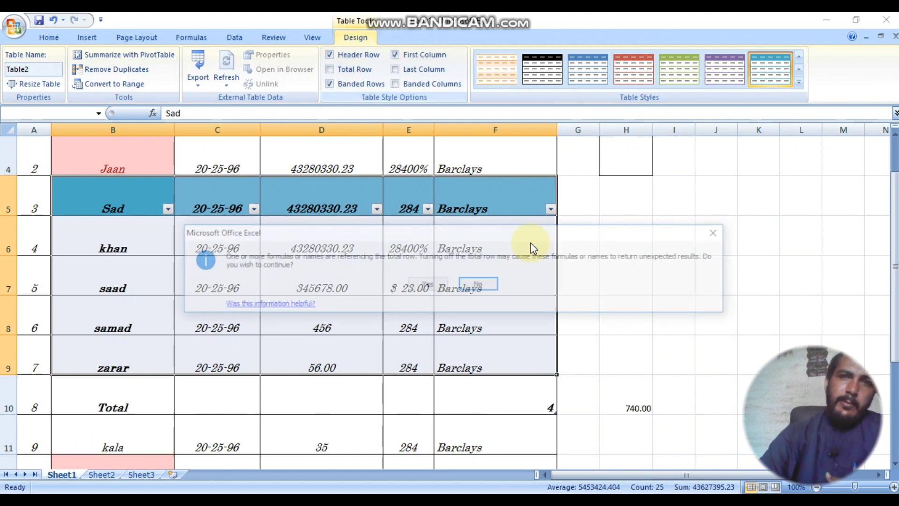
pyautogui.click(720, 232)
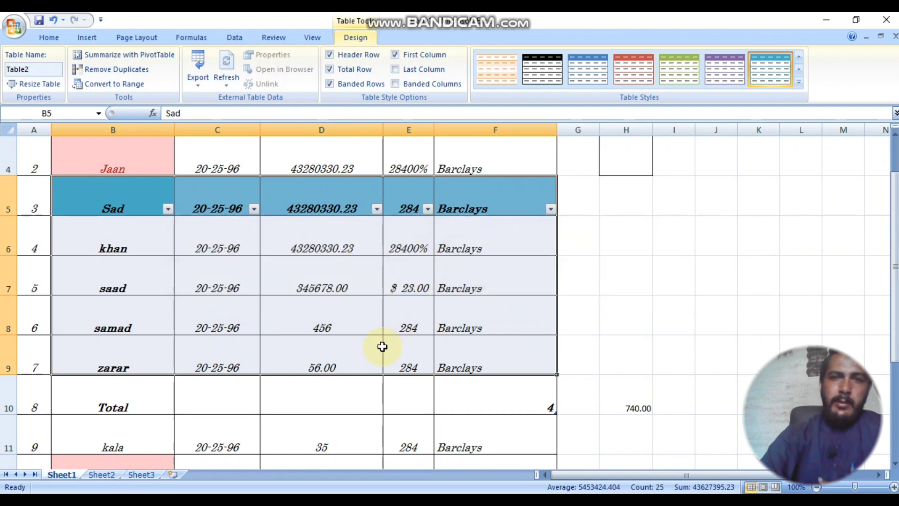
pyautogui.click(391, 347)
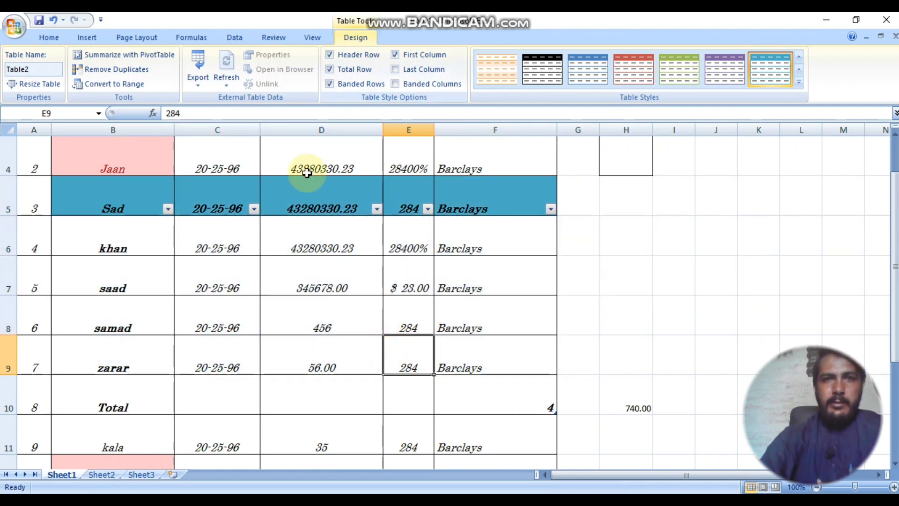
# Step: Give the name in B21 the orange Linked Cell style
pyautogui.click(49, 37)
pyautogui.click(353, 288)
pyautogui.click(592, 70)
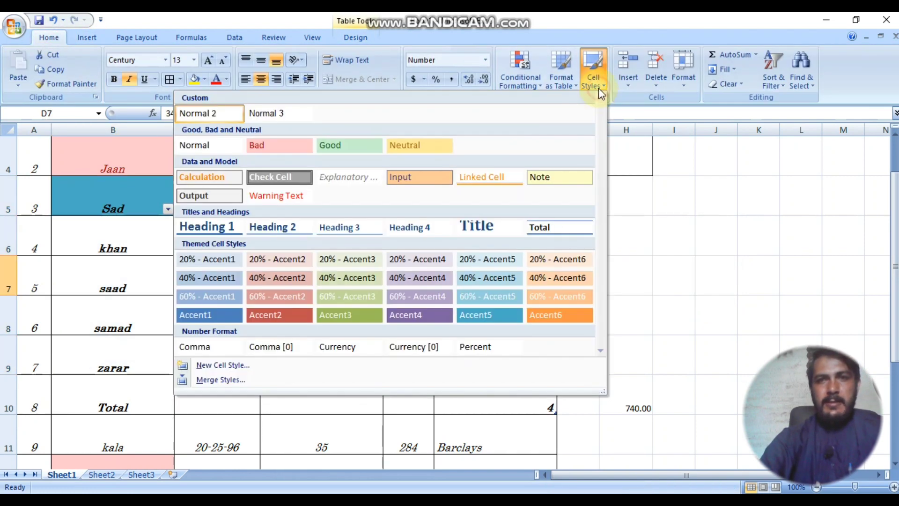
pyautogui.press('Escape')
pyautogui.scroll(-3, 144, 369)
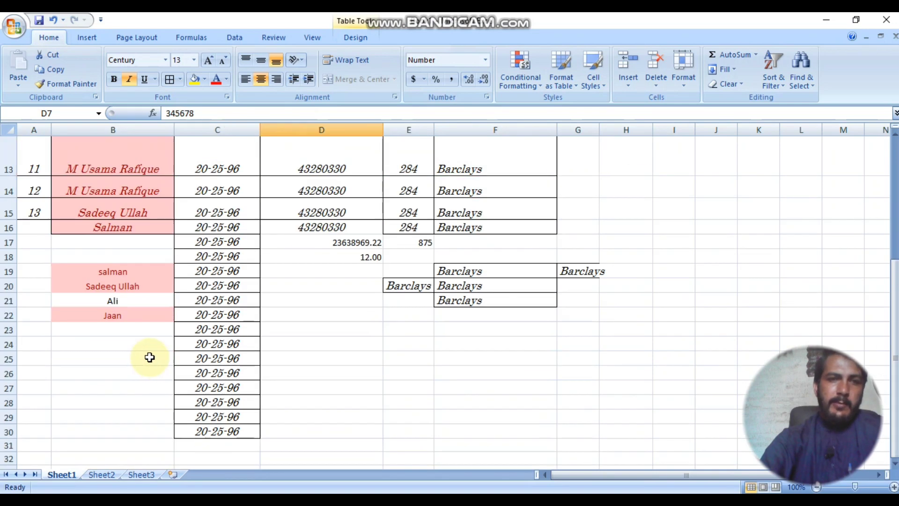
pyautogui.click(115, 301)
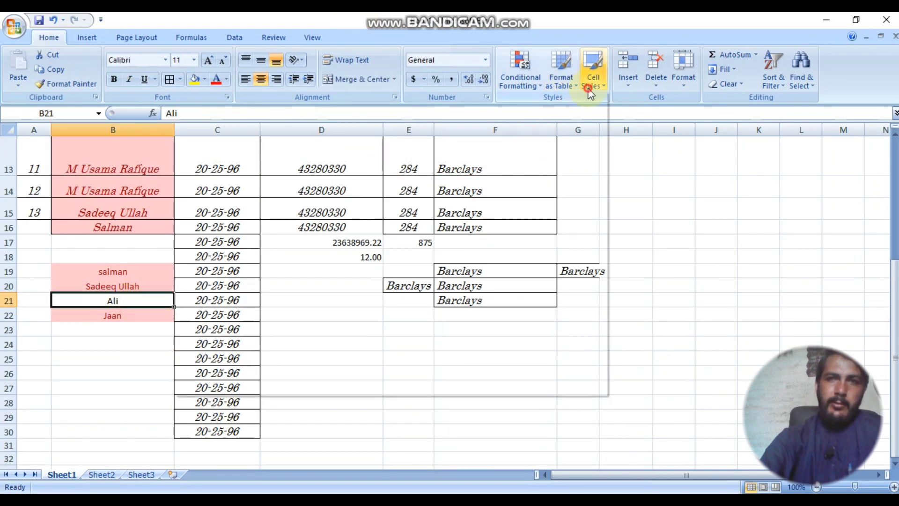
pyautogui.click(593, 79)
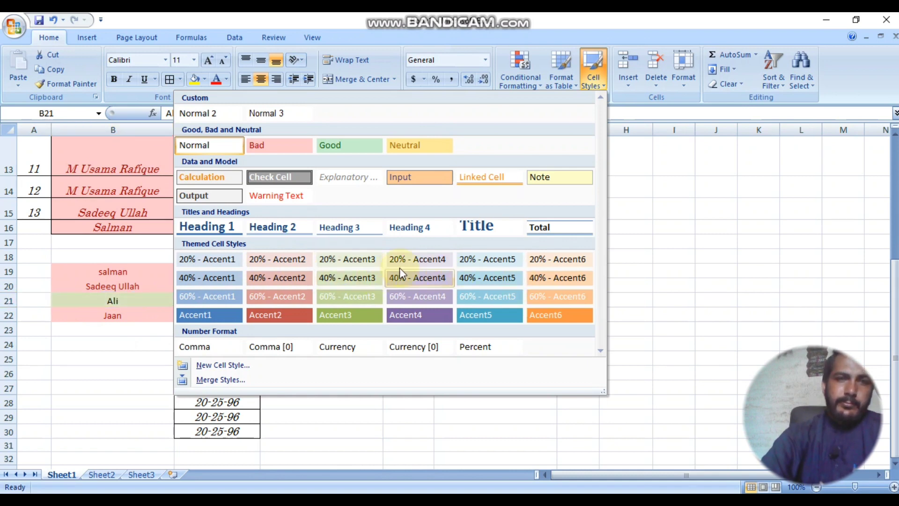
pyautogui.click(489, 261)
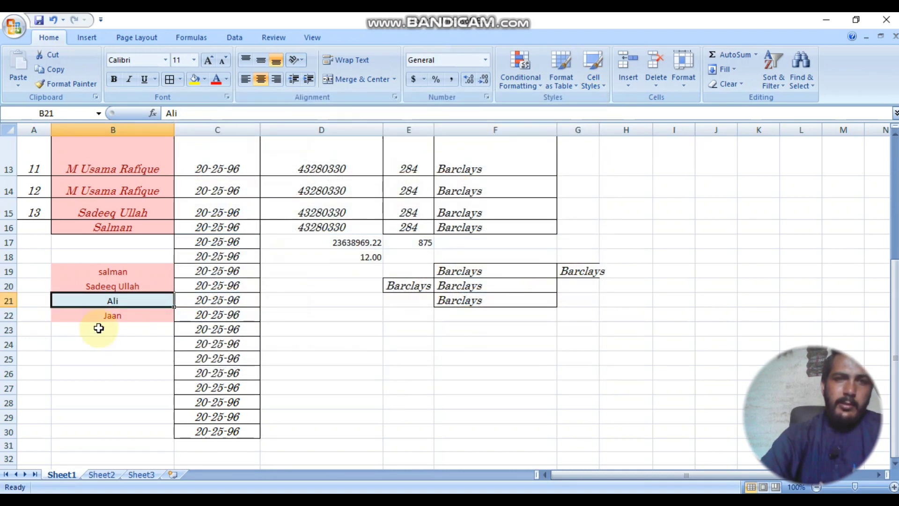
pyautogui.click(593, 71)
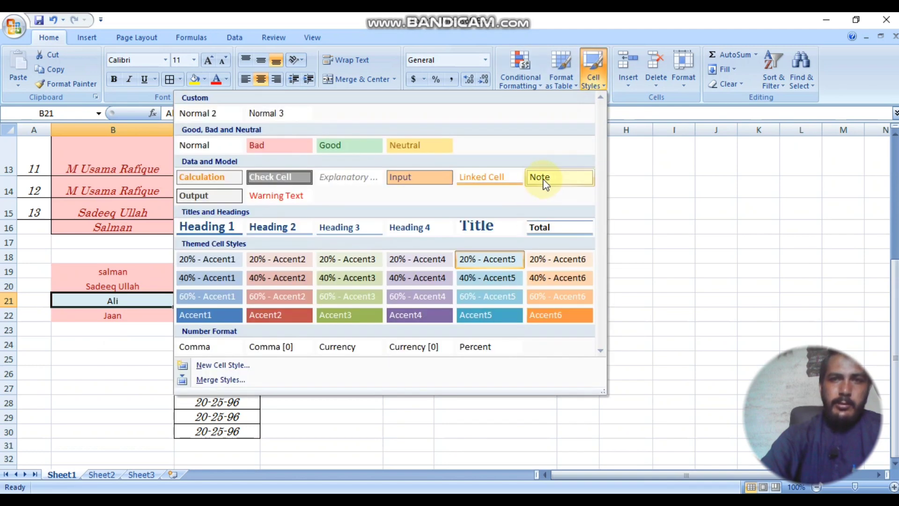
pyautogui.click(506, 178)
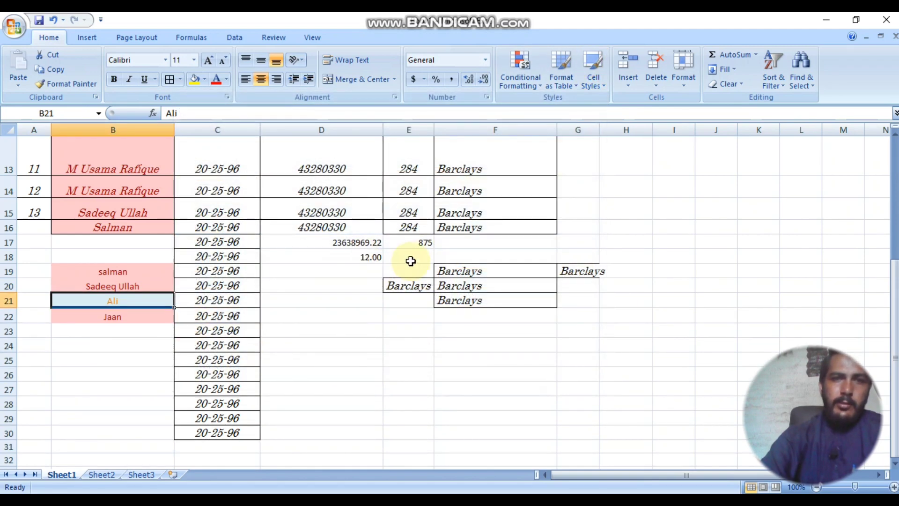
# Step: Copy B21's formatting onto B15 and D15 with Format Painter
pyautogui.click(70, 84)
pyautogui.click(113, 211)
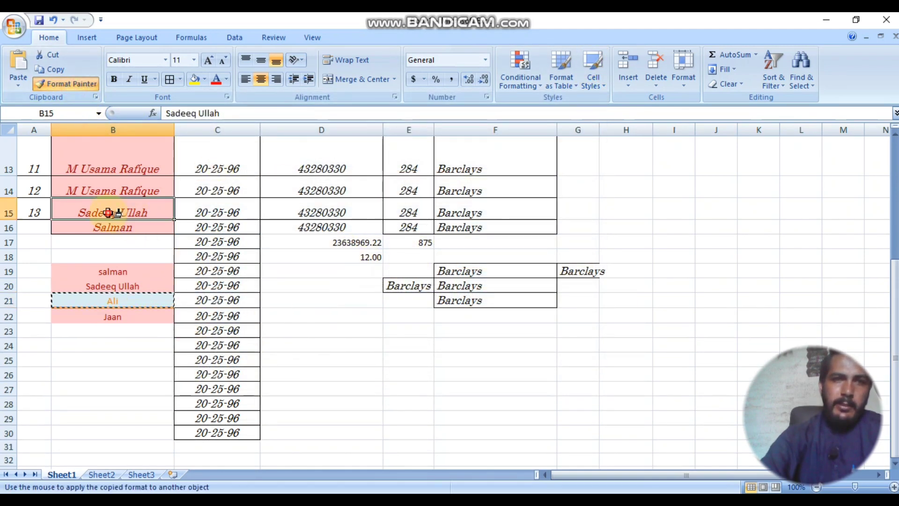
pyautogui.click(75, 89)
pyautogui.click(335, 212)
pyautogui.moveTo(387, 315); pyautogui.dragTo(345, 314)
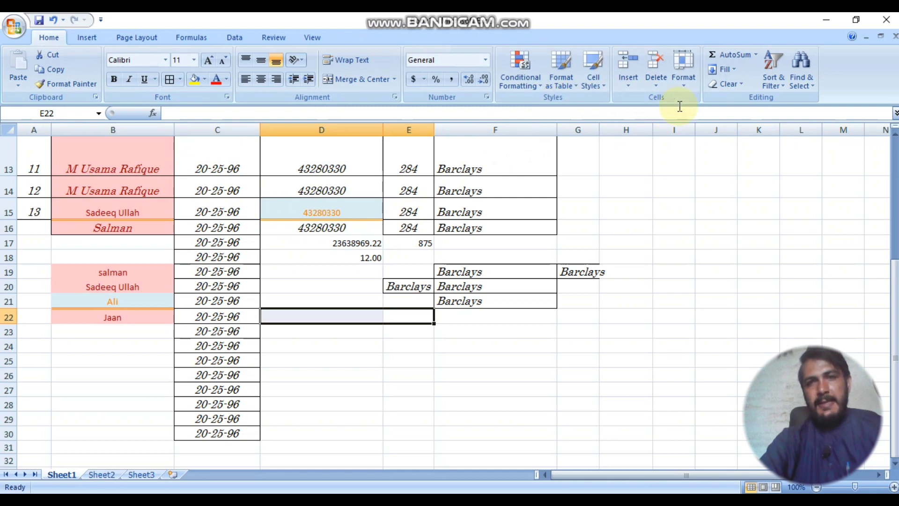
# Step: Insert trial blank rows above khan at row 6, then undo them
pyautogui.scroll(-1, 445, 329)
pyautogui.scroll(6, 375, 333)
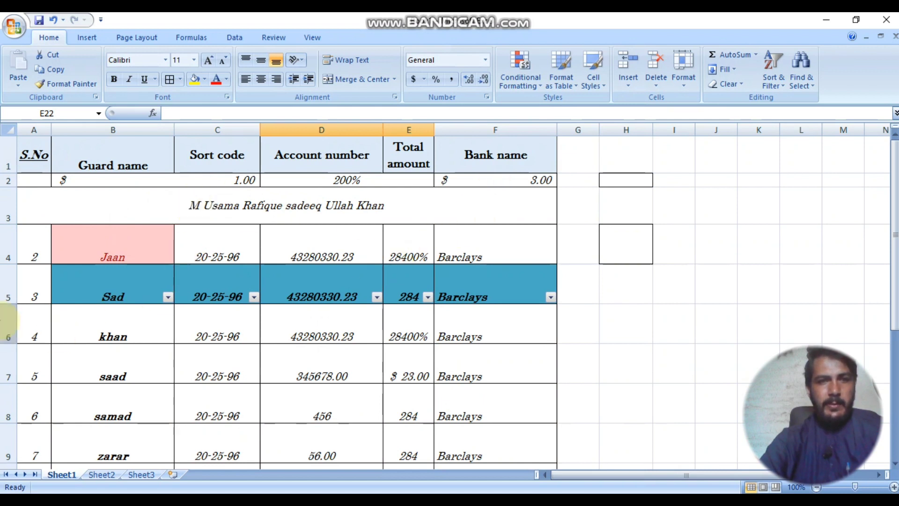
pyautogui.click(8, 328)
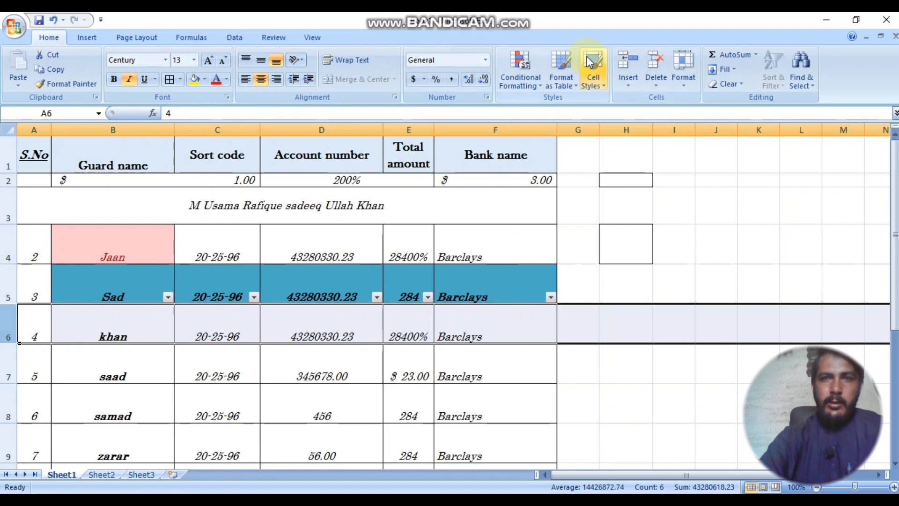
pyautogui.click(626, 60)
pyautogui.click(626, 60)
pyautogui.click(626, 60)
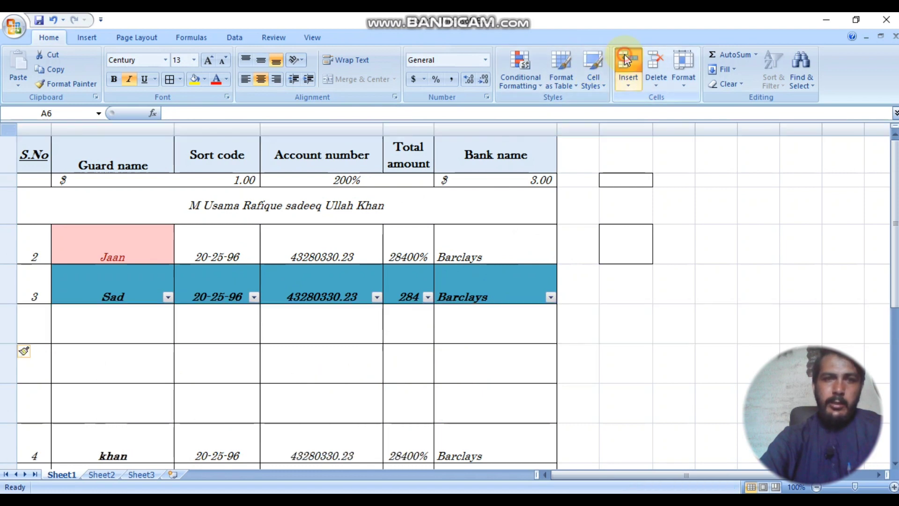
pyautogui.click(626, 60)
pyautogui.hotkey('ctrl', 'z')
pyautogui.hotkey('ctrl', 'z')
pyautogui.hotkey('ctrl', 'z')
pyautogui.hotkey('ctrl', 'z')
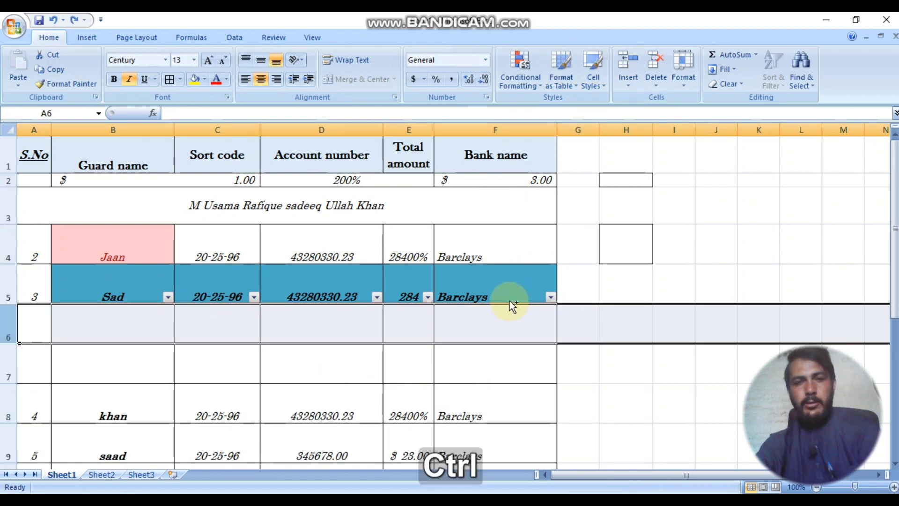
# Step: Insert blank rows at row 6 with Ctrl+Shift+=, then undo the four extra rows
pyautogui.click(132, 378)
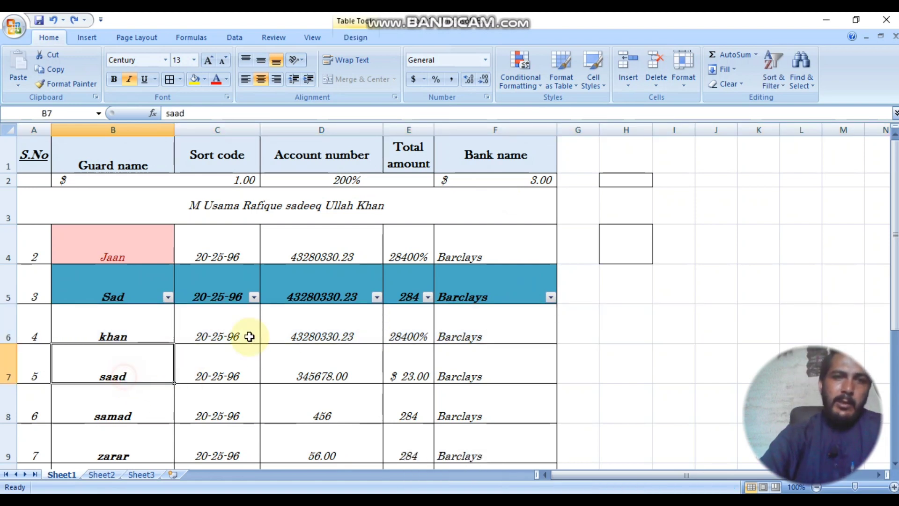
pyautogui.click(2, 323)
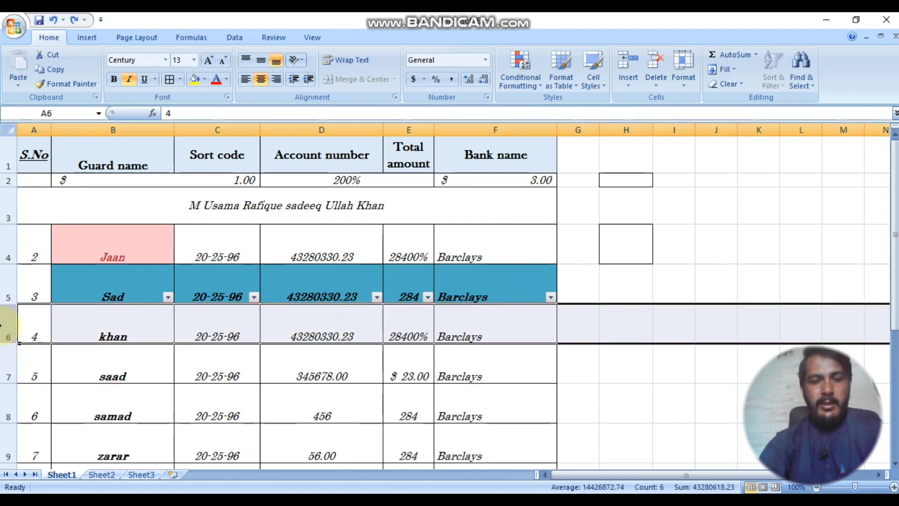
pyautogui.hotkey('ctrl', 'shift', '=')
pyautogui.hotkey('ctrl', 'shift', '=')
pyautogui.hotkey('ctrl', 'shift', '=')
pyautogui.hotkey('ctrl', 'shift', '=')
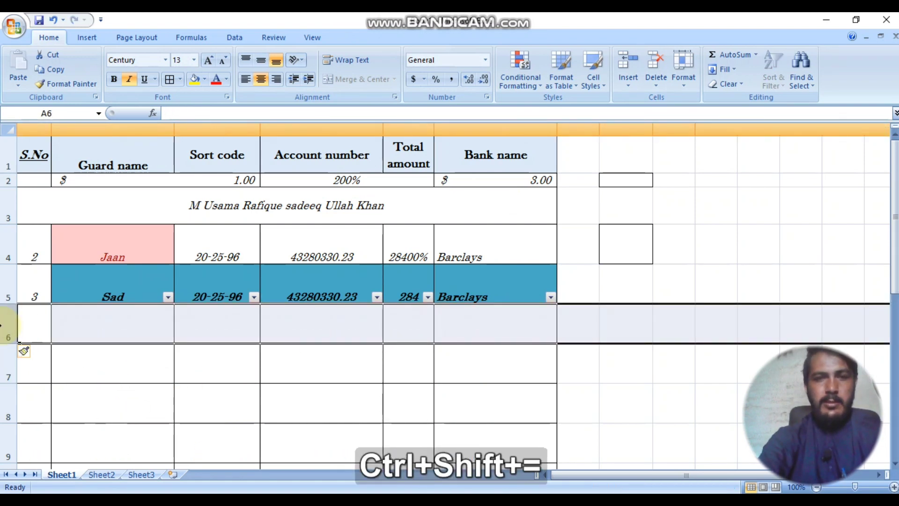
pyautogui.scroll(-3, 181, 436)
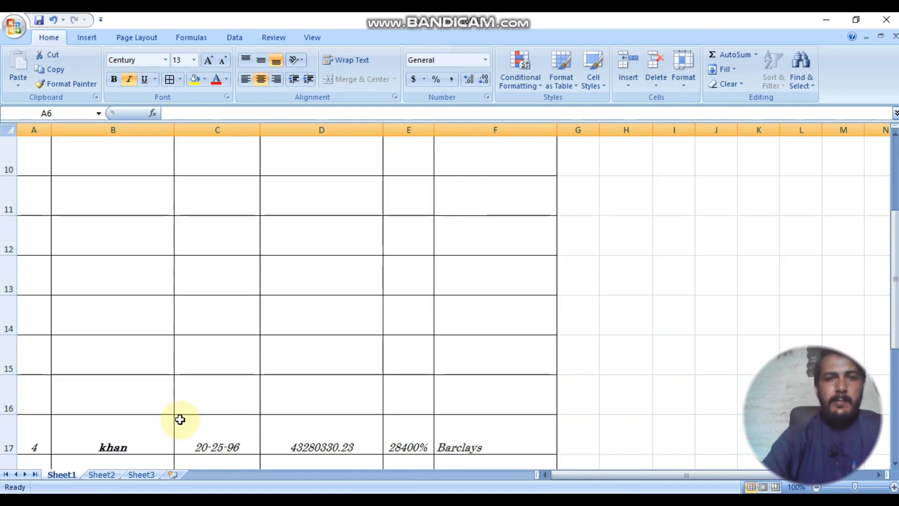
pyautogui.scroll(3, 184, 436)
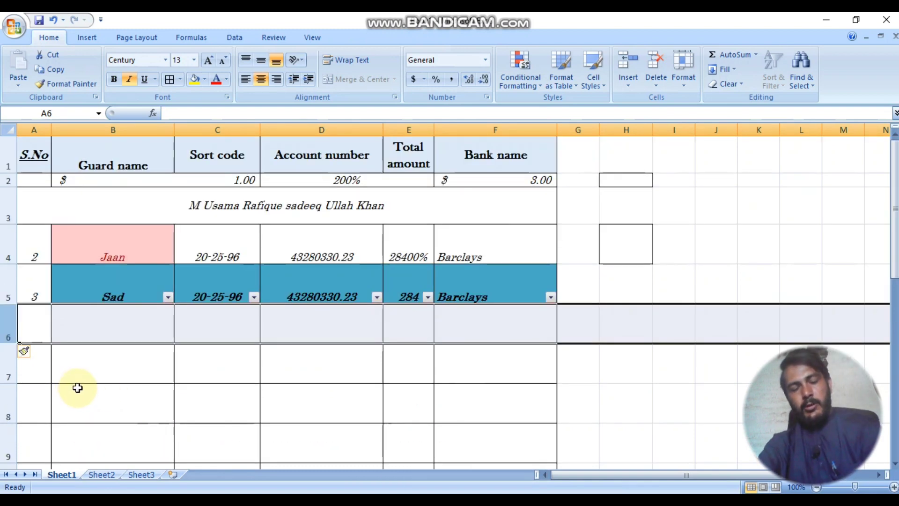
pyautogui.press('ctrl')
pyautogui.hotkey('ctrl', 'z')
pyautogui.hotkey('ctrl', 'z')
pyautogui.hotkey('ctrl', 'z')
pyautogui.hotkey('ctrl', 'z')
pyautogui.hotkey('ctrl', 'z')
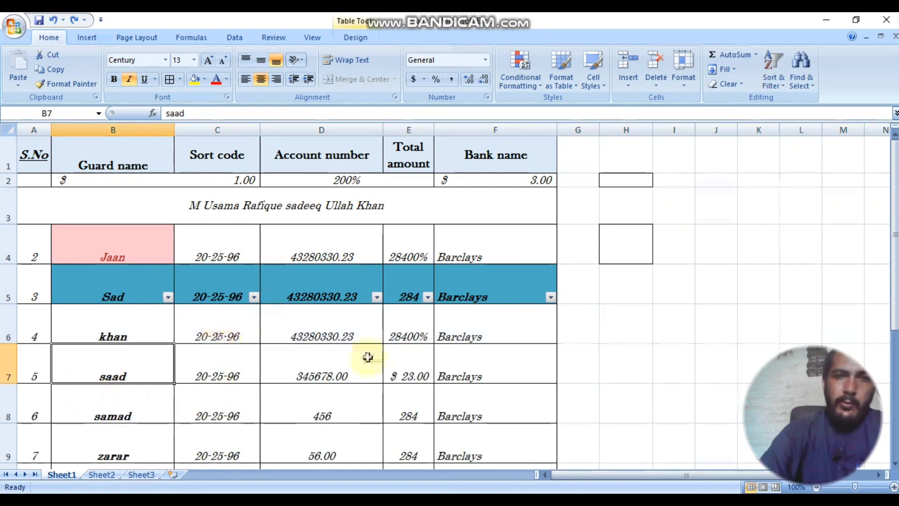
# Step: Insert a single blank row at row 6 from the Insert options list
pyautogui.click(327, 337)
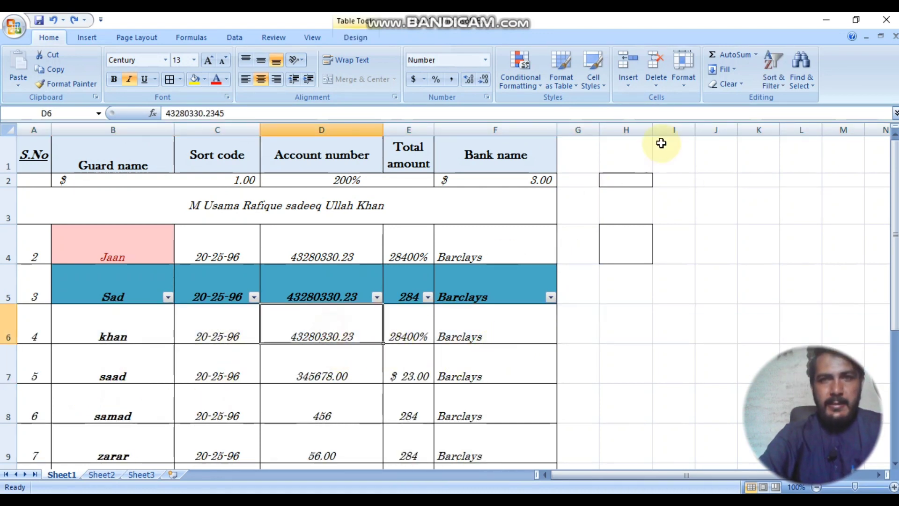
pyautogui.click(628, 75)
pyautogui.click(585, 116)
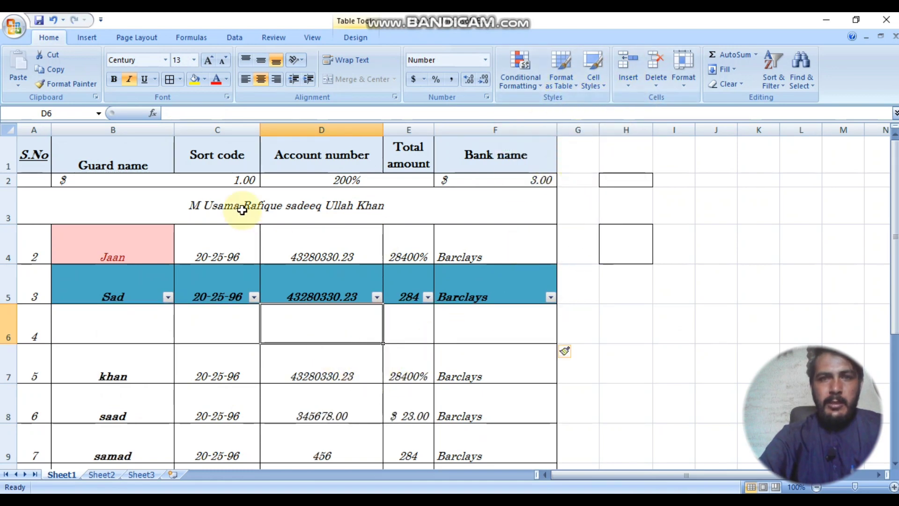
pyautogui.click(304, 131)
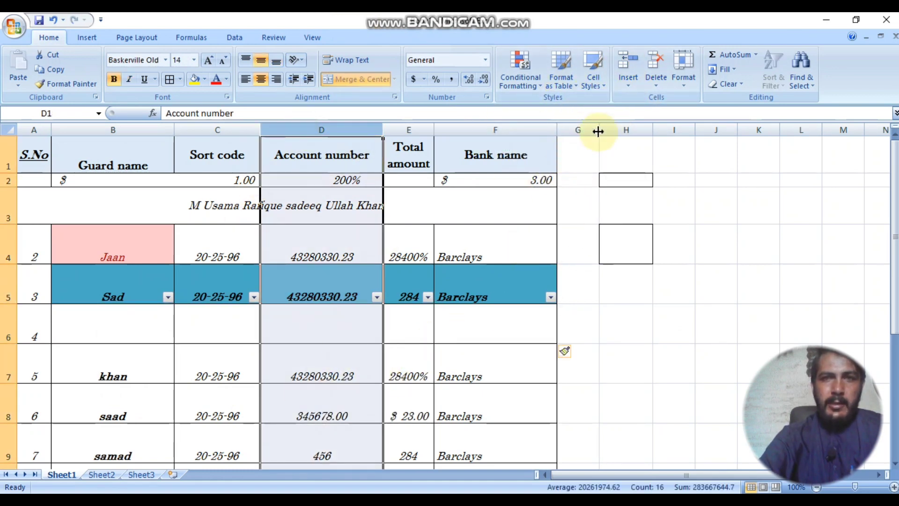
# Step: Insert a blank row at row 6 and blank columns before Account number, then delete blank column E
pyautogui.click(639, 63)
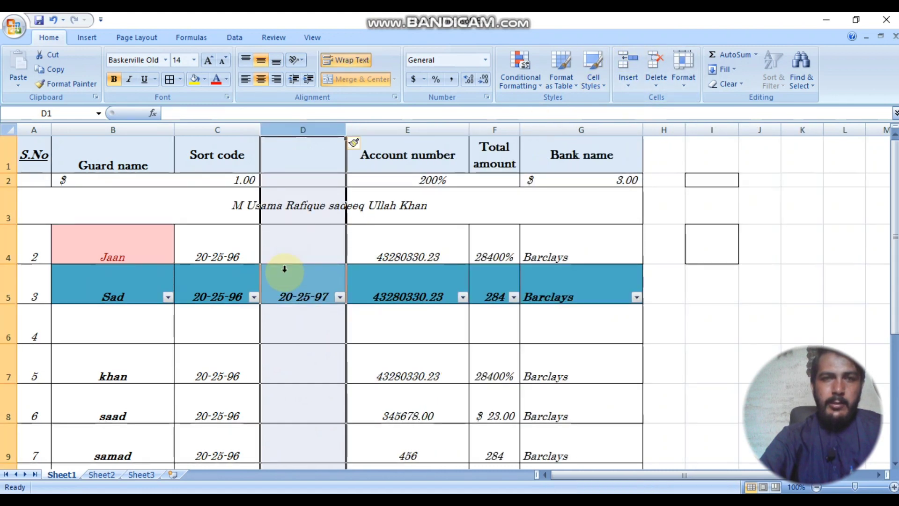
pyautogui.click(10, 331)
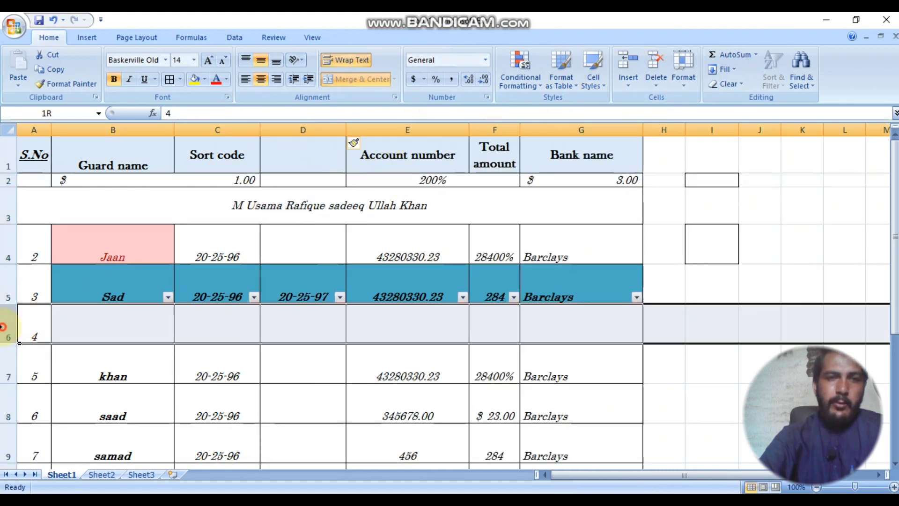
pyautogui.click(625, 67)
pyautogui.click(438, 130)
pyautogui.click(630, 61)
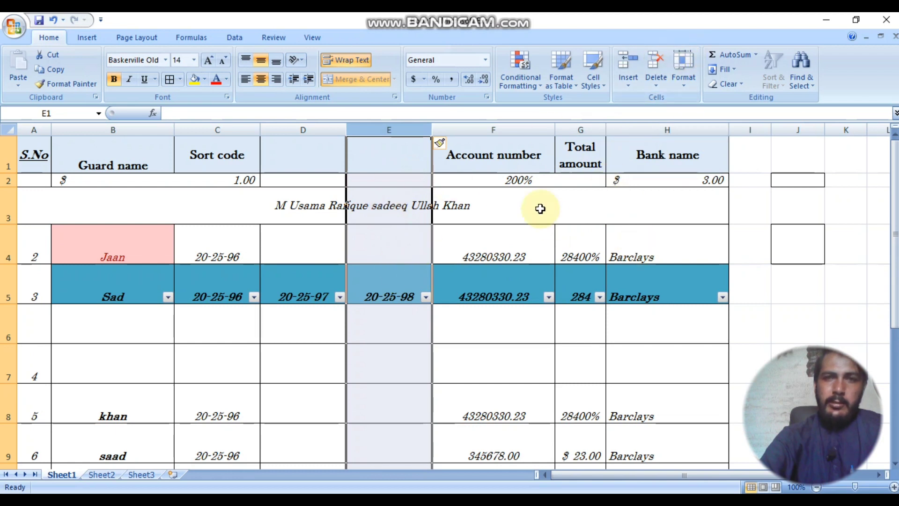
pyautogui.click(655, 63)
# Step: Delete the Jaan row at row 4 and the empty table row below Sad
pyautogui.click(7, 248)
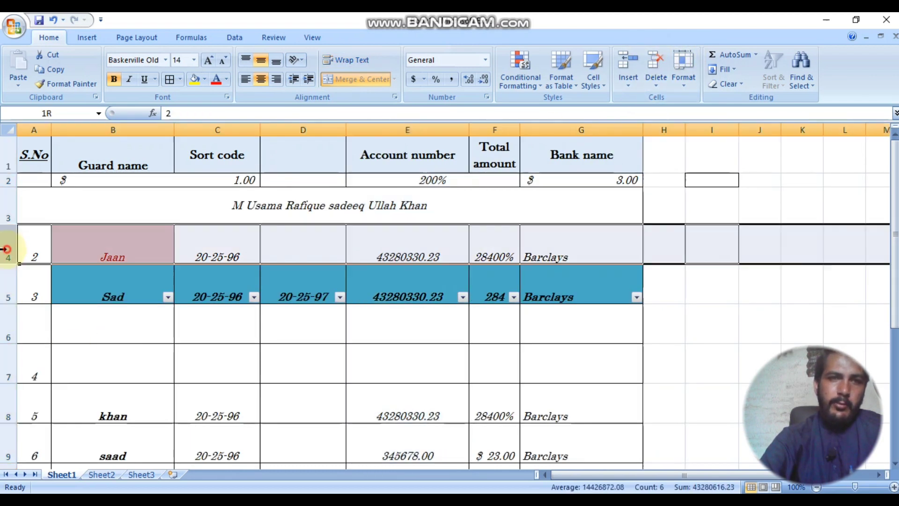
pyautogui.click(657, 62)
pyautogui.click(377, 272)
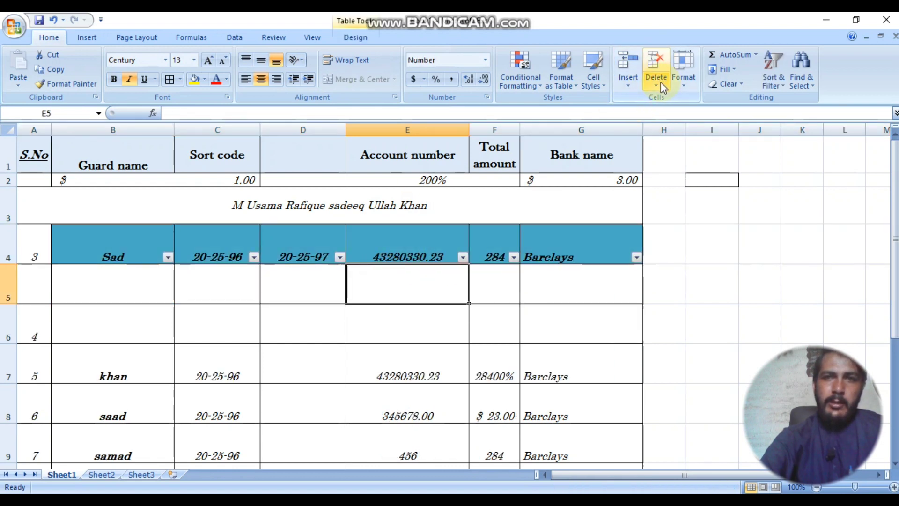
pyautogui.click(662, 84)
pyautogui.click(619, 144)
pyautogui.click(490, 289)
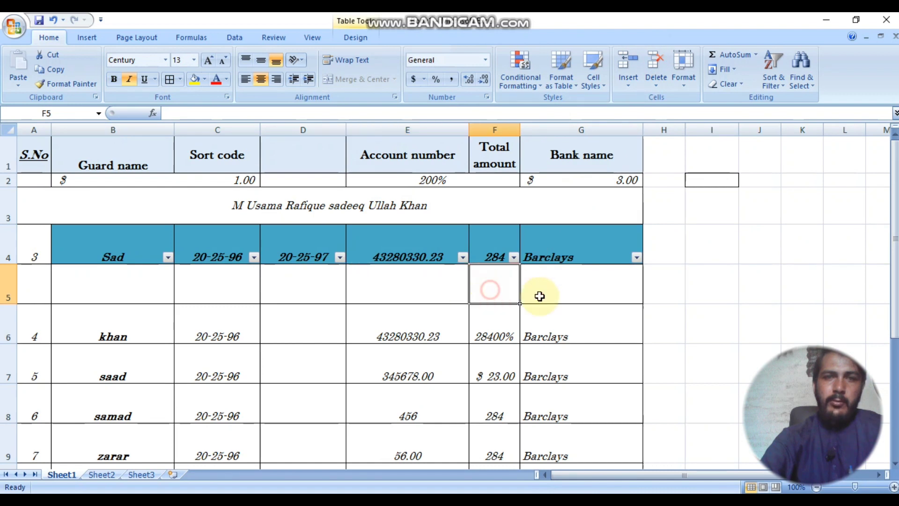
# Step: Set the height of blank row 5 below Sad to 50
pyautogui.click(683, 72)
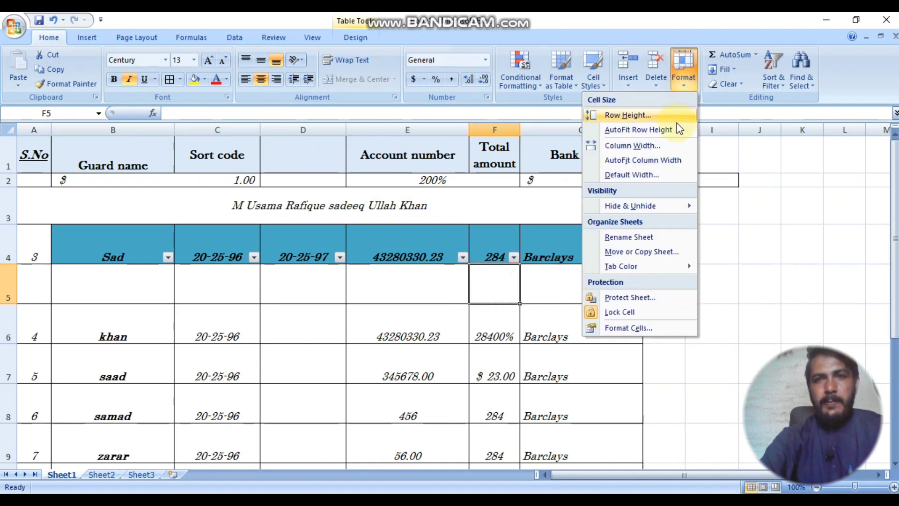
pyautogui.click(627, 115)
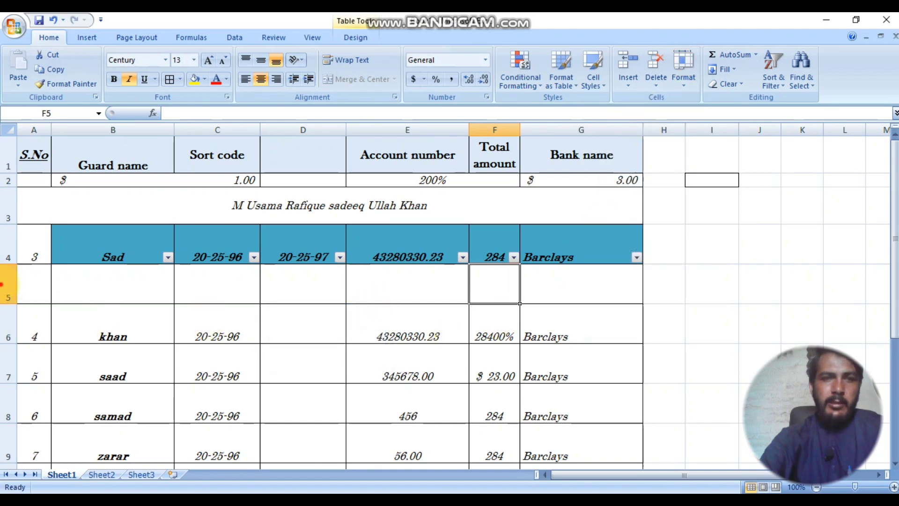
pyautogui.rightClick(22, 288)
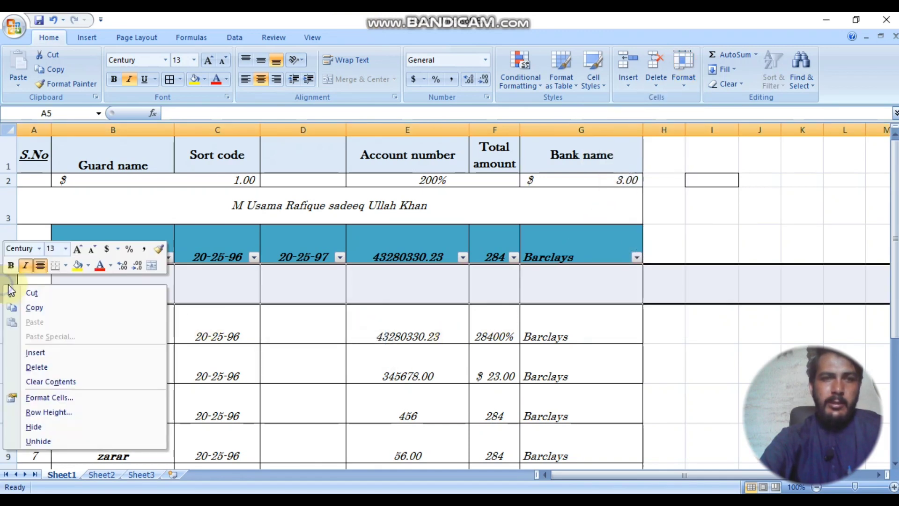
pyautogui.click(77, 411)
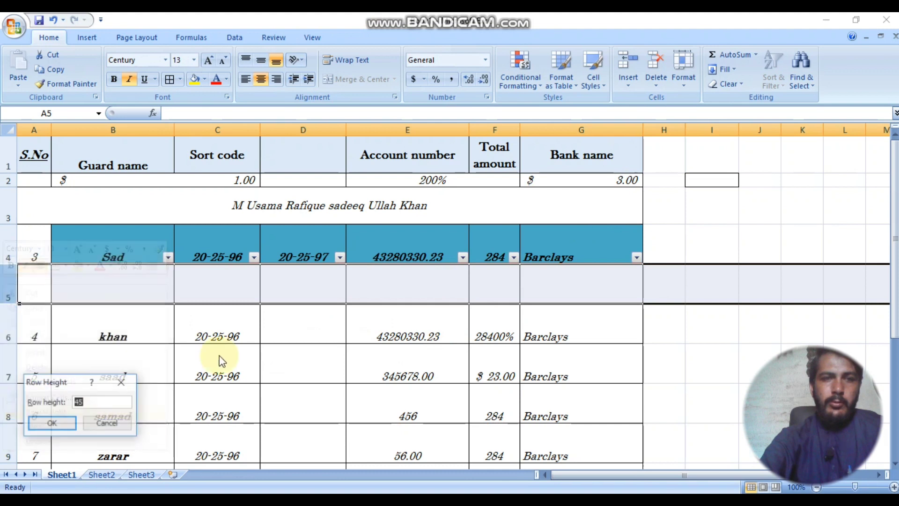
pyautogui.click(121, 382)
pyautogui.click(508, 294)
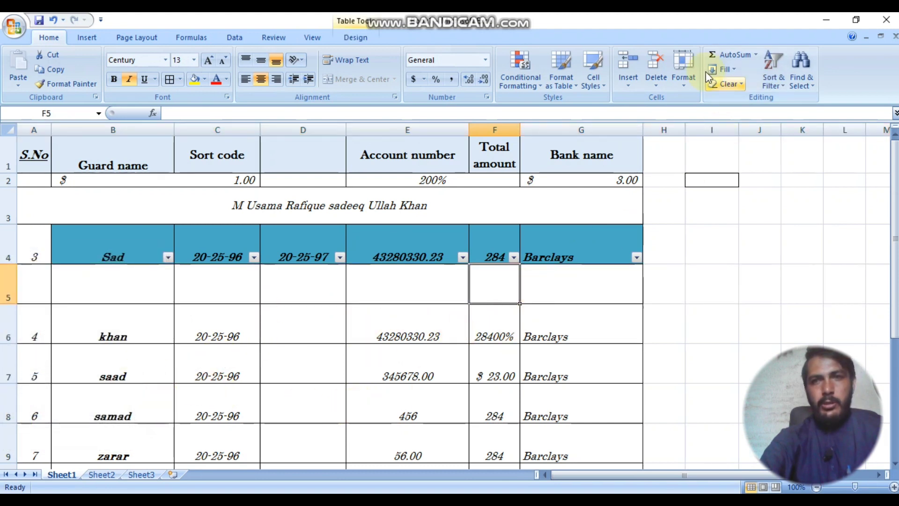
pyautogui.click(688, 75)
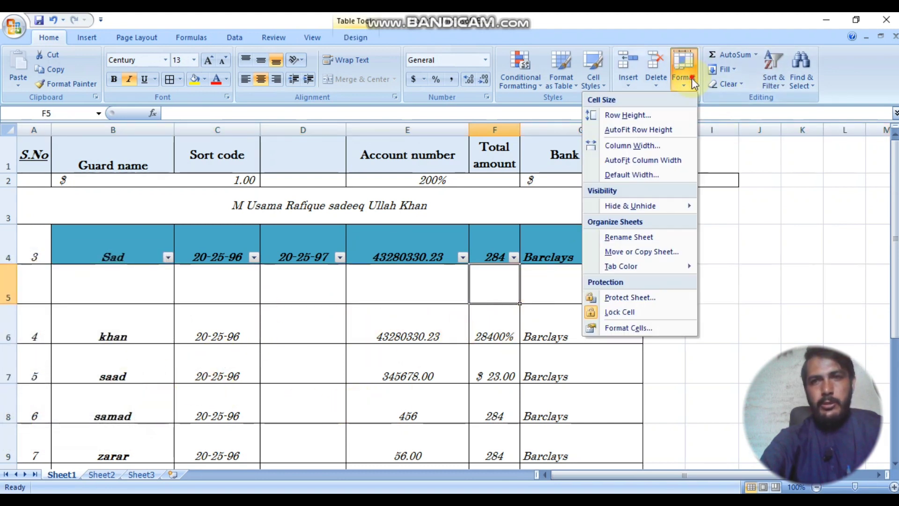
pyautogui.click(642, 117)
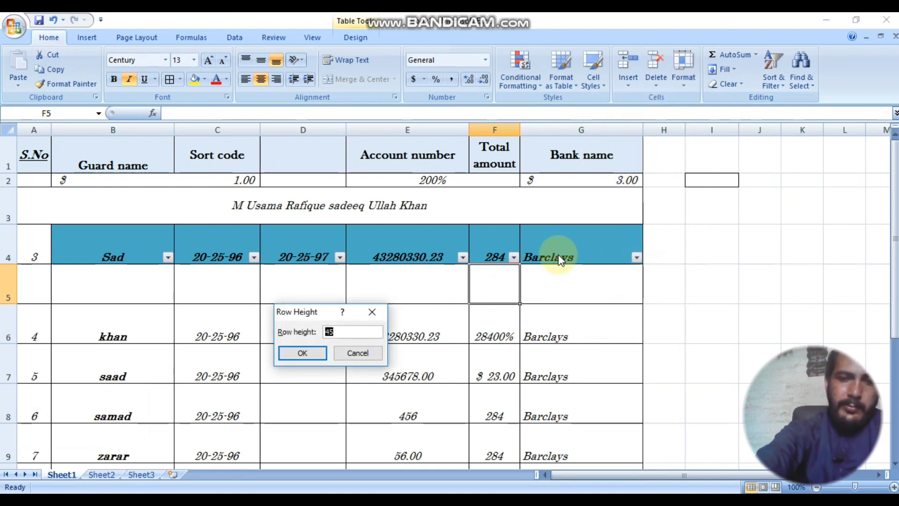
pyautogui.write('50')
pyautogui.press('Return')
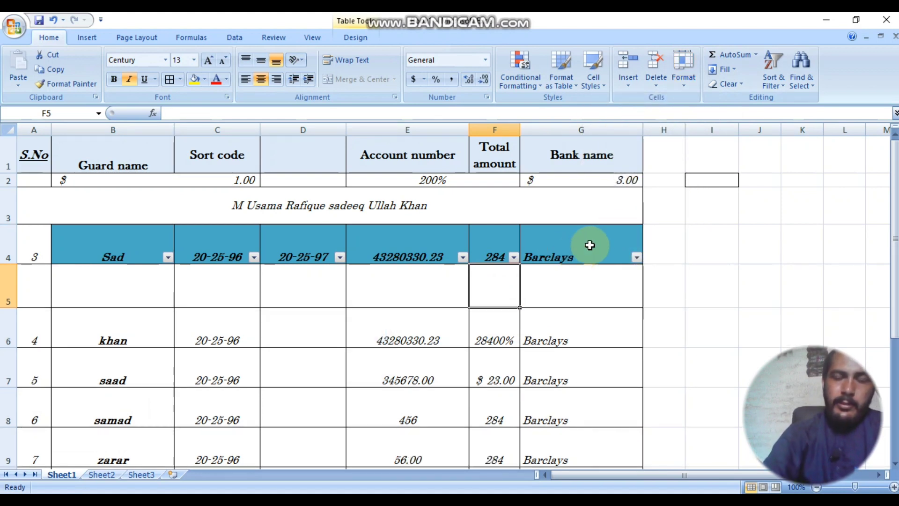
# Step: Open the Format options and the Total amount column F menu, then dismiss them unchanged
pyautogui.click(682, 86)
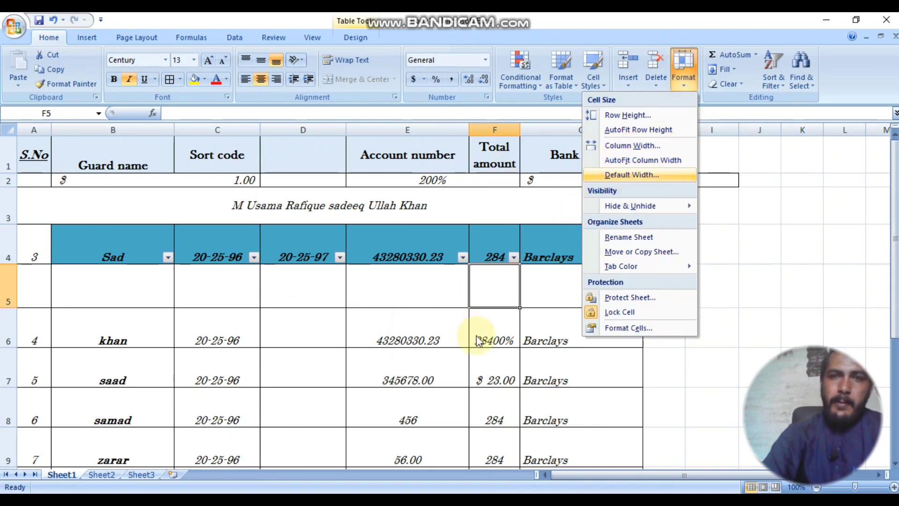
pyautogui.click(497, 133)
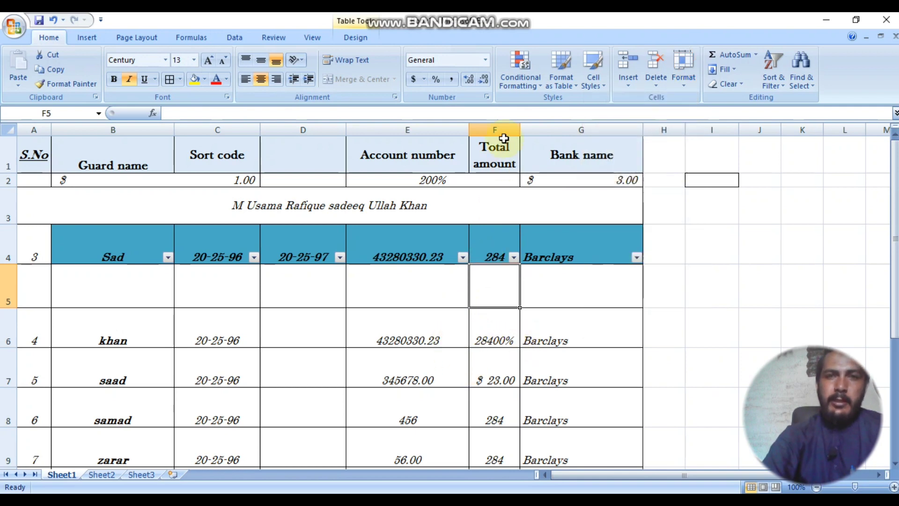
pyautogui.rightClick(502, 132)
pyautogui.press('Escape')
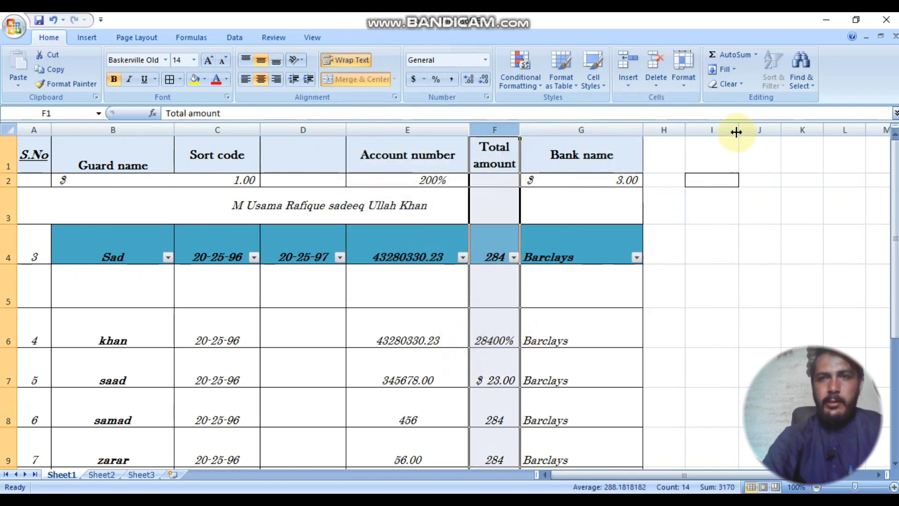
# Step: Colour Sheet1's tab orange and Sheet2's tab green
pyautogui.click(684, 75)
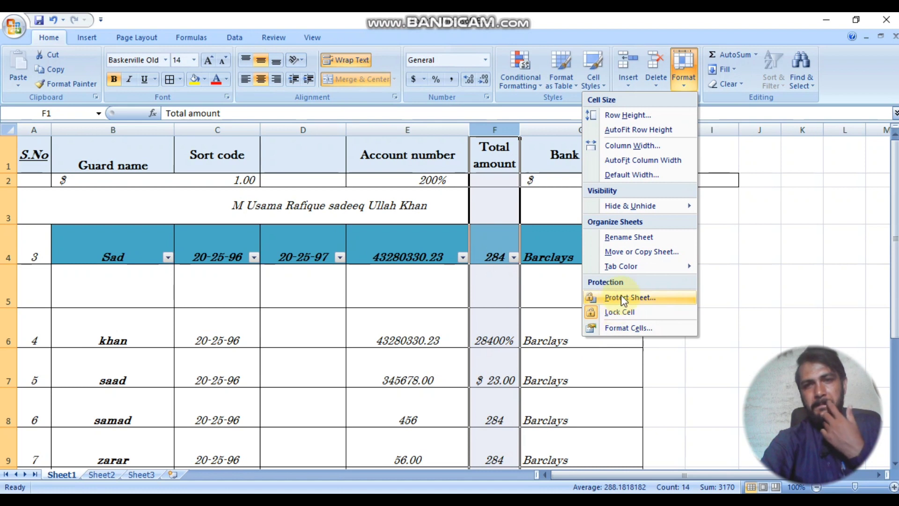
pyautogui.moveTo(615, 268)
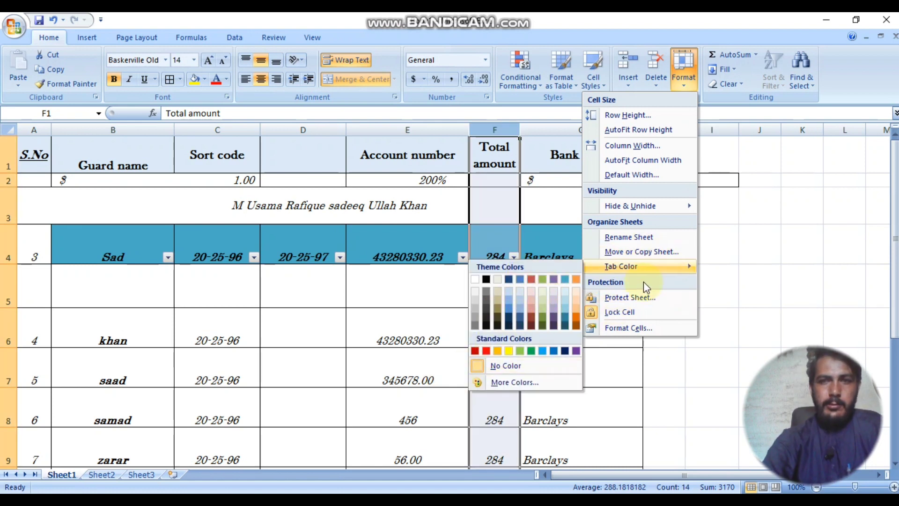
pyautogui.click(486, 351)
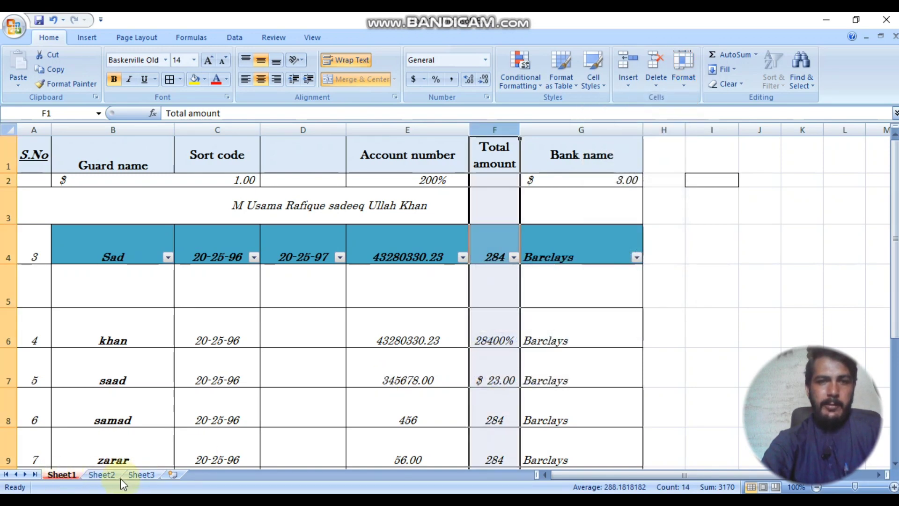
pyautogui.rightClick(109, 473)
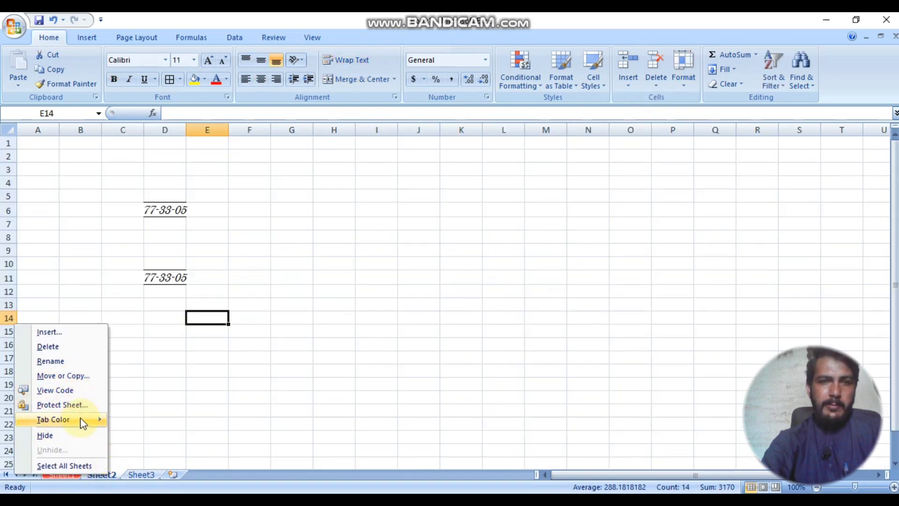
pyautogui.moveTo(80, 418)
pyautogui.click(176, 453)
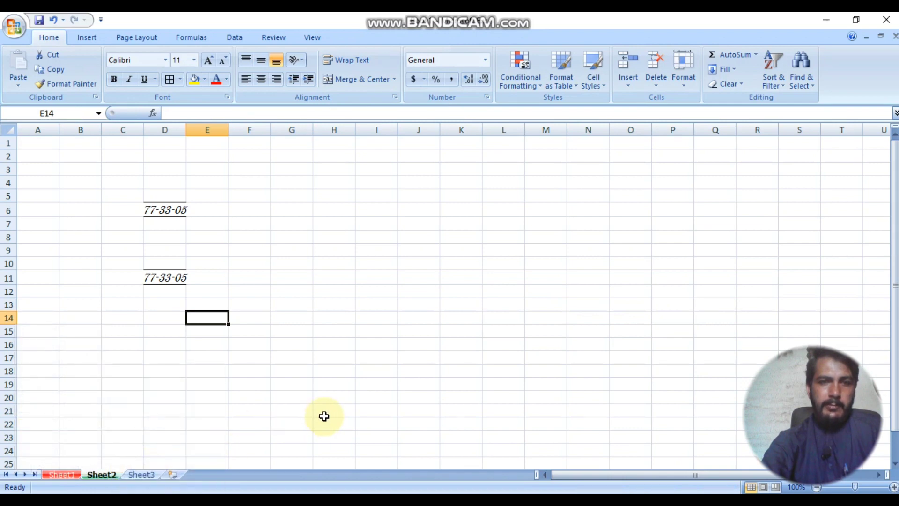
pyautogui.click(333, 411)
# Step: Switch through Sheet3 and Sheet2 back to the Sheet1 guard table, leaving formatting unchanged
pyautogui.click(136, 475)
pyautogui.click(105, 477)
pyautogui.click(61, 474)
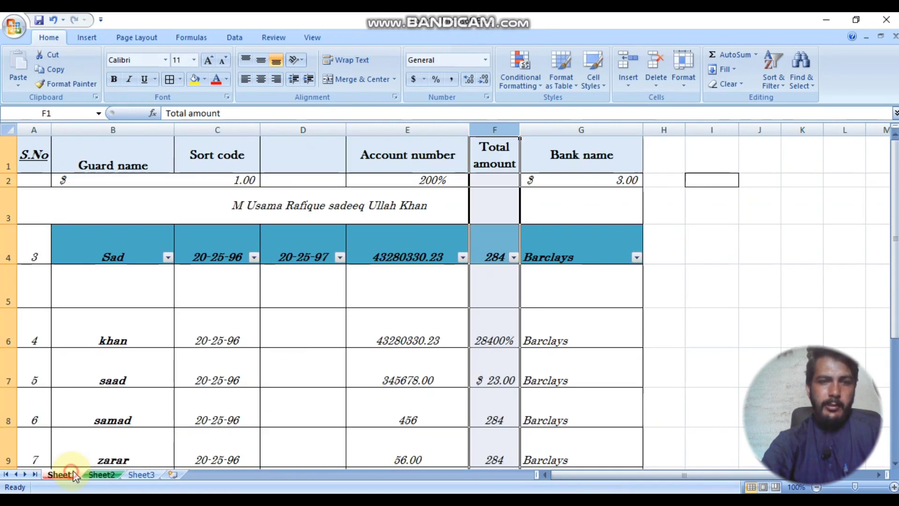
pyautogui.click(684, 75)
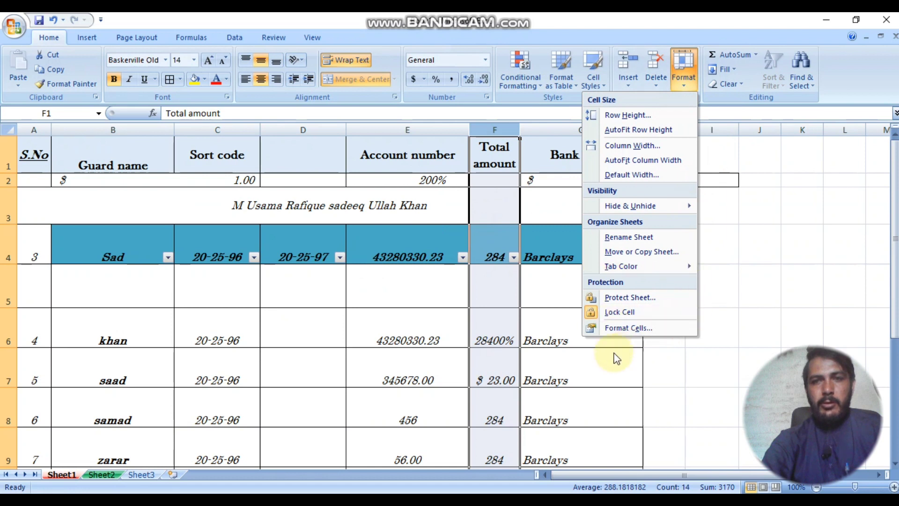
pyautogui.moveTo(695, 207)
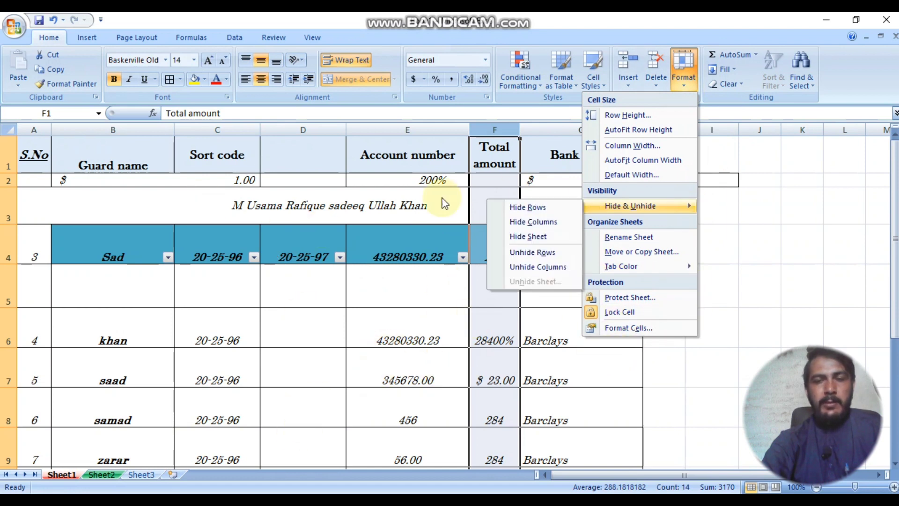
pyautogui.click(289, 316)
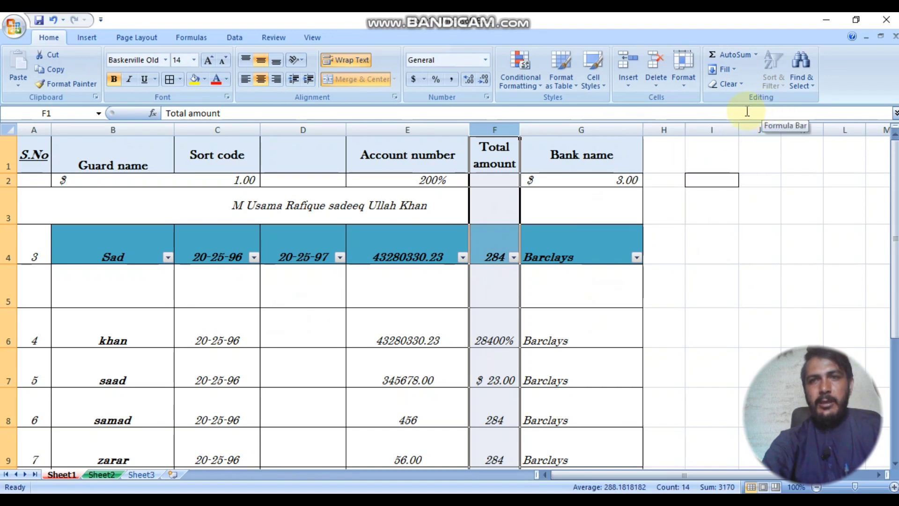
pyautogui.click(756, 55)
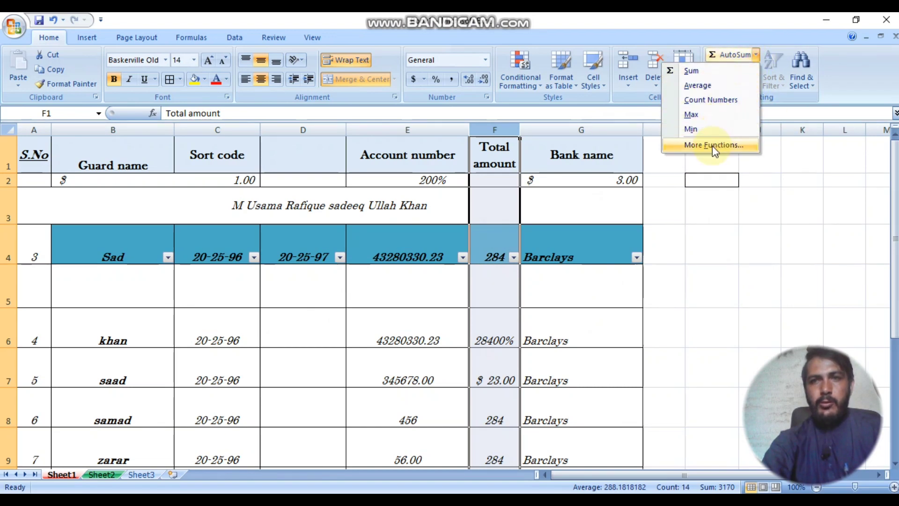
pyautogui.click(684, 239)
pyautogui.click(406, 265)
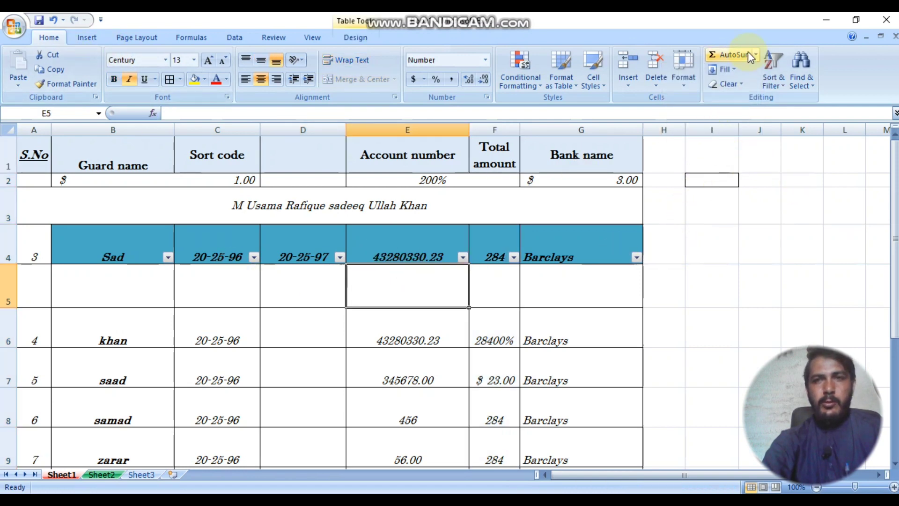
pyautogui.scroll(-3, 659, 185)
pyautogui.scroll(3, 446, 270)
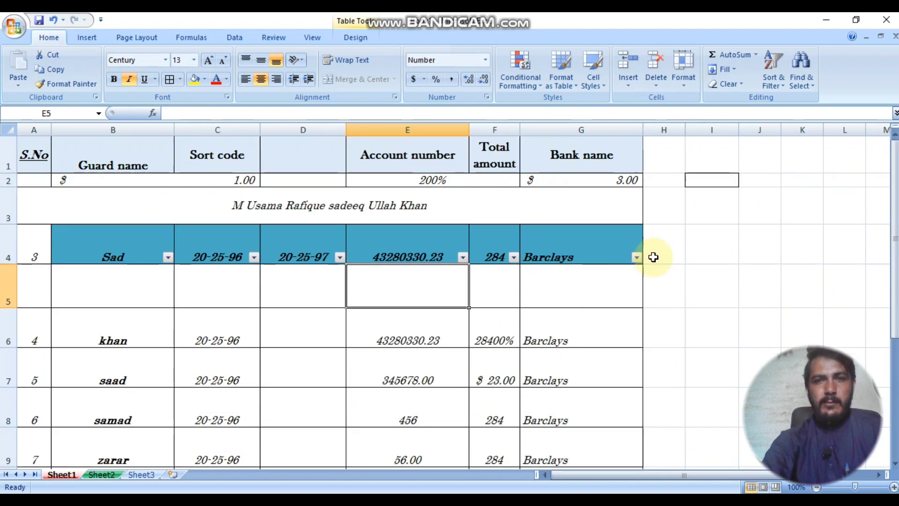
pyautogui.click(688, 248)
pyautogui.scroll(-3, 668, 290)
pyautogui.click(695, 196)
pyautogui.scroll(3, 699, 200)
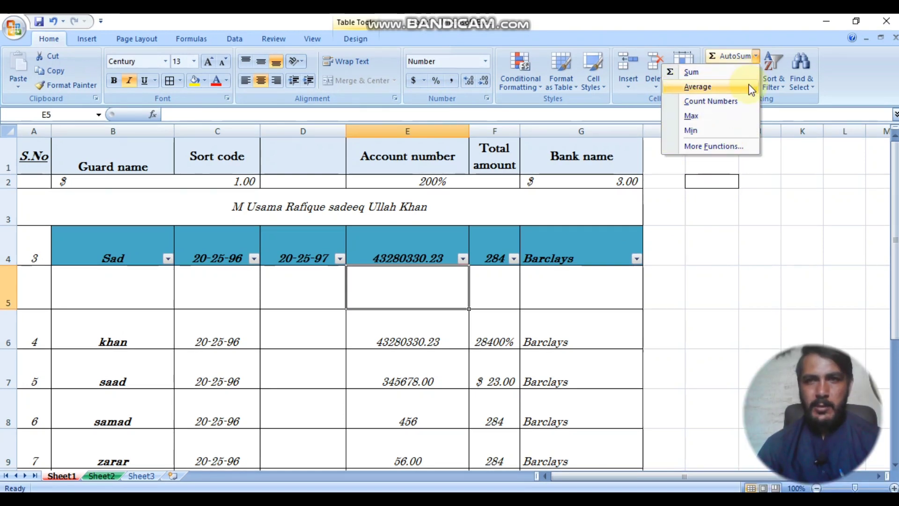
pyautogui.click(767, 214)
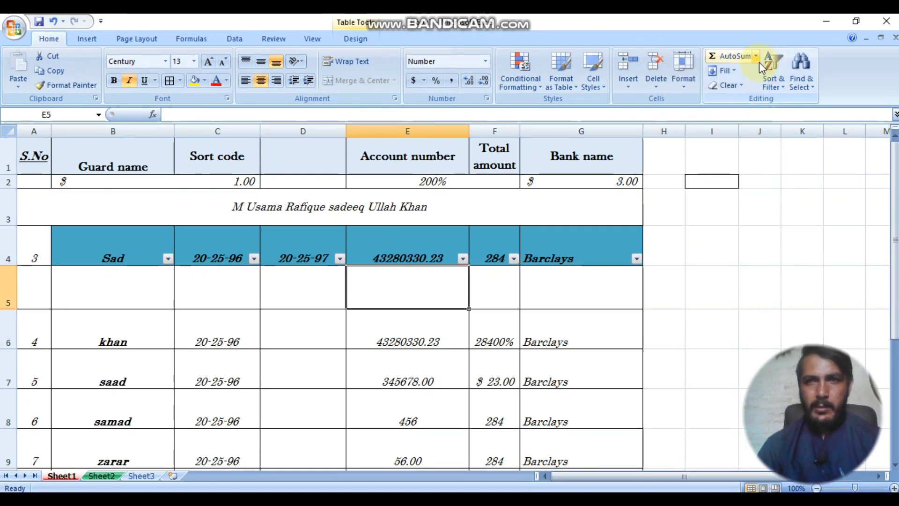